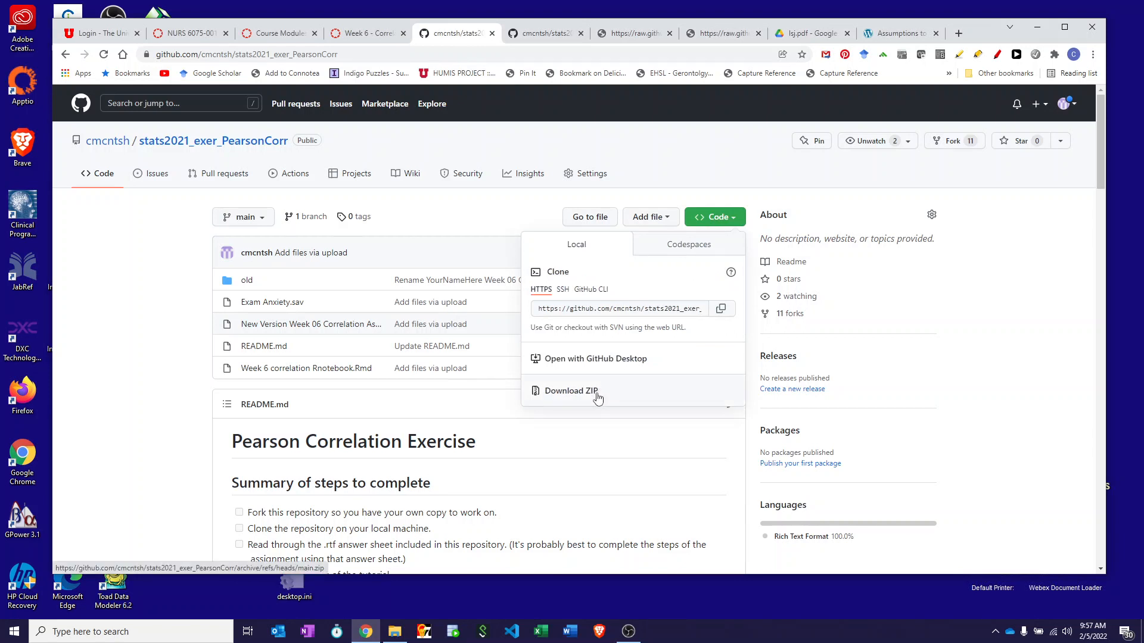
# Download the stats2021_exer_PearsonCorr repository from GitHub as a ZIP file
pyautogui.click(1057, 251)
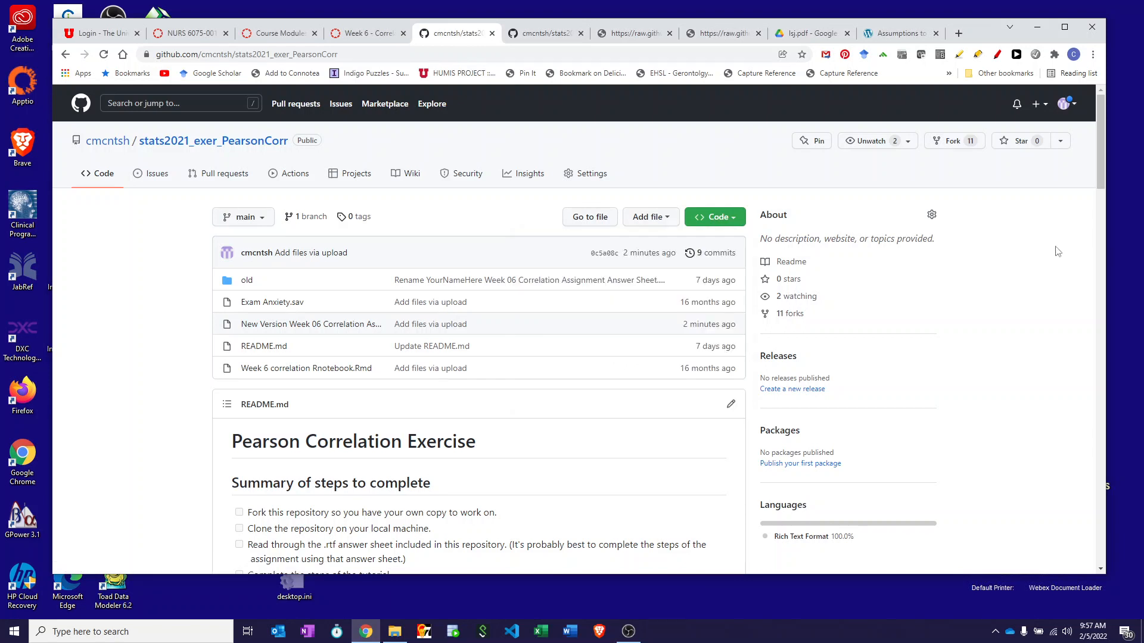
pyautogui.moveTo(102, 147)
pyautogui.click(720, 221)
pyautogui.click(590, 398)
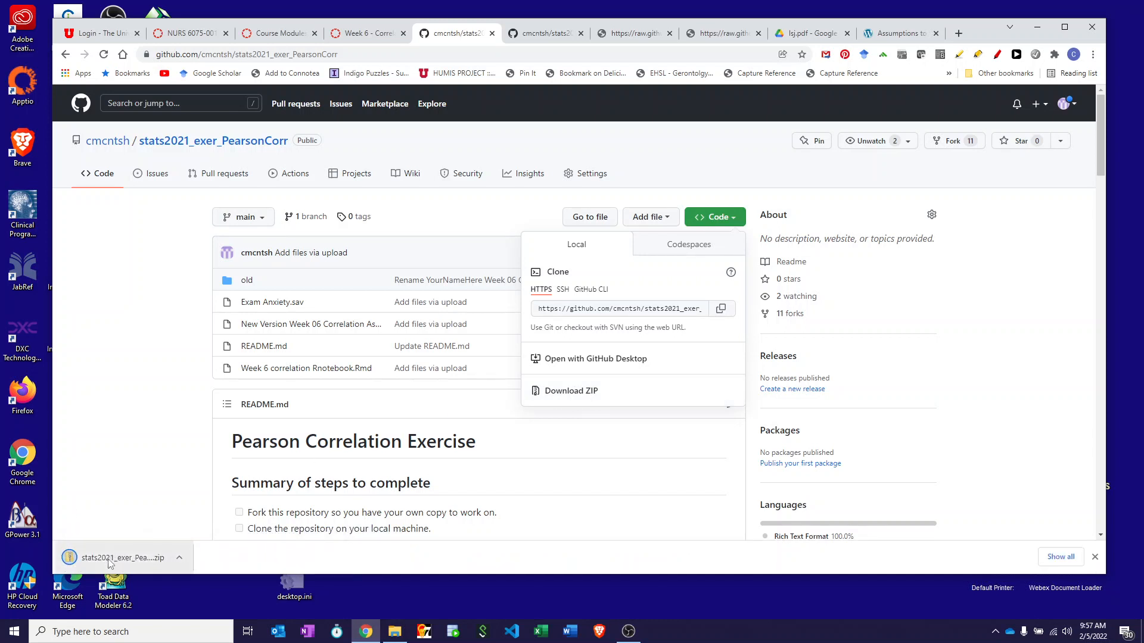
# Extract all files from the downloaded stats2021_exer_PearsonCorr archive to the suggested Downloads folder and close the archive window
pyautogui.click(110, 560)
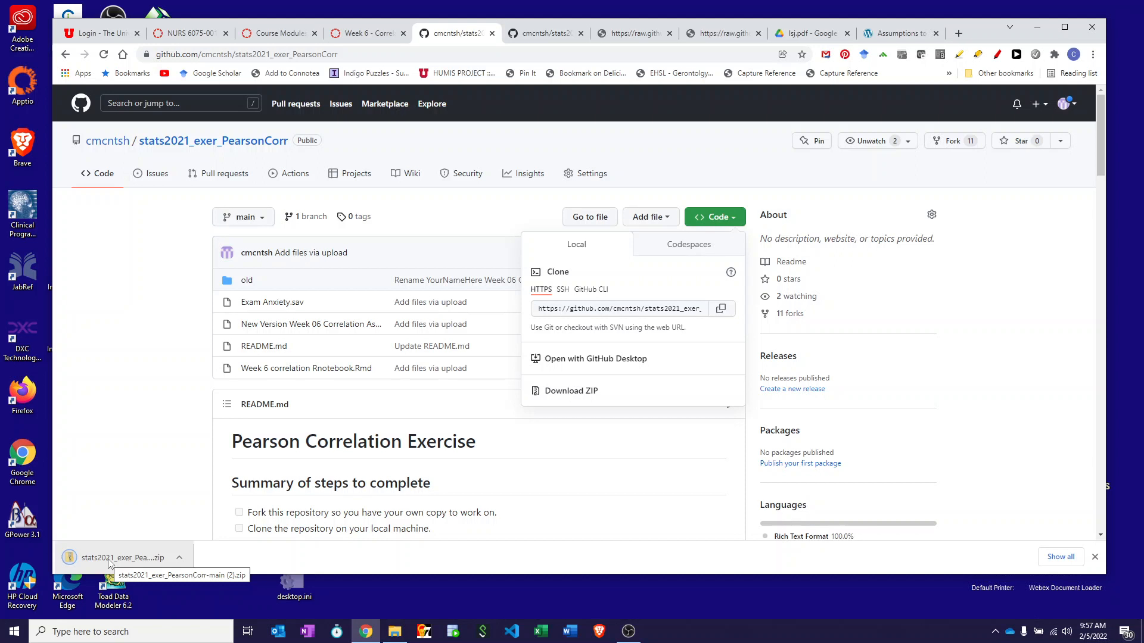
pyautogui.click(110, 559)
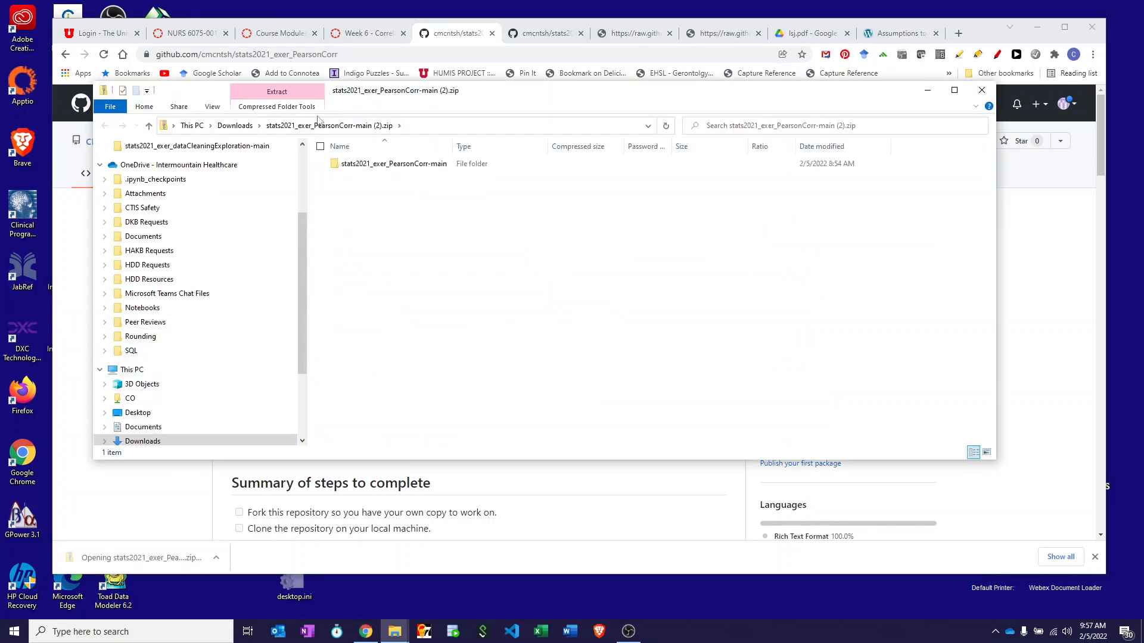
pyautogui.click(315, 105)
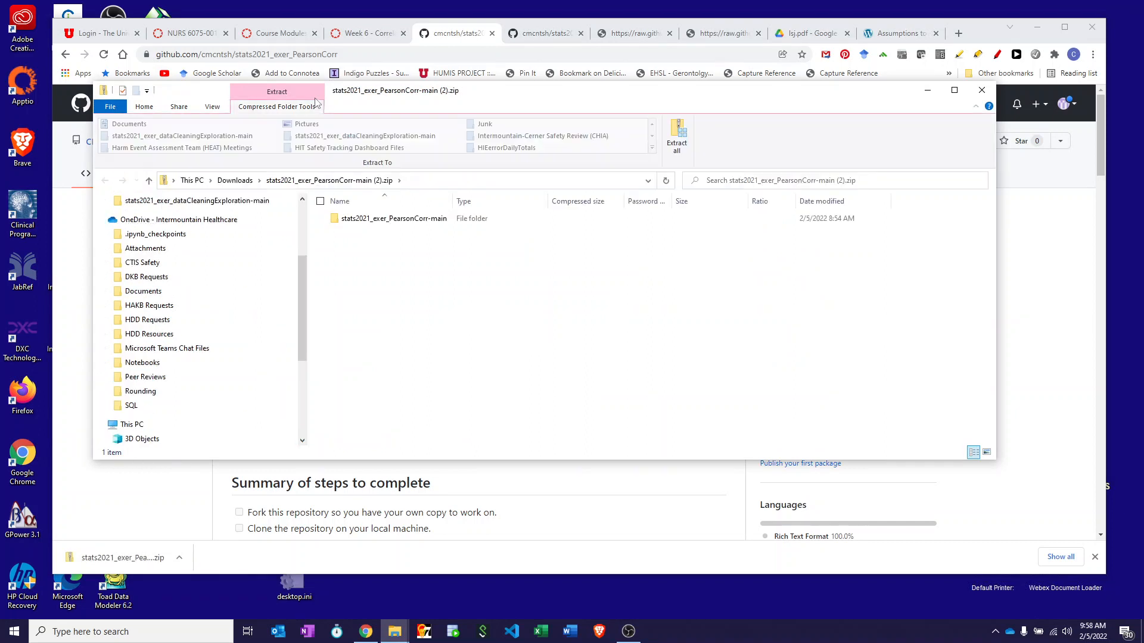
pyautogui.click(682, 137)
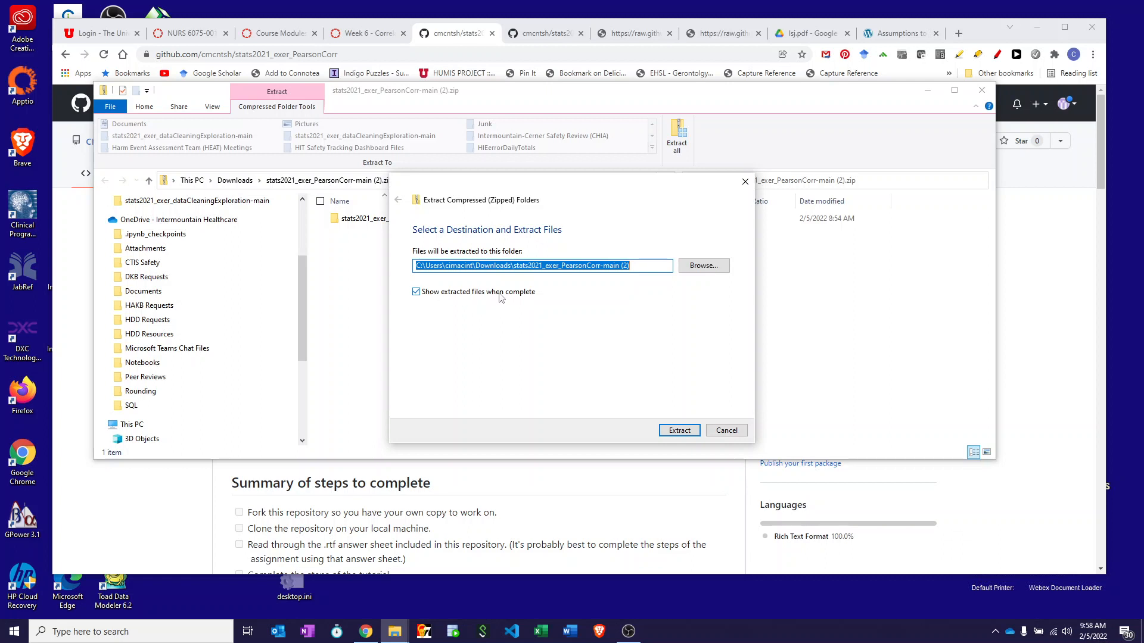
pyautogui.click(679, 430)
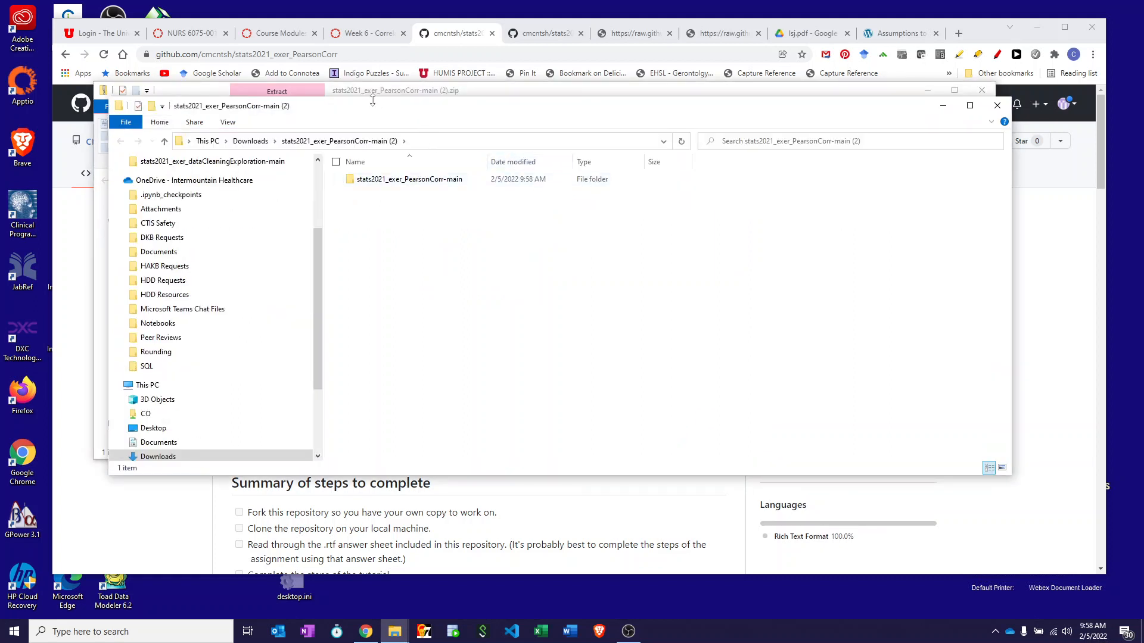
pyautogui.moveTo(375, 108); pyautogui.dragTo(405, 193)
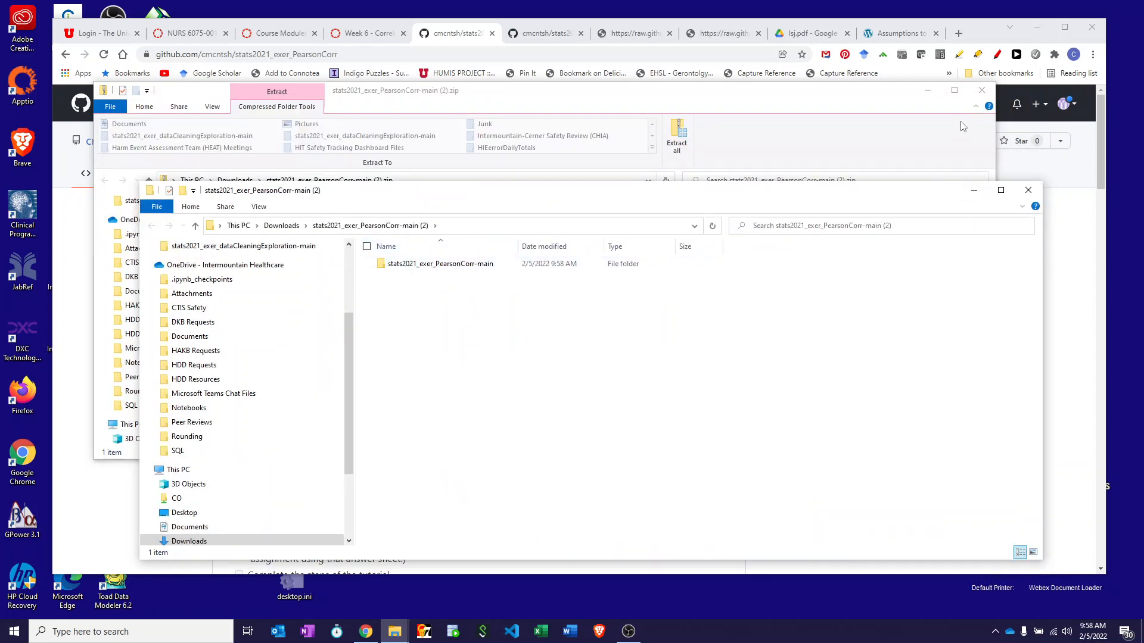
pyautogui.click(981, 92)
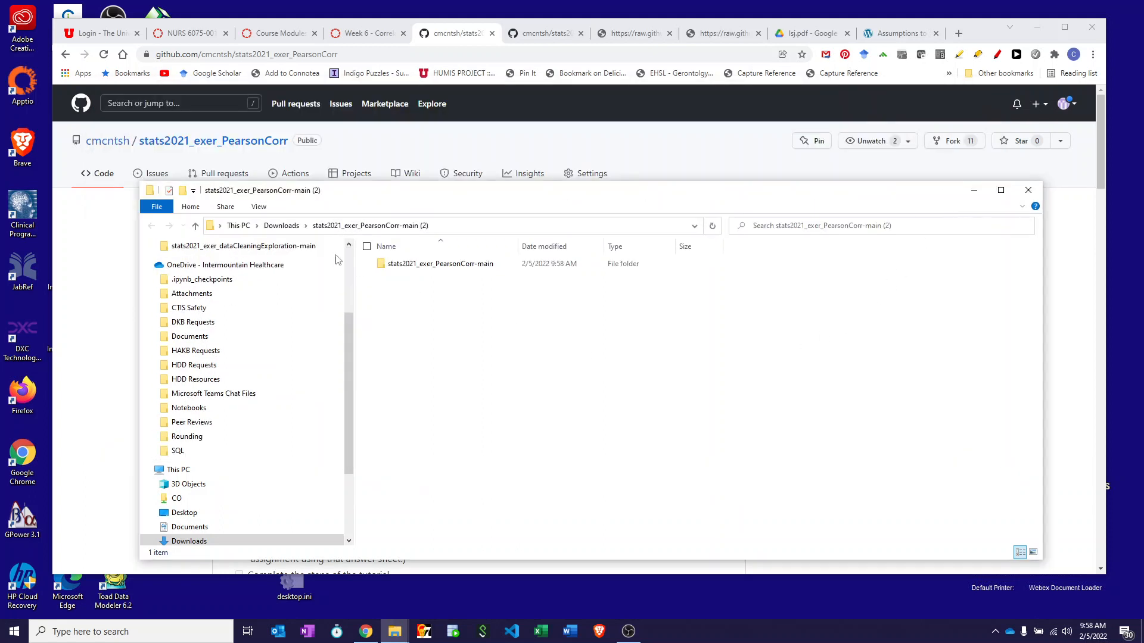
# Open the New Version Week 06 Correlation Assignment Answer Sheet.rtf from the extracted stats2021_exer_PearsonCorr-main folder
pyautogui.click(403, 269)
pyautogui.doubleClick(403, 269)
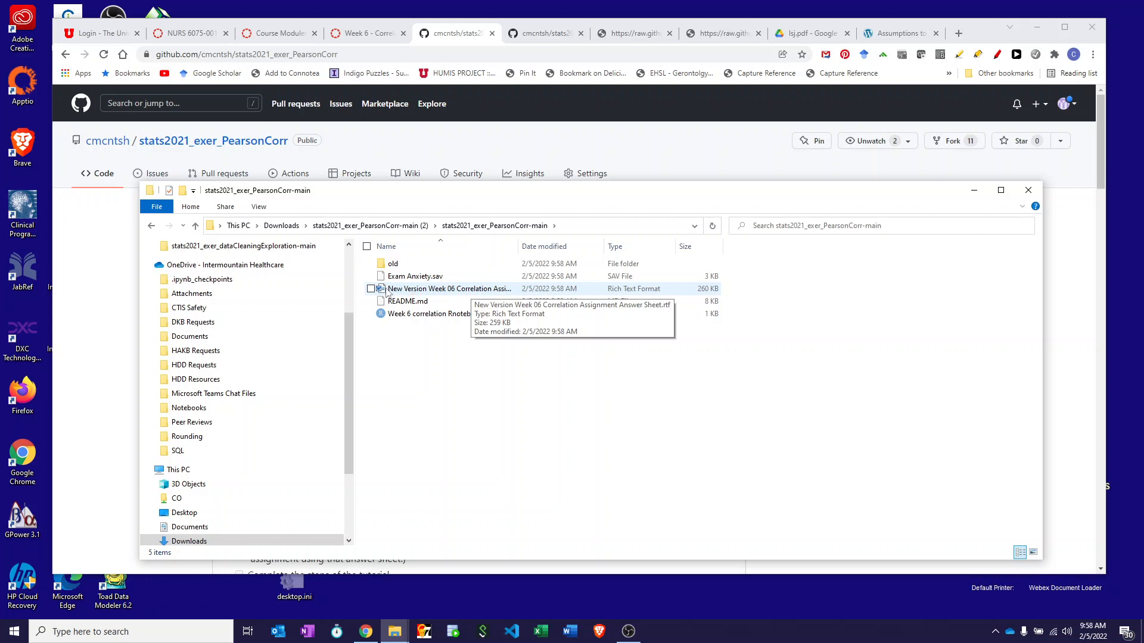
pyautogui.doubleClick(382, 292)
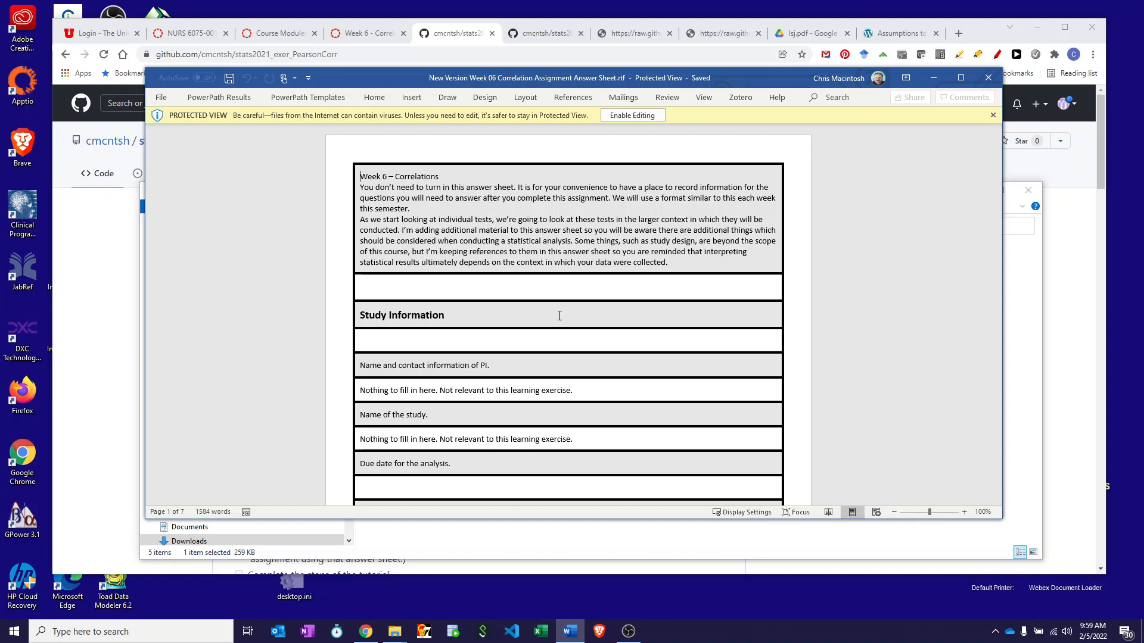
# Read through the answer sheet's Study Information section and the first Dataset Information questions on variables and data accuracy
pyautogui.scroll(-1, 560, 316)
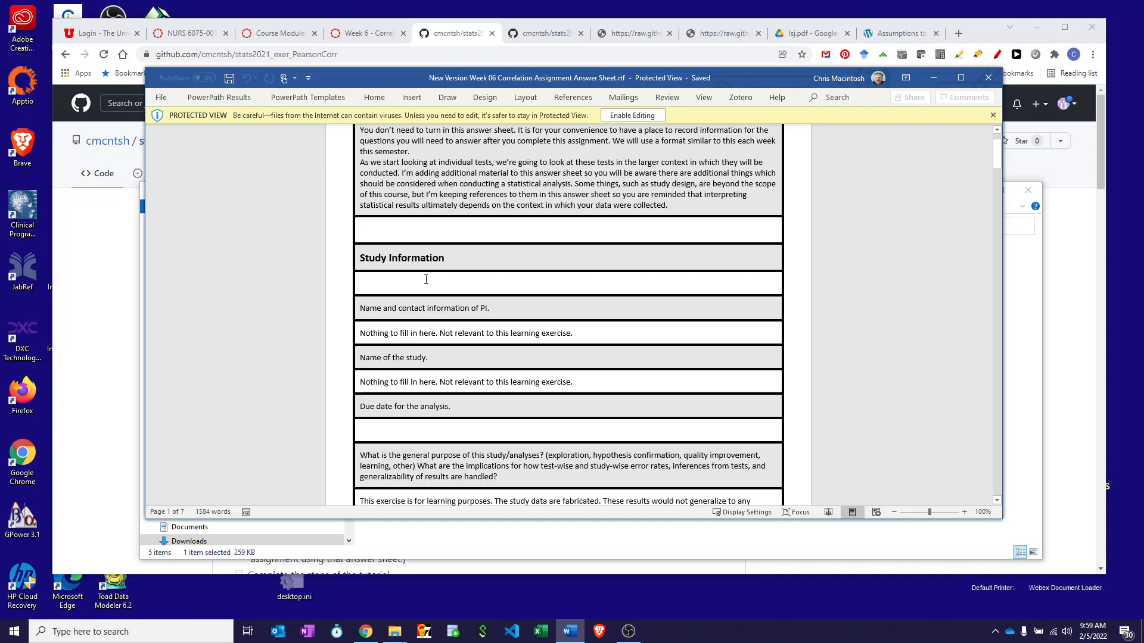
pyautogui.scroll(-2, 426, 279)
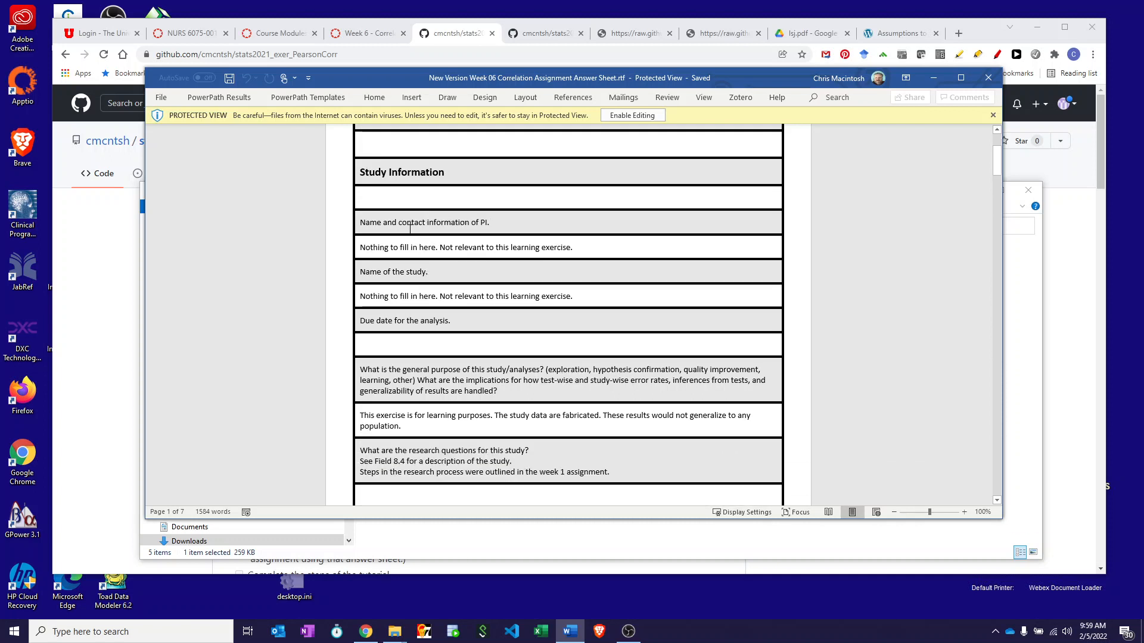
pyautogui.scroll(-2, 410, 229)
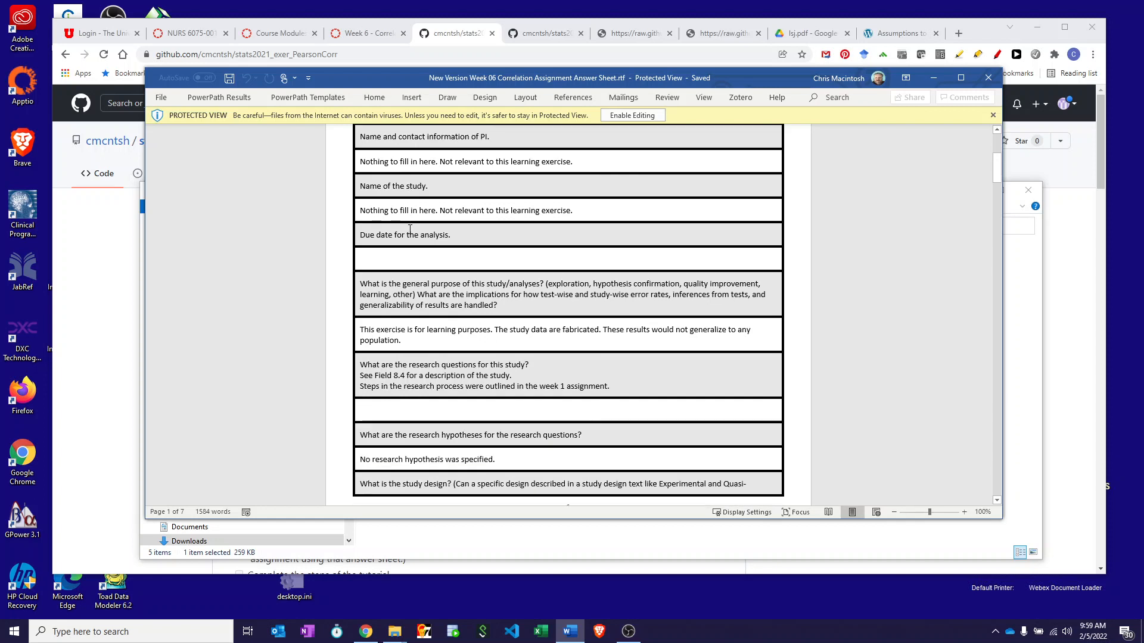
pyautogui.scroll(-2, 410, 229)
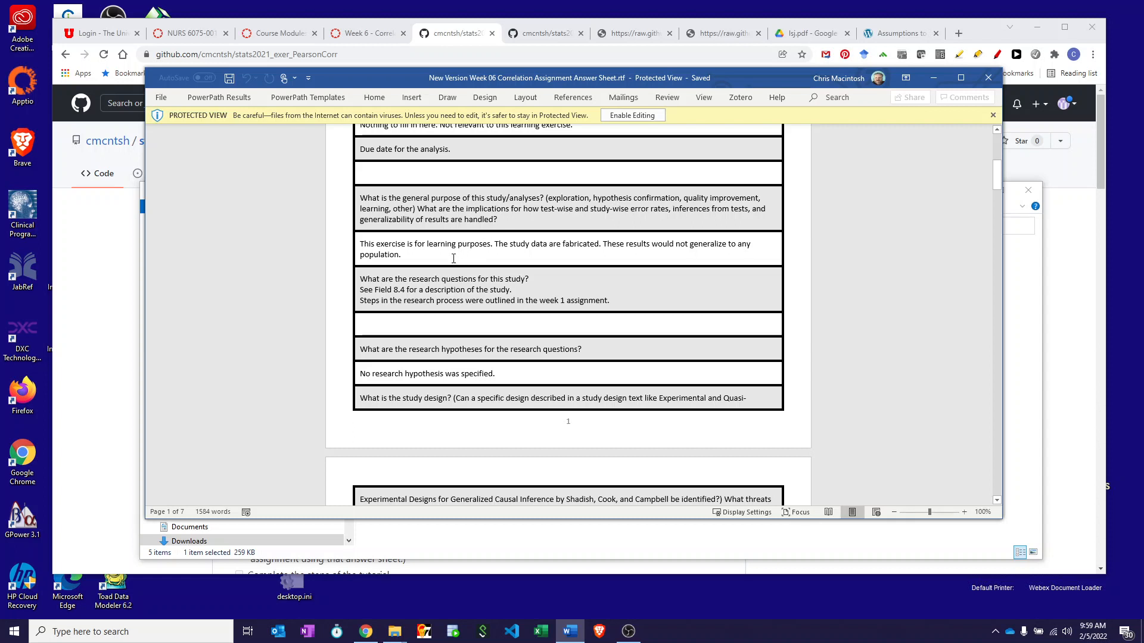
pyautogui.scroll(-2, 451, 255)
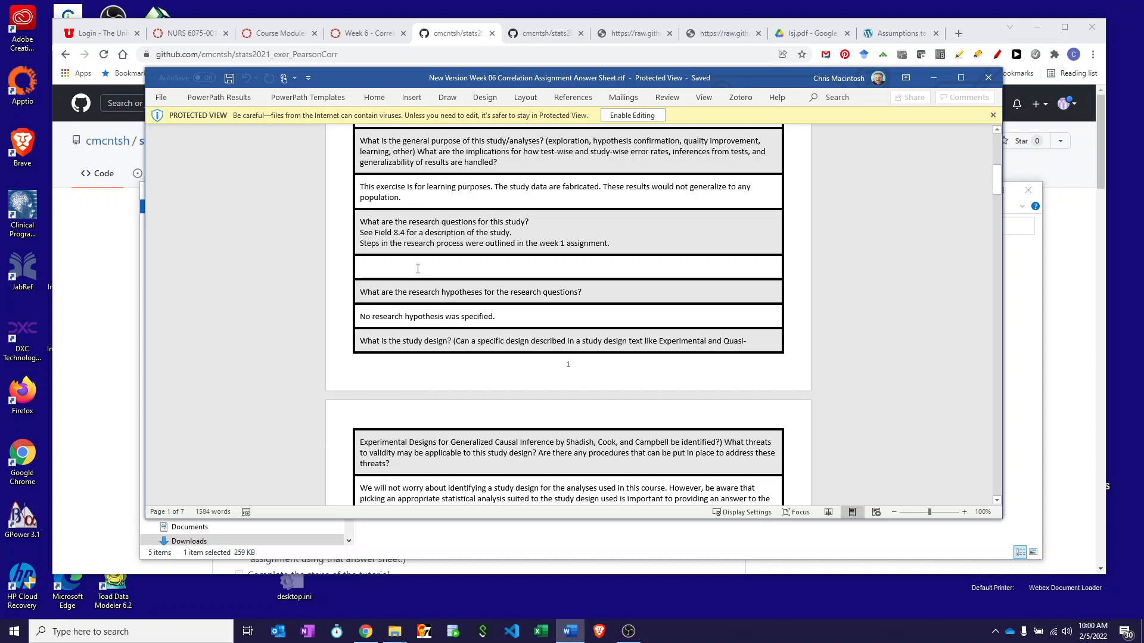
pyautogui.scroll(-2, 417, 268)
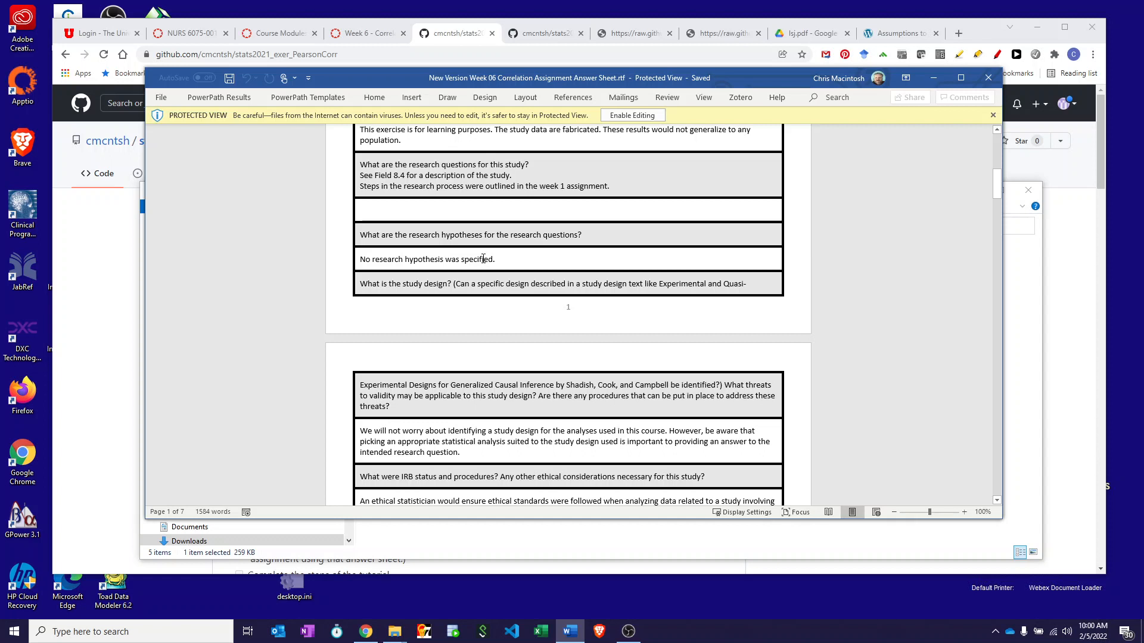
pyautogui.scroll(-2, 483, 257)
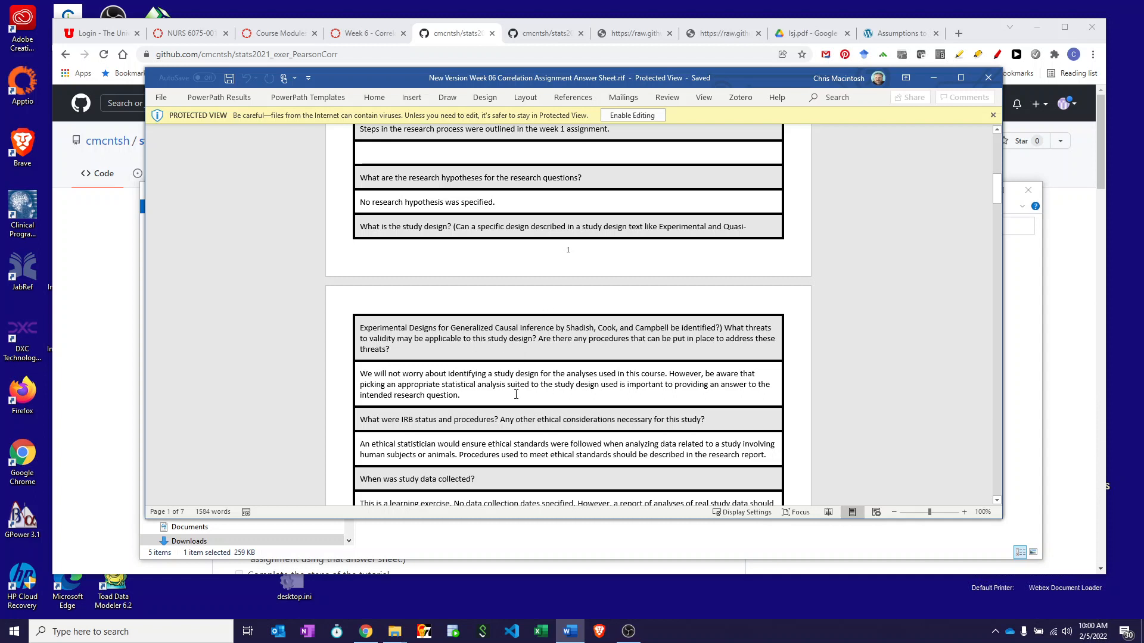
pyautogui.scroll(-3, 516, 395)
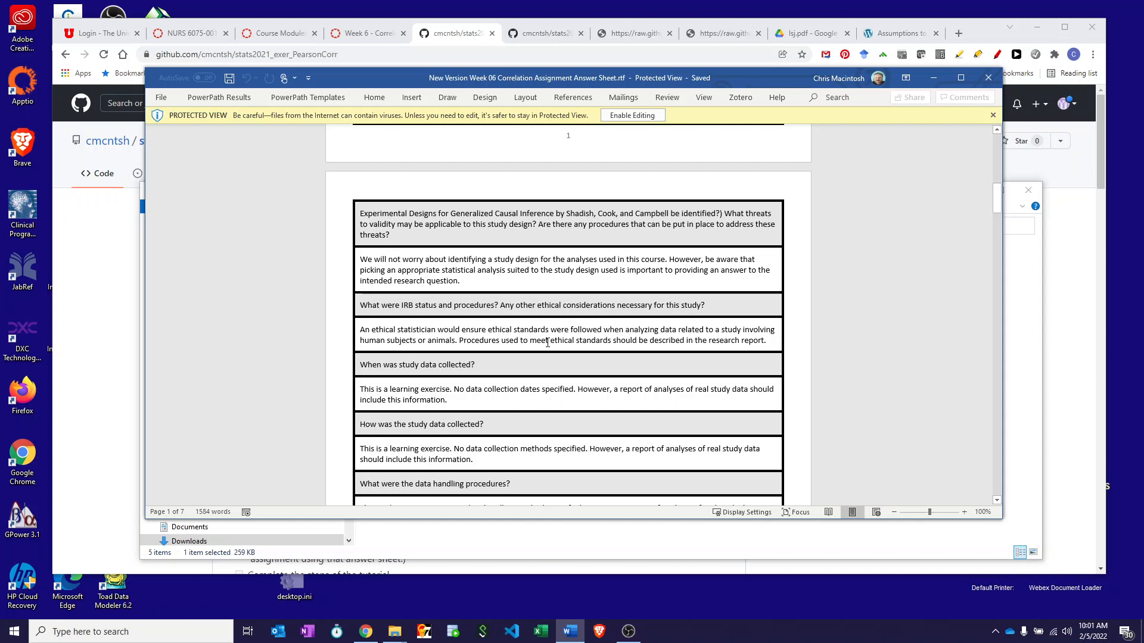
pyautogui.scroll(-3, 548, 344)
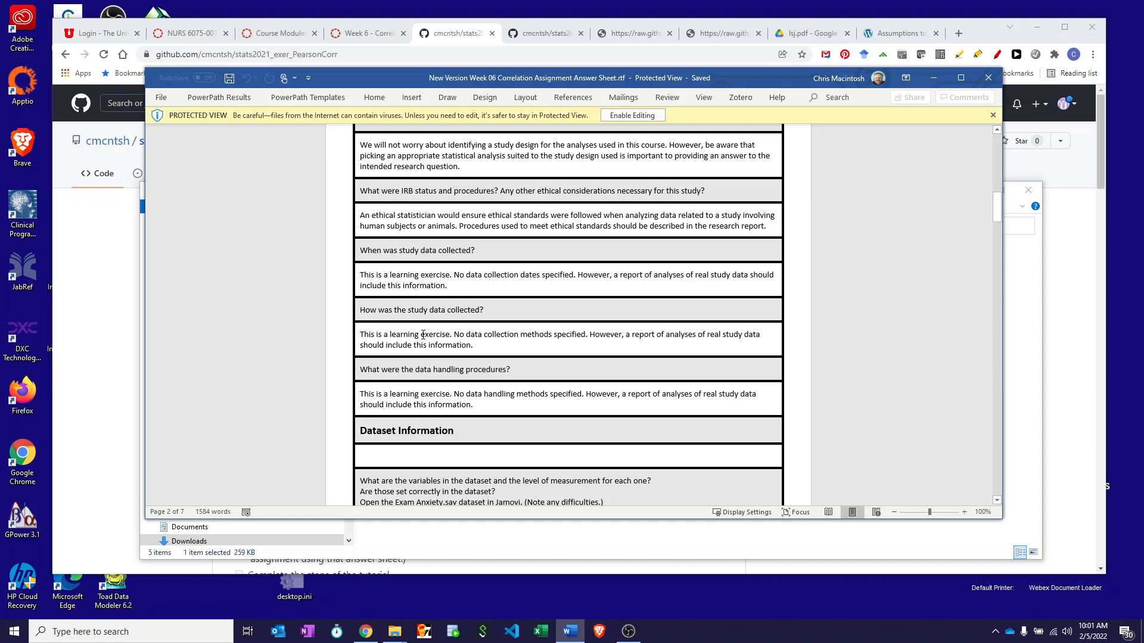
pyautogui.scroll(-3, 423, 335)
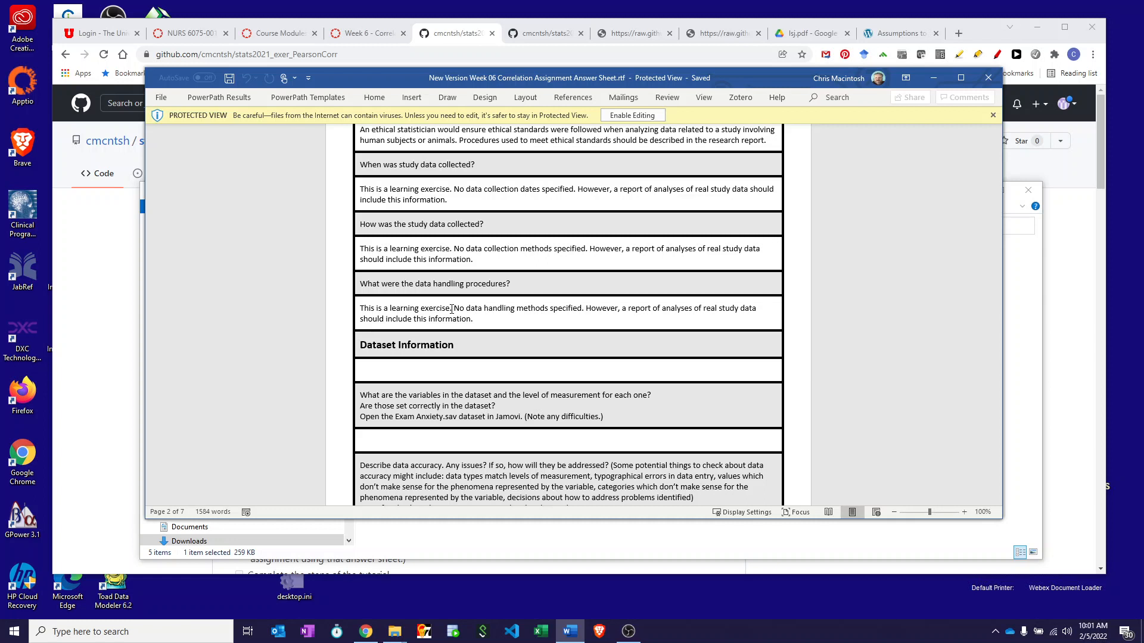
pyautogui.scroll(-3, 451, 309)
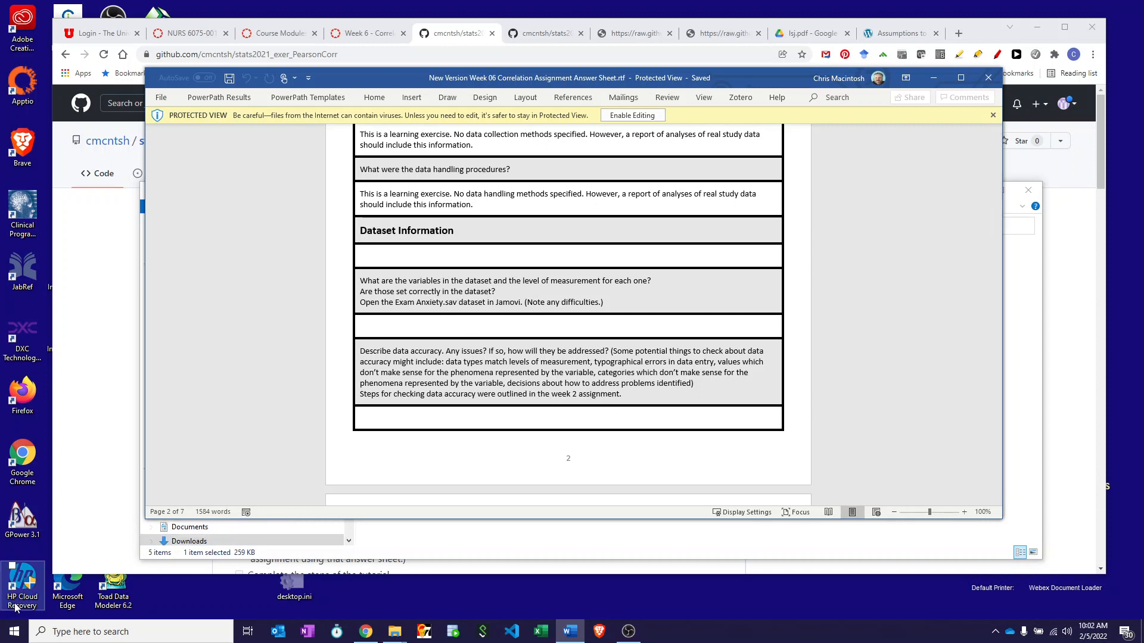
# Find and launch the jamovi 2.2.5 application
pyautogui.click(13, 634)
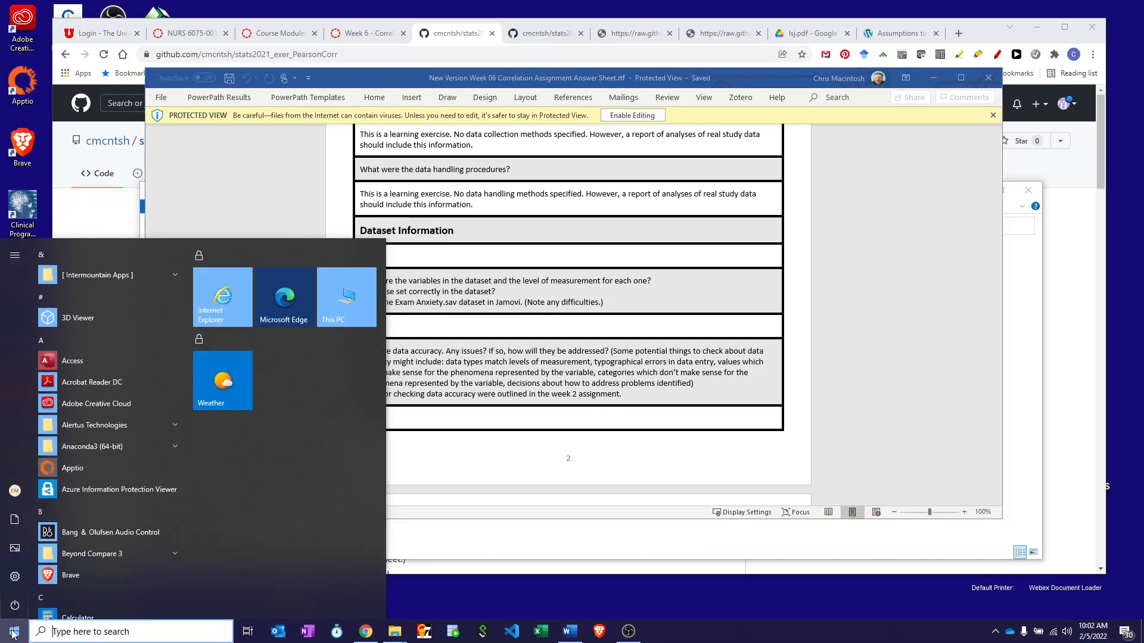
pyautogui.write('jam')
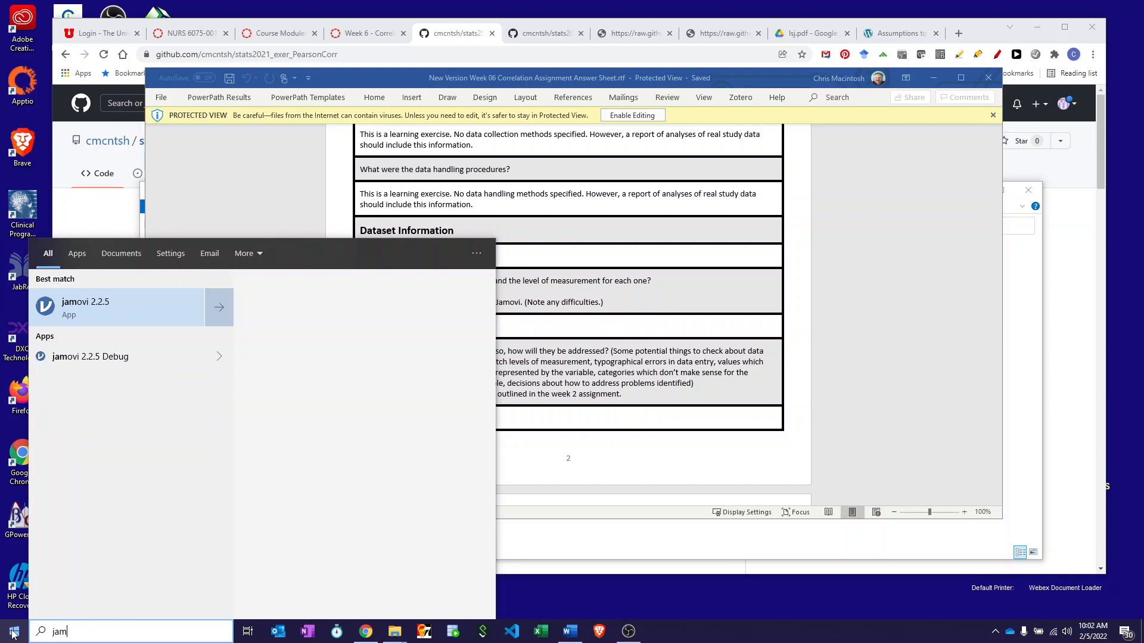
pyautogui.click(49, 307)
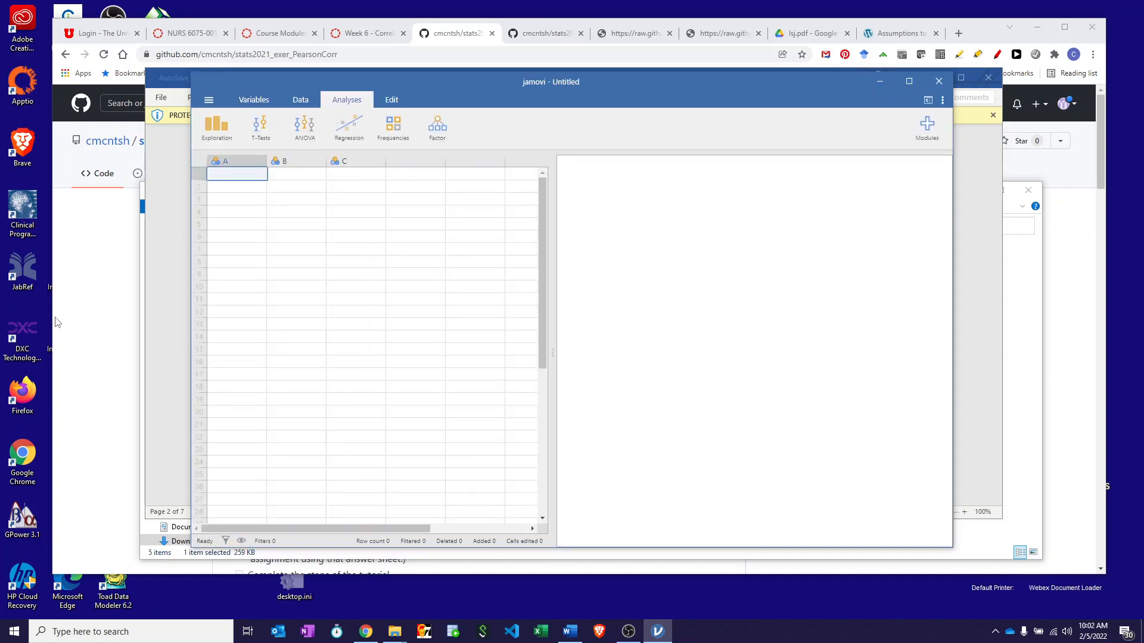
# Open Exam Anxiety.sav from the extracted stats2021_exer_PearsonCorr-main folder in Downloads and look through its rows
pyautogui.click(208, 103)
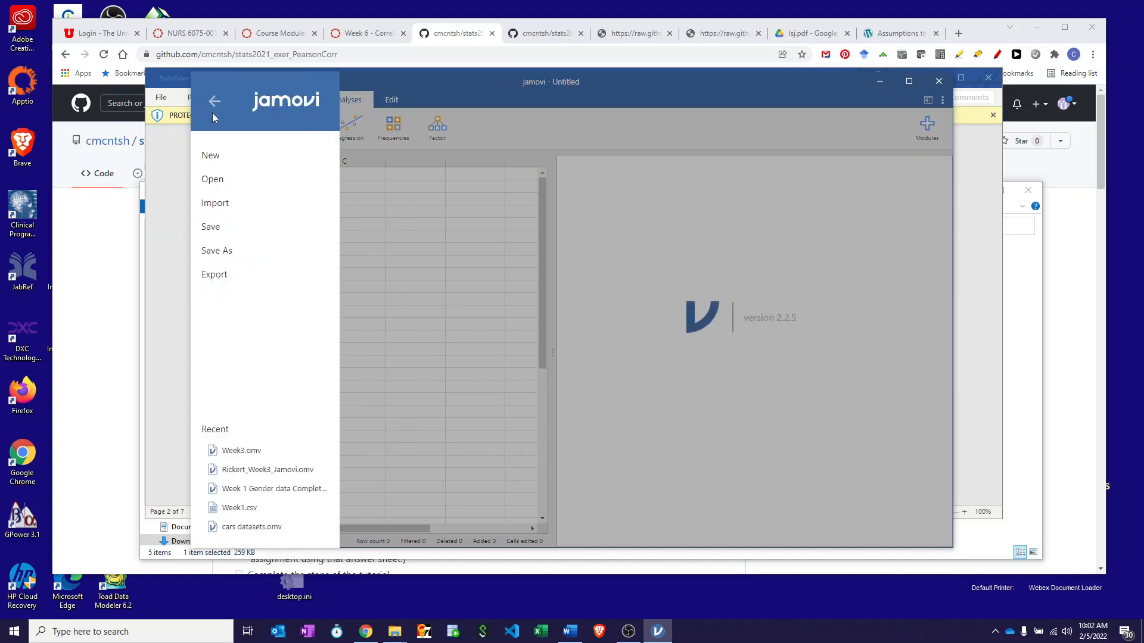
pyautogui.click(212, 179)
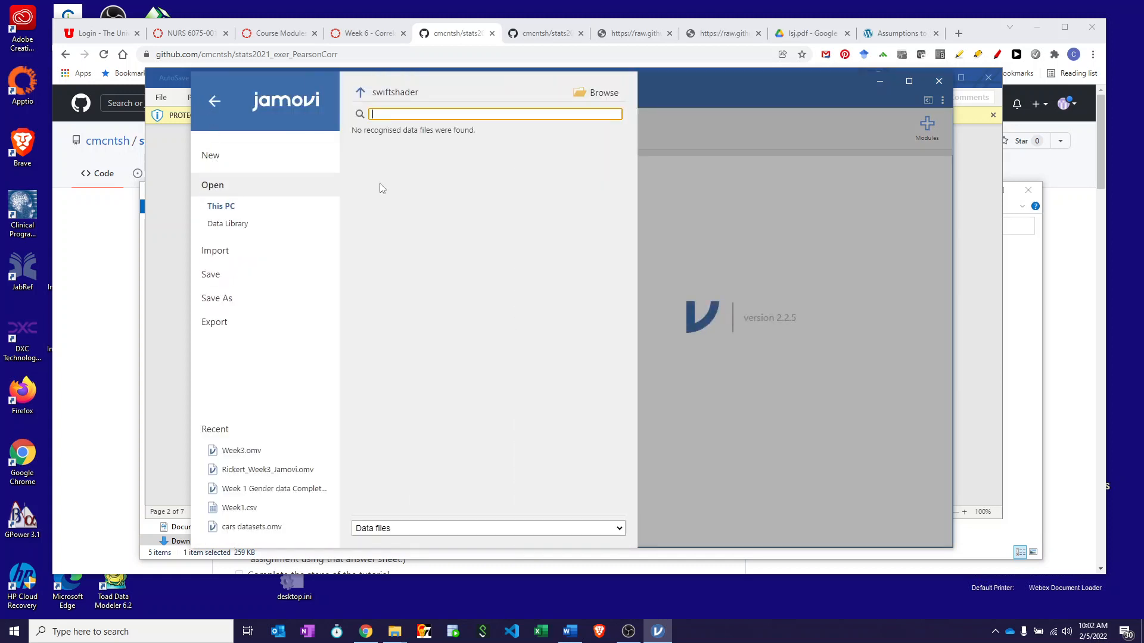
pyautogui.click(604, 93)
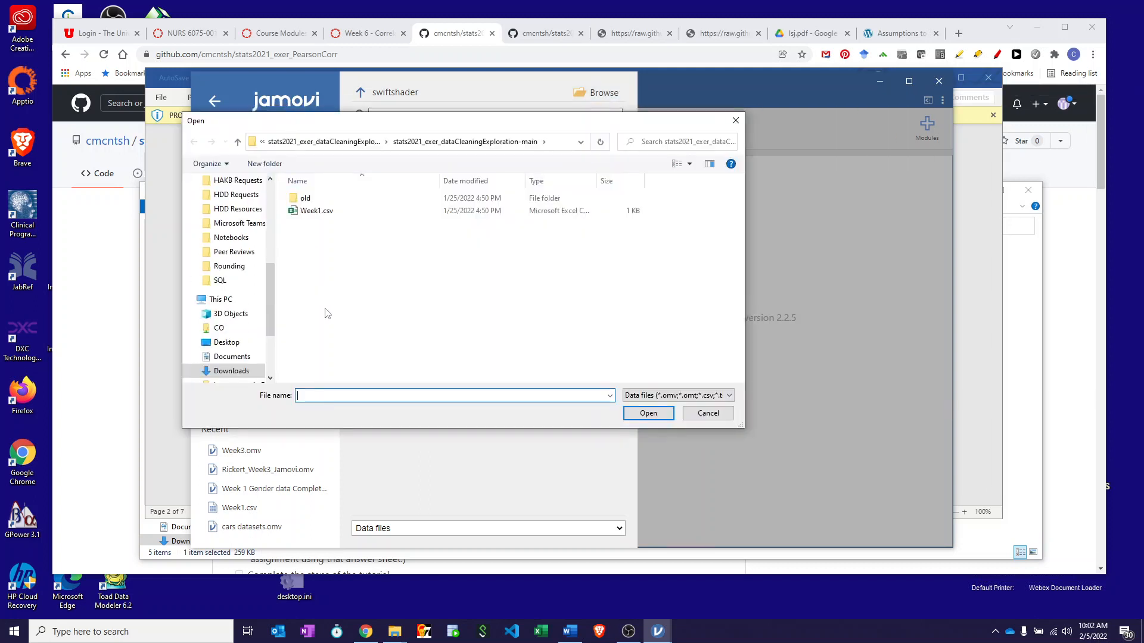
pyautogui.click(232, 372)
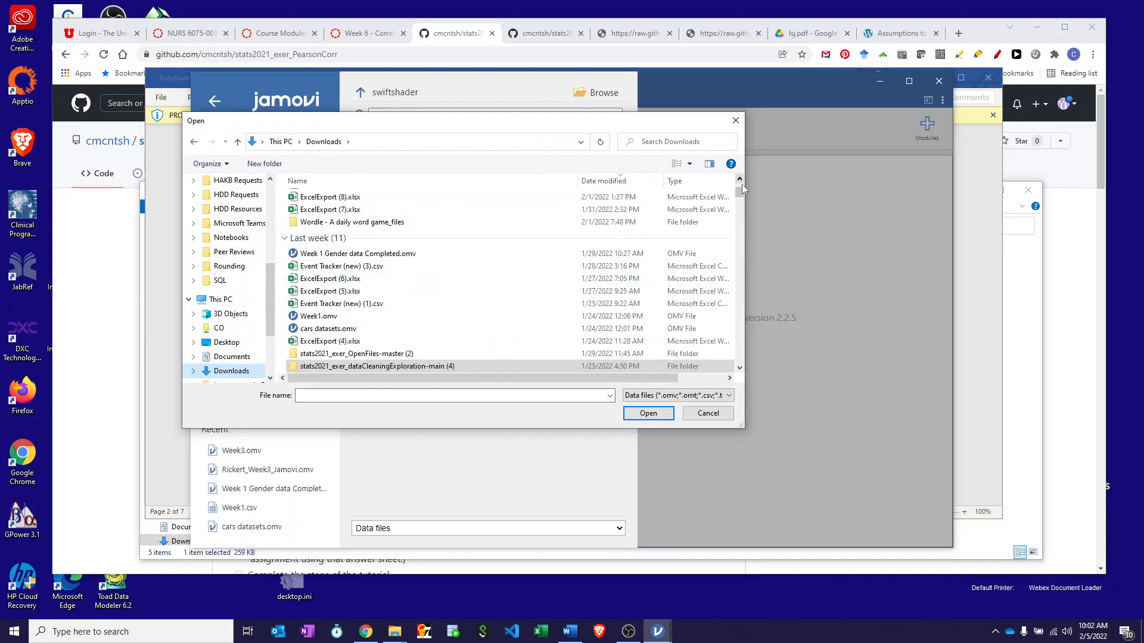
pyautogui.scroll(5, 743, 189)
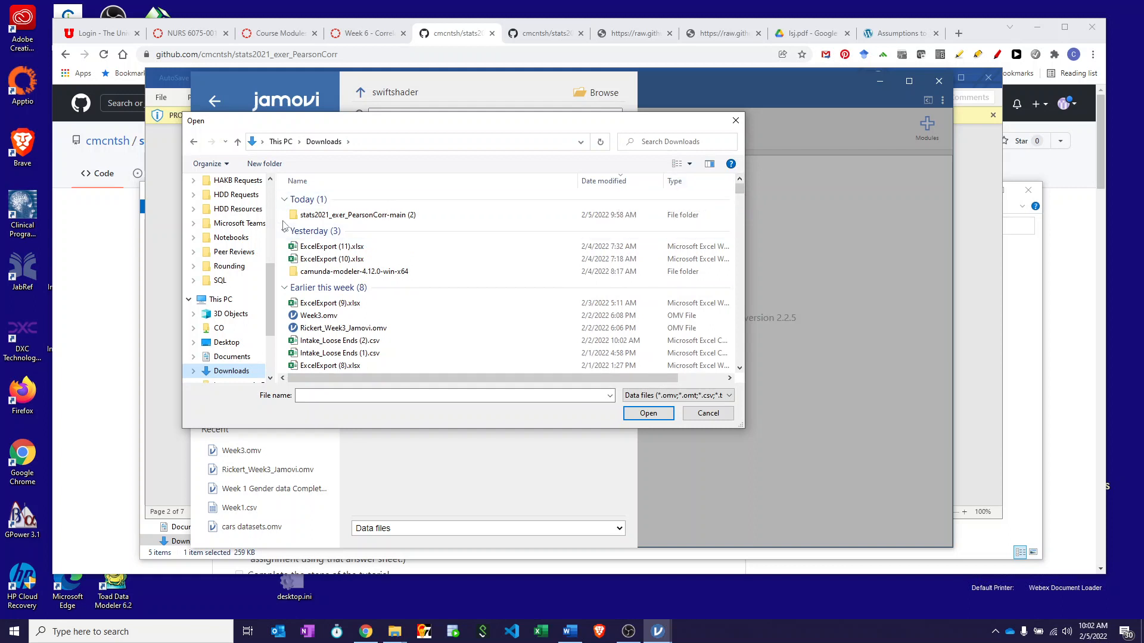
pyautogui.doubleClick(319, 217)
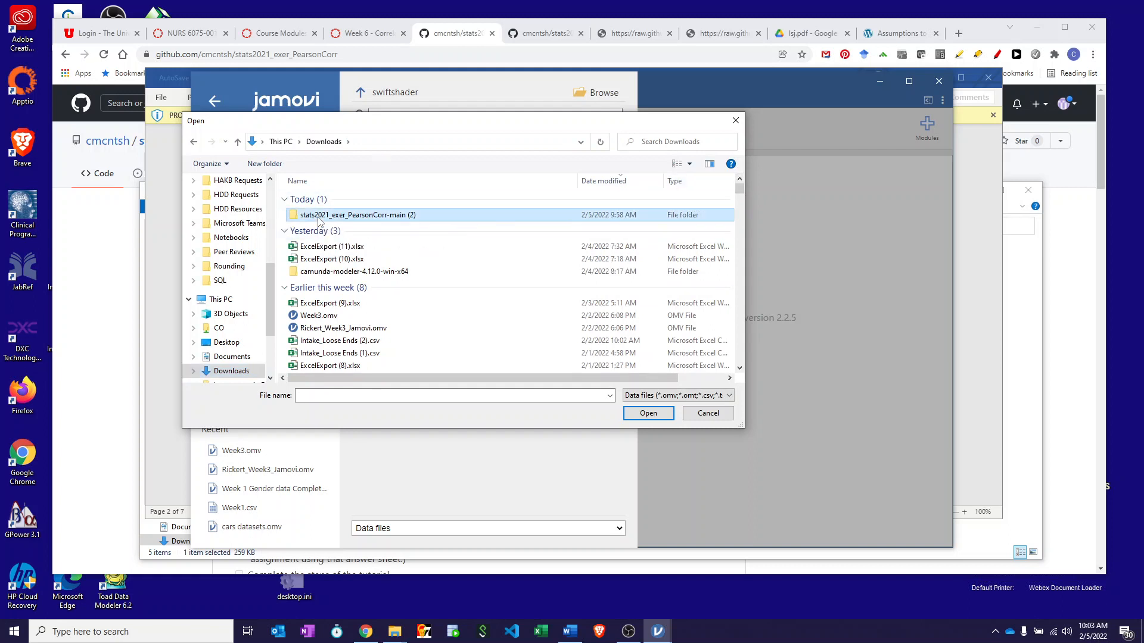
pyautogui.doubleClick(315, 203)
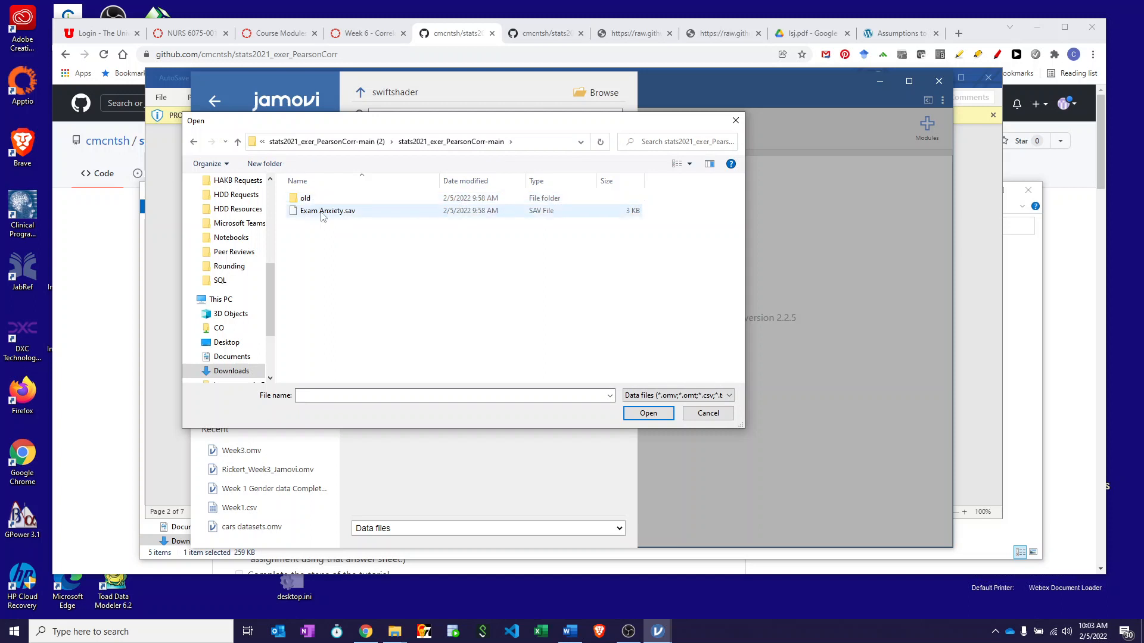
pyautogui.click(322, 212)
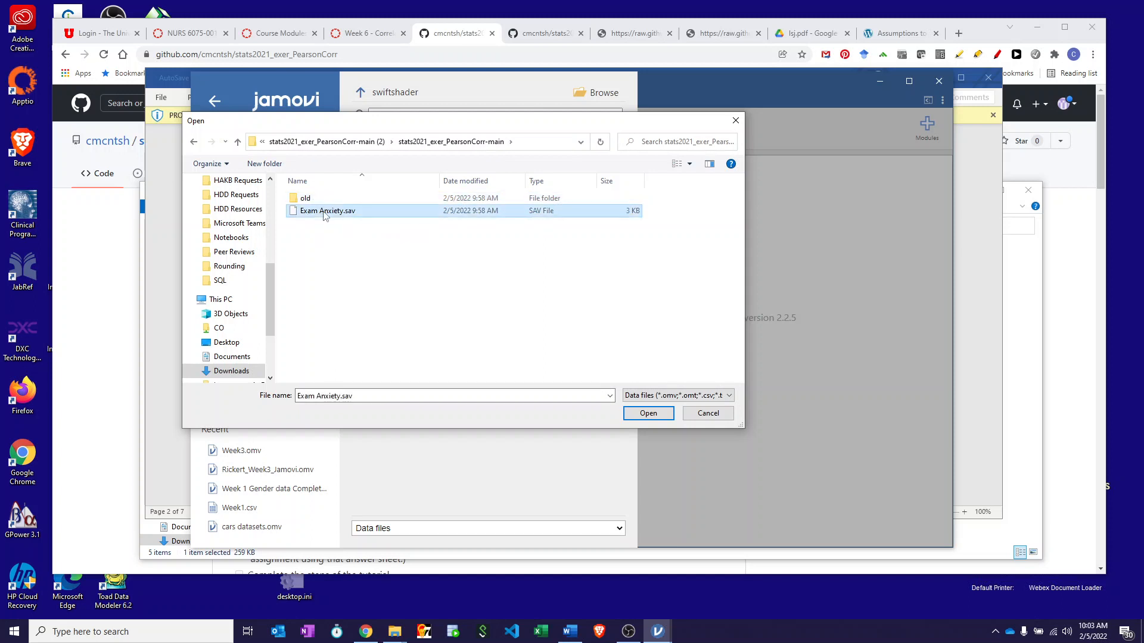
pyautogui.click(648, 413)
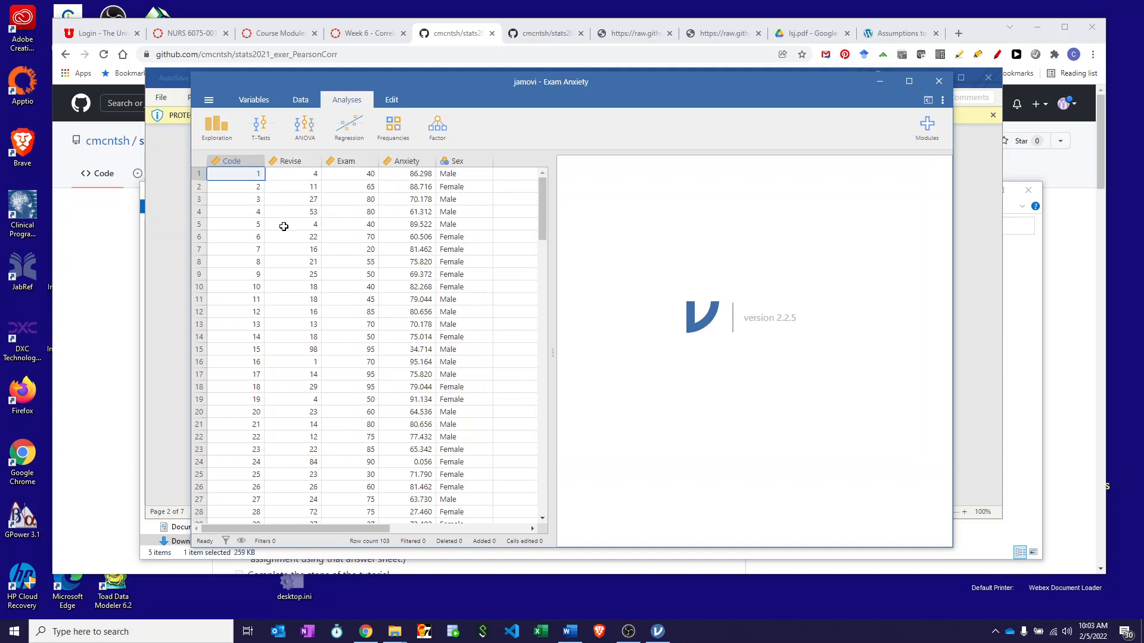
pyautogui.scroll(-10, 235, 280)
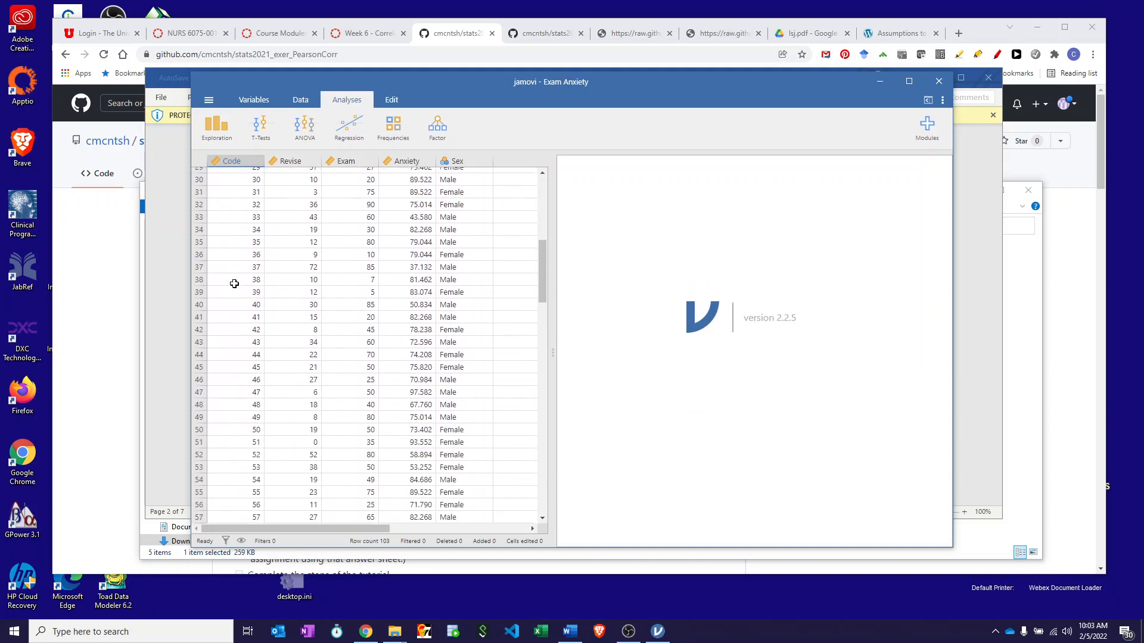
# Look through the dataset down to its last record and set the Code variable's measure type to ID
pyautogui.scroll(-8, 234, 284)
pyautogui.scroll(-17, 235, 284)
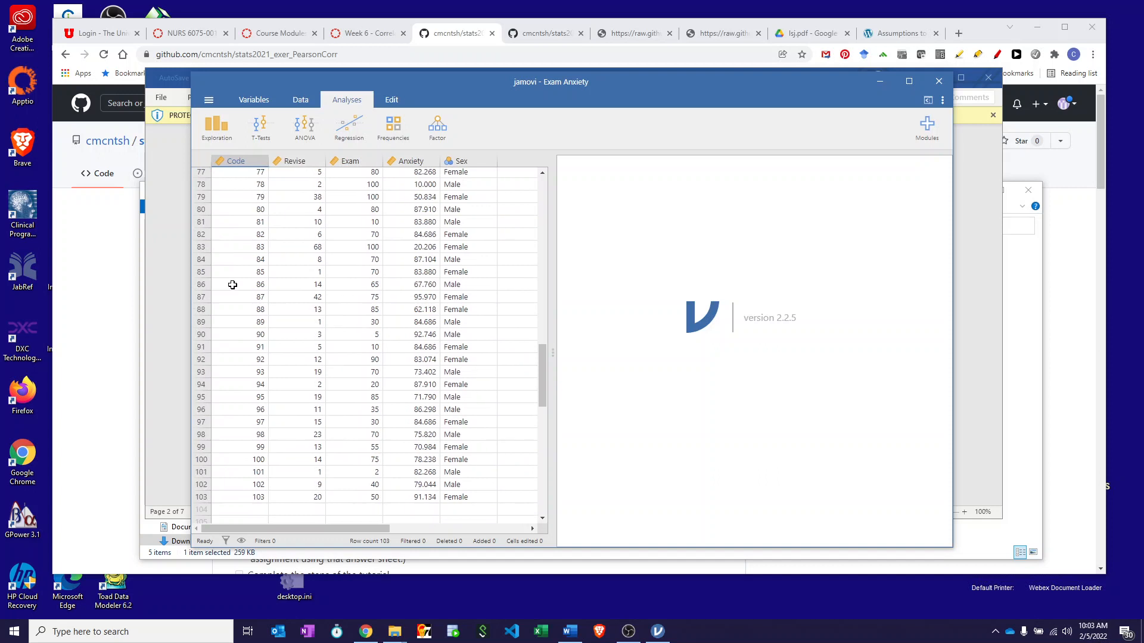
pyautogui.scroll(6, 231, 286)
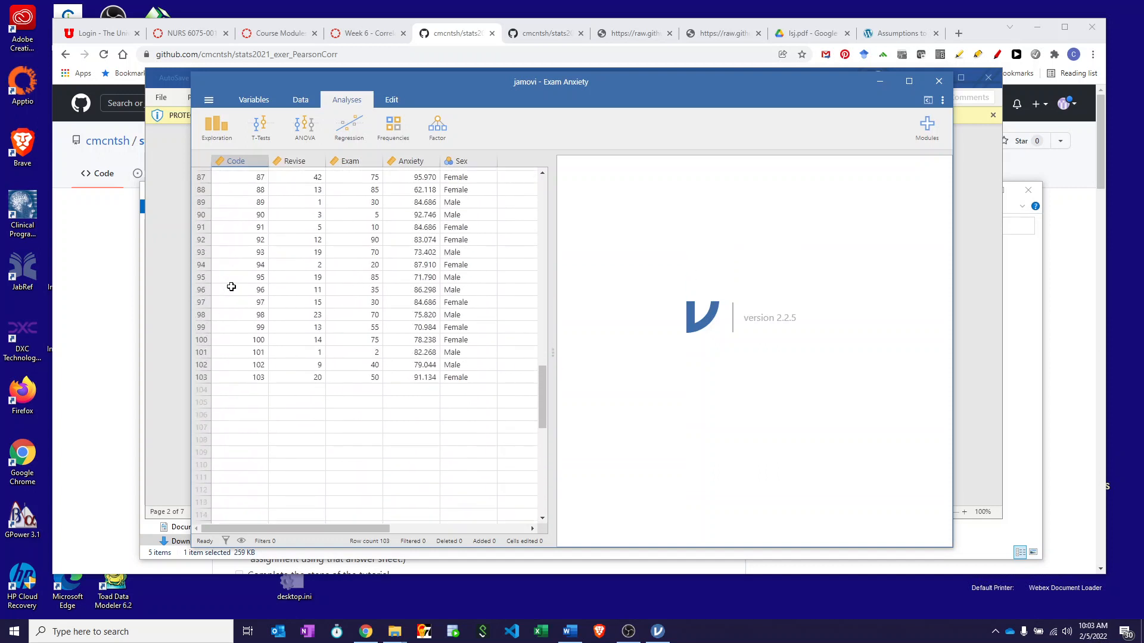
pyautogui.scroll(11, 236, 374)
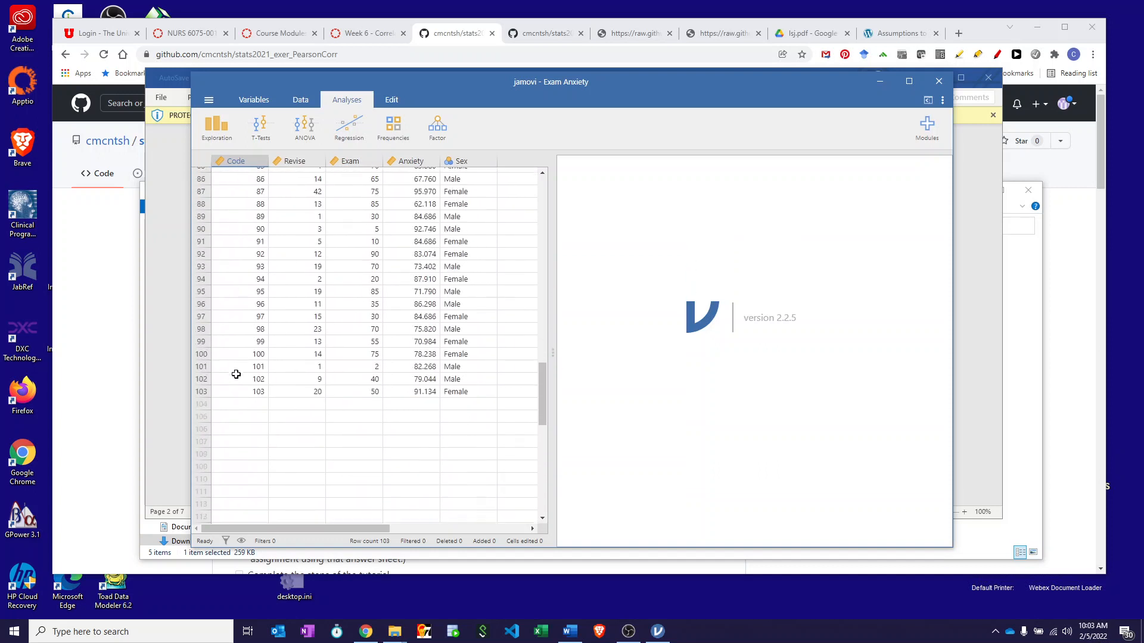
pyautogui.scroll(17, 235, 374)
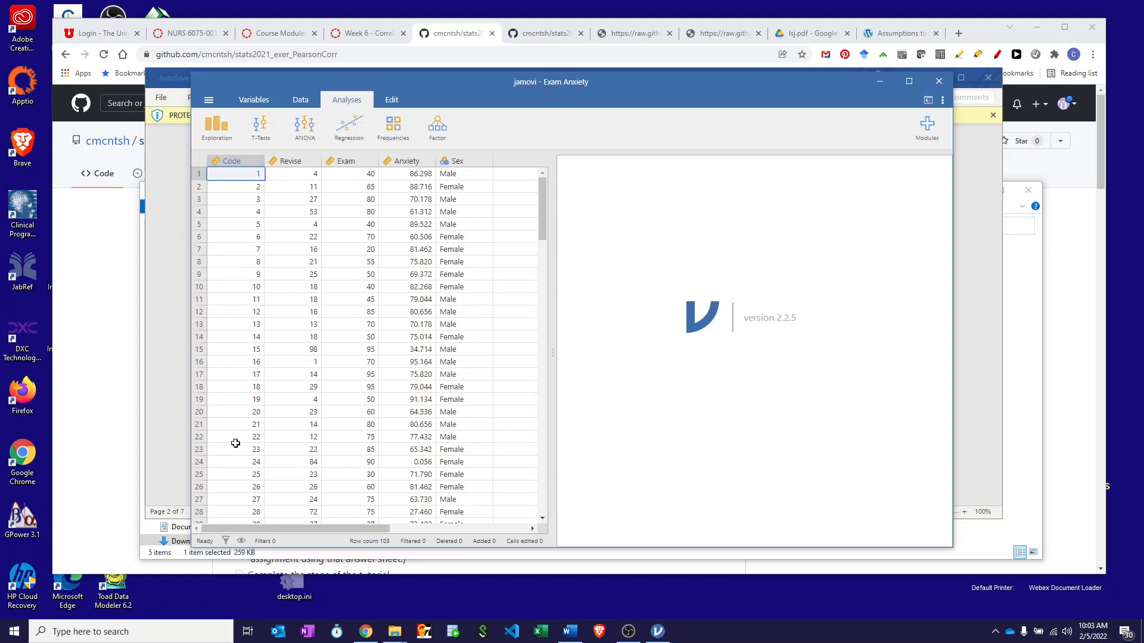
pyautogui.doubleClick(235, 161)
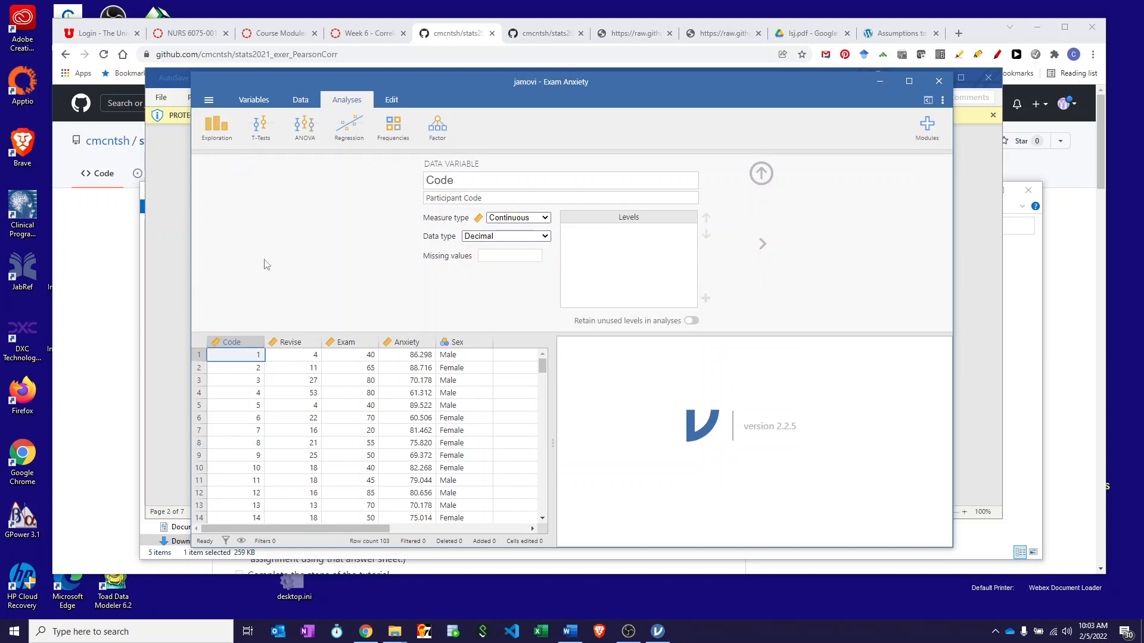
pyautogui.click(545, 218)
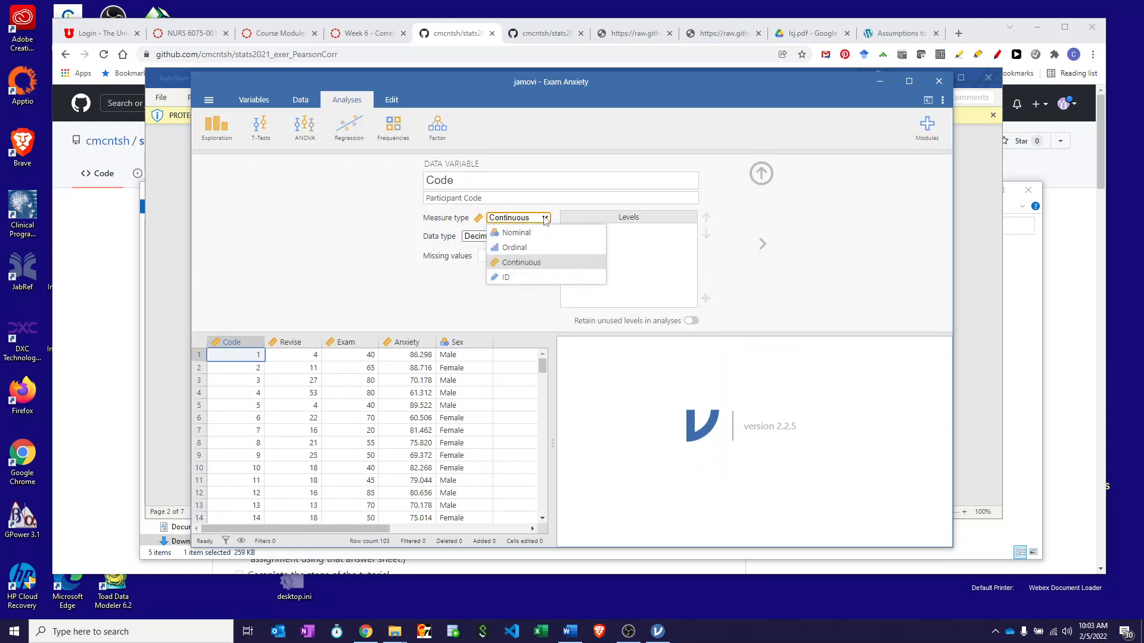
pyautogui.click(509, 277)
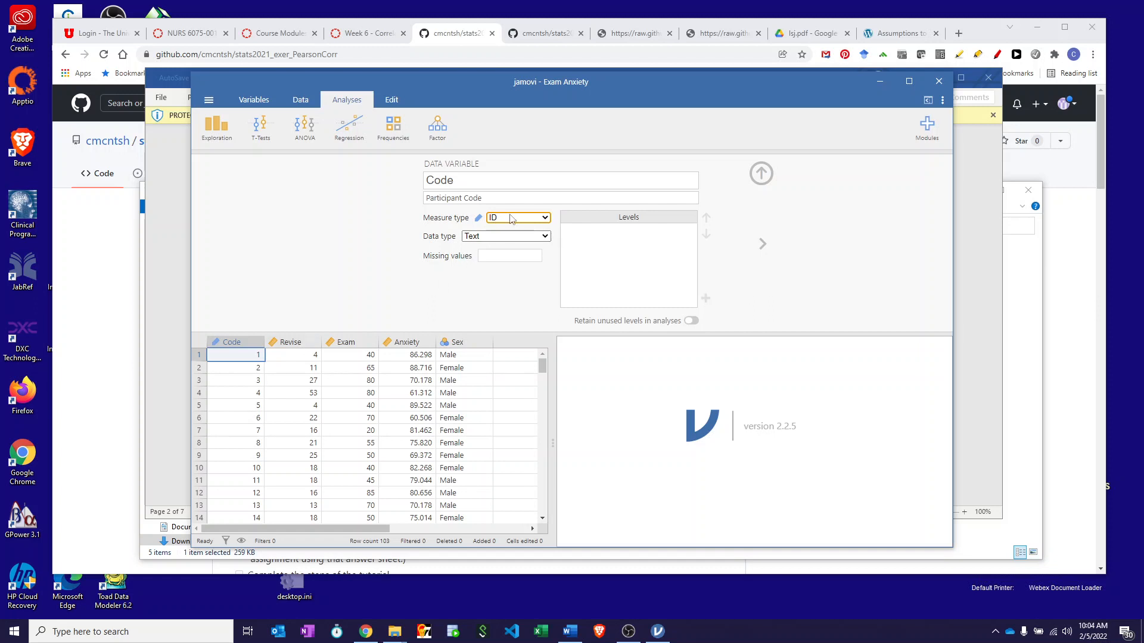
# Look over the Revise variable's values and add the unit "minutes" to the end of its Time Spent Revising description
pyautogui.click(763, 251)
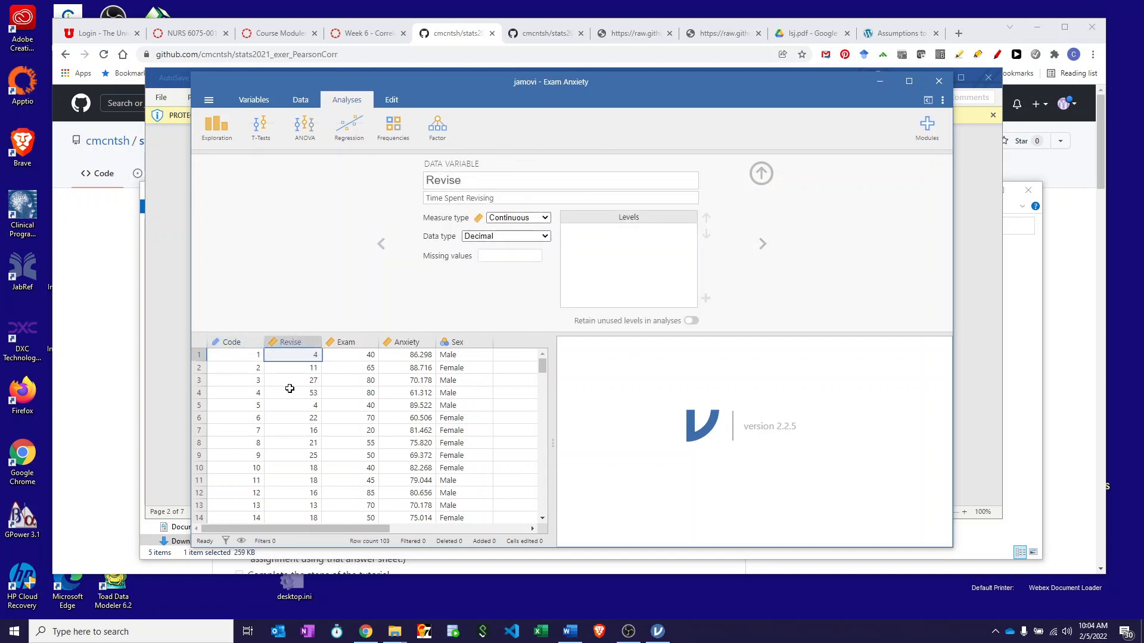
pyautogui.scroll(-10, 290, 389)
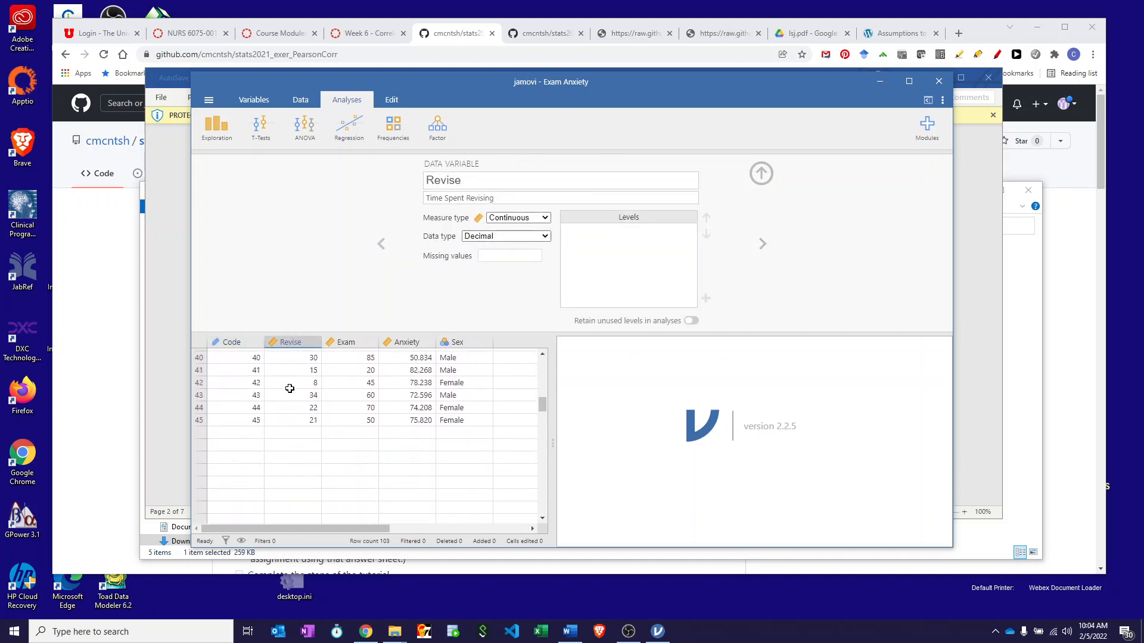
pyautogui.scroll(10, 289, 389)
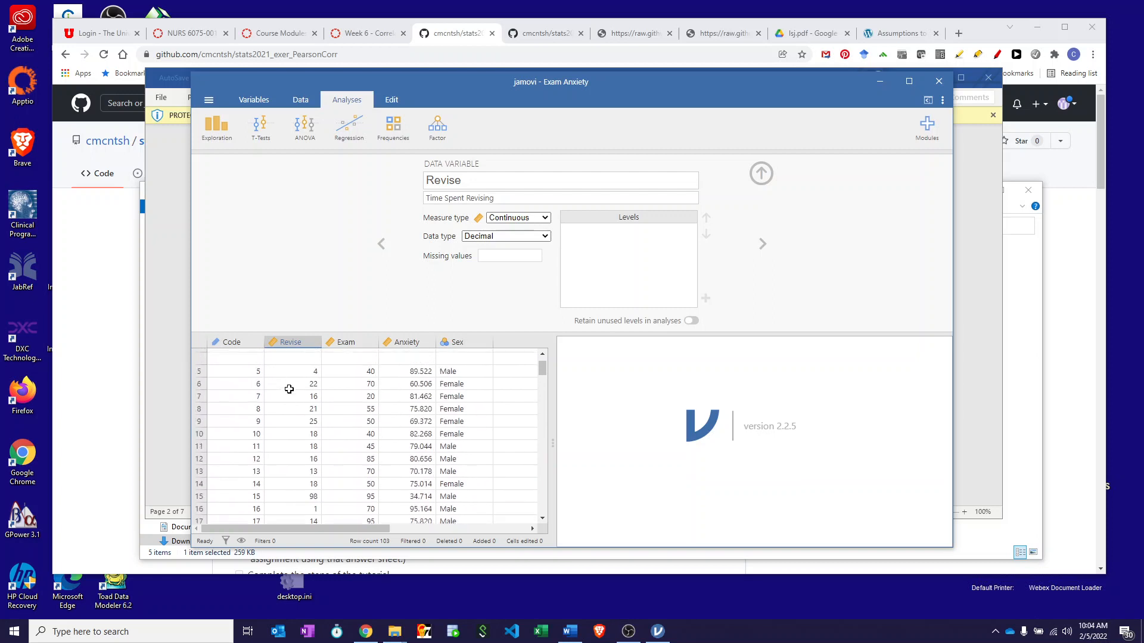
pyautogui.click(515, 198)
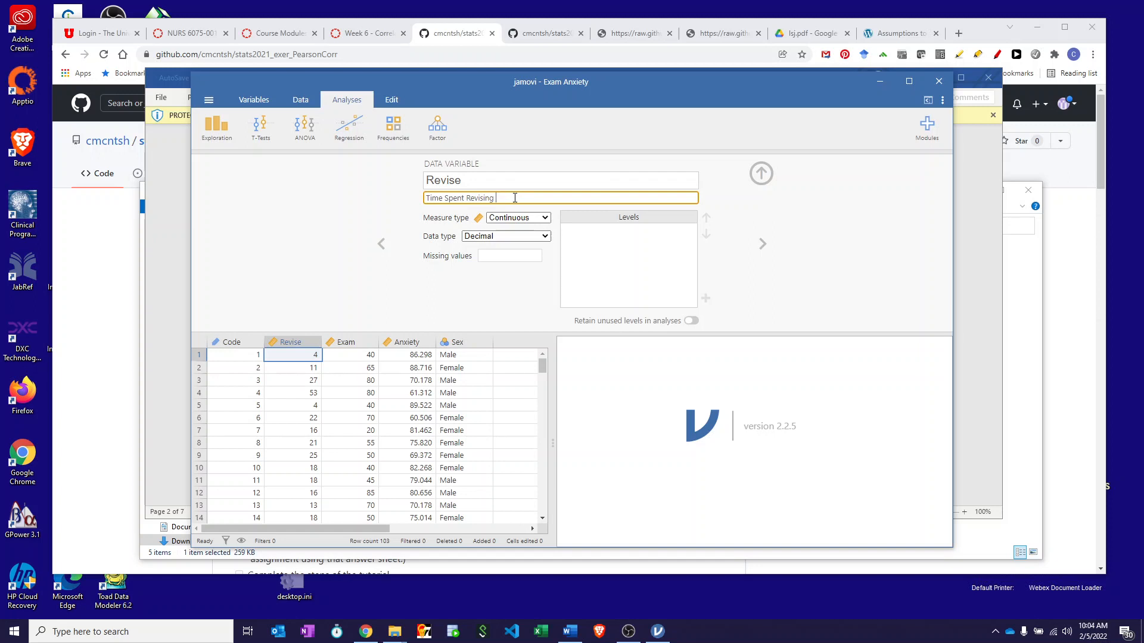
pyautogui.write('minutes')
# Review the setup of the Exam and Anxiety variables and look through the Anxiety values
pyautogui.click(762, 245)
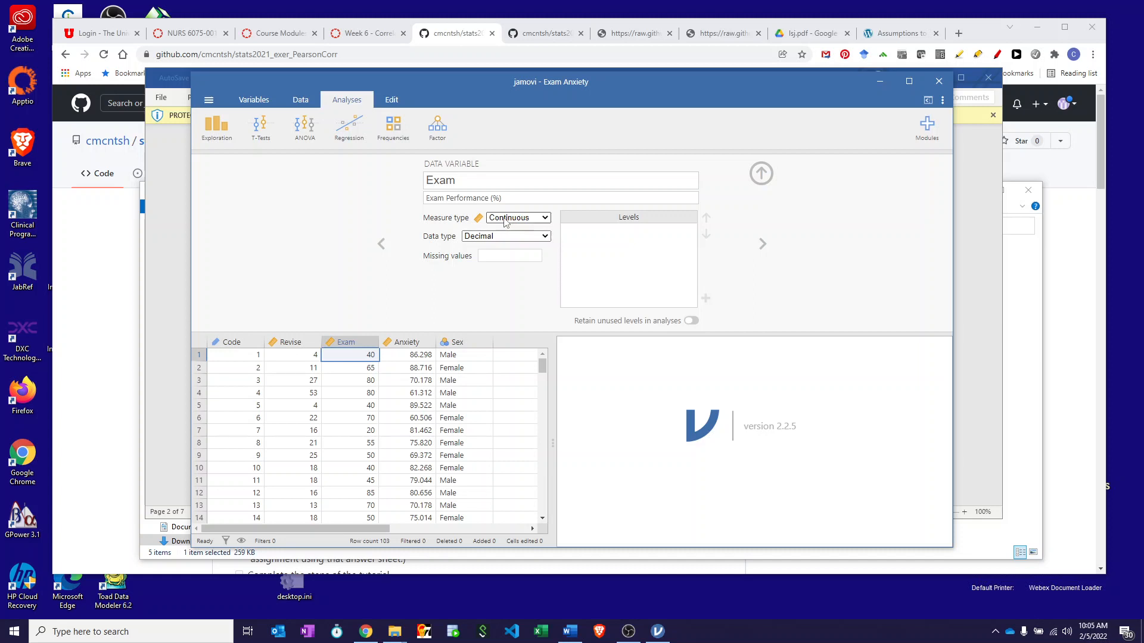
pyautogui.click(763, 246)
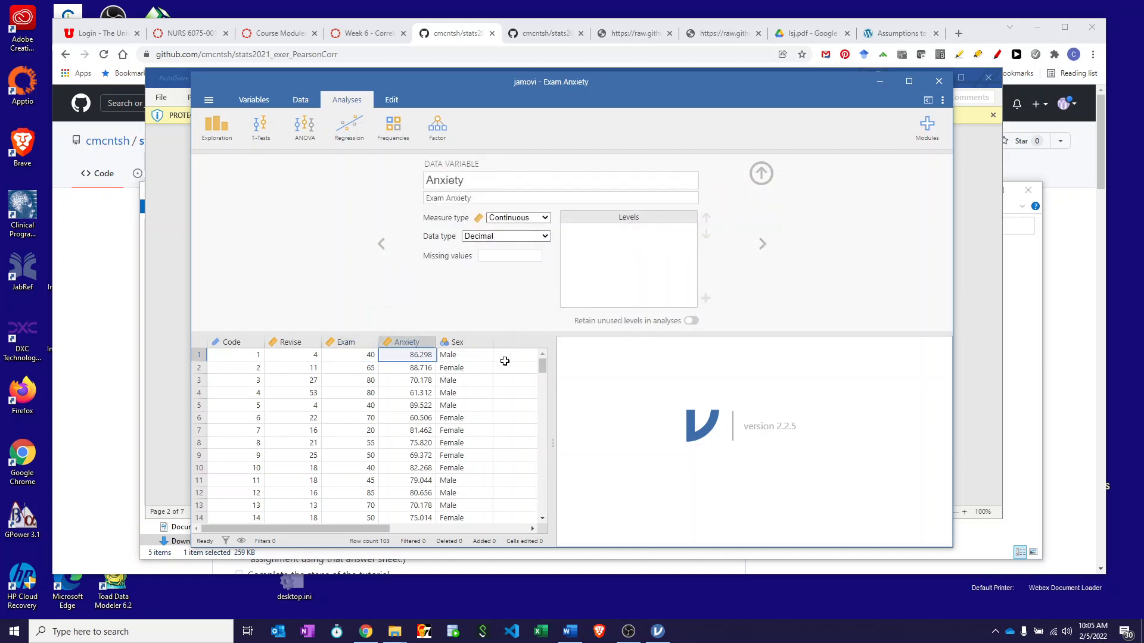
pyautogui.scroll(-5, 411, 361)
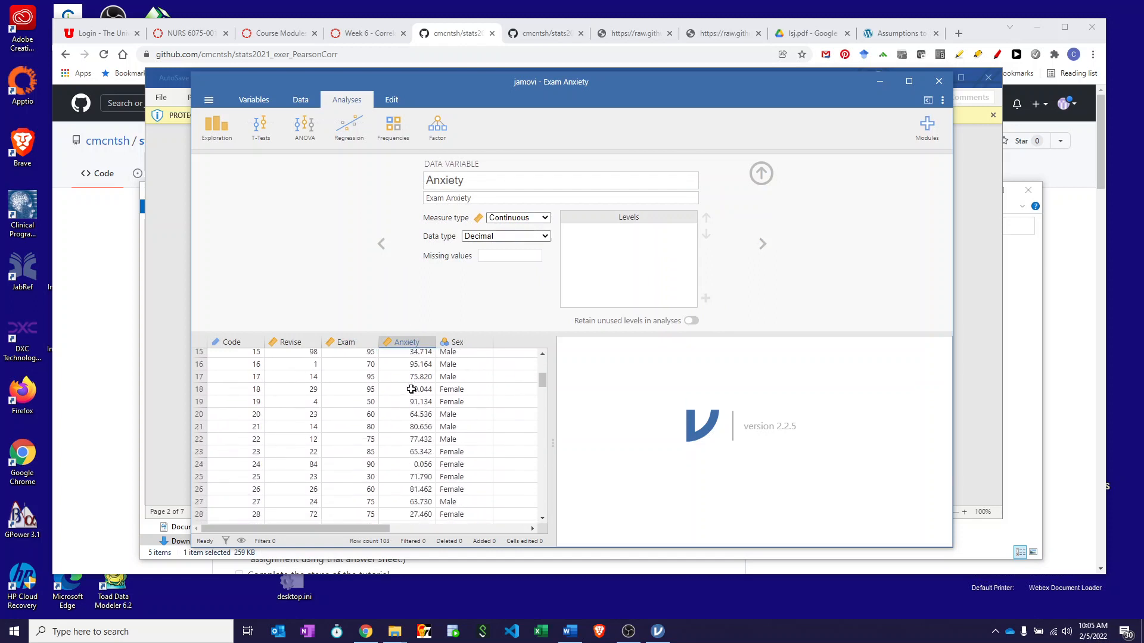
pyautogui.scroll(3, 411, 387)
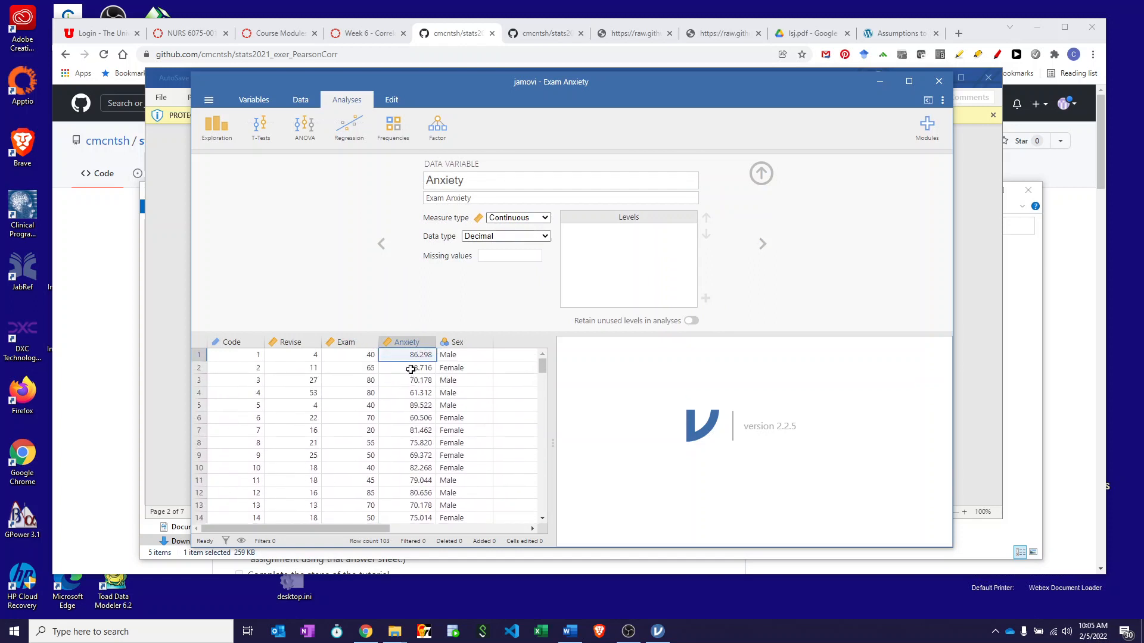
pyautogui.scroll(2, 410, 370)
pyautogui.scroll(-7, 411, 370)
pyautogui.scroll(-6, 410, 370)
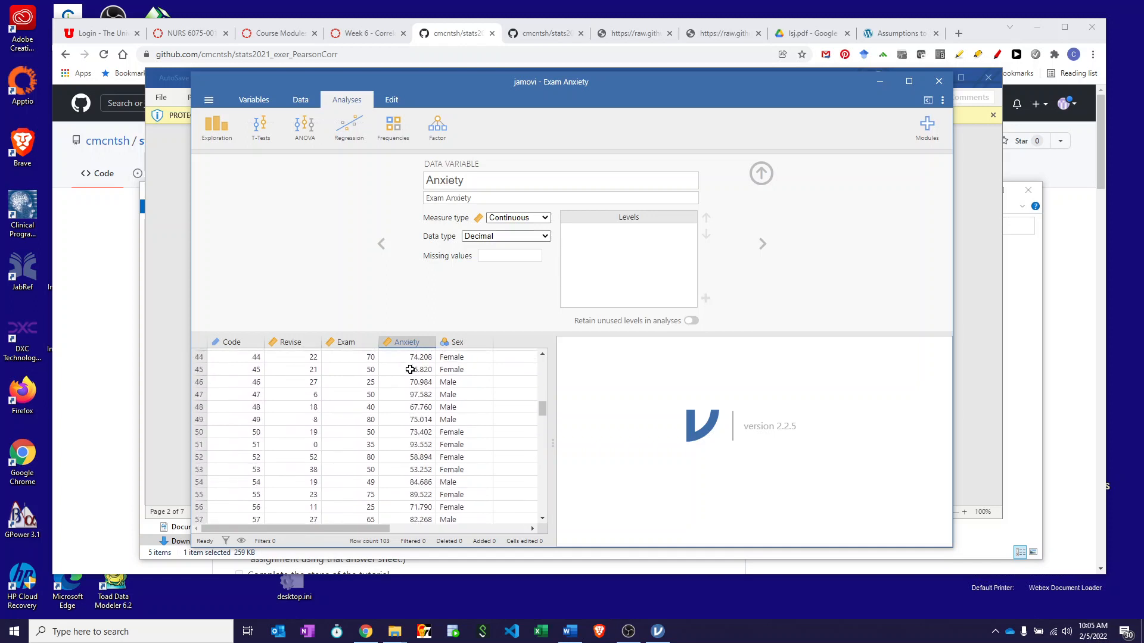
pyautogui.scroll(14, 410, 369)
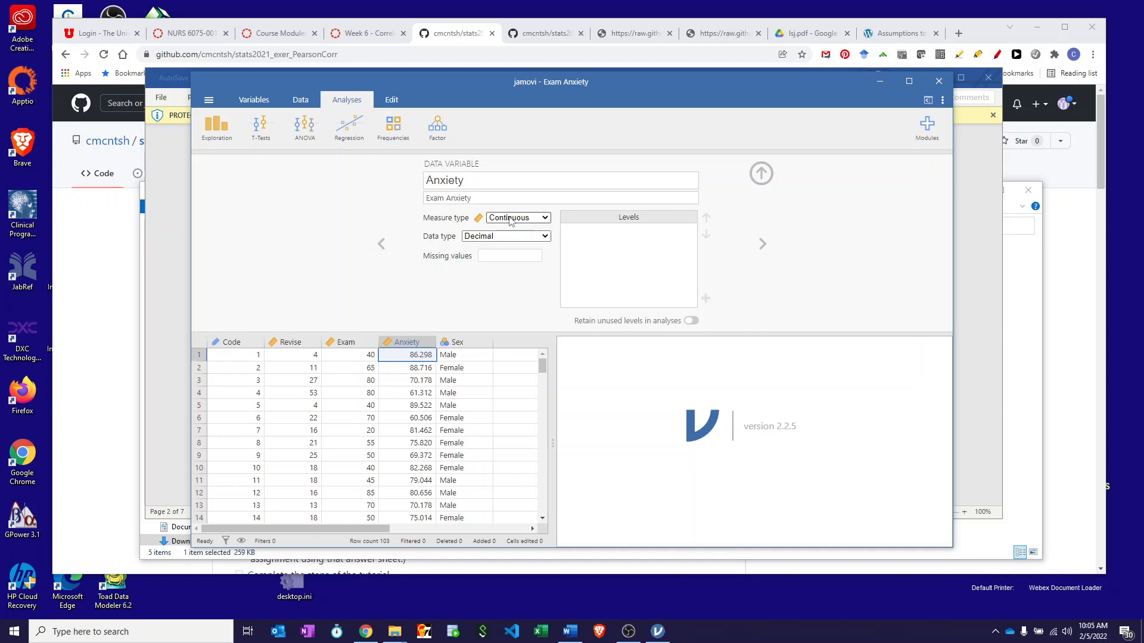
# Review the Sex variable's measure type and its Male and Female levels, and look through its data rows
pyautogui.click(763, 243)
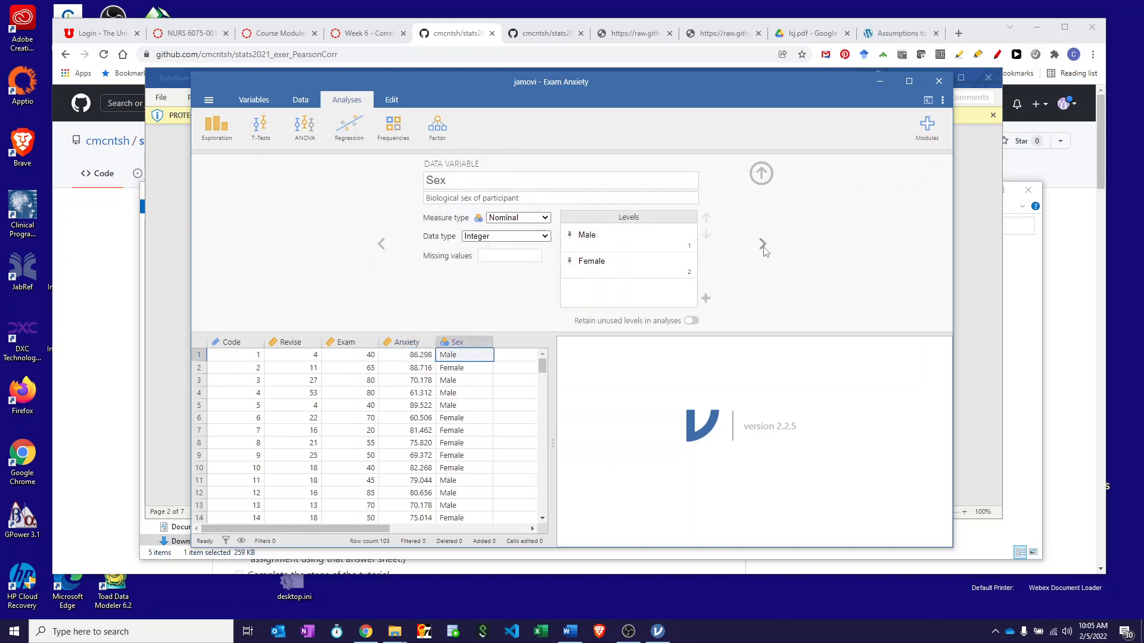
pyautogui.click(607, 234)
pyautogui.click(610, 263)
pyautogui.scroll(-3, 366, 451)
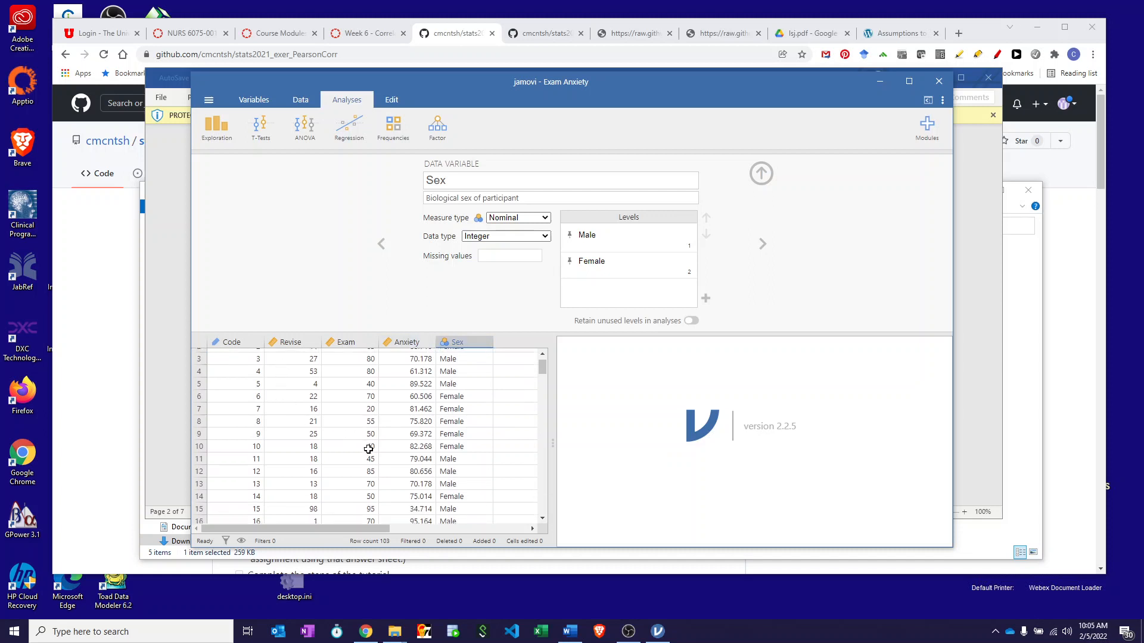
pyautogui.scroll(-9, 369, 449)
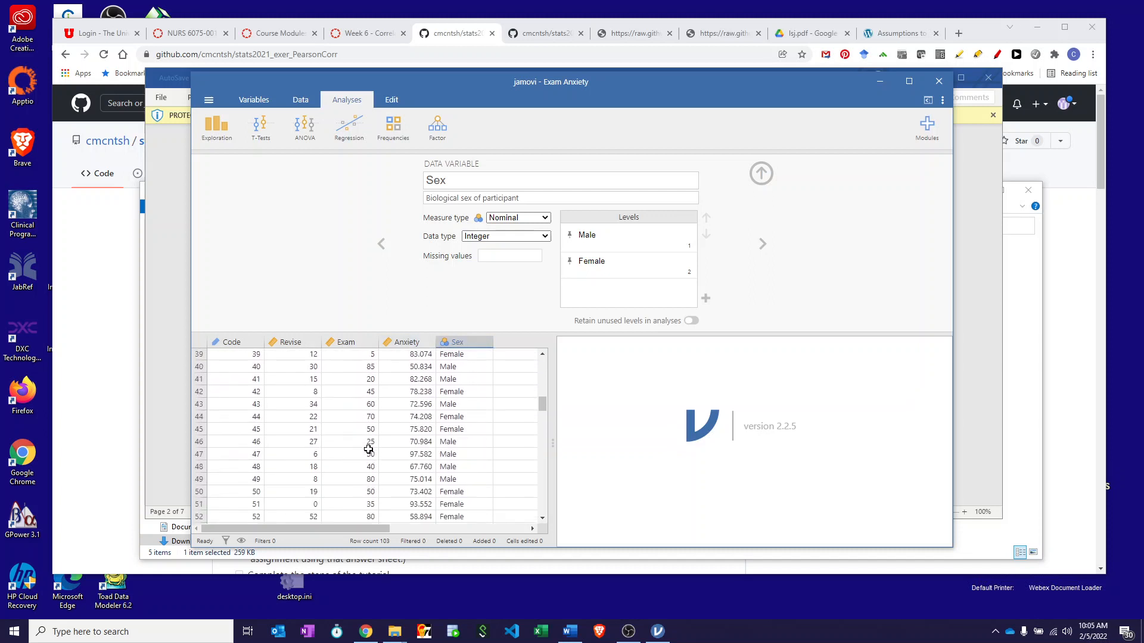
pyautogui.scroll(-2, 366, 448)
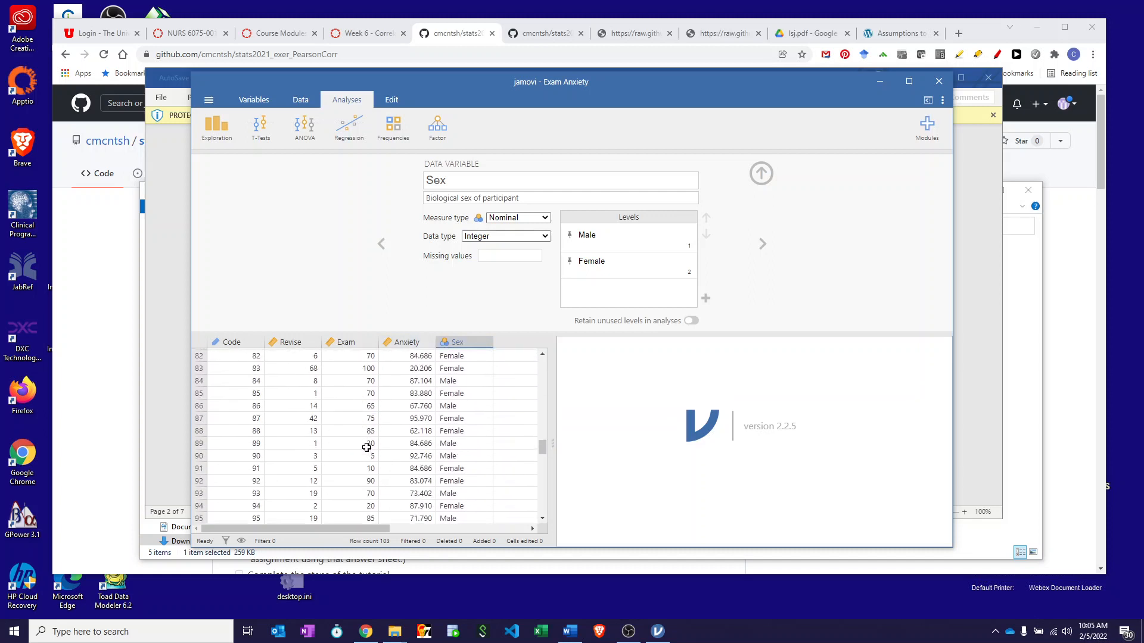
pyautogui.scroll(13, 365, 447)
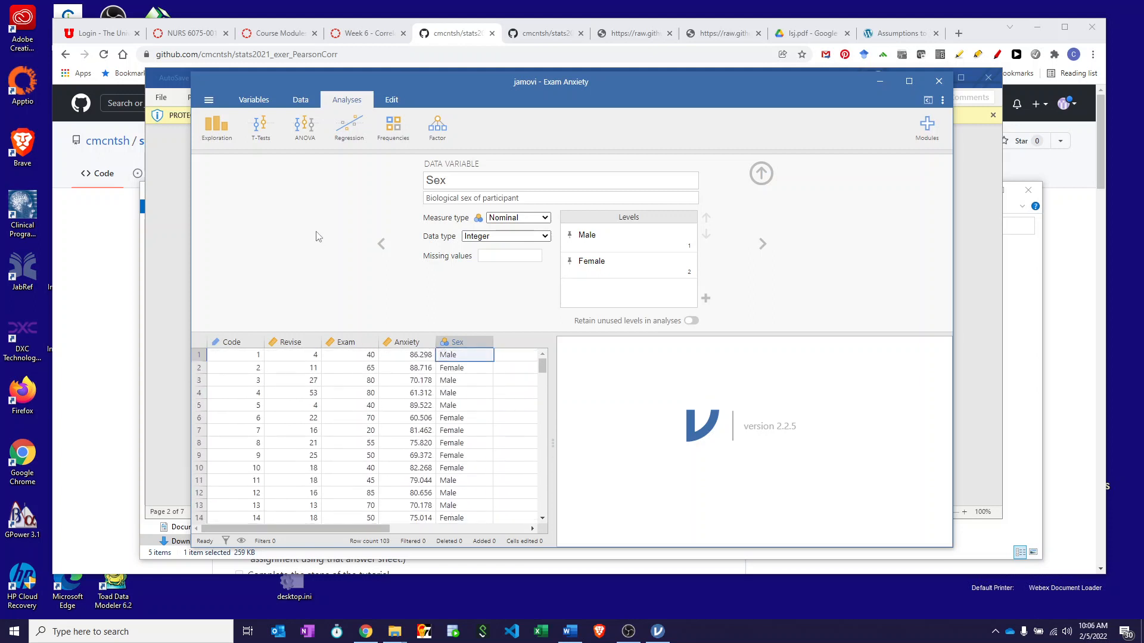
# Create a Descriptives analysis for the Sex variable and include frequency tables
pyautogui.click(216, 129)
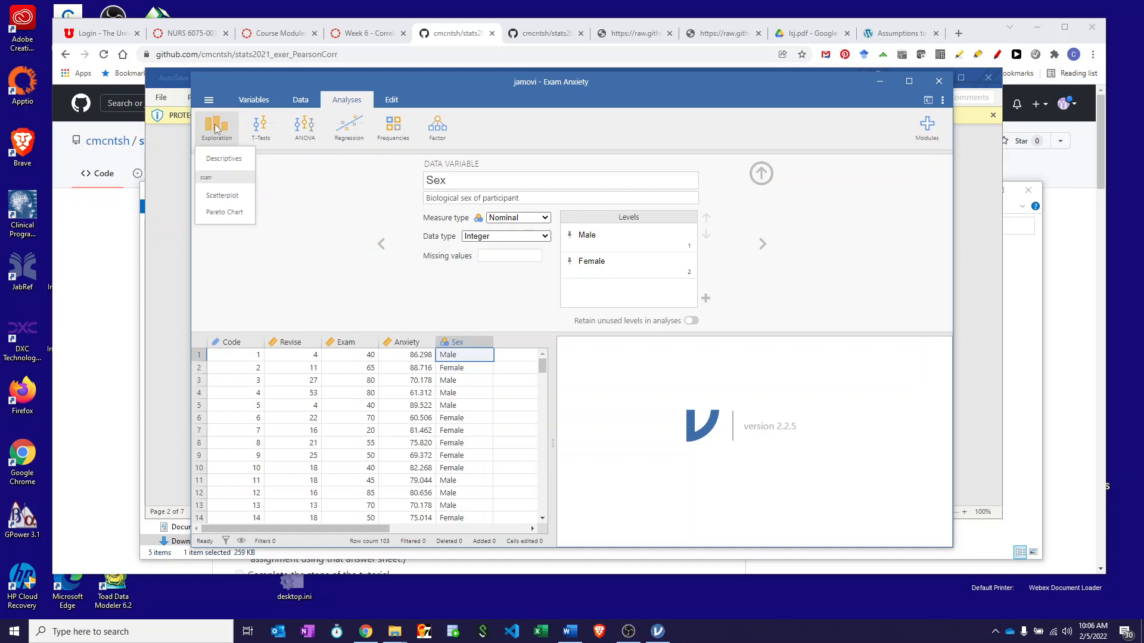
pyautogui.click(220, 159)
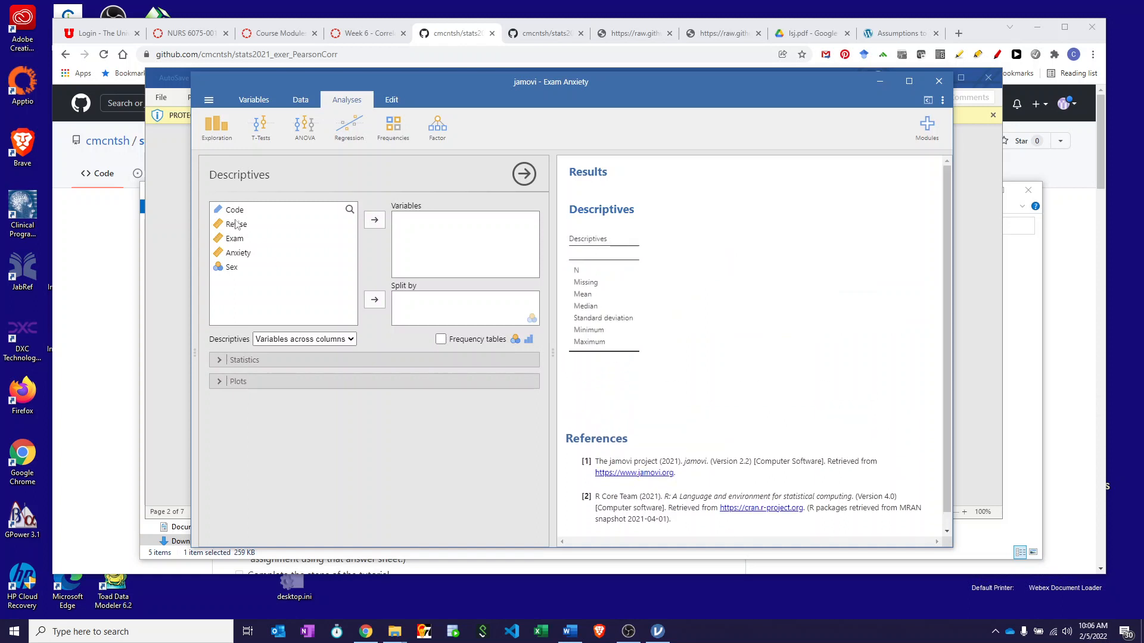
pyautogui.click(227, 268)
pyautogui.click(375, 220)
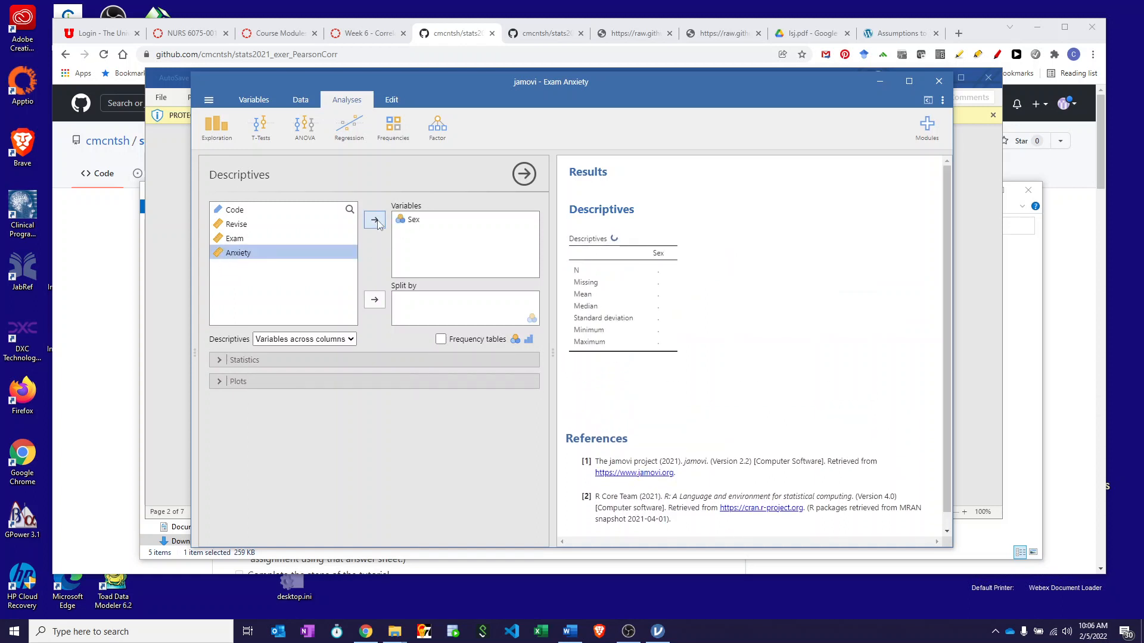
pyautogui.click(441, 338)
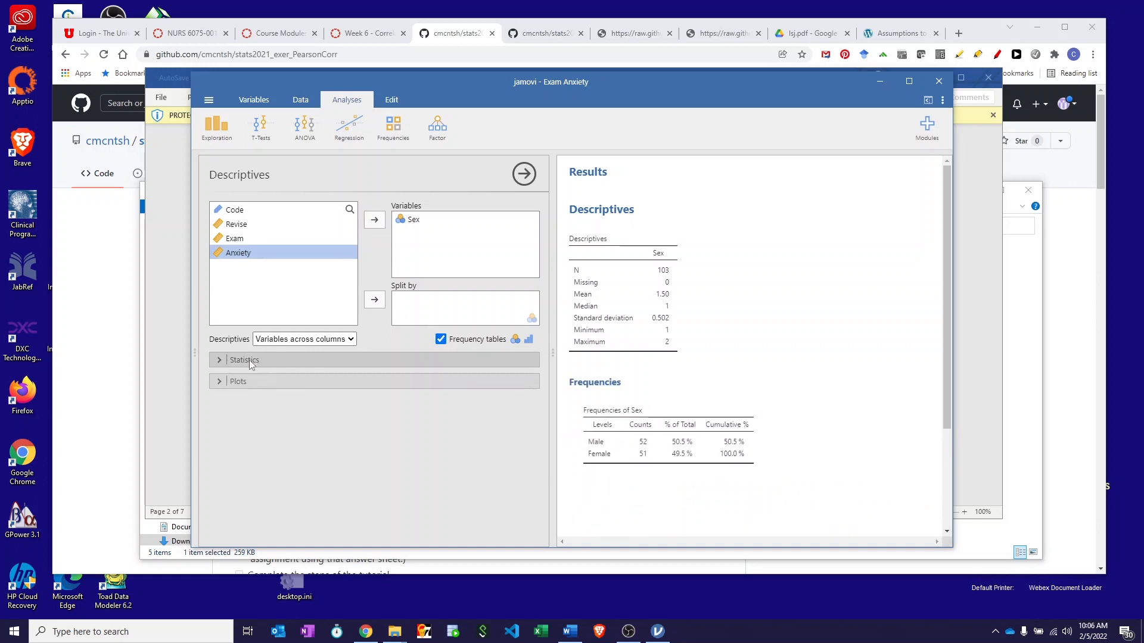
# Exclude the mean, median, standard deviation, minimum and maximum from the Sex descriptives, keeping only N and Missing
pyautogui.click(217, 360)
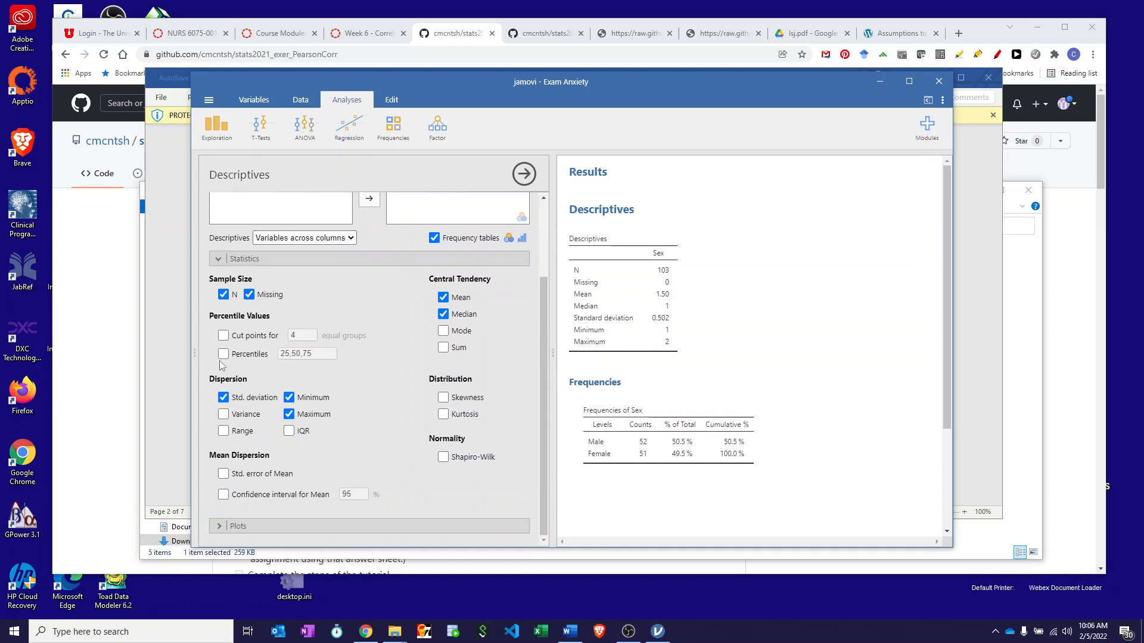
pyautogui.click(442, 297)
pyautogui.click(442, 315)
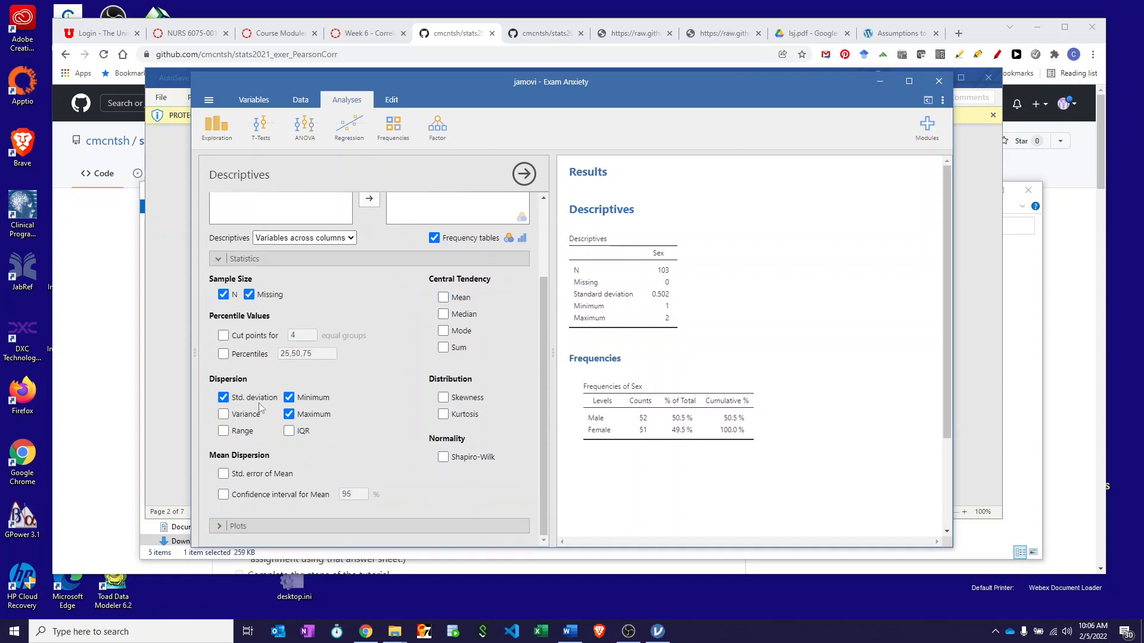
pyautogui.click(224, 398)
pyautogui.click(289, 397)
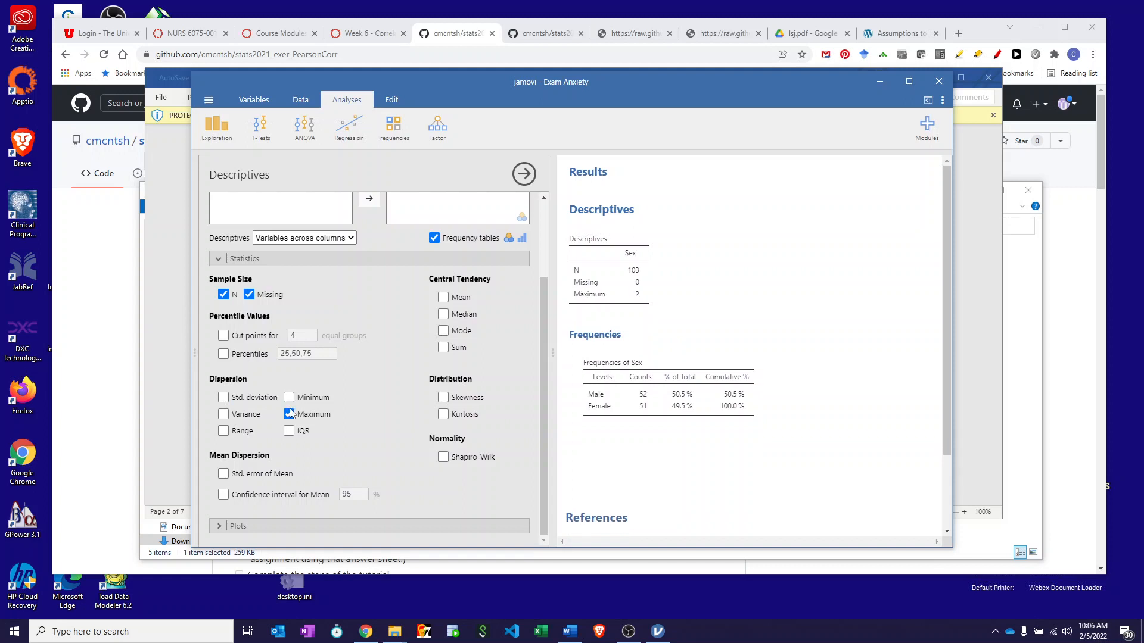
pyautogui.click(289, 414)
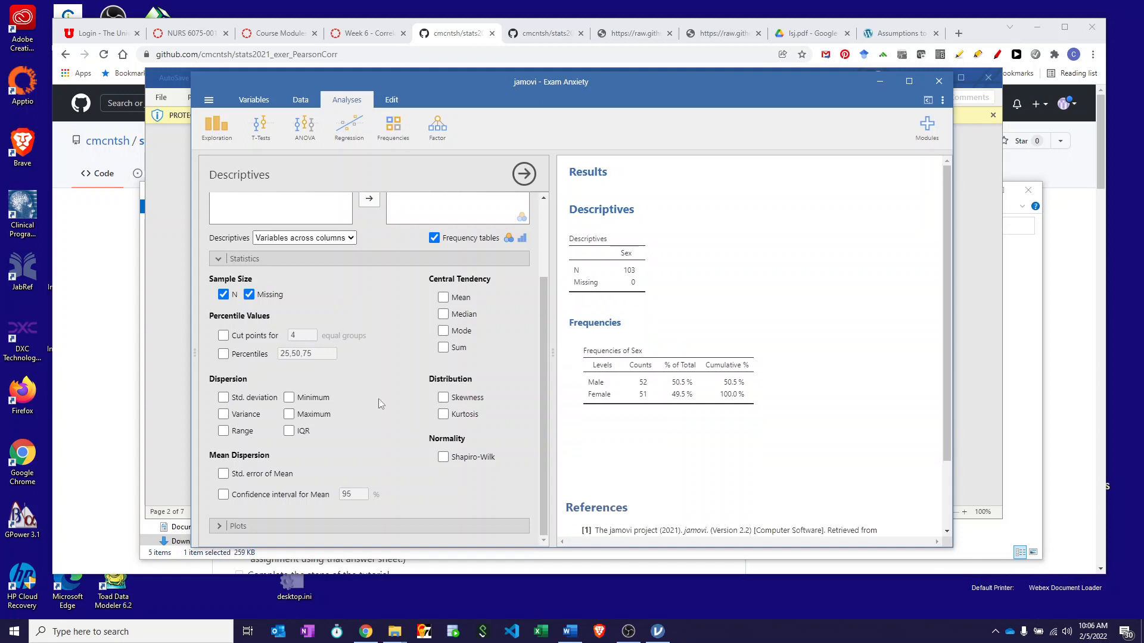
# Add a bar plot of Sex to the descriptives and review the frequency table and plot in the results
pyautogui.click(218, 526)
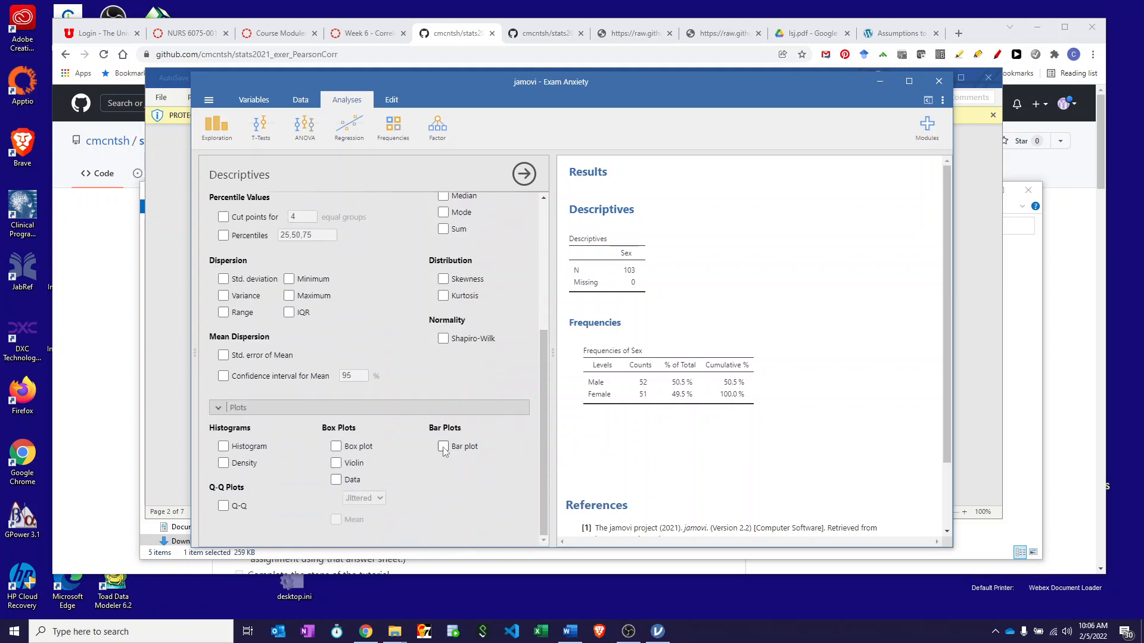
pyautogui.click(443, 447)
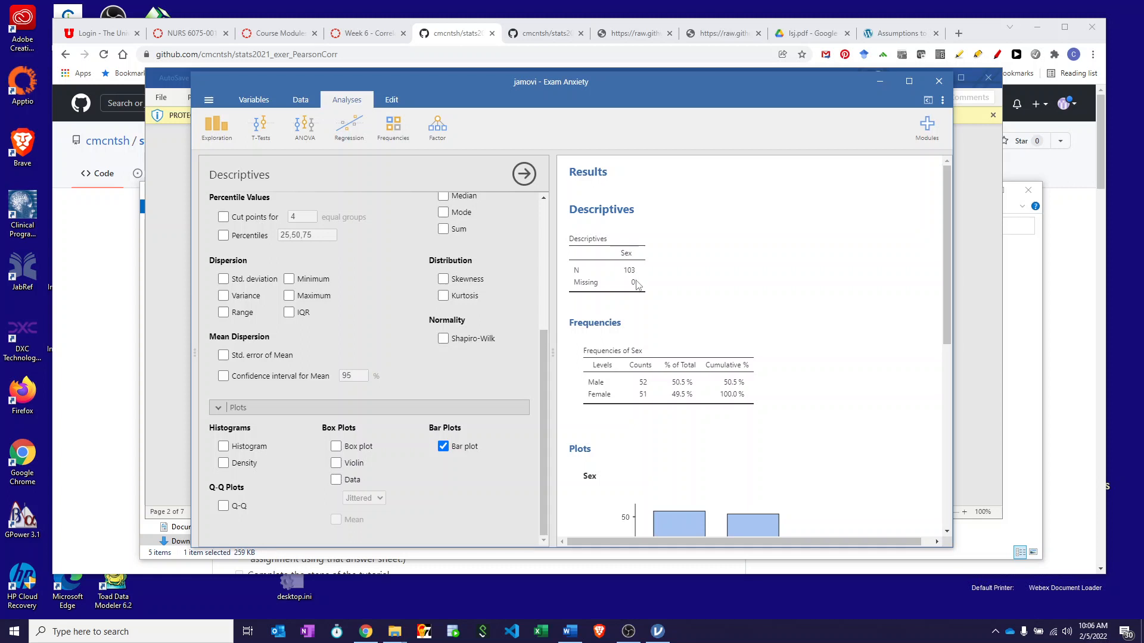
pyautogui.scroll(-1, 640, 417)
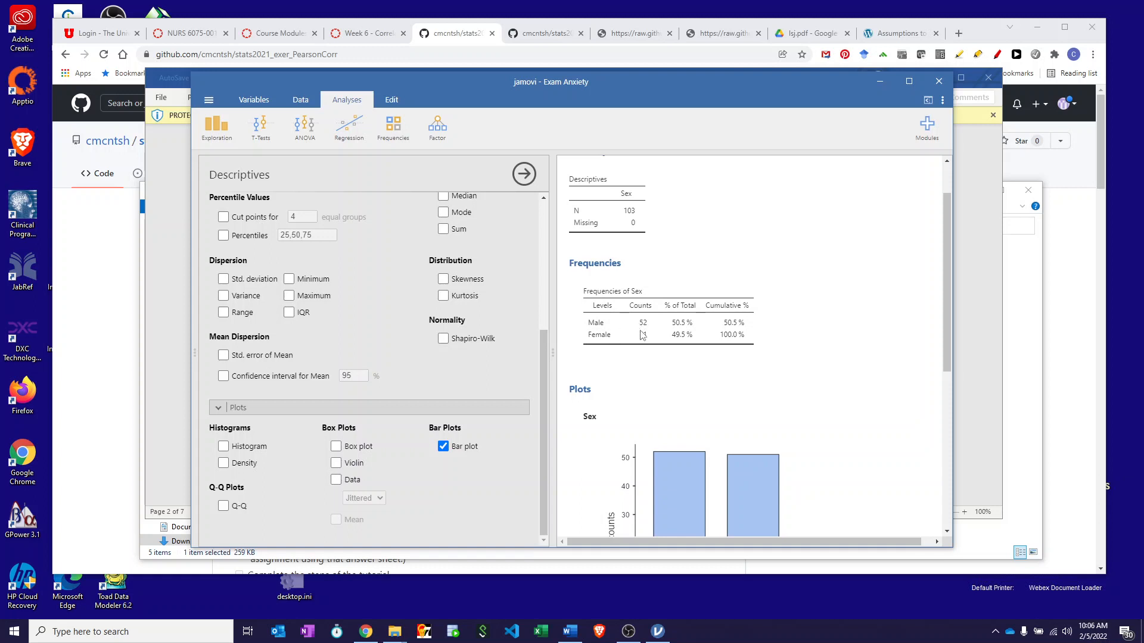
pyautogui.scroll(-1, 690, 419)
pyautogui.scroll(-3, 689, 420)
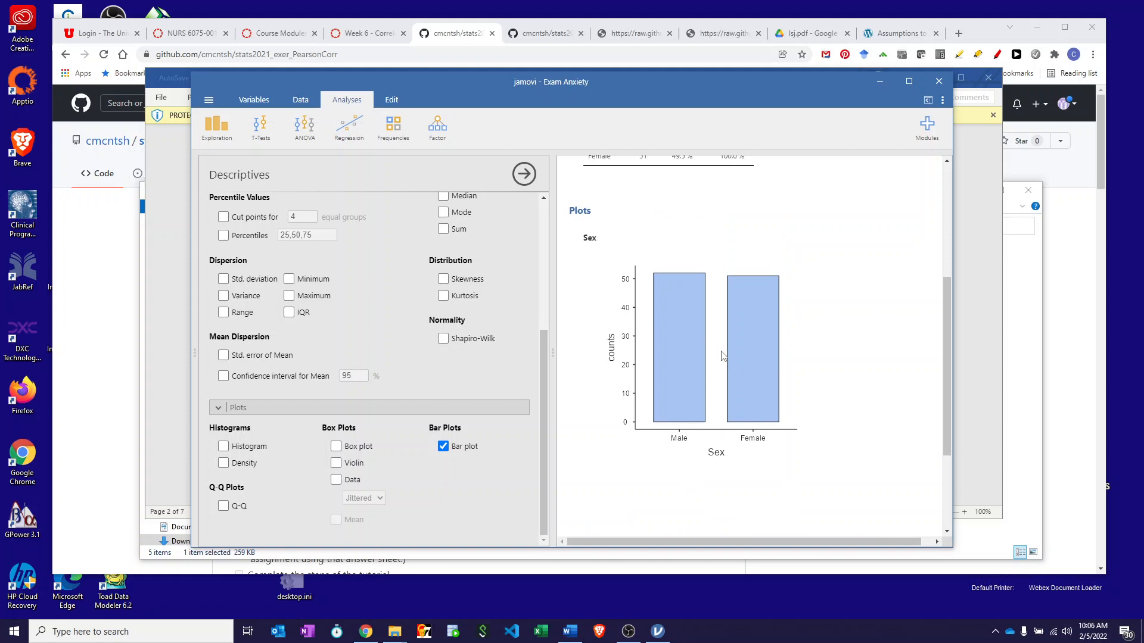
pyautogui.scroll(5, 725, 259)
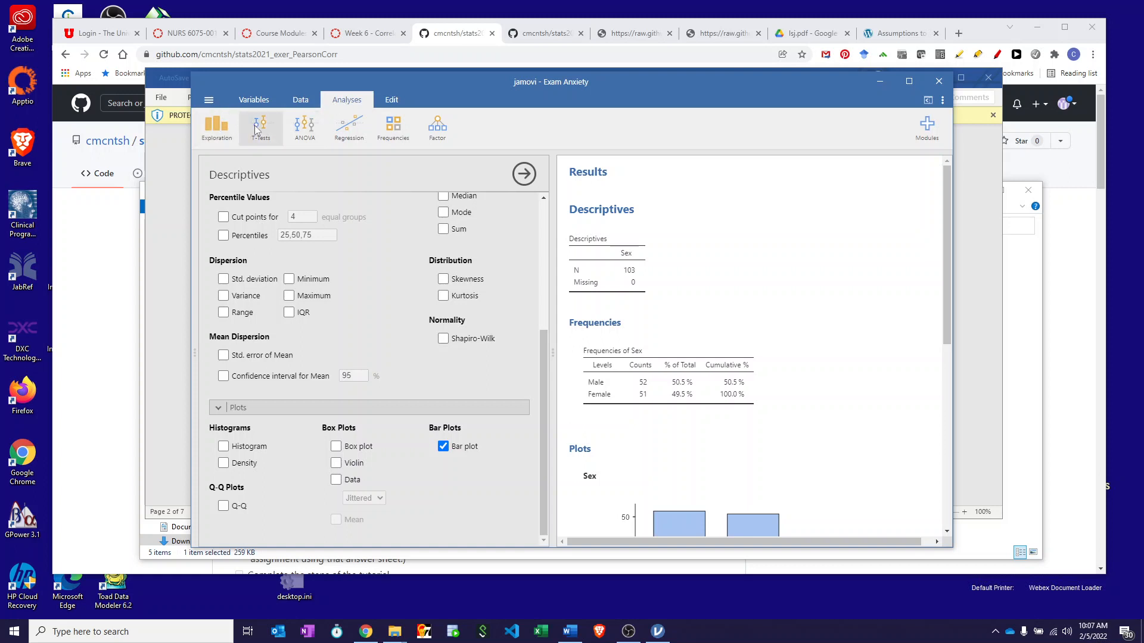
# Create a second Descriptives analysis with Revise, Exam and Anxiety as its variables
pyautogui.click(217, 128)
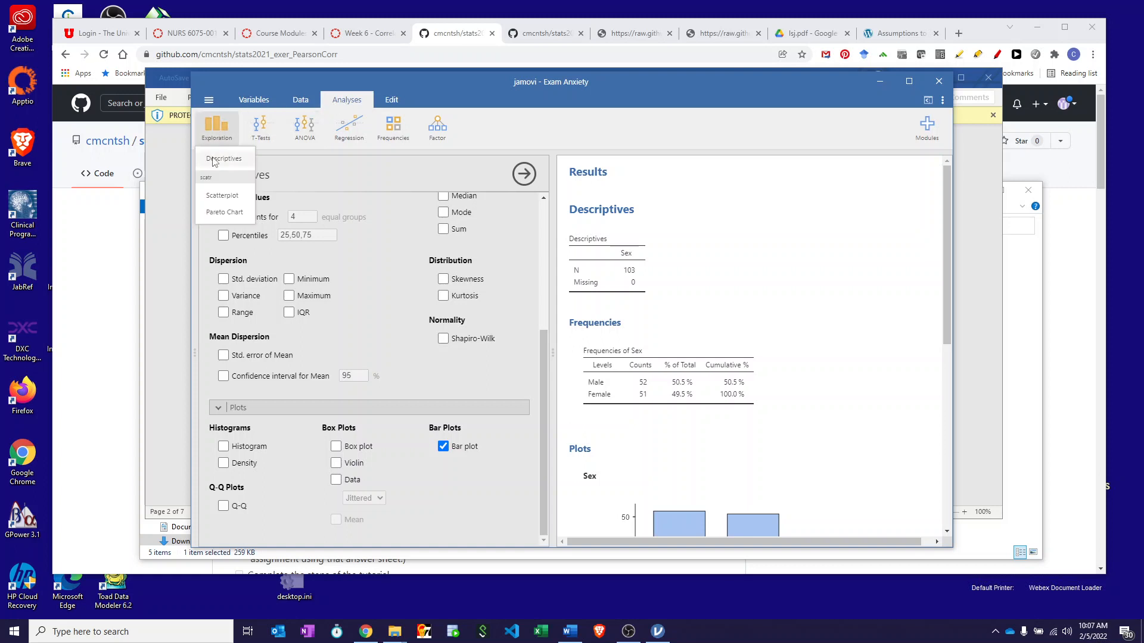
pyautogui.click(214, 161)
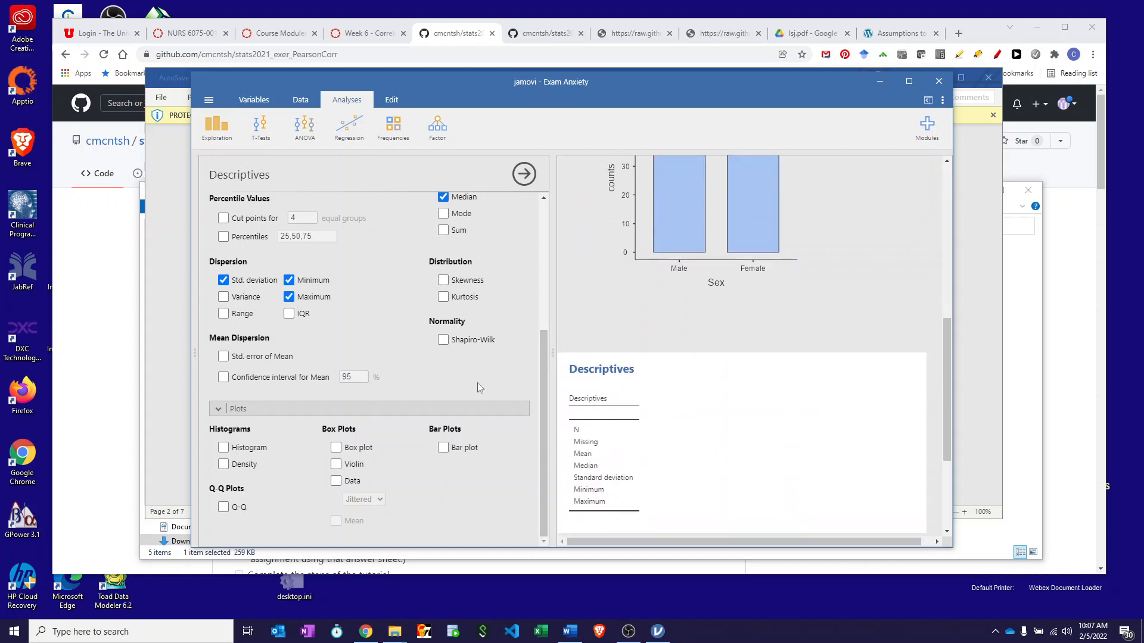
pyautogui.moveTo(542, 381); pyautogui.dragTo(540, 217)
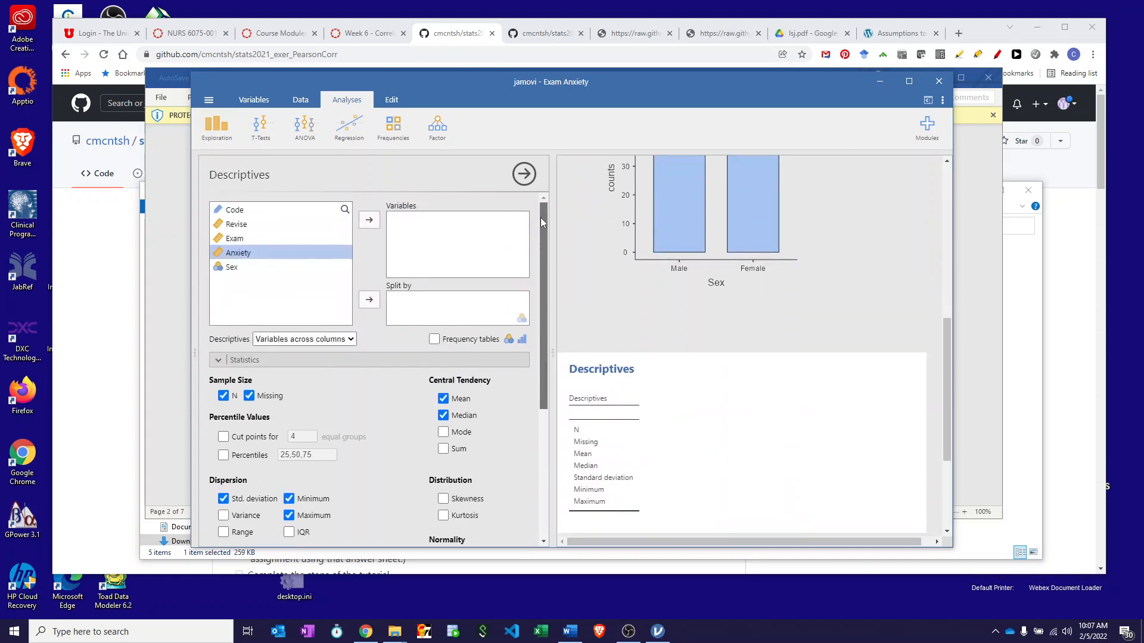
pyautogui.click(235, 225)
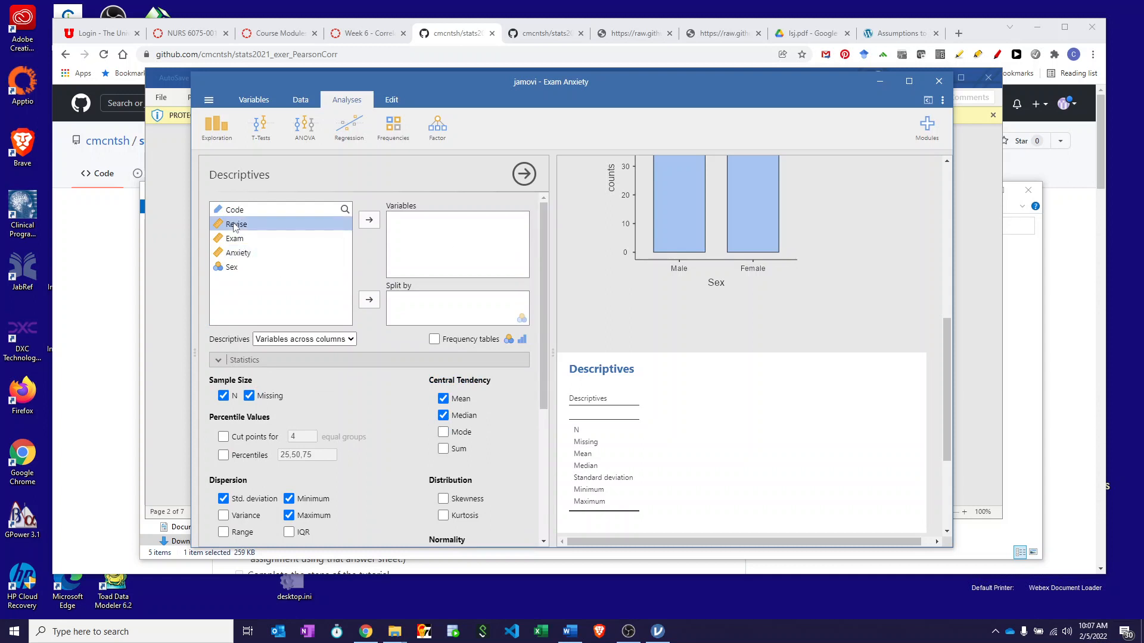
pyautogui.keyDown('shift'); pyautogui.click(234, 238); pyautogui.keyUp('shift')
pyautogui.keyDown('shift'); pyautogui.click(239, 254); pyautogui.keyUp('shift')
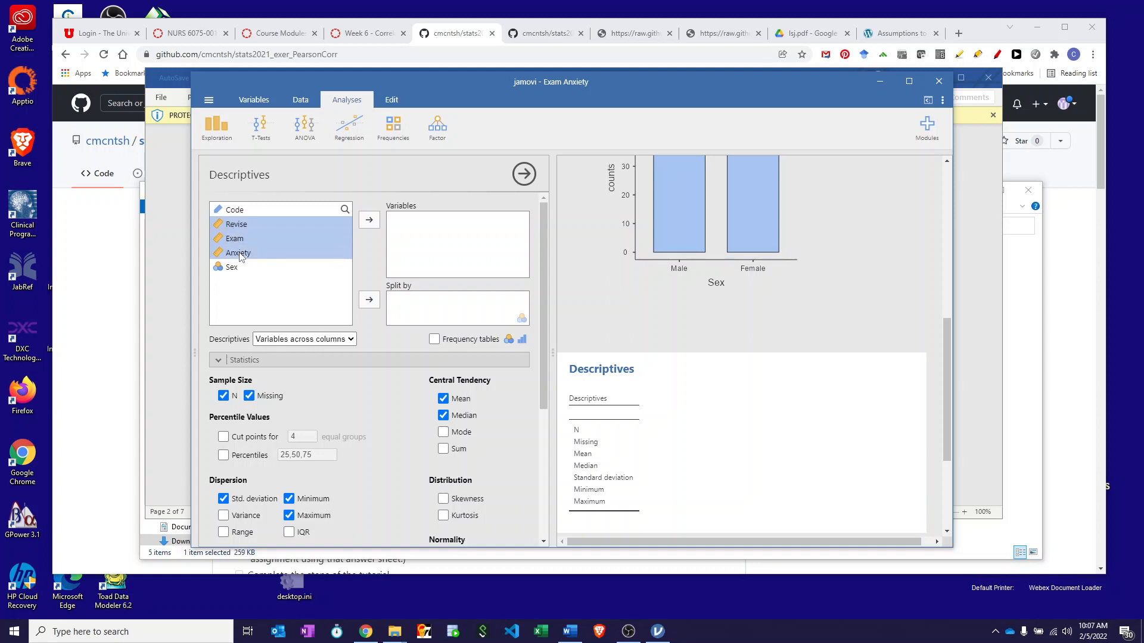
pyautogui.click(370, 220)
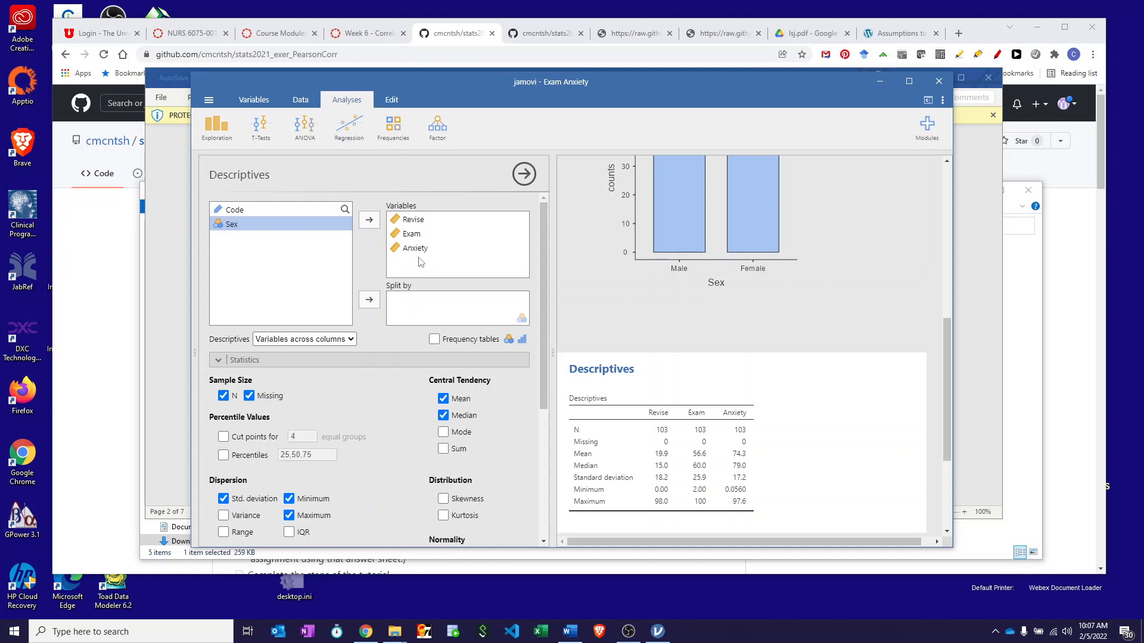
# Include skewness and kurtosis in the Revise, Exam and Anxiety descriptives
pyautogui.scroll(-3, 374, 376)
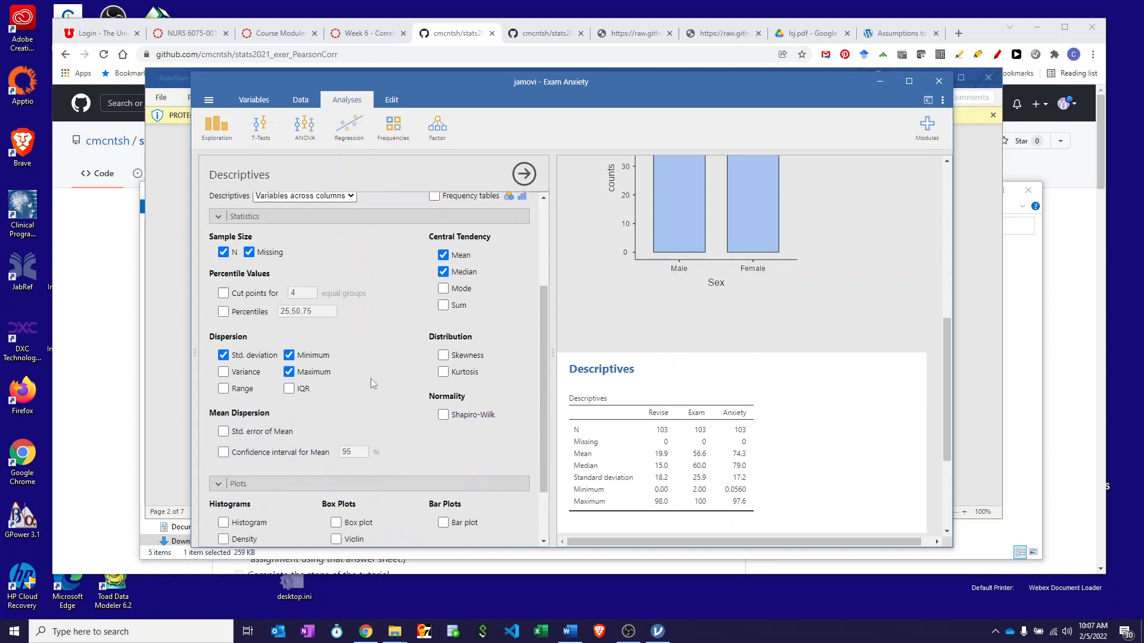
pyautogui.scroll(3, 370, 378)
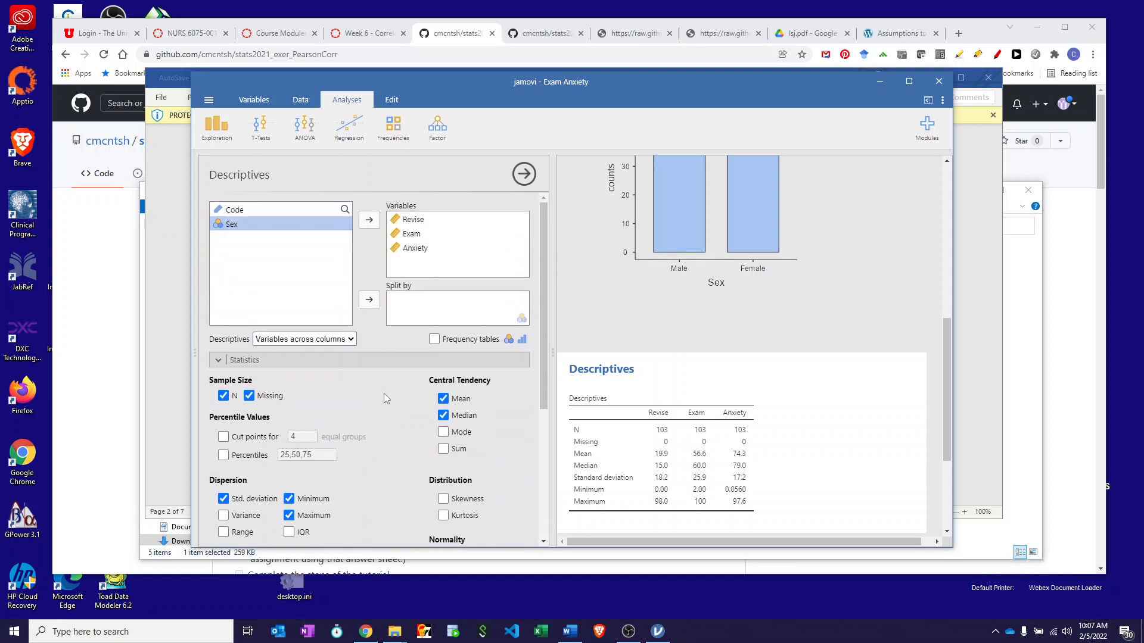
pyautogui.scroll(-3, 447, 416)
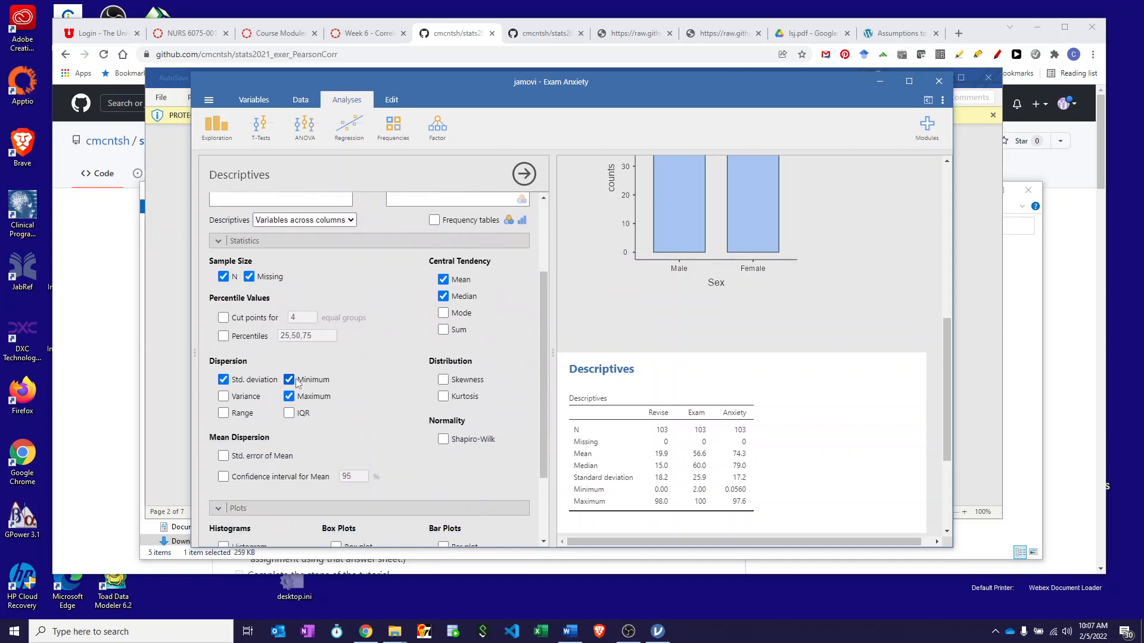
pyautogui.click(442, 380)
pyautogui.click(443, 396)
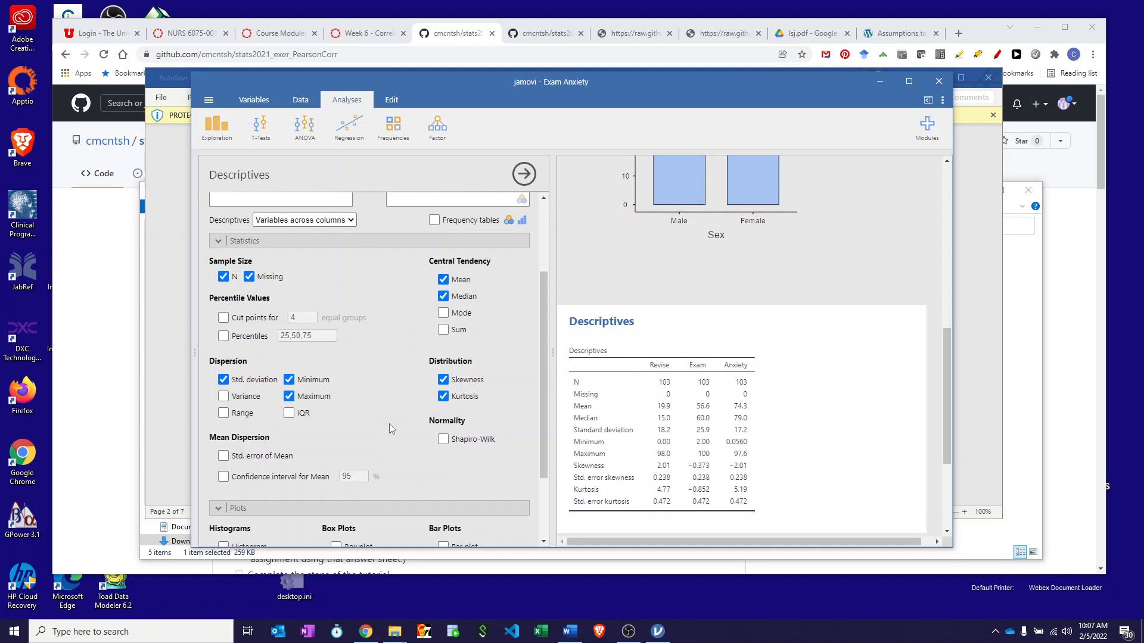
# Add histograms and box plots to the Revise, Exam and Anxiety descriptives
pyautogui.scroll(-3, 388, 423)
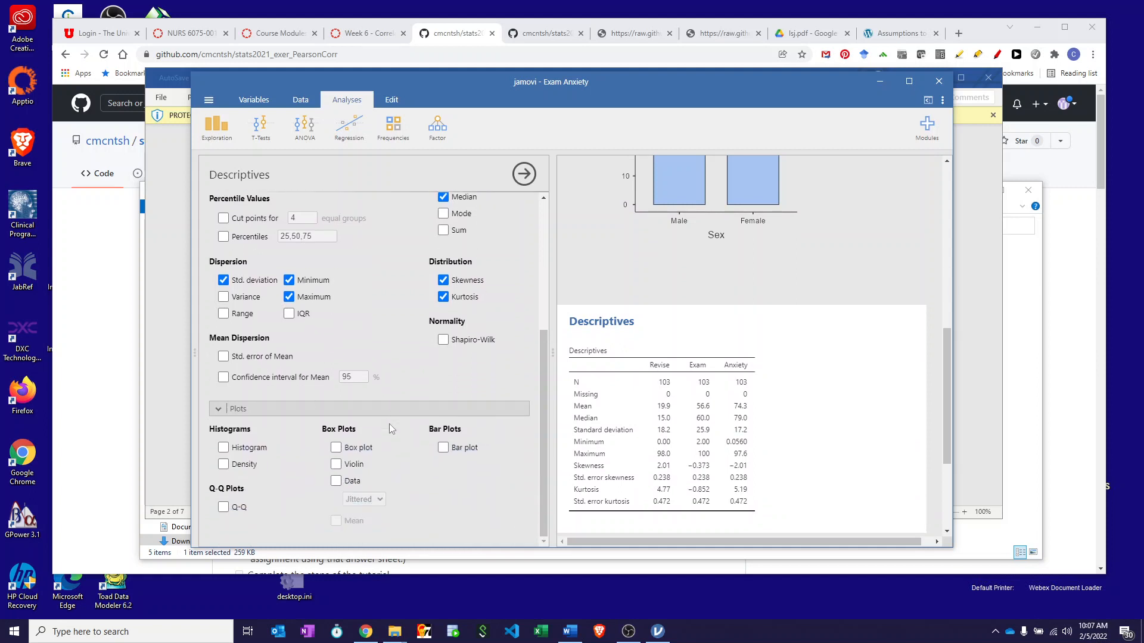
pyautogui.click(225, 448)
pyautogui.click(336, 448)
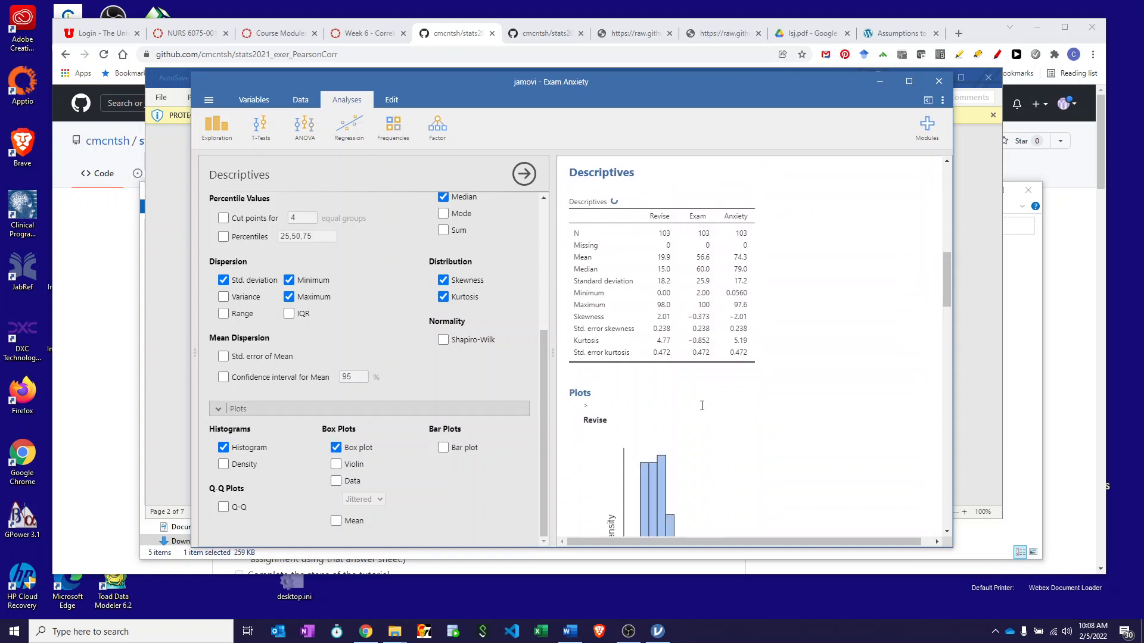
# Examine the descriptives table for minimum, maximum, skewness and kurtosis, and compare it with the Revise and Exam plots
pyautogui.scroll(2, 702, 405)
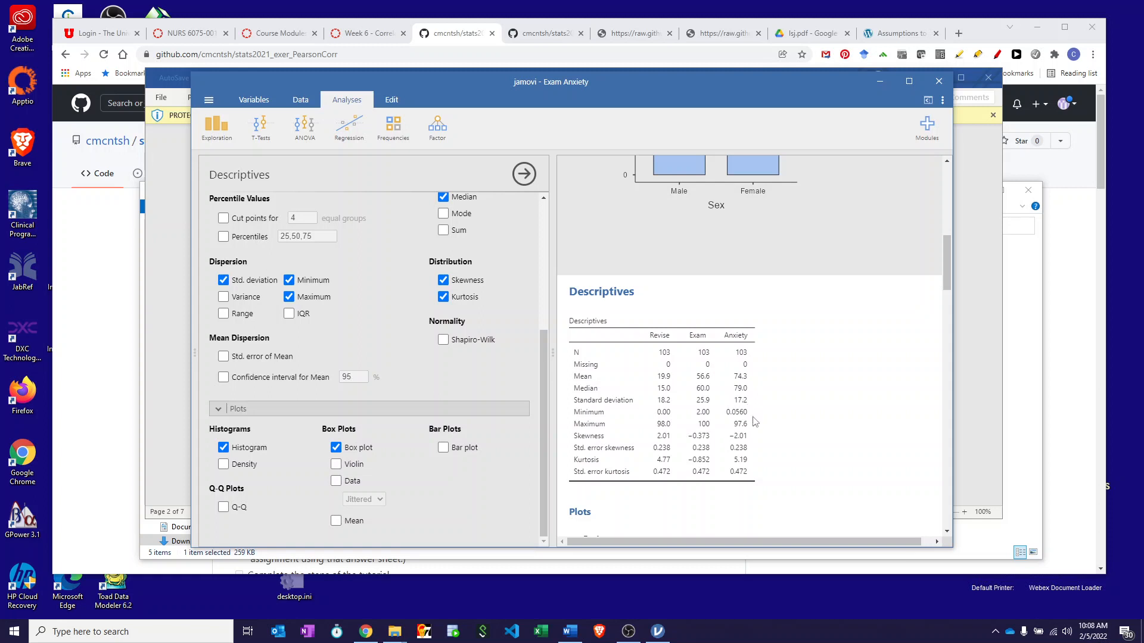
pyautogui.scroll(-1, 682, 371)
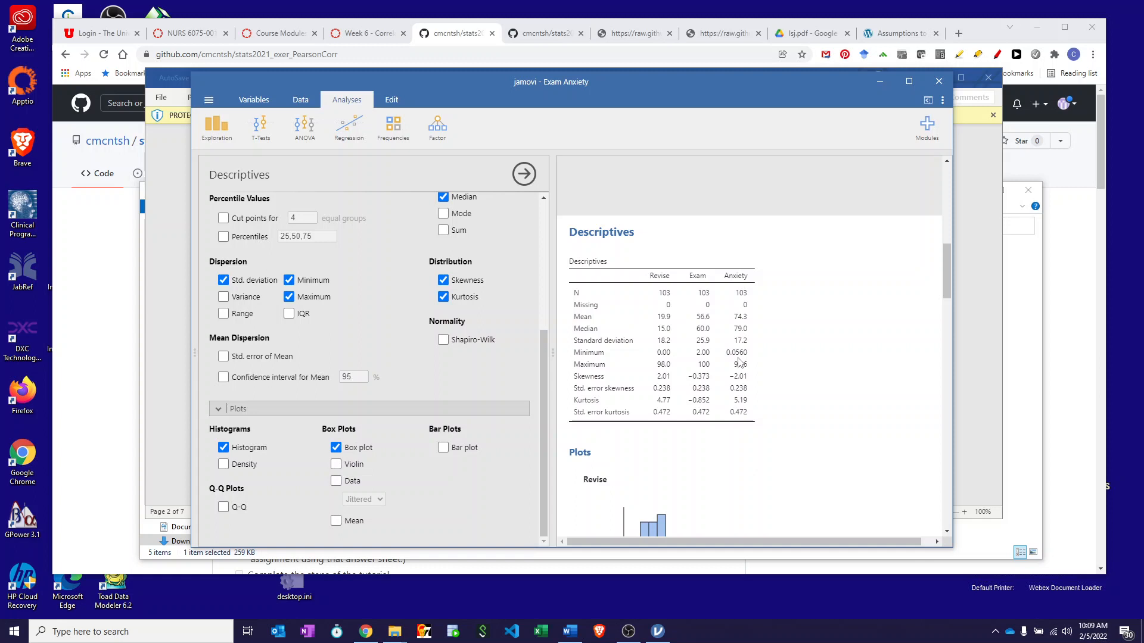
pyautogui.scroll(-3, 739, 362)
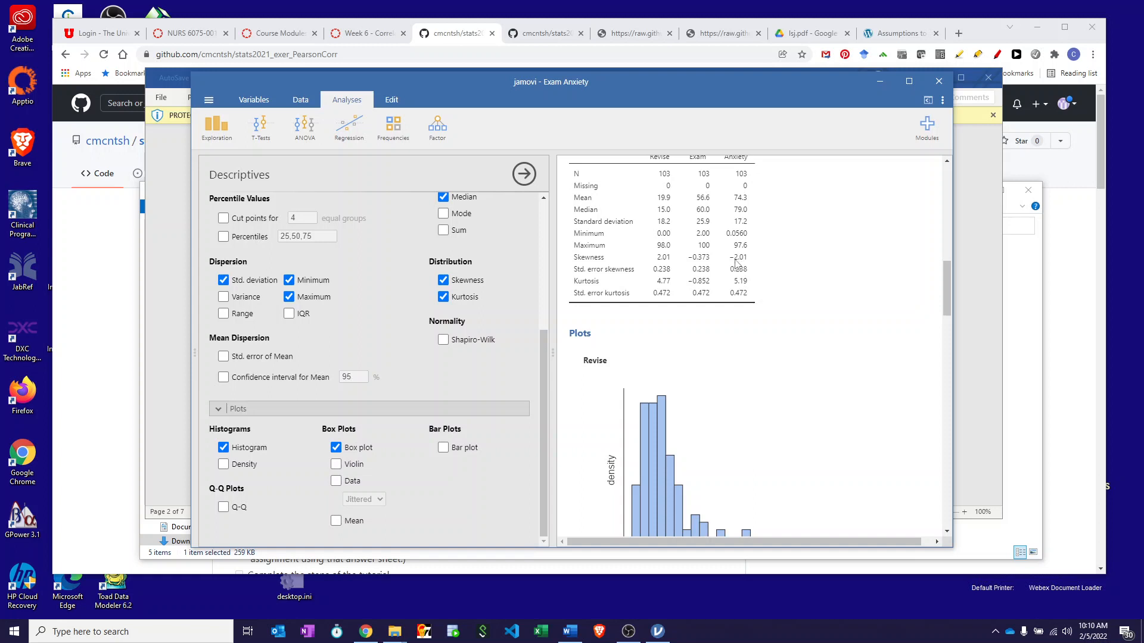
pyautogui.scroll(-2, 833, 411)
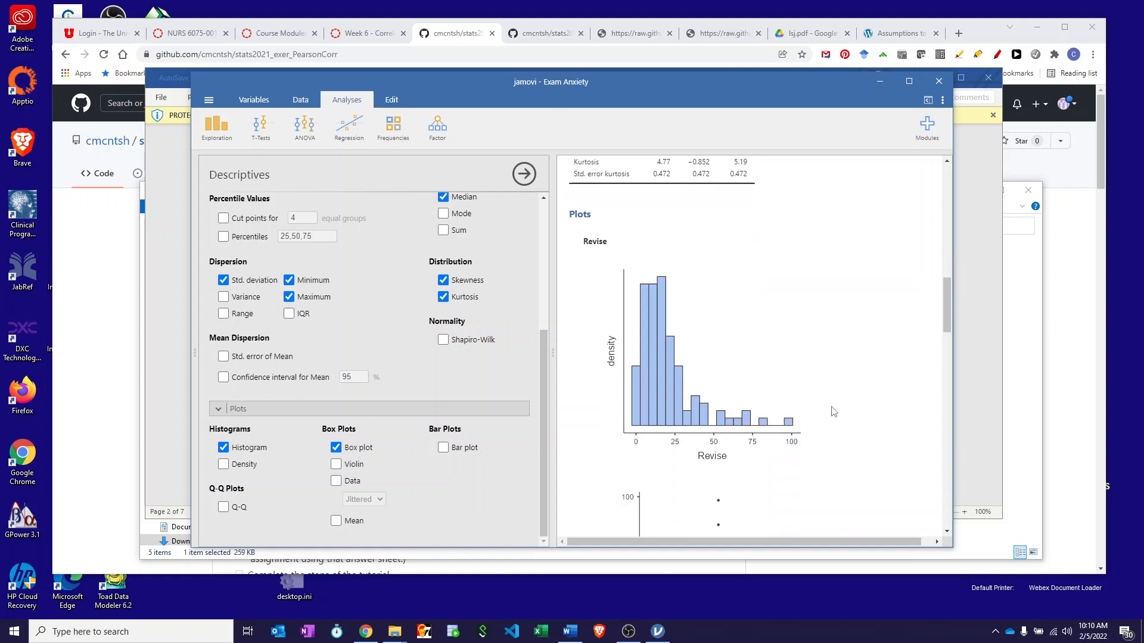
pyautogui.scroll(1, 833, 411)
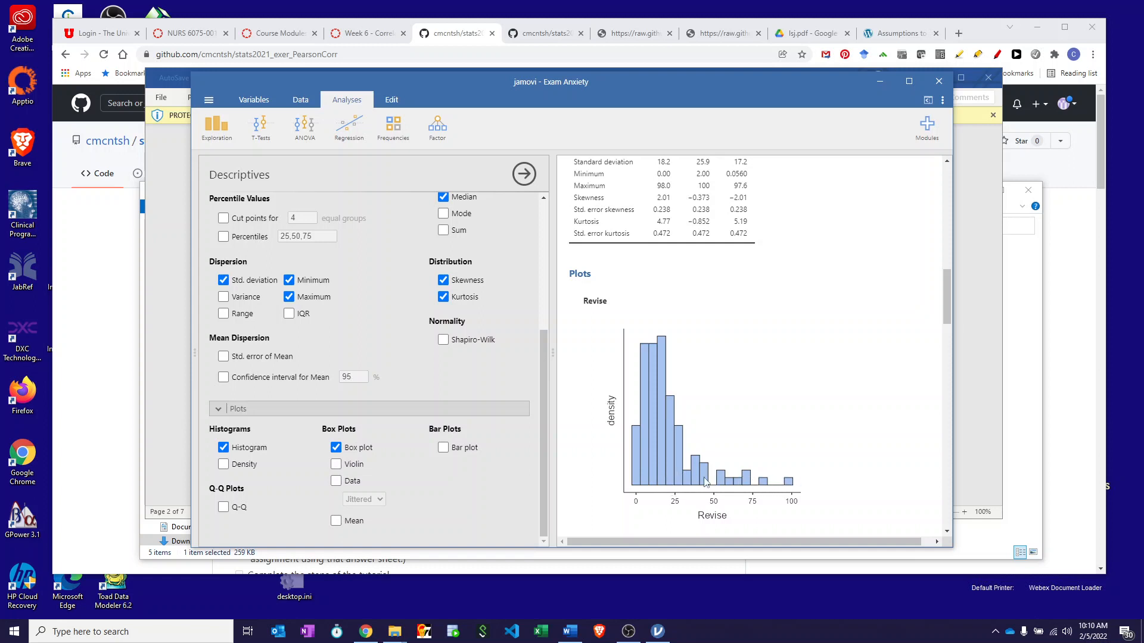
pyautogui.scroll(-4, 692, 462)
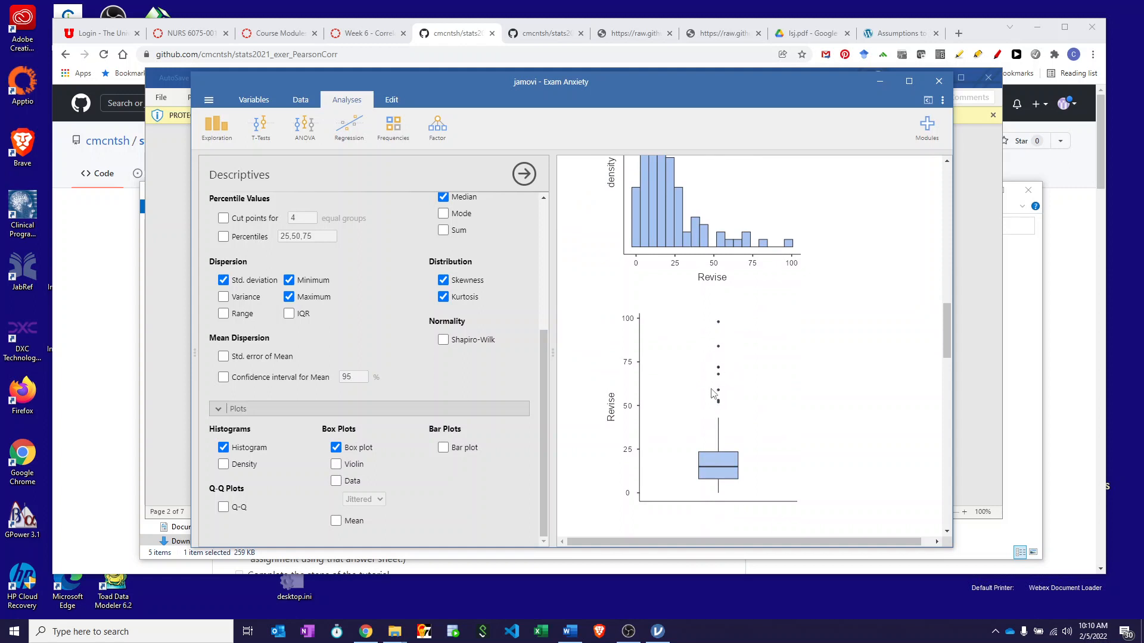
pyautogui.scroll(-4, 712, 396)
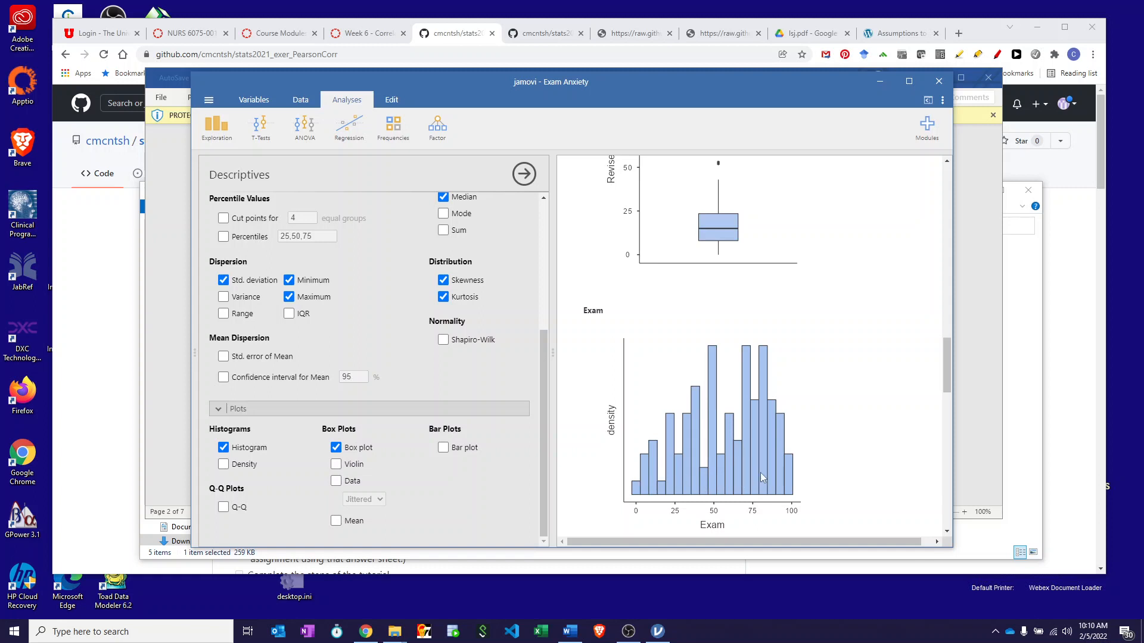
pyautogui.scroll(-1, 761, 478)
pyautogui.scroll(2, 762, 477)
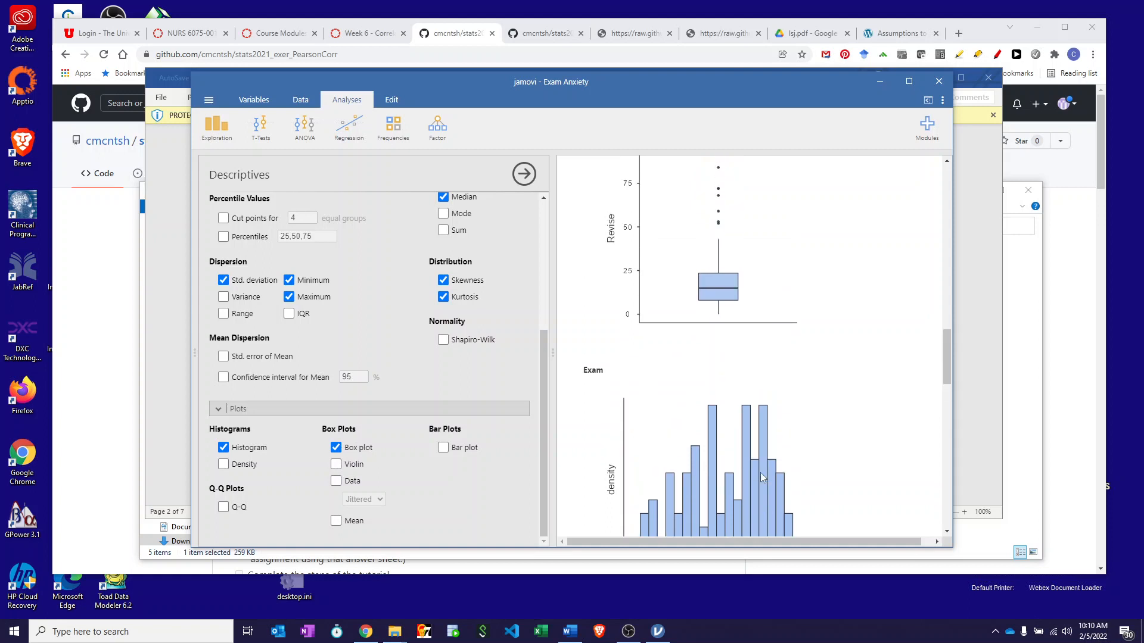
pyautogui.scroll(12, 760, 473)
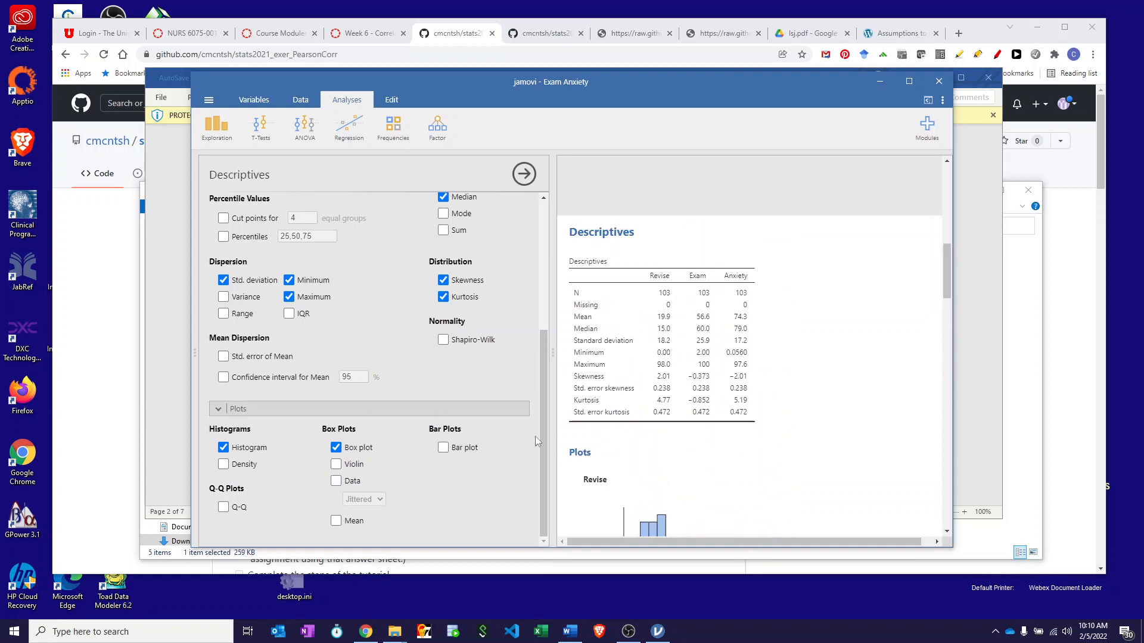
# Add the Shapiro-Wilk normality test and review the histograms and box plots of Revise, Exam and Anxiety
pyautogui.click(443, 340)
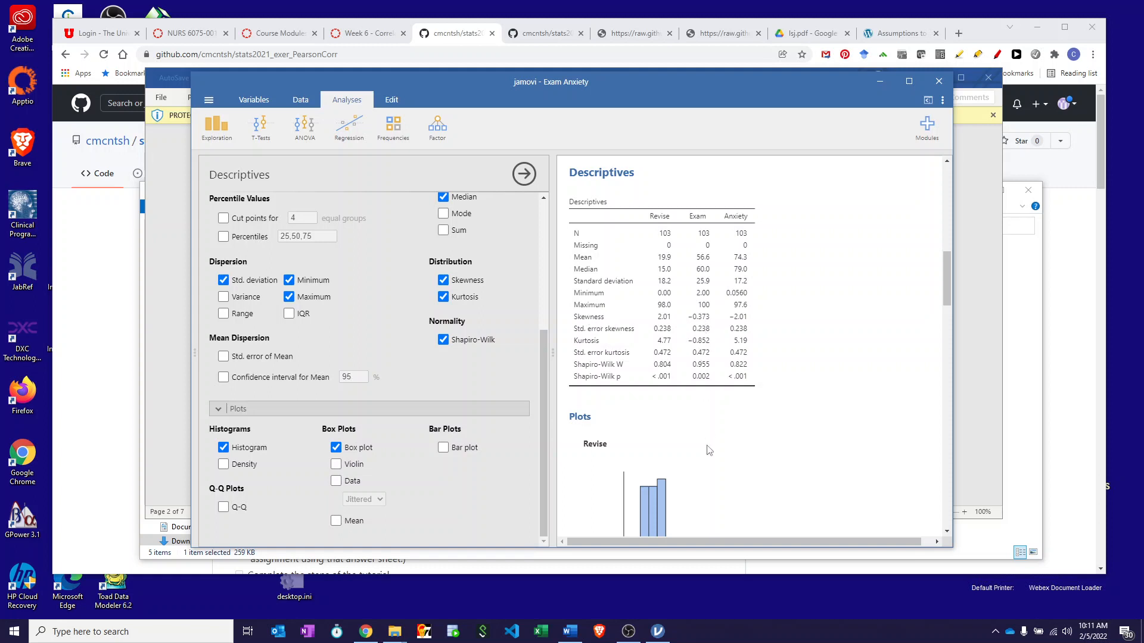
pyautogui.scroll(-3, 708, 451)
pyautogui.scroll(-15, 709, 450)
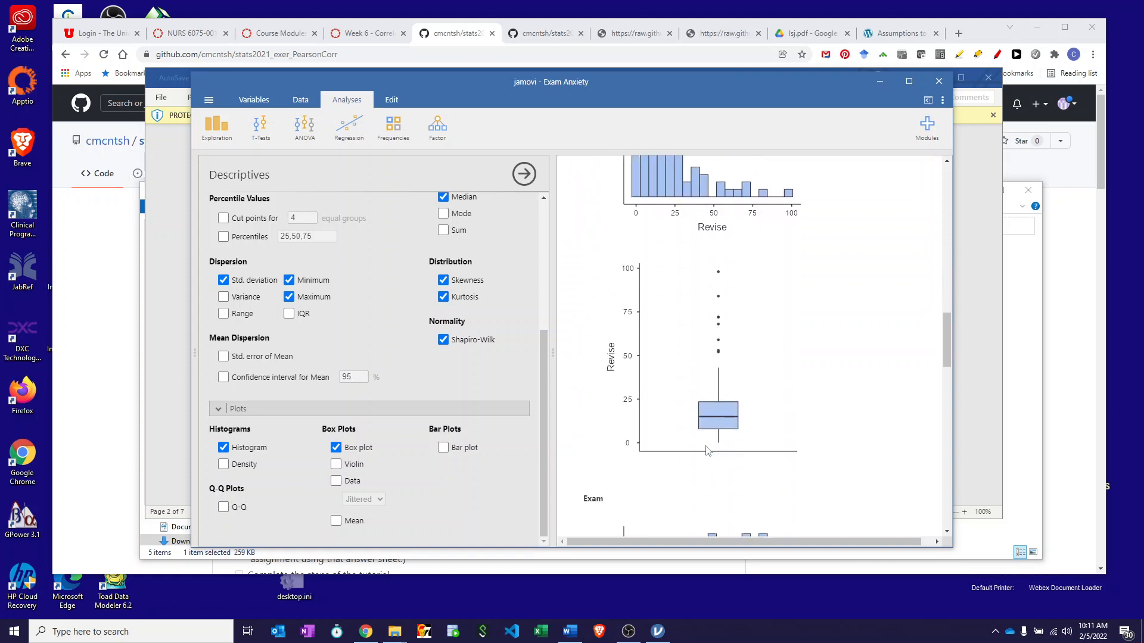
pyautogui.scroll(-8, 706, 451)
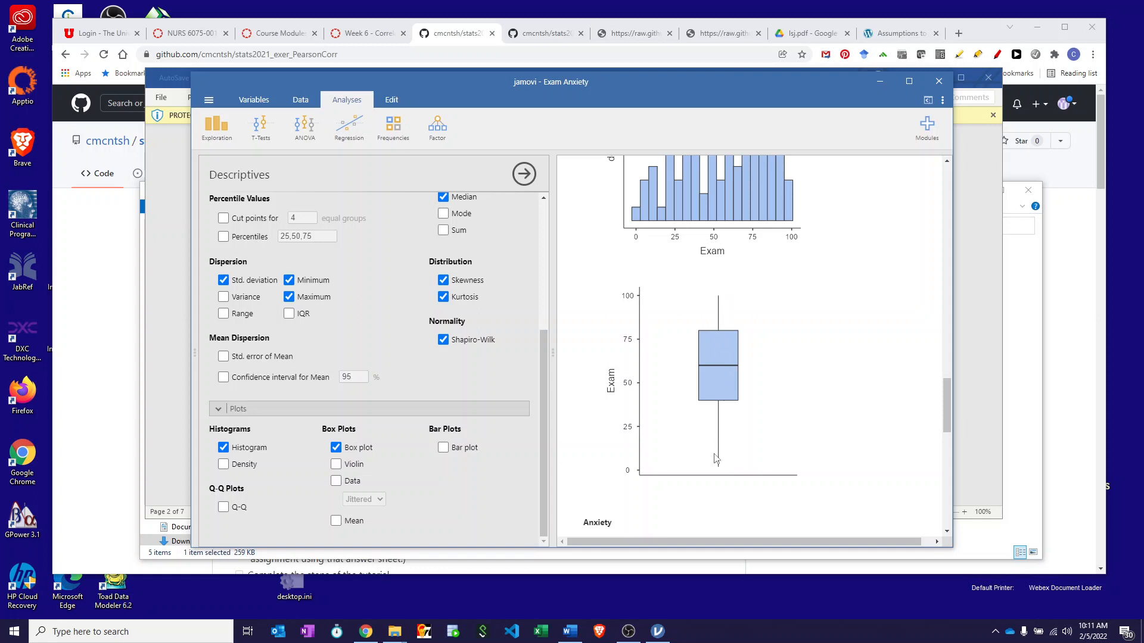
pyautogui.scroll(-10, 715, 459)
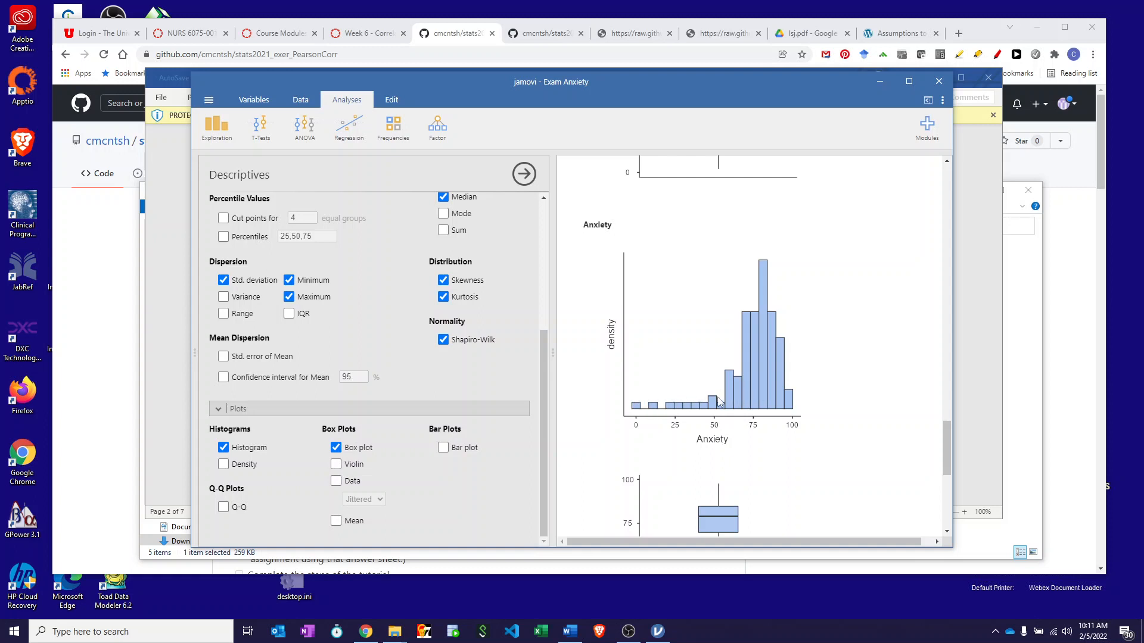
pyautogui.scroll(-4, 738, 417)
pyautogui.scroll(-4, 728, 449)
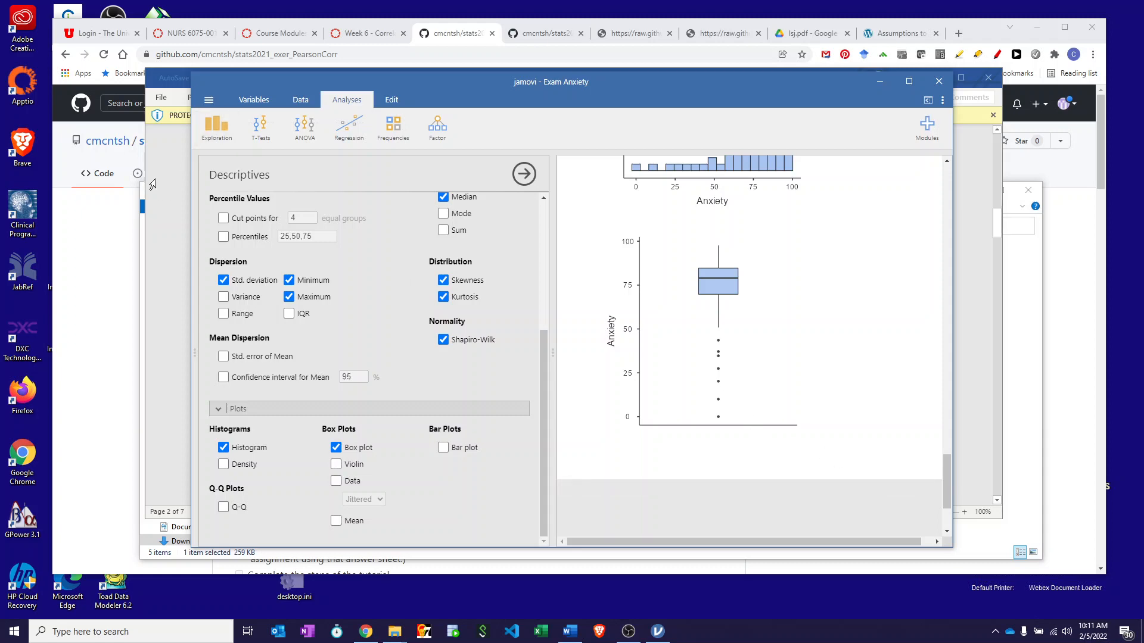
# Read the dataset and data accuracy questions in the Word answer sheet and return to the jamovi descriptives
pyautogui.click(163, 180)
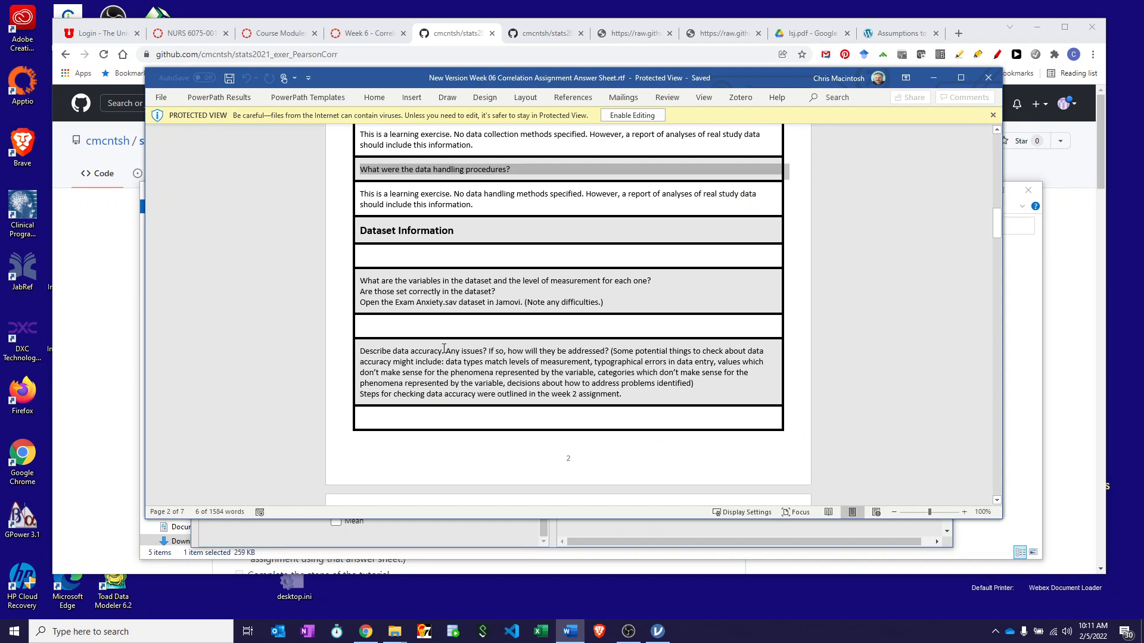
pyautogui.scroll(-1, 444, 349)
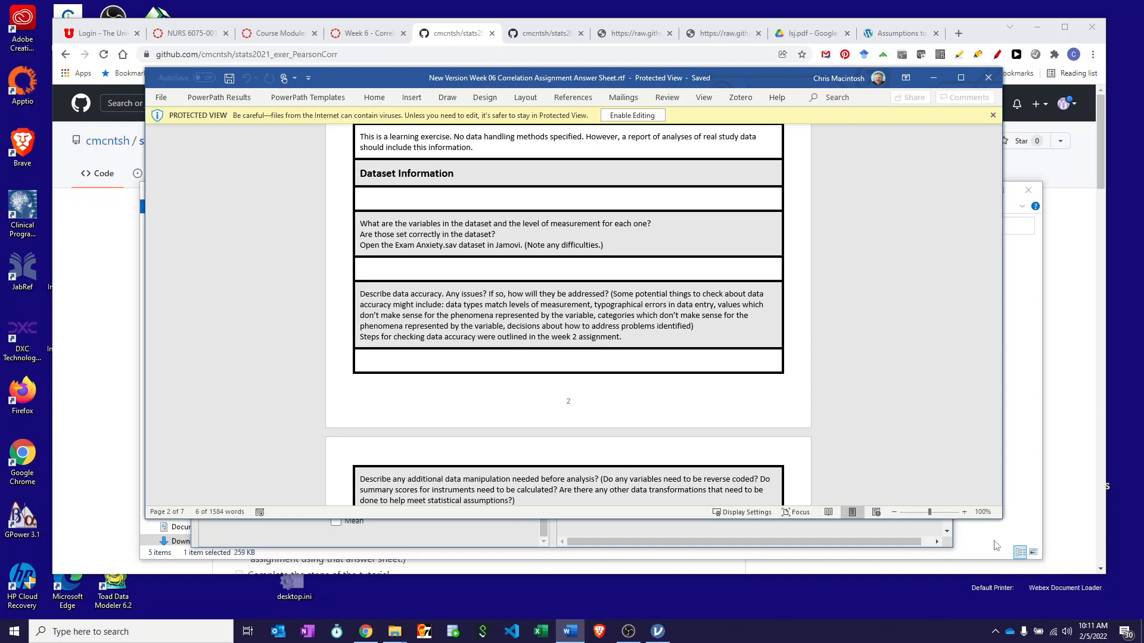
pyautogui.click(892, 529)
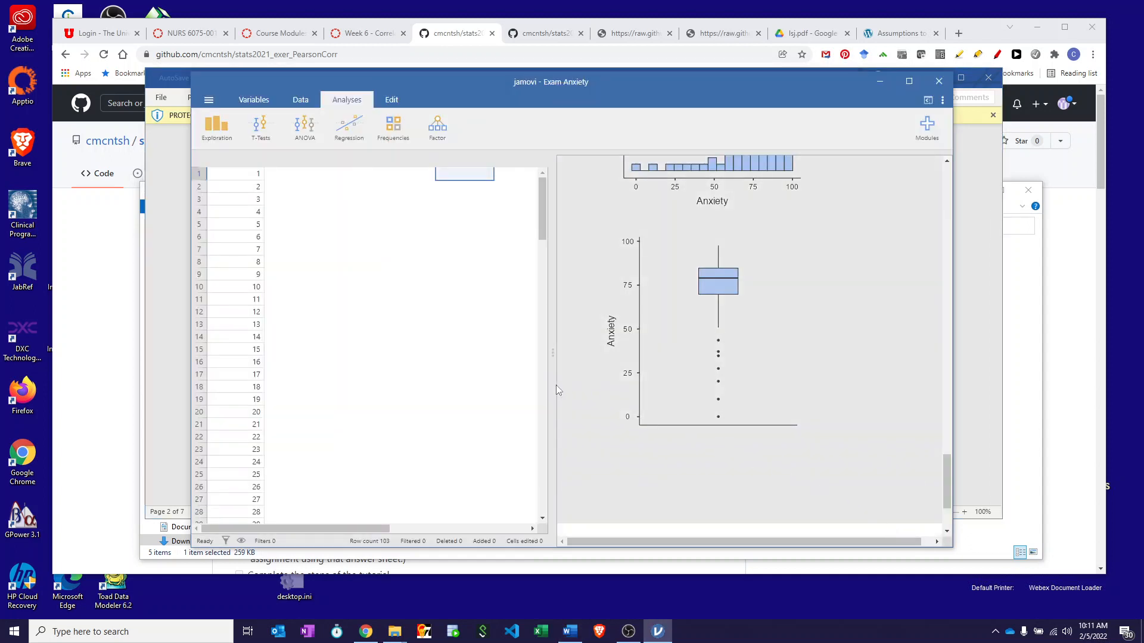
pyautogui.click(892, 302)
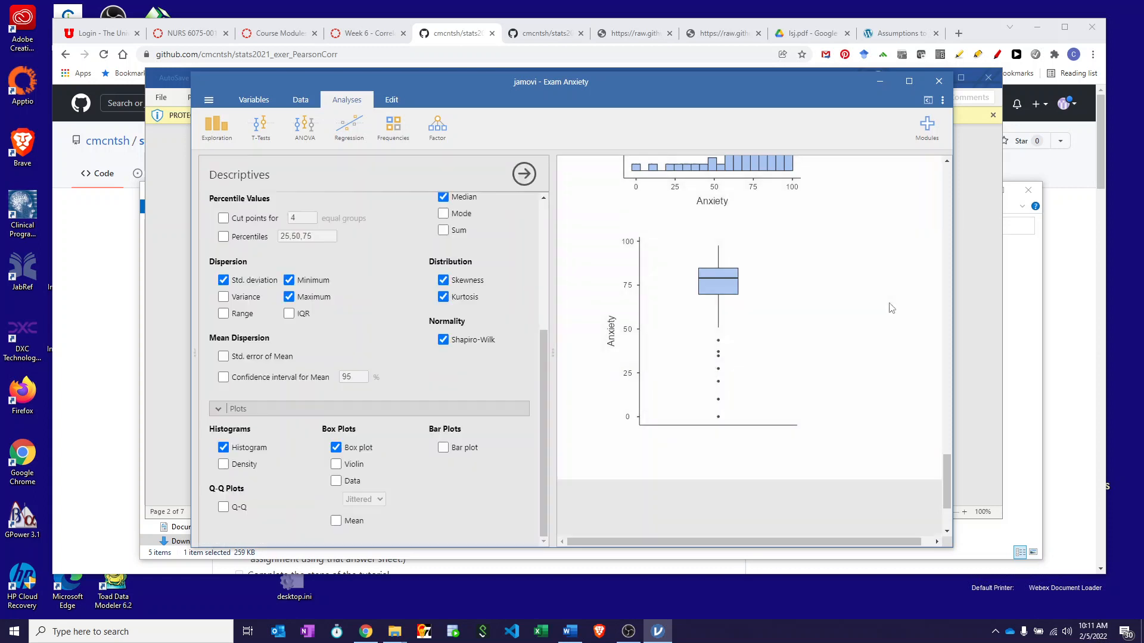
# Recheck the Anxiety, Exam and Revise plots and the descriptives table, and switch back to the answer sheet in Word
pyautogui.scroll(5, 648, 335)
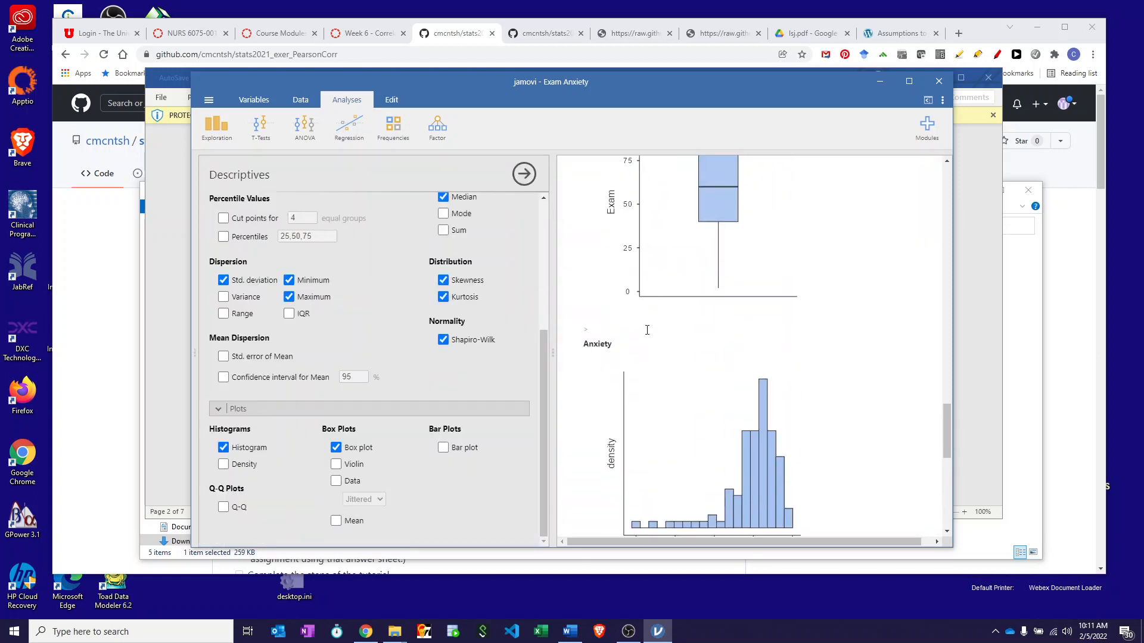
pyautogui.scroll(5, 648, 330)
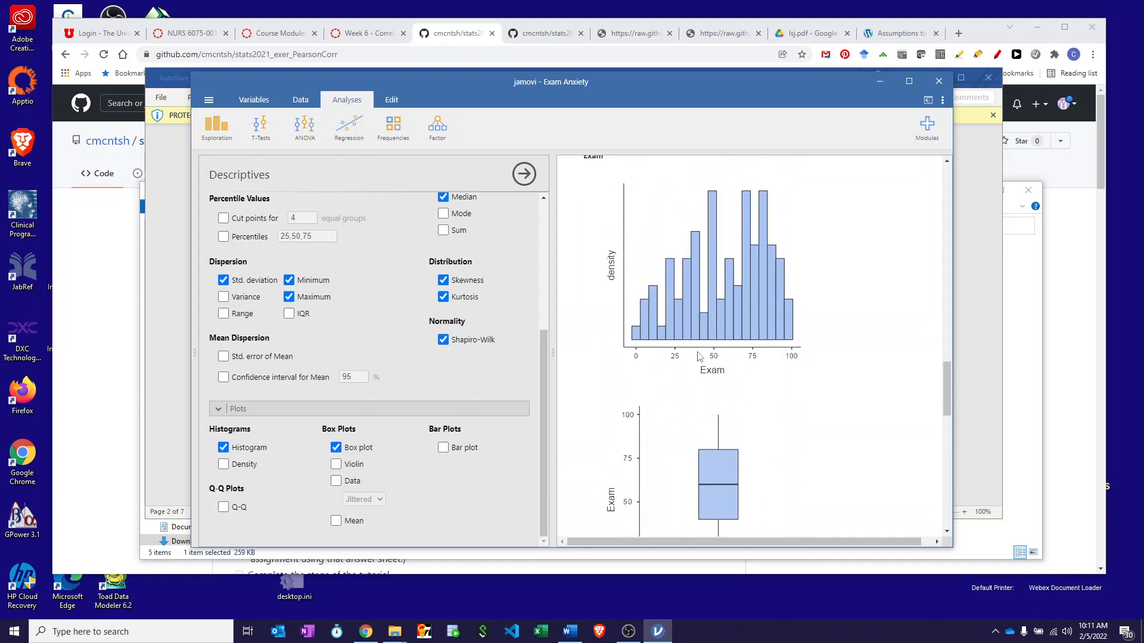
pyautogui.scroll(5, 737, 364)
pyautogui.scroll(10, 736, 365)
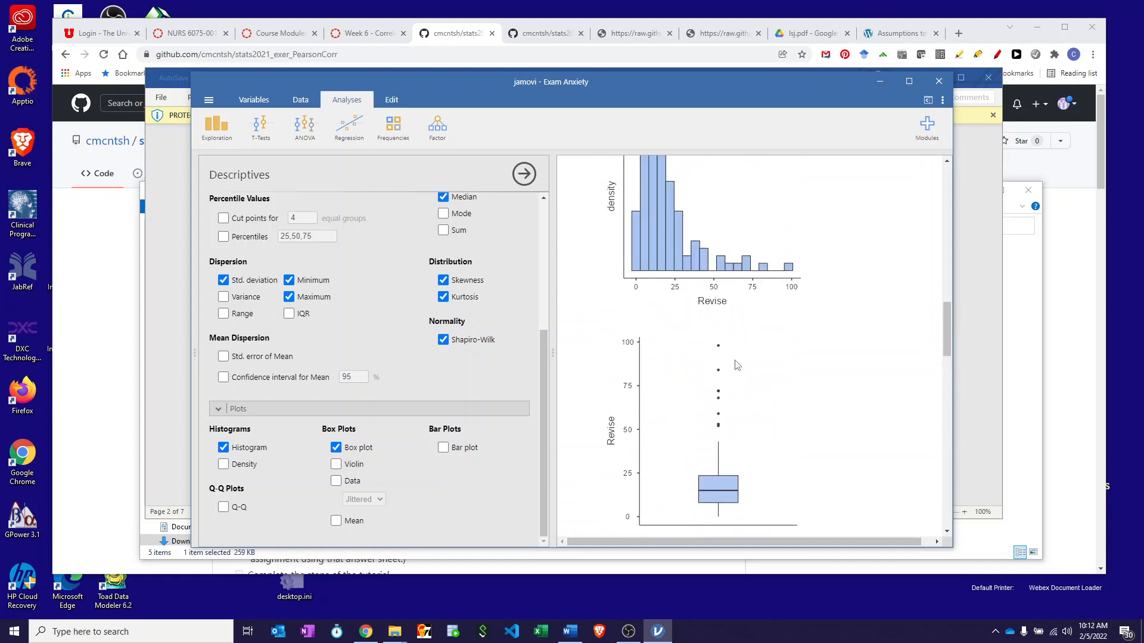
pyautogui.scroll(4, 736, 364)
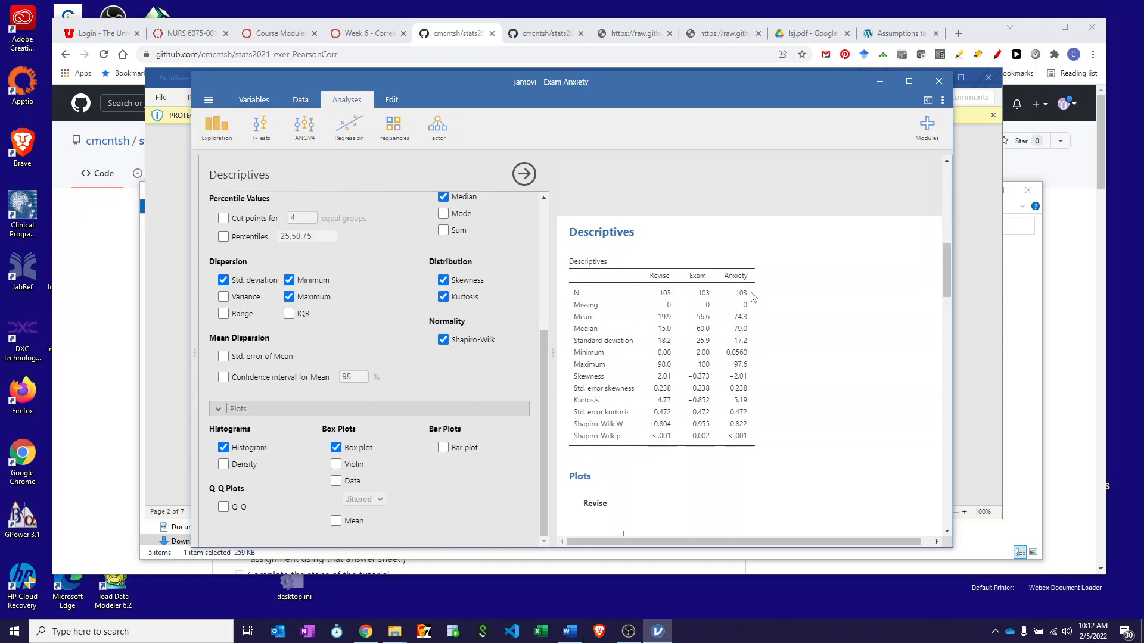
pyautogui.click(974, 151)
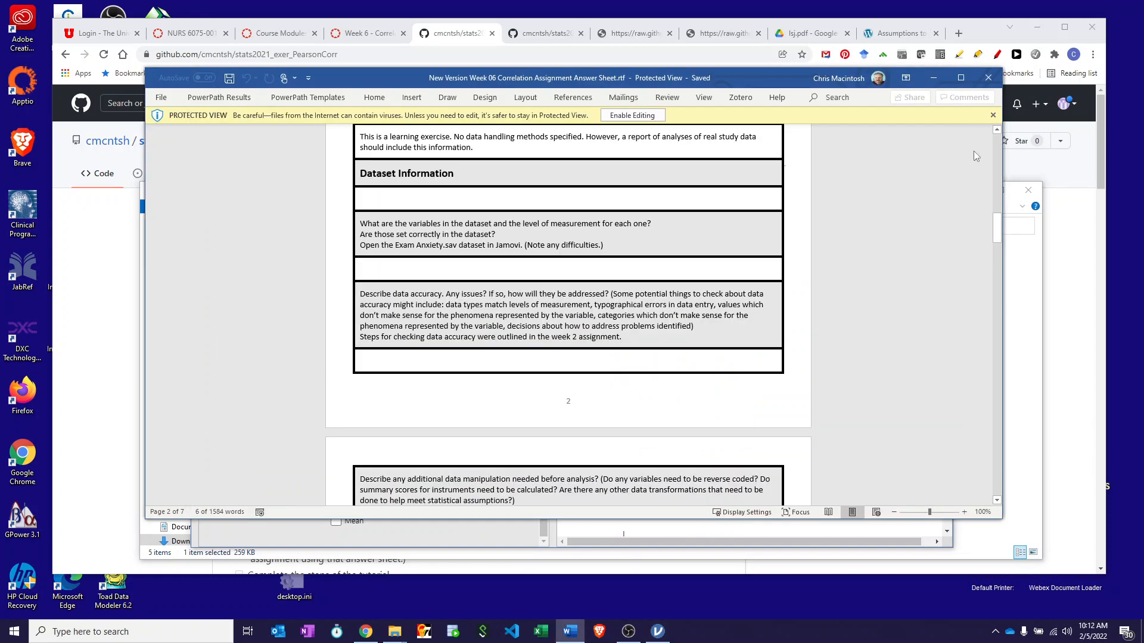
# Read the answer sheet questions on data accuracy, data manipulation, missing data and outliers
pyautogui.scroll(-2, 551, 288)
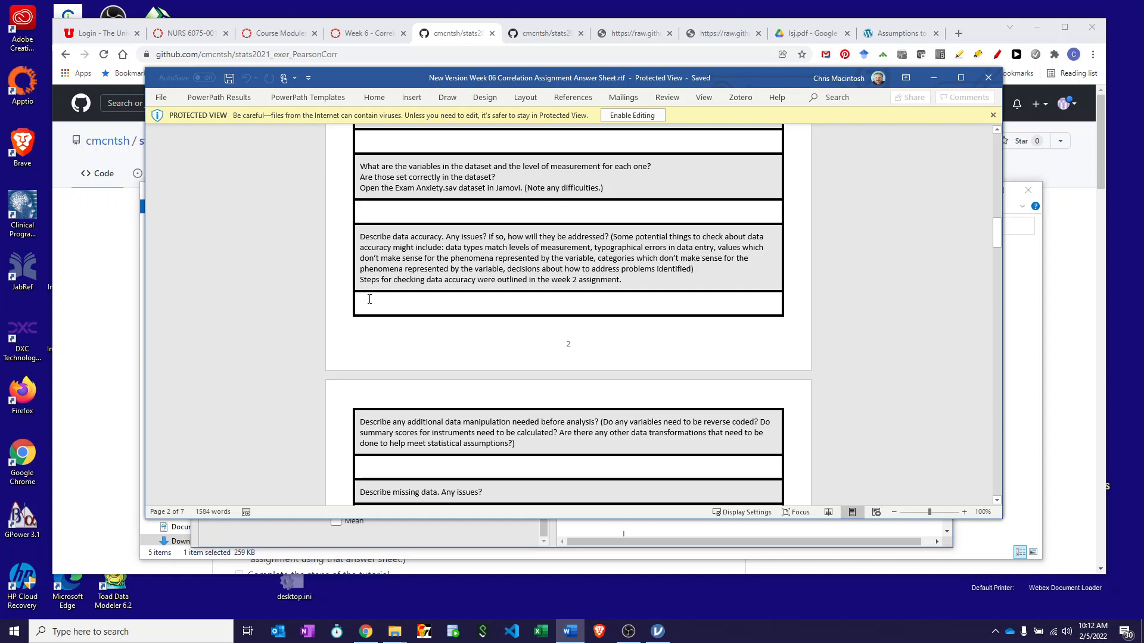
pyautogui.scroll(-4, 370, 299)
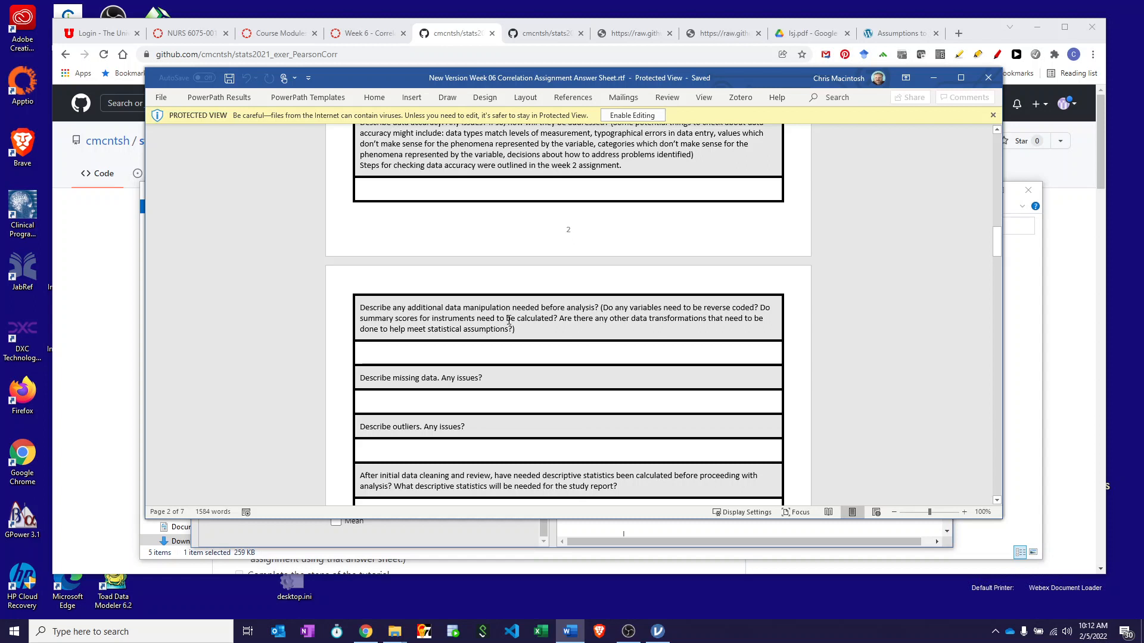
pyautogui.scroll(-3, 509, 320)
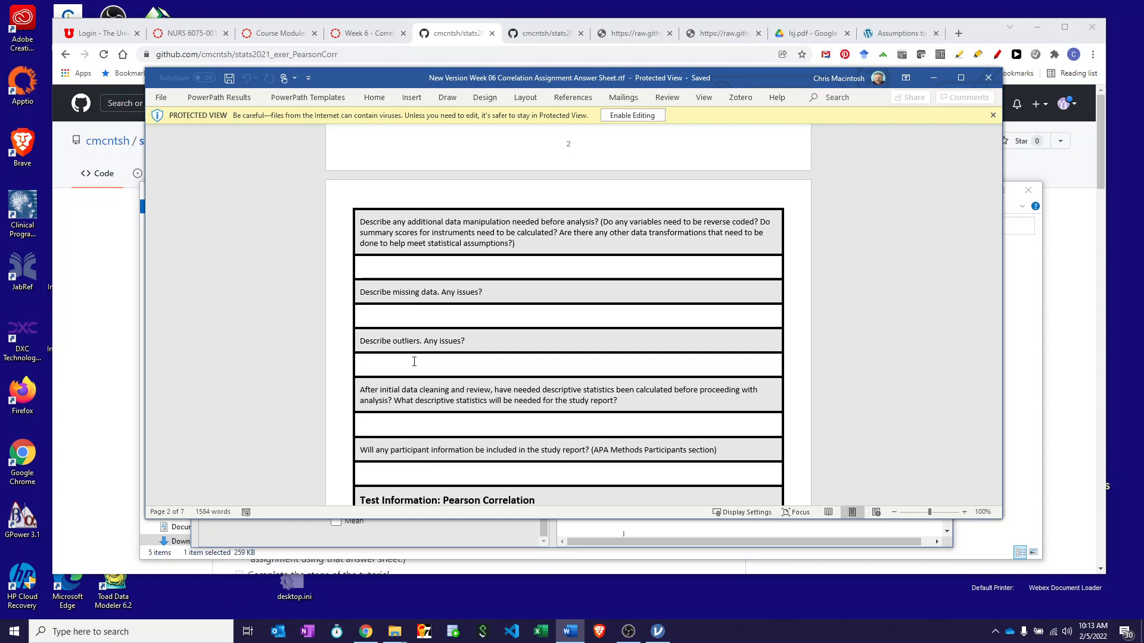
# Switch to jamovi, examine the Revise histogram and box plot for outliers, and move the window to uncover the answer sheet
pyautogui.click(441, 534)
pyautogui.scroll(-5, 685, 433)
pyautogui.scroll(-4, 687, 432)
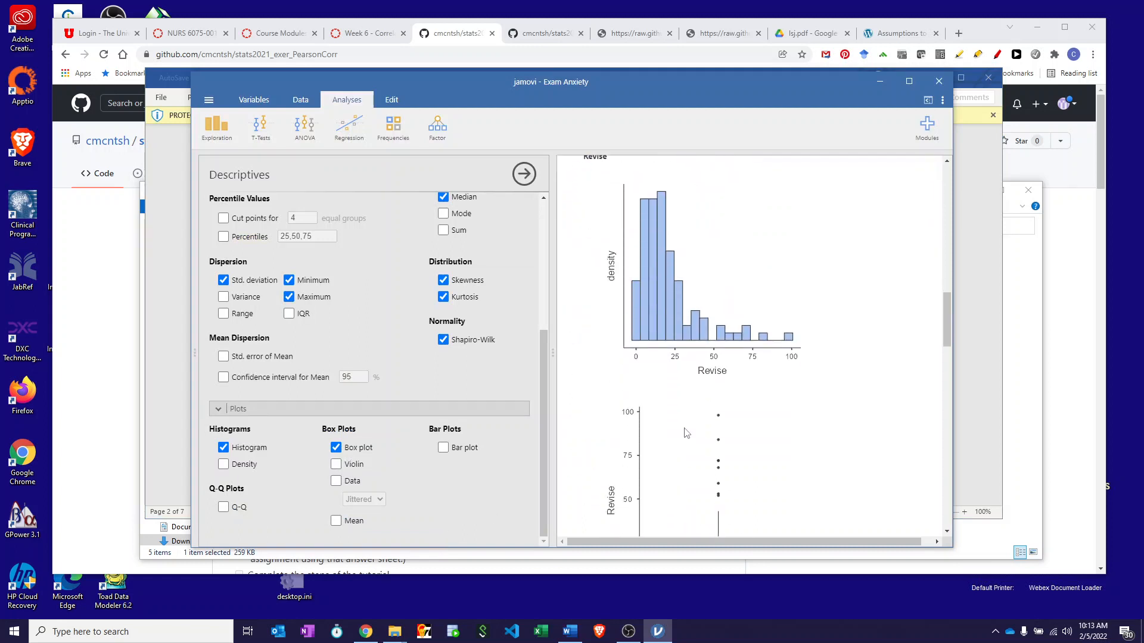
pyautogui.scroll(2, 685, 430)
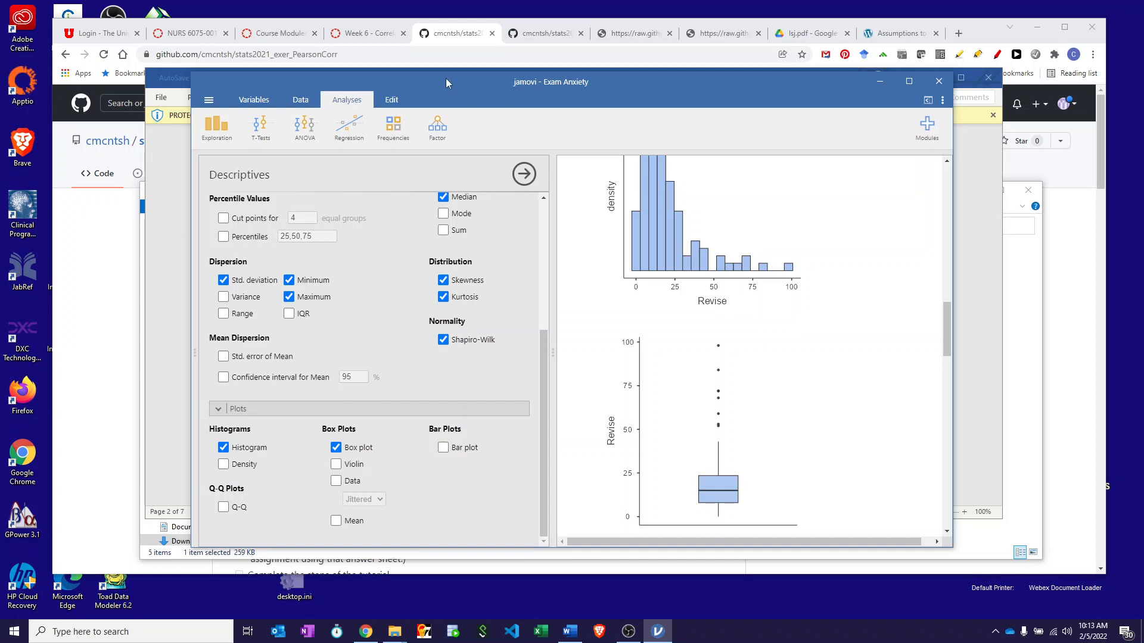
pyautogui.moveTo(446, 80); pyautogui.dragTo(463, 121)
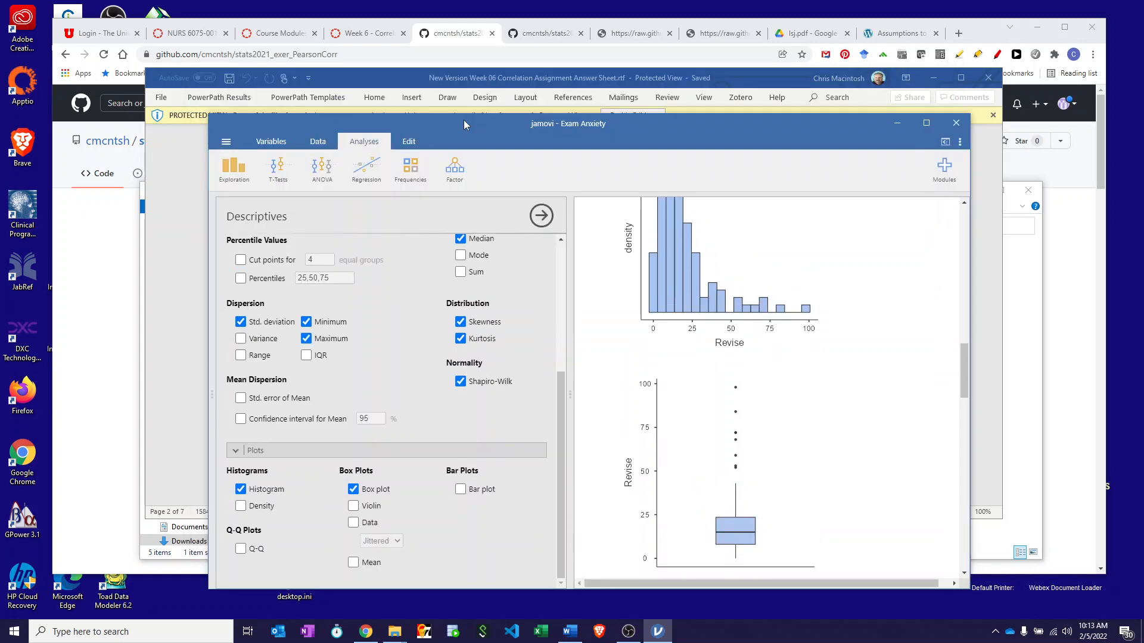
# Return to the Word answer sheet and read the Pearson Correlation instructions on required modules and choosing the correct test
pyautogui.click(392, 81)
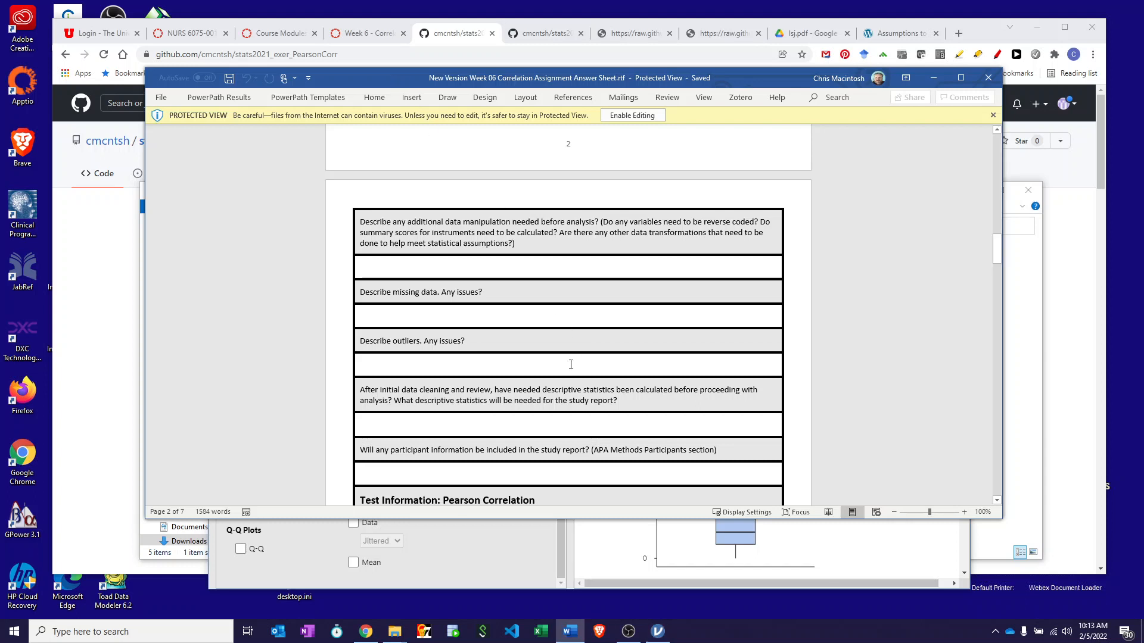
pyautogui.scroll(-5, 570, 365)
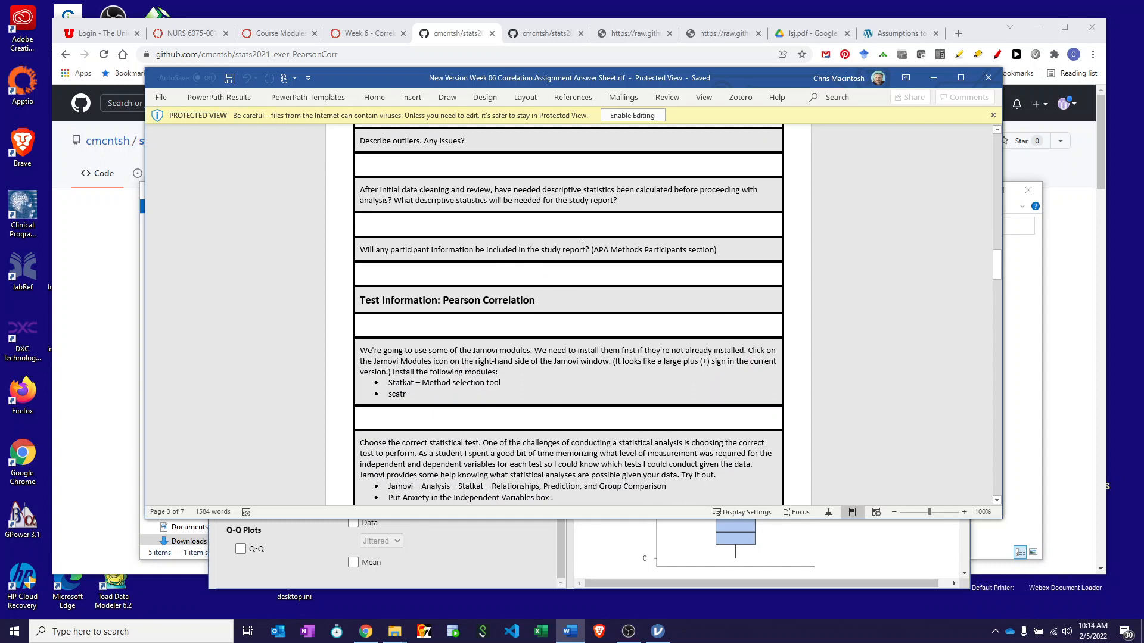
pyautogui.scroll(-2, 536, 387)
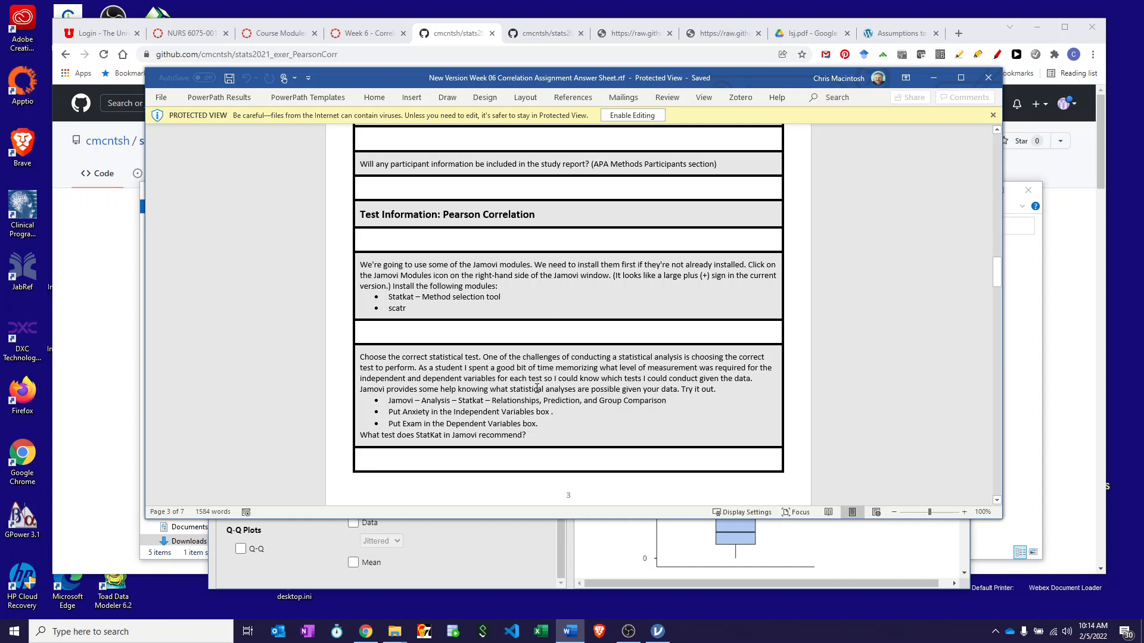
pyautogui.scroll(-1, 537, 388)
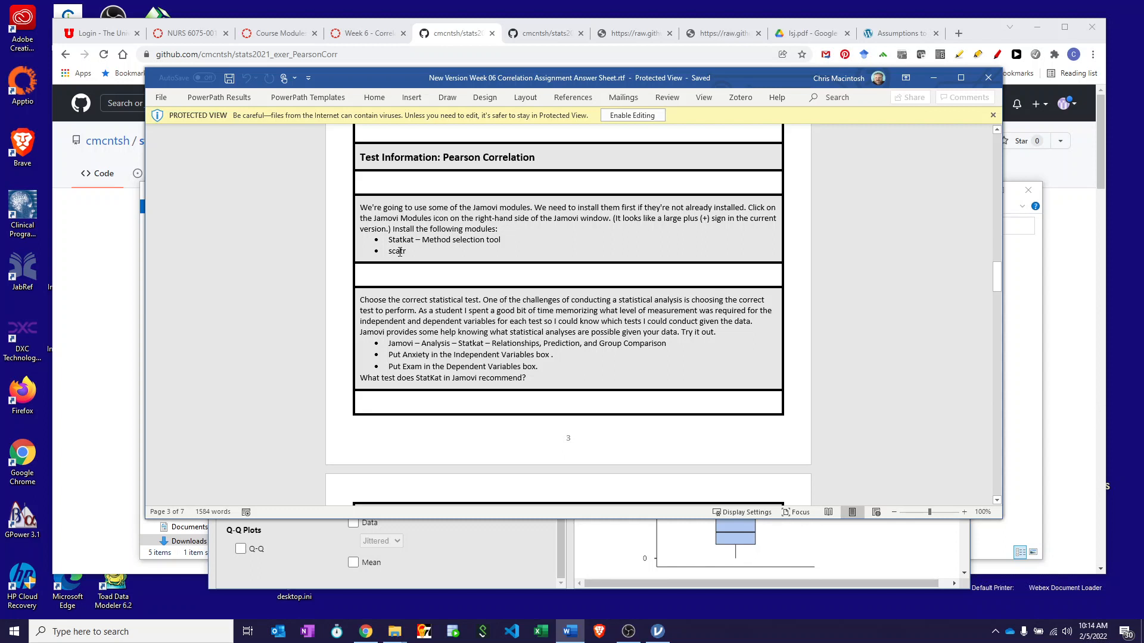
# Switch to jamovi and update the Statkat - Method Selection Tool module from the jamovi library
pyautogui.click(519, 563)
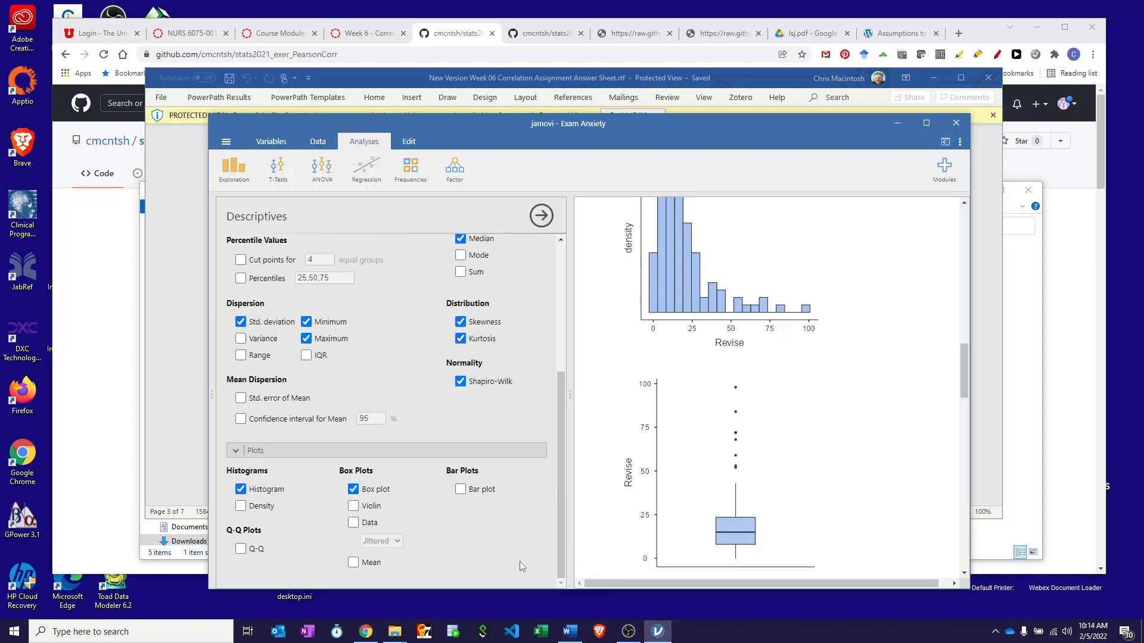
pyautogui.click(943, 171)
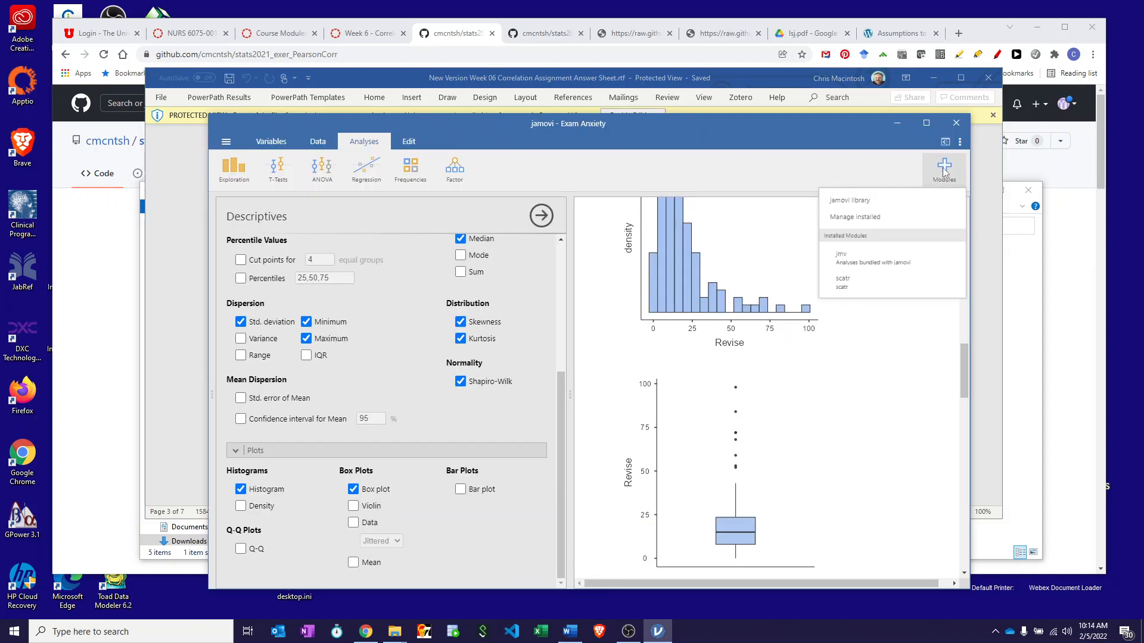
pyautogui.click(860, 197)
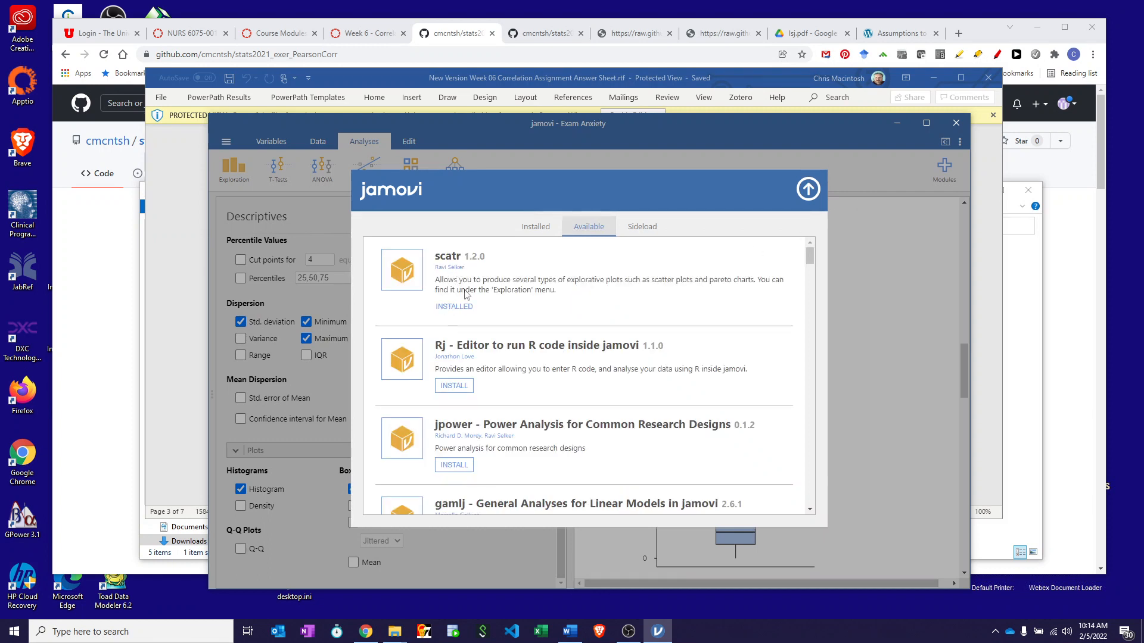
pyautogui.scroll(-1, 466, 295)
pyautogui.scroll(1, 463, 301)
pyautogui.moveTo(809, 255); pyautogui.dragTo(815, 423)
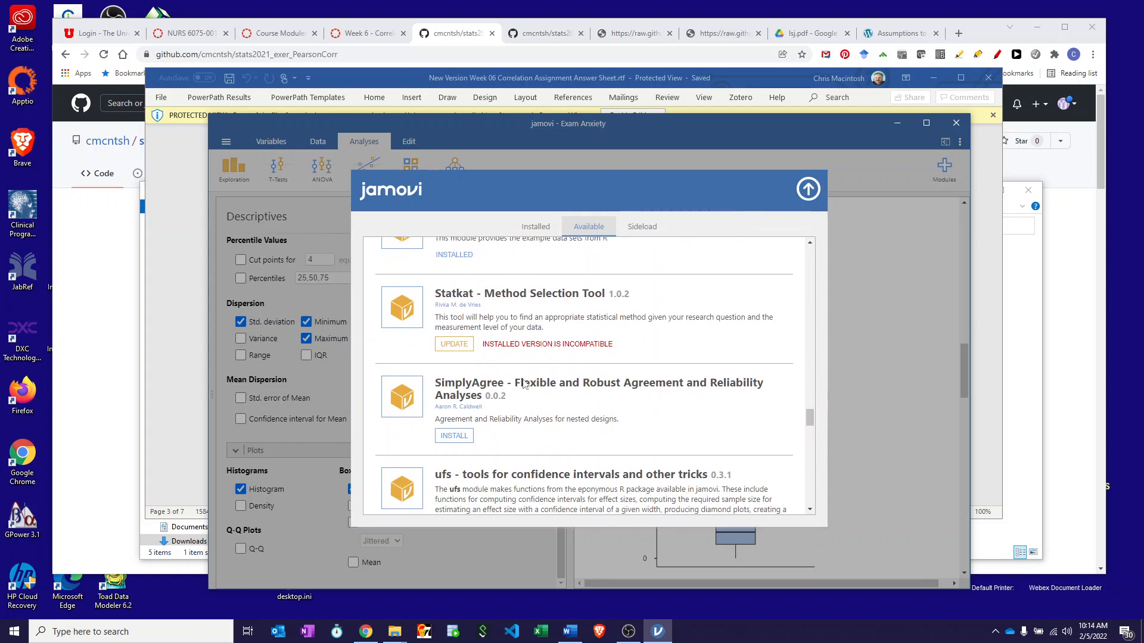
pyautogui.click(460, 350)
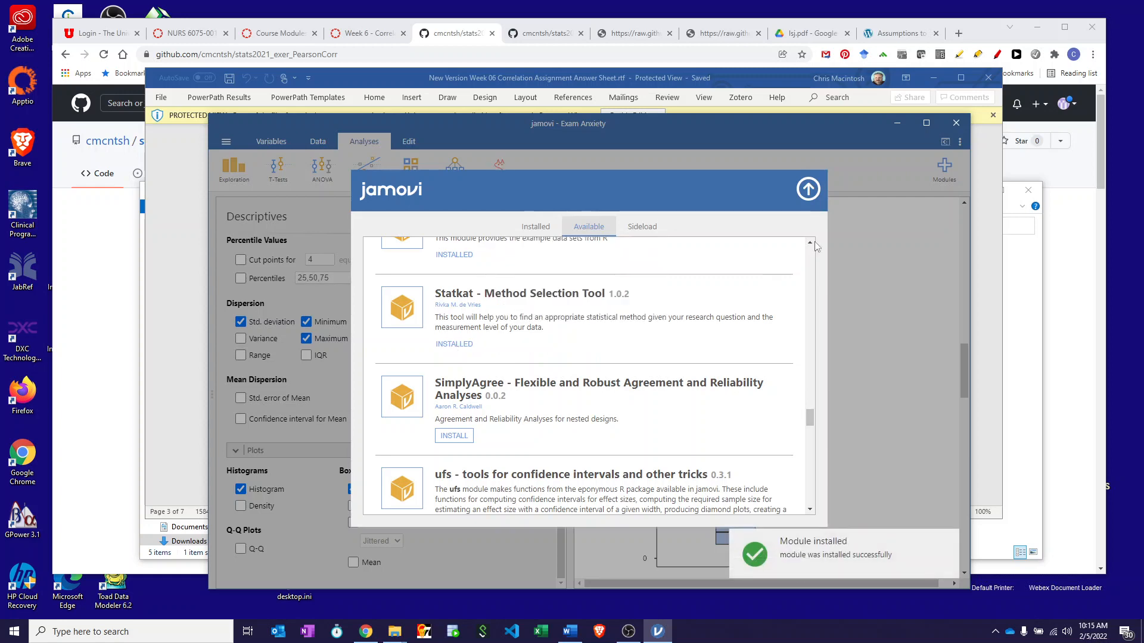
pyautogui.click(808, 189)
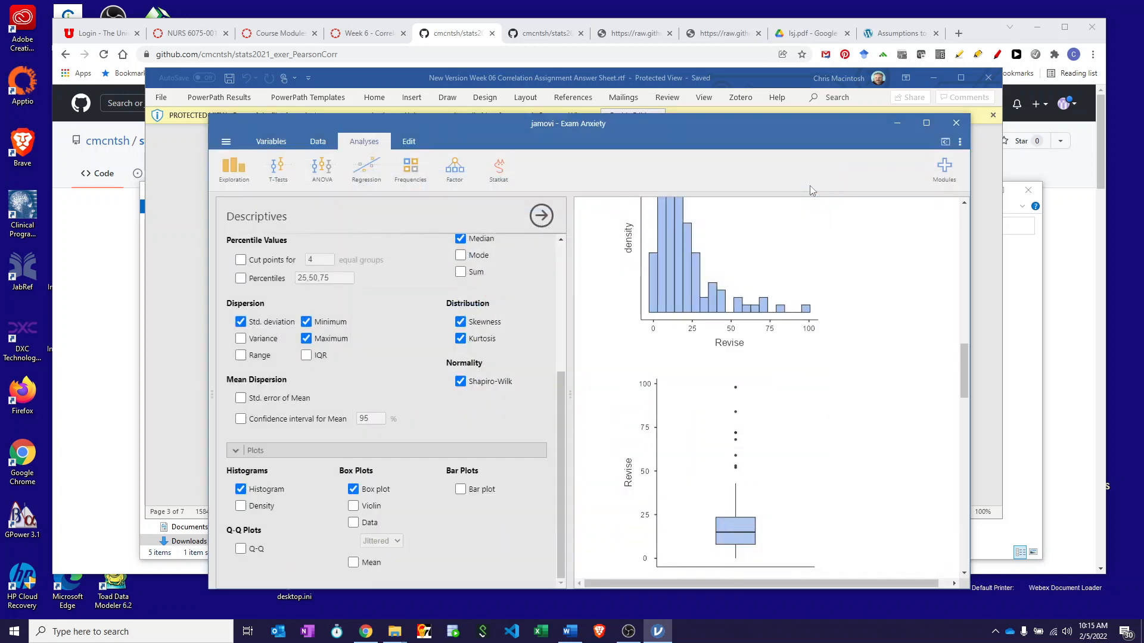
# Set up Statkat's Relationships, Prediction, and Group Comparisons with Revise as dependent variable and Exam as independent variable
pyautogui.click(501, 169)
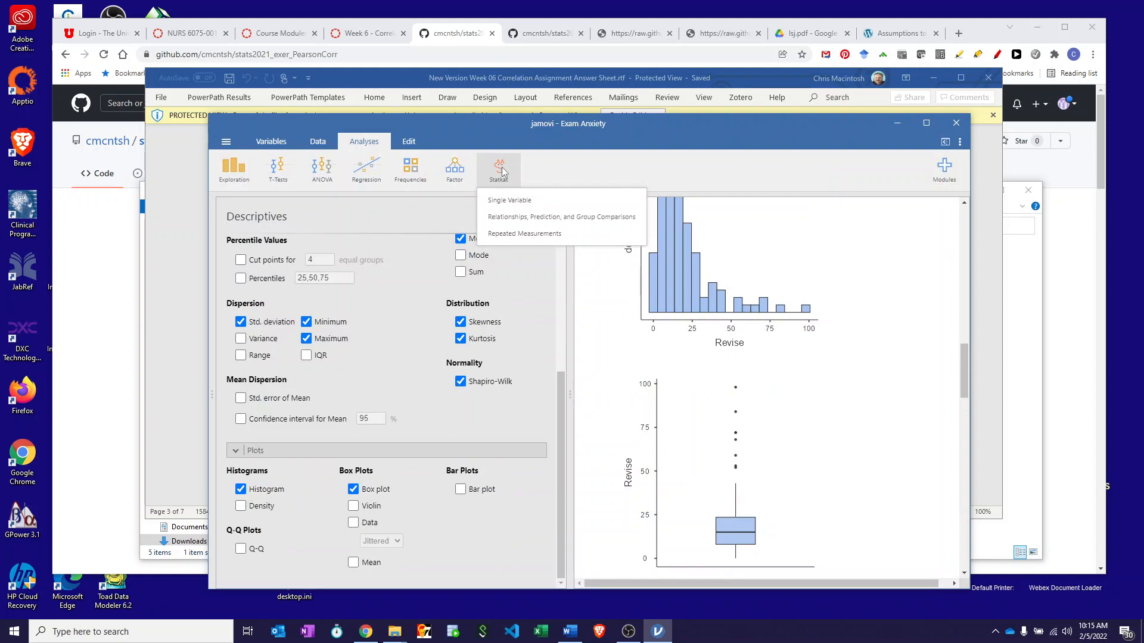
pyautogui.click(502, 217)
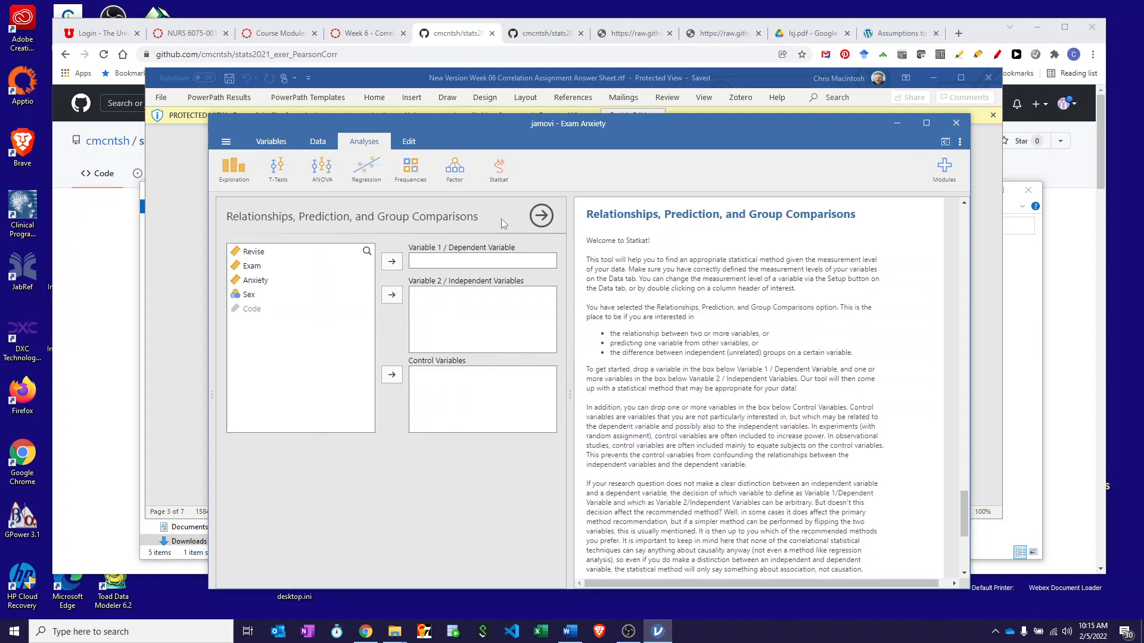
pyautogui.click(254, 253)
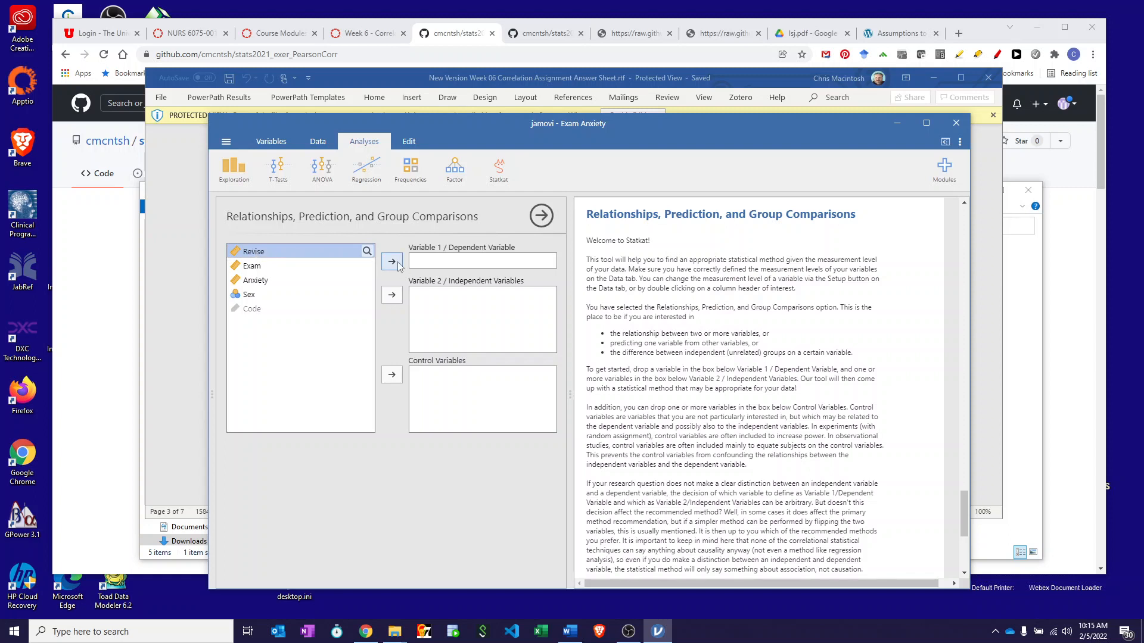
pyautogui.click(396, 263)
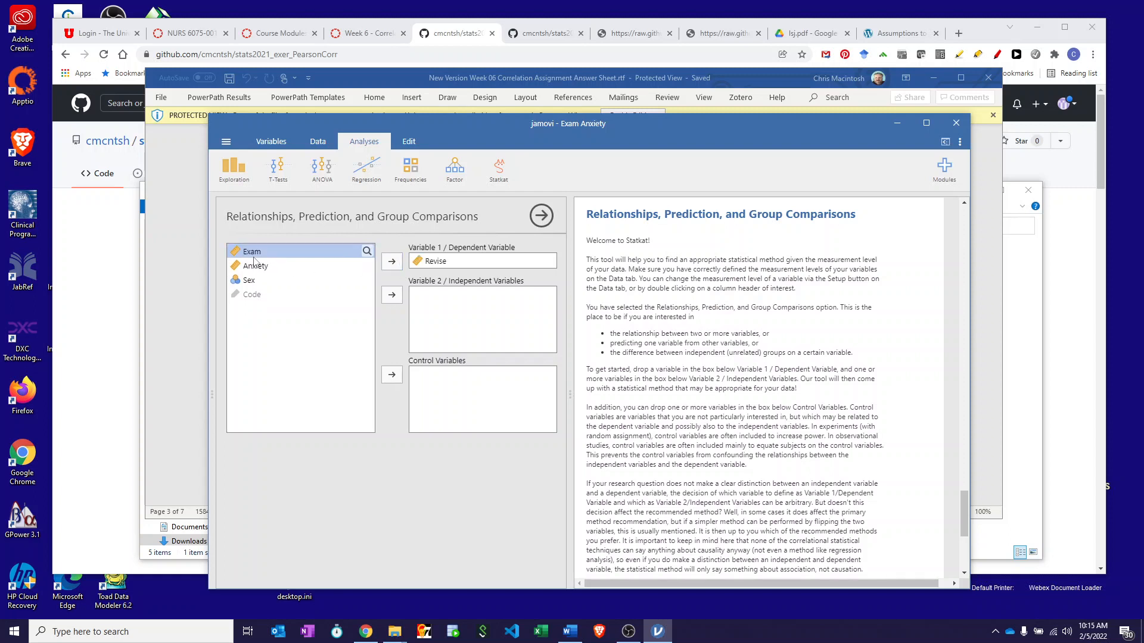
pyautogui.click(390, 296)
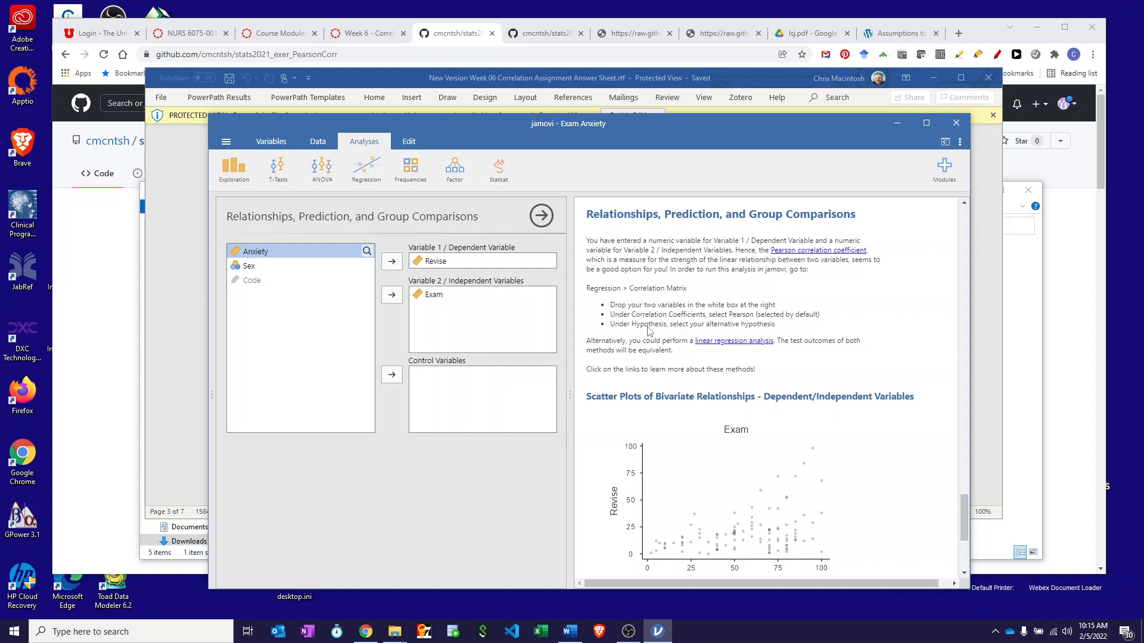
# Review Statkat's recommended method and the scatter plot of Revise against Exam
pyautogui.scroll(-2, 648, 331)
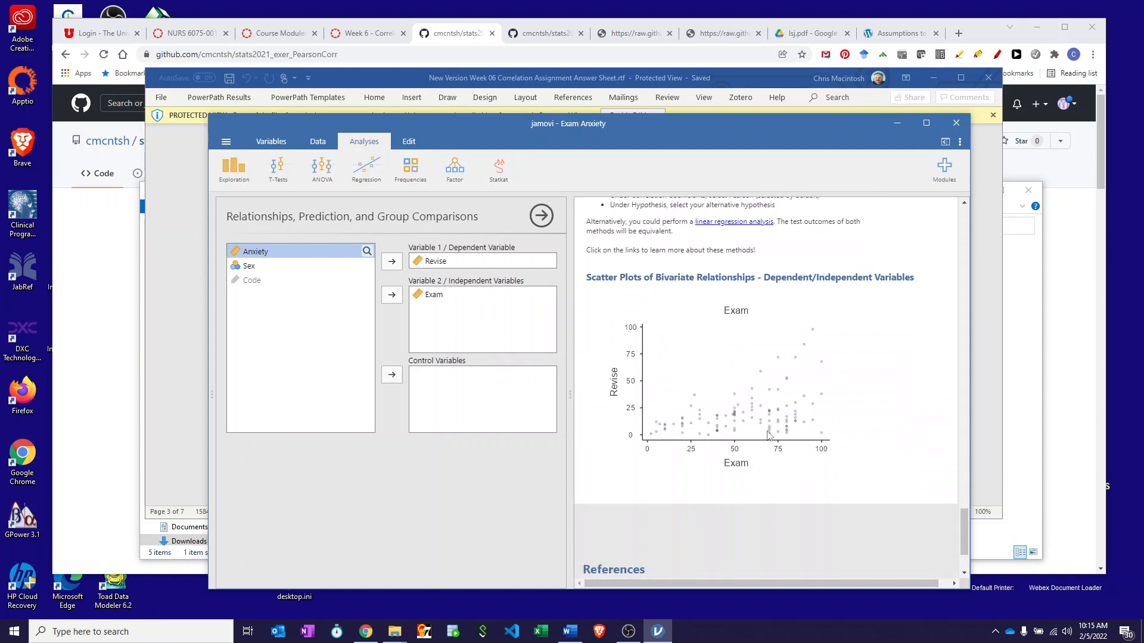
pyautogui.scroll(1, 757, 430)
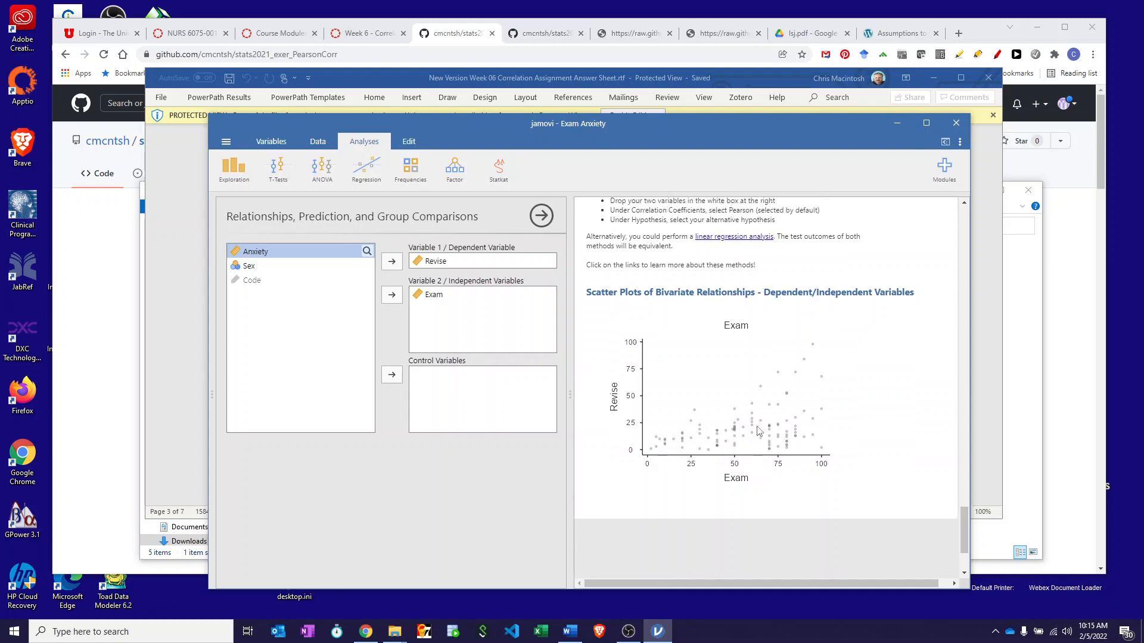
pyautogui.scroll(5, 758, 430)
pyautogui.scroll(-2, 758, 430)
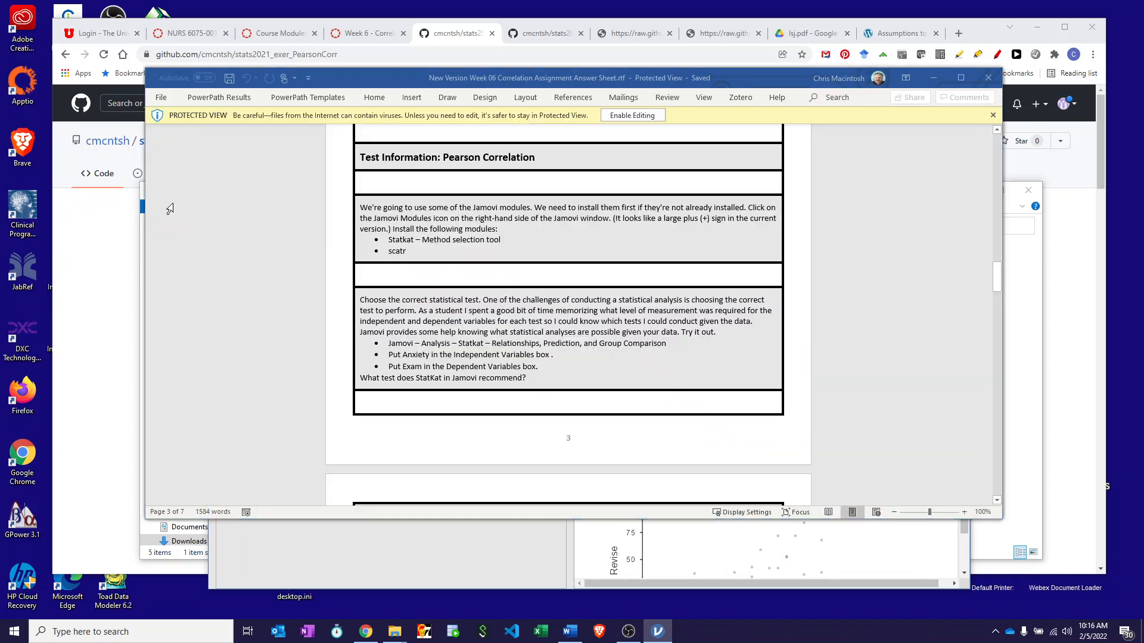
# Switch to the Word answer sheet and read the instructions for creating pairwise scatterplots
pyautogui.click(164, 210)
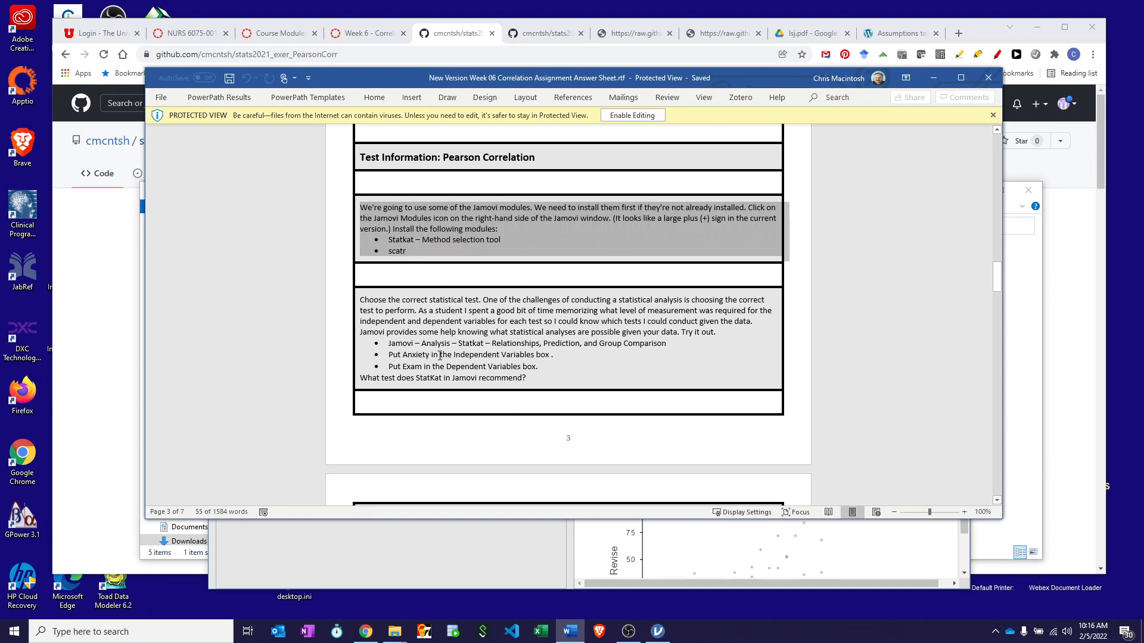
pyautogui.scroll(-6, 440, 355)
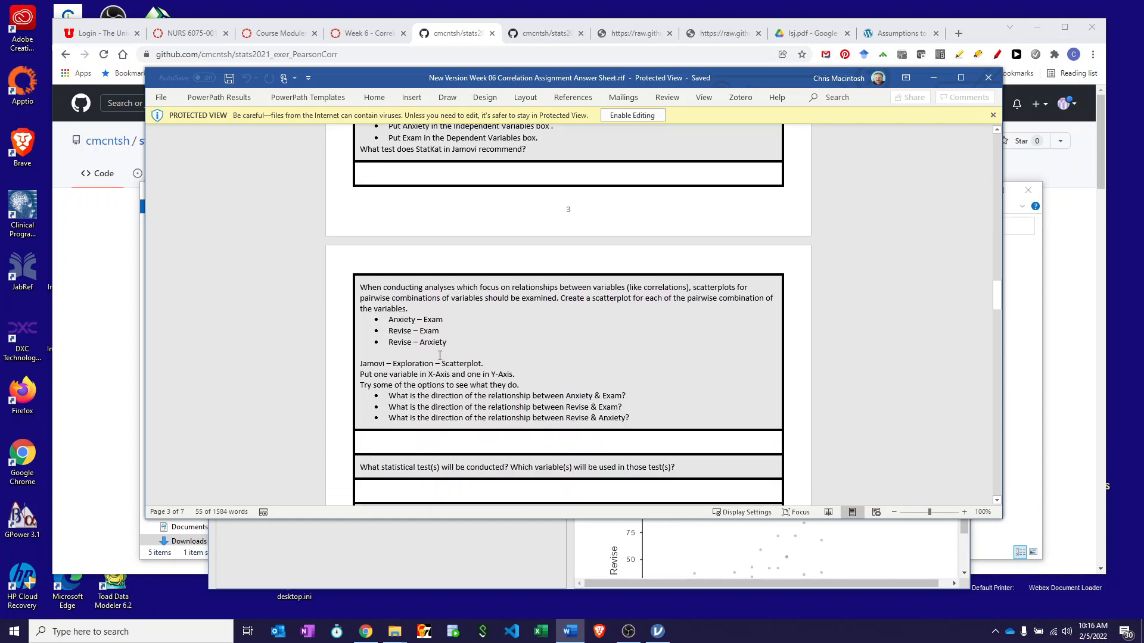
pyautogui.scroll(-1, 440, 356)
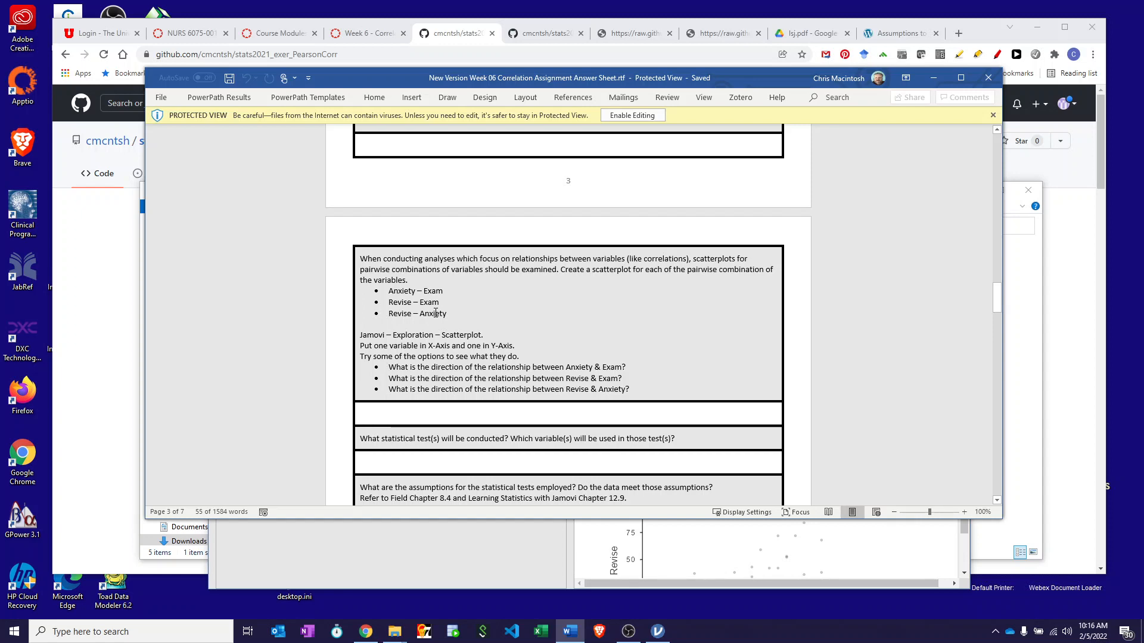
# Create a jamovi scatterplot with Revise on the X-axis, Exam on the Y-axis and a linear regression line
pyautogui.click(388, 545)
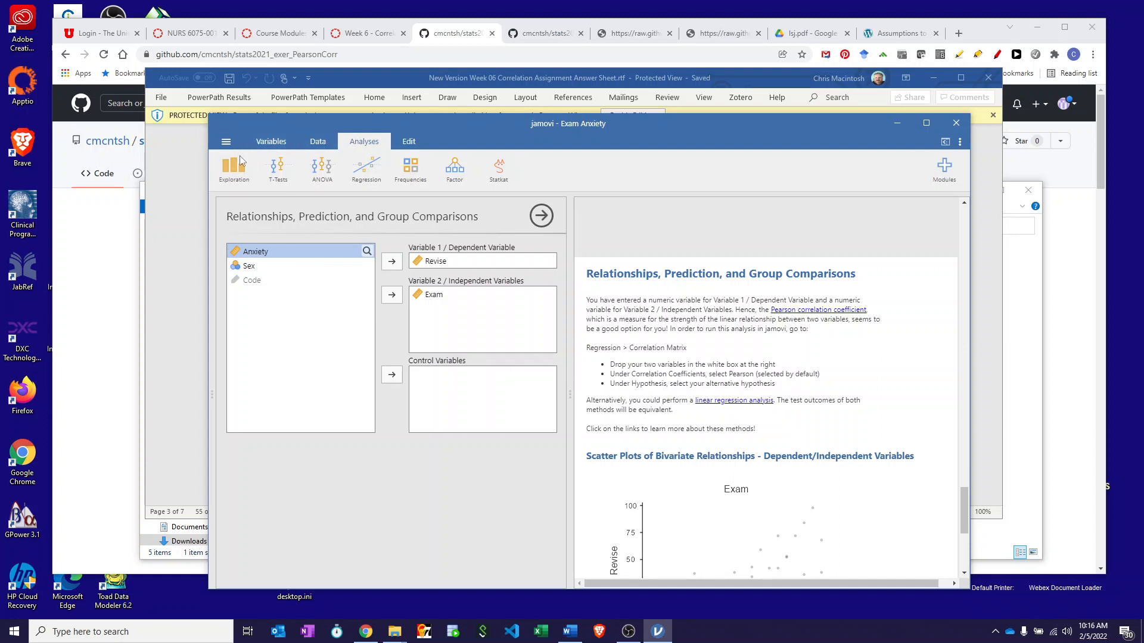
pyautogui.click(229, 174)
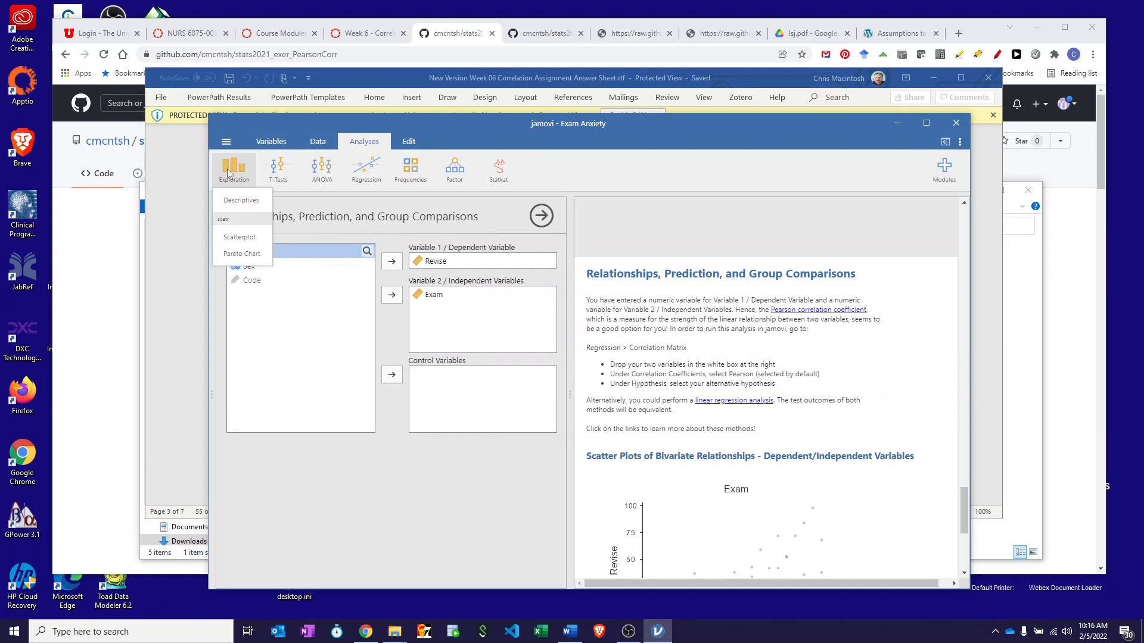
pyautogui.click(239, 238)
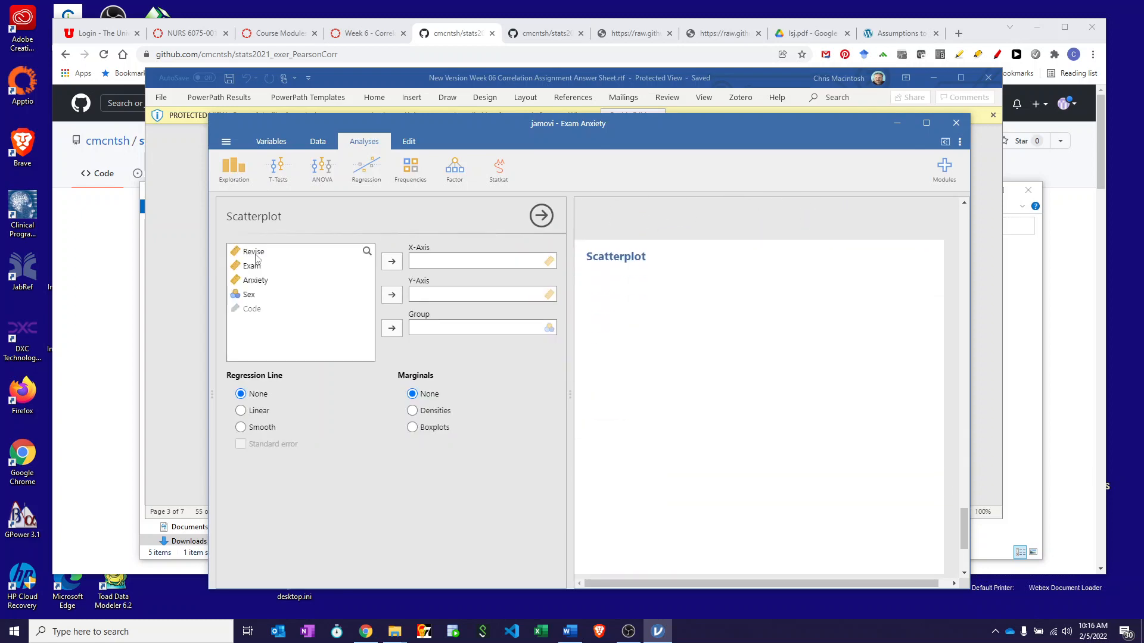
pyautogui.click(252, 254)
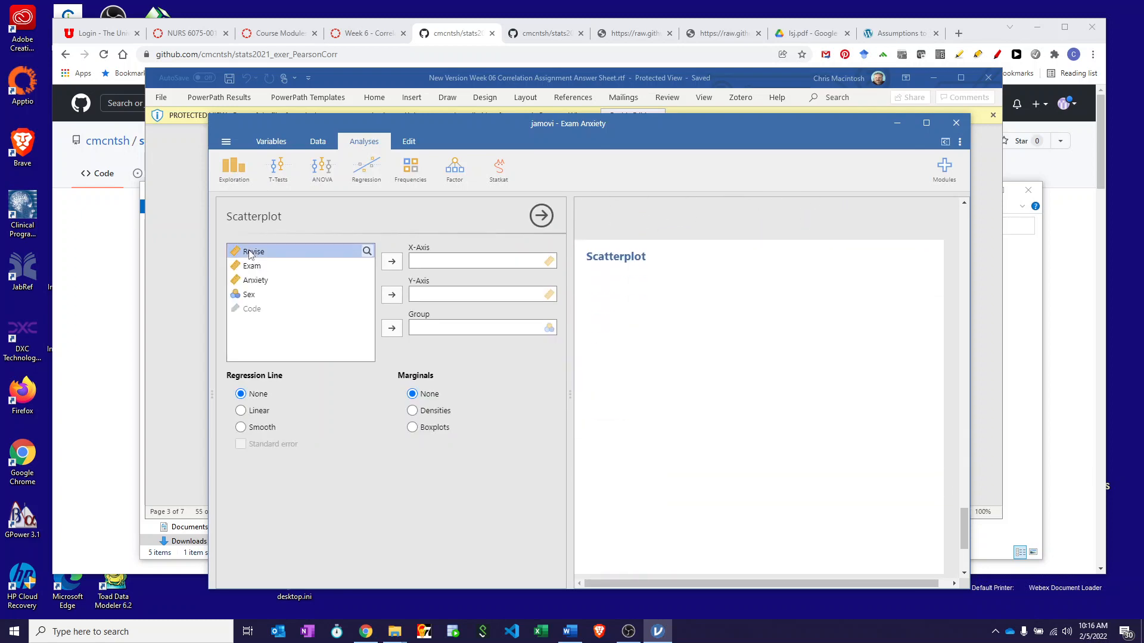
pyautogui.click(392, 260)
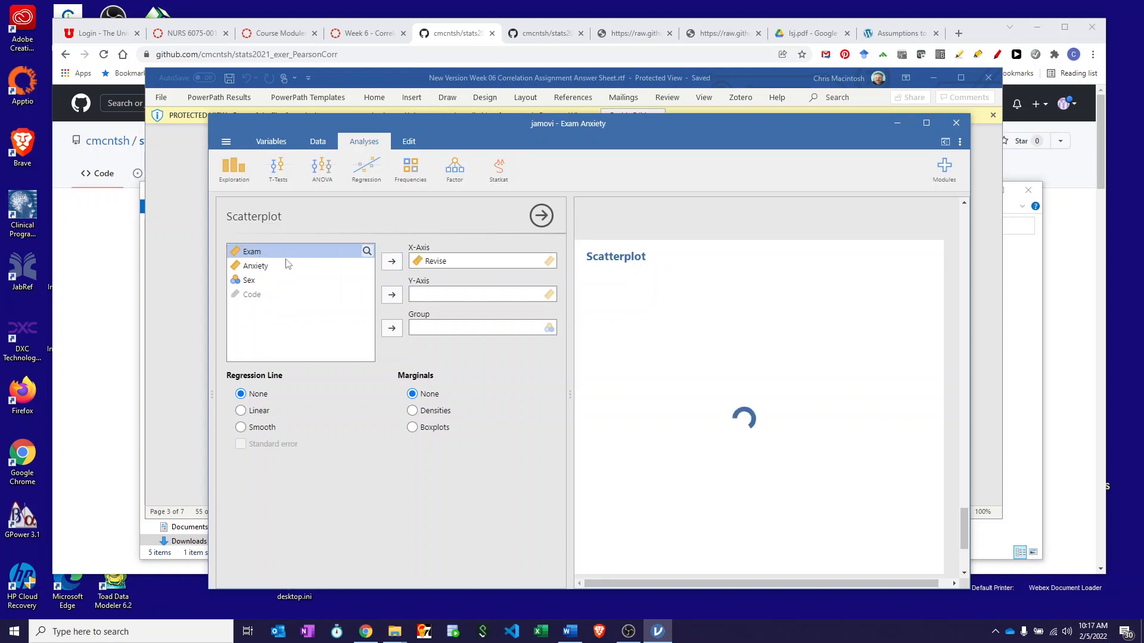
pyautogui.click(397, 298)
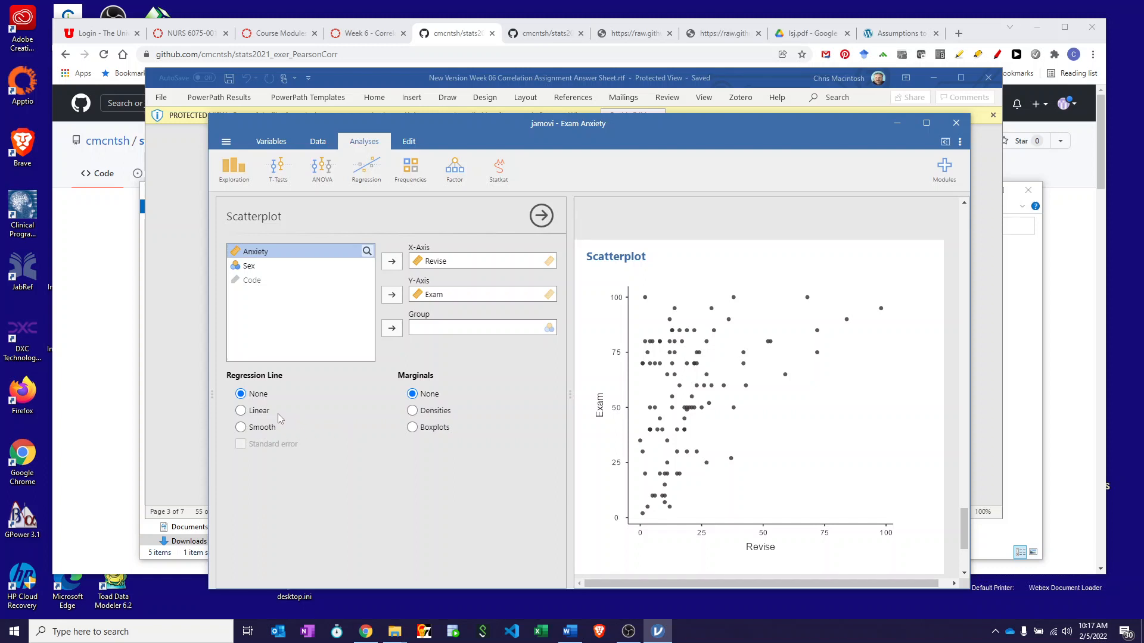
pyautogui.click(241, 411)
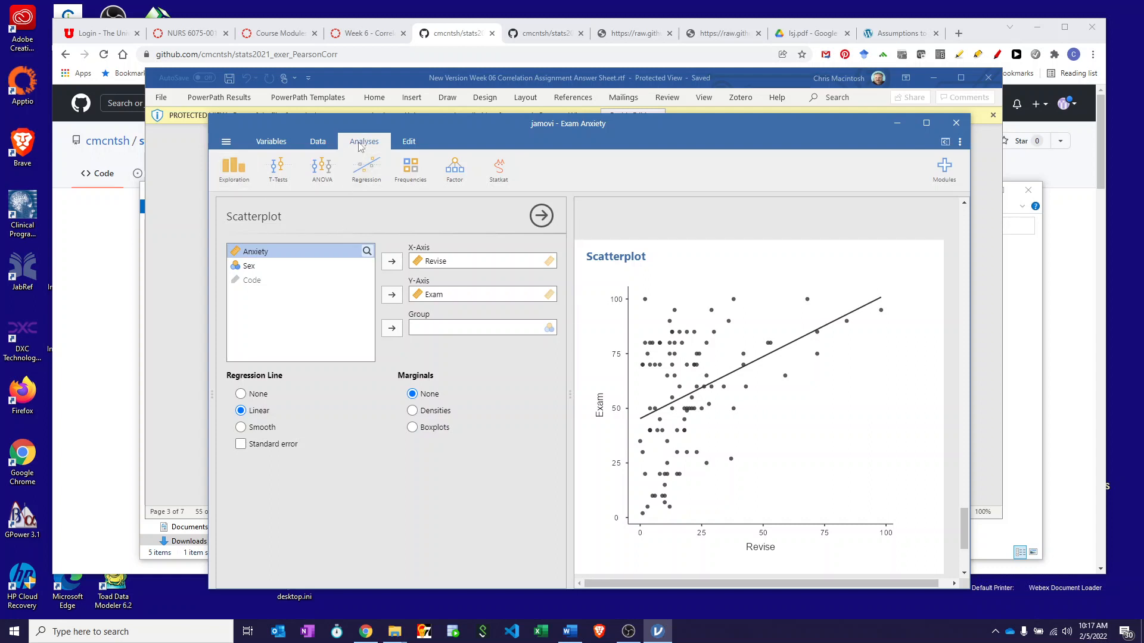
# Create a scatterplot with Revise on the X-axis, Anxiety on the Y-axis and a linear regression line
pyautogui.click(235, 171)
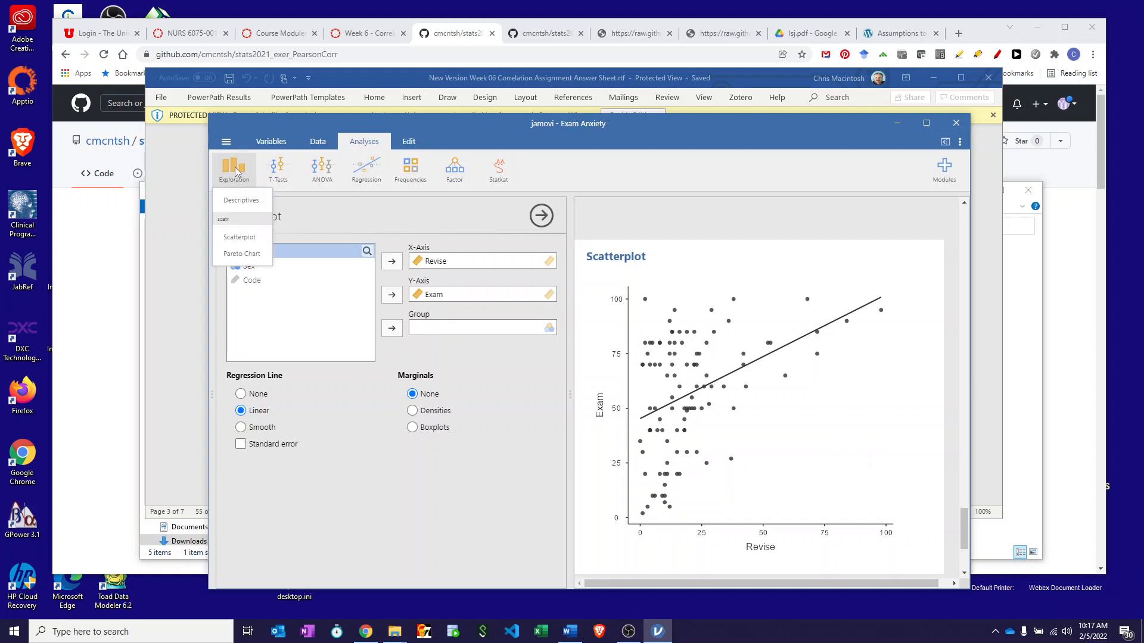
pyautogui.click(227, 240)
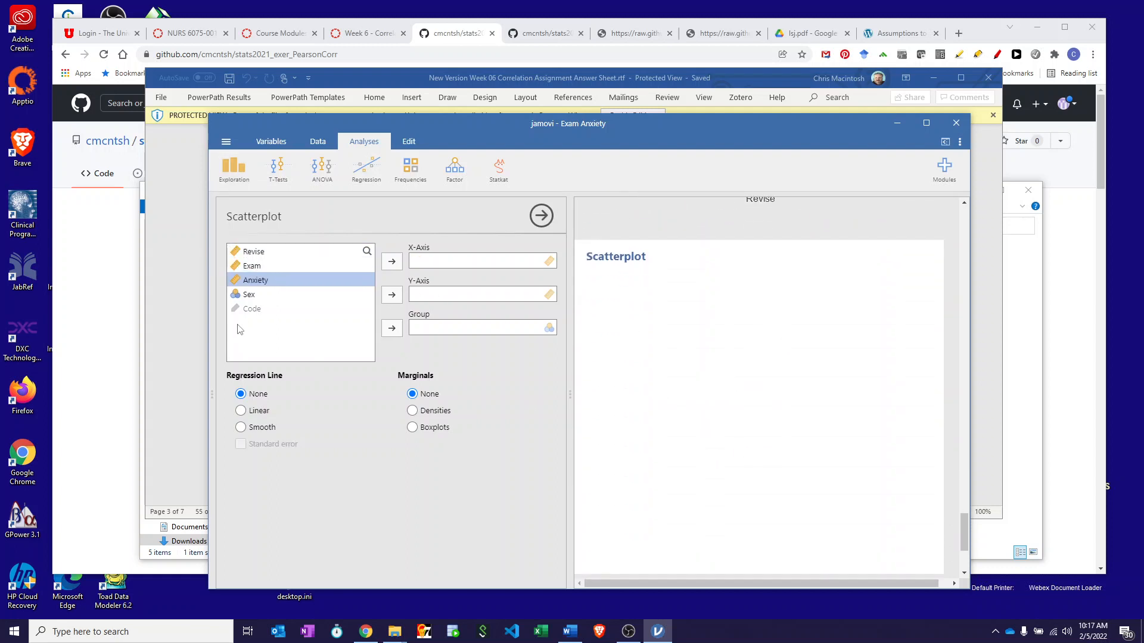
pyautogui.click(253, 253)
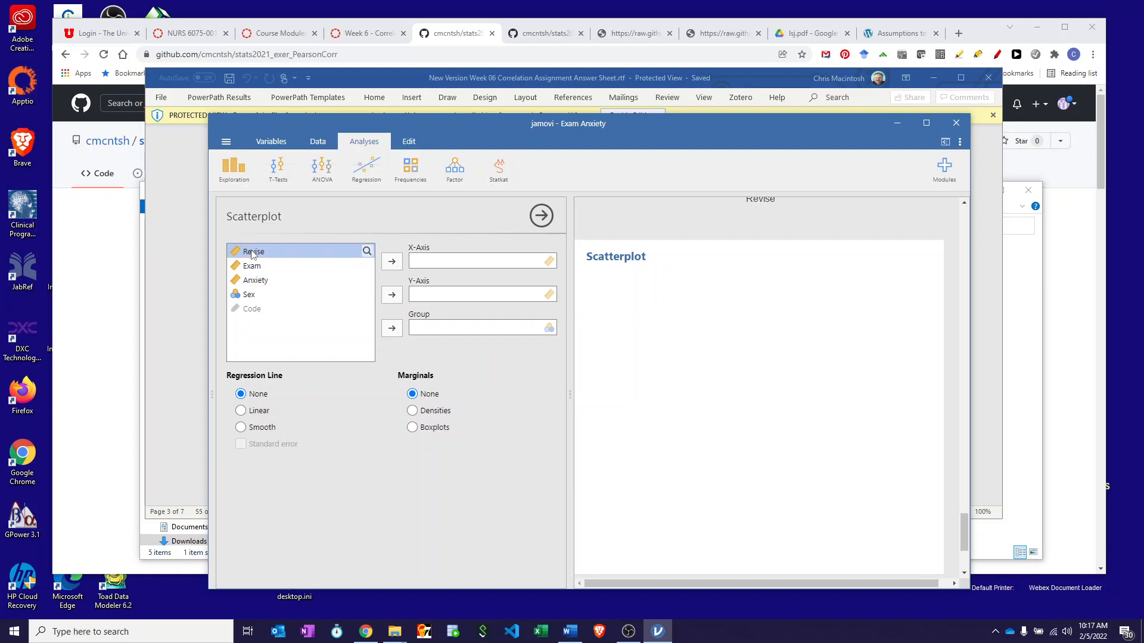
pyautogui.click(391, 261)
pyautogui.click(272, 271)
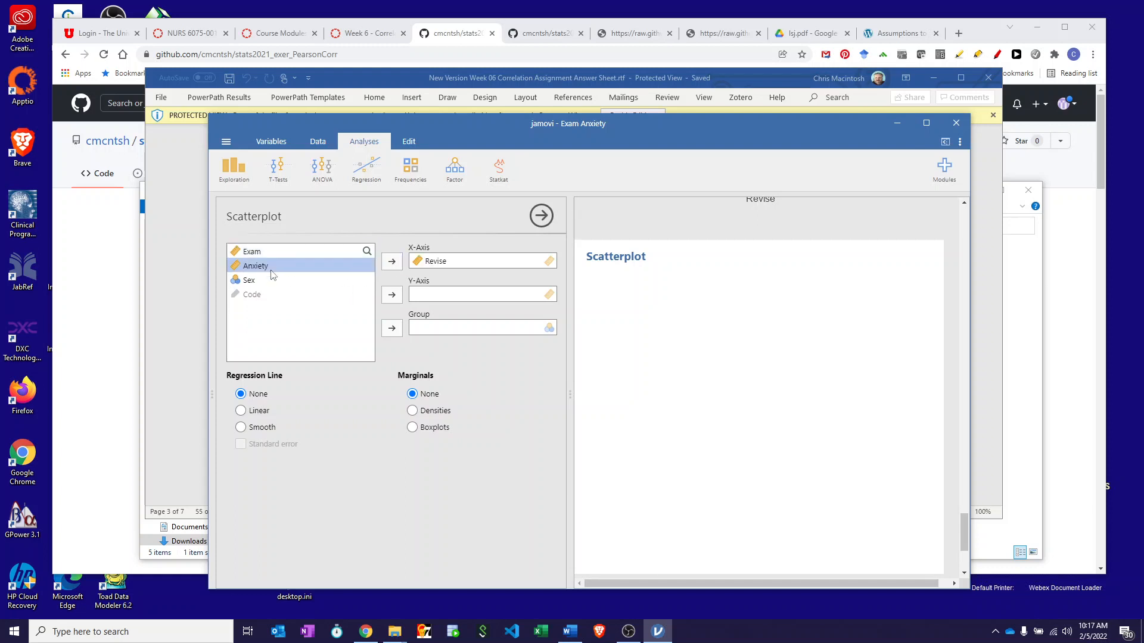
pyautogui.click(391, 295)
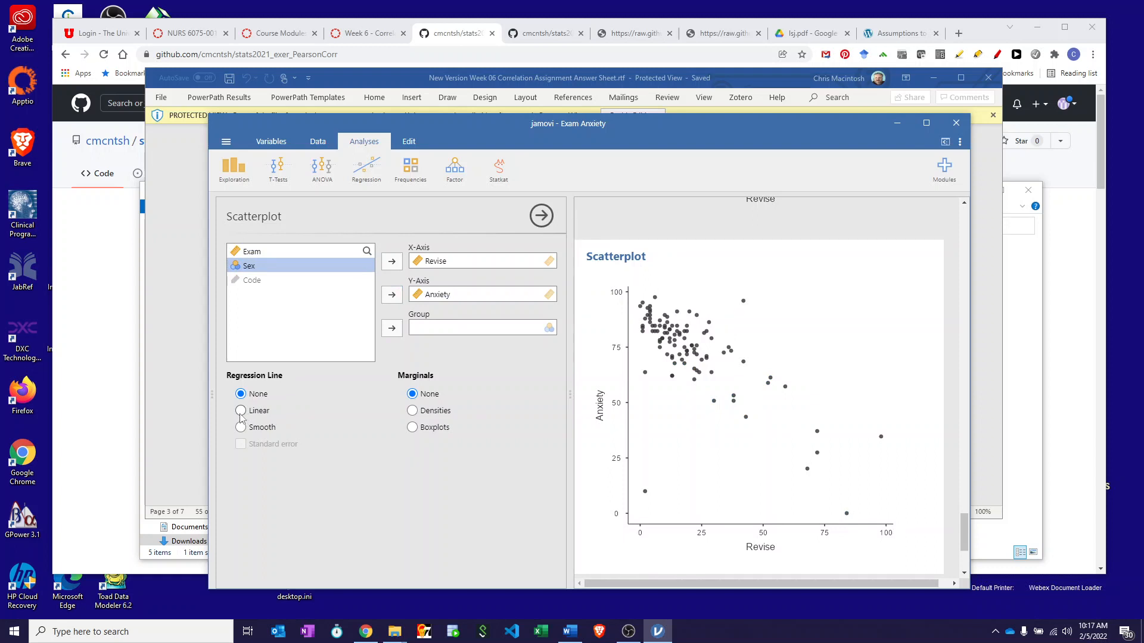
pyautogui.click(241, 411)
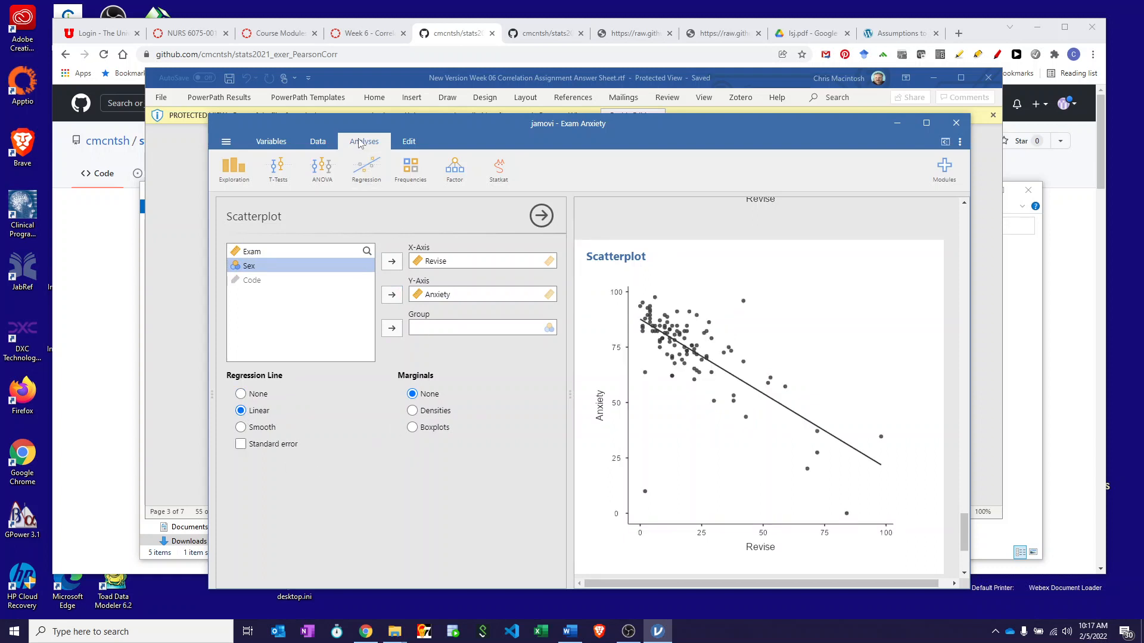
# Create another scatterplot with Exam on the X-axis, Anxiety on the Y-axis and a linear regression line
pyautogui.click(236, 170)
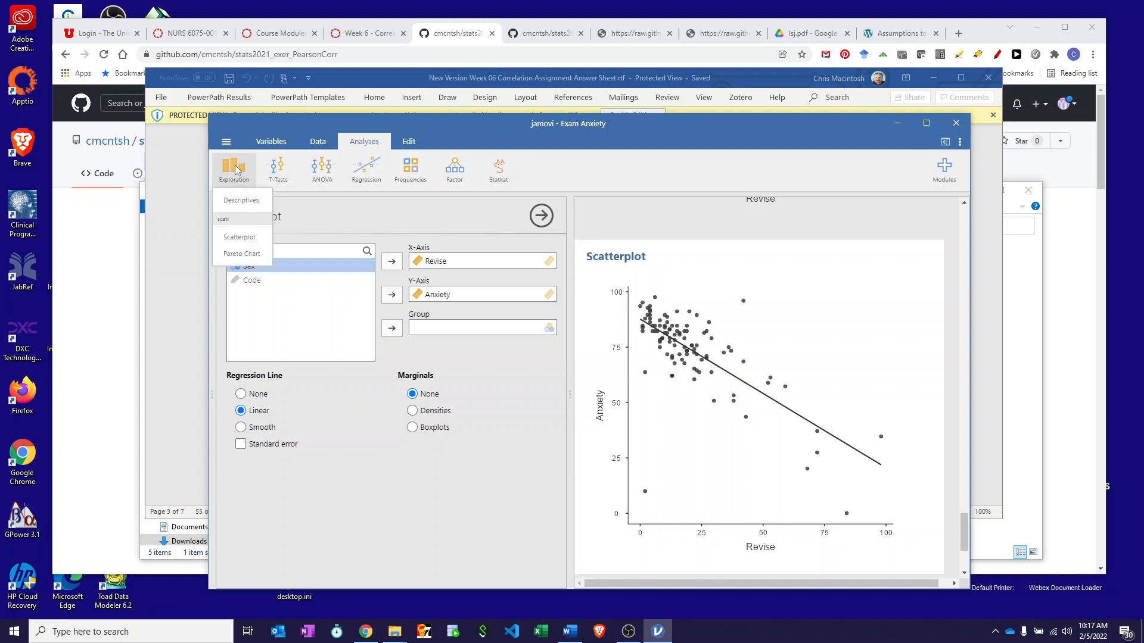
pyautogui.click(234, 237)
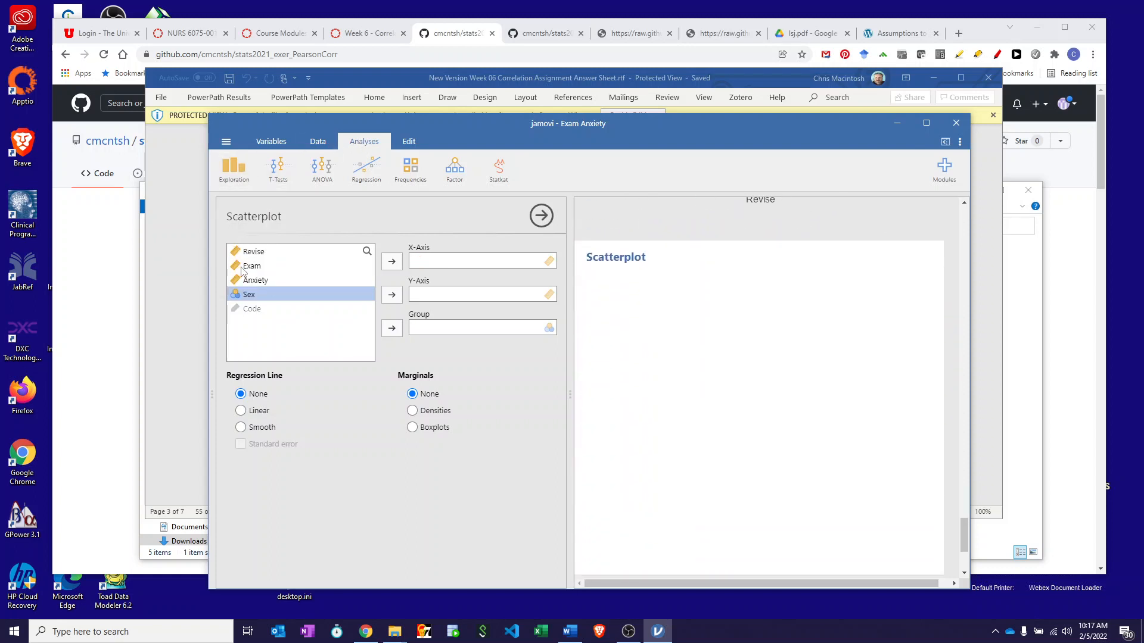
pyautogui.click(247, 266)
pyautogui.click(391, 262)
pyautogui.click(278, 266)
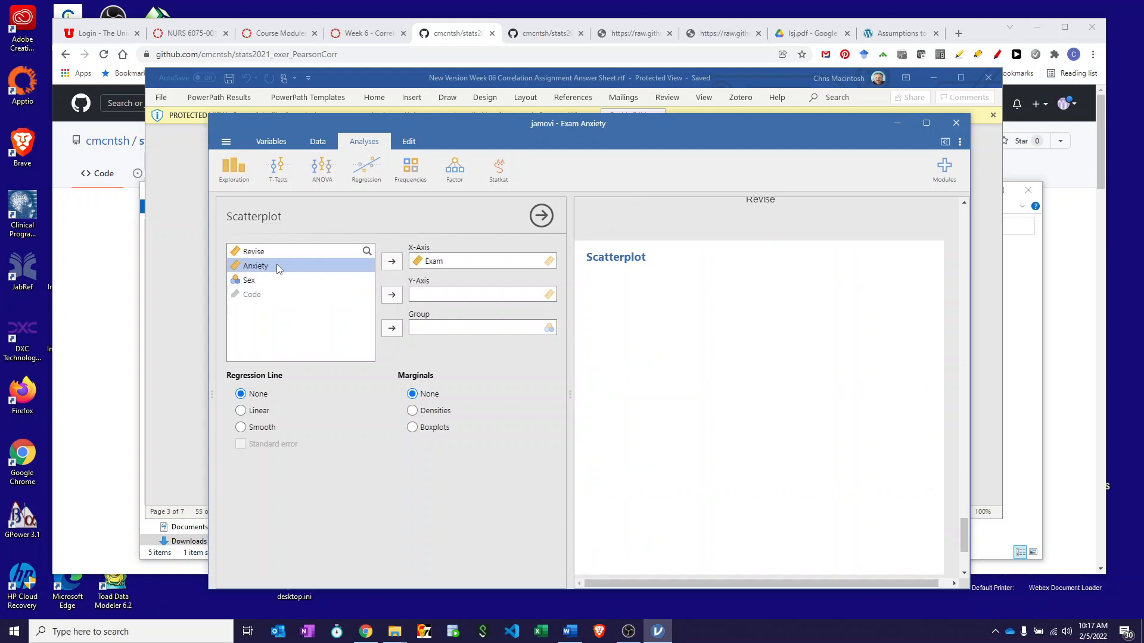
pyautogui.click(391, 296)
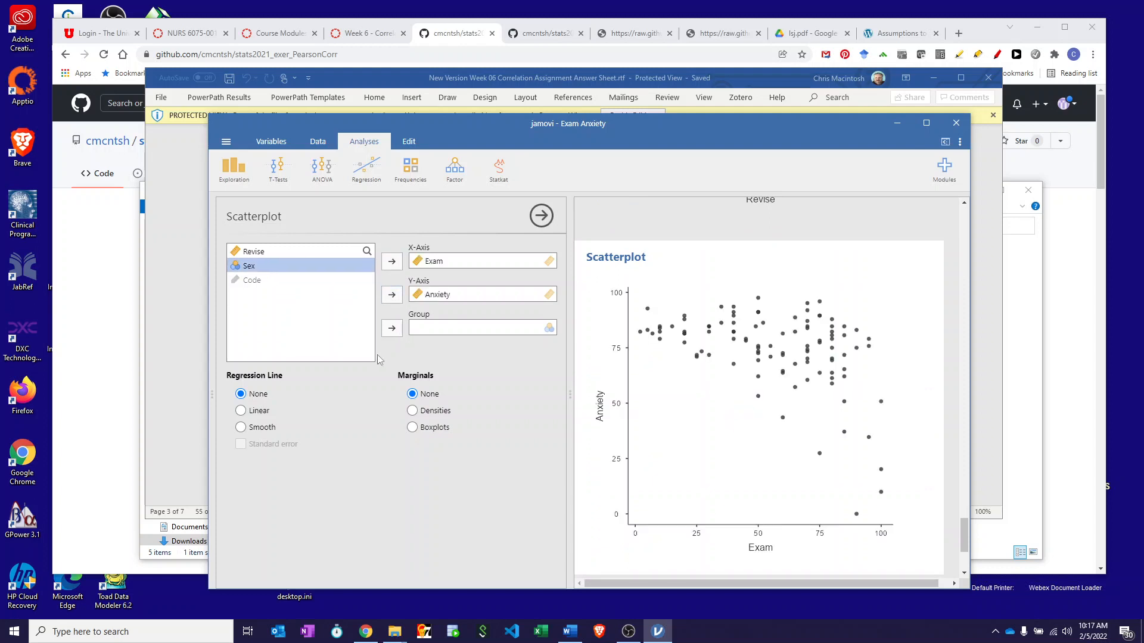
pyautogui.click(240, 411)
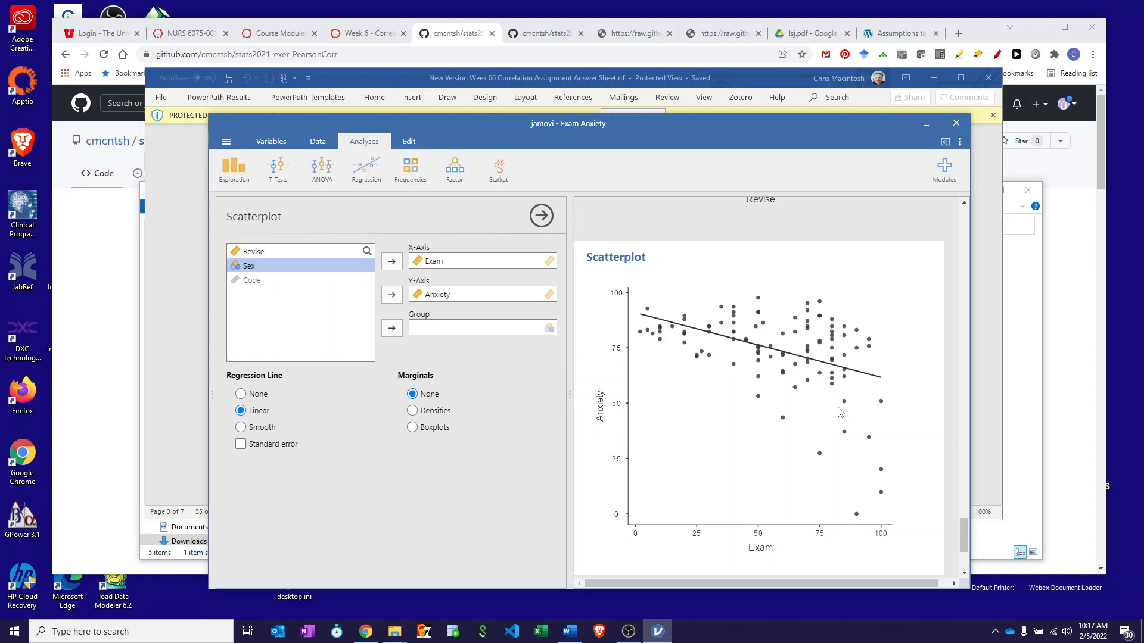
# Reopen the scatterplot of Exam against Revise and add boxplots as its marginals
pyautogui.scroll(4, 860, 429)
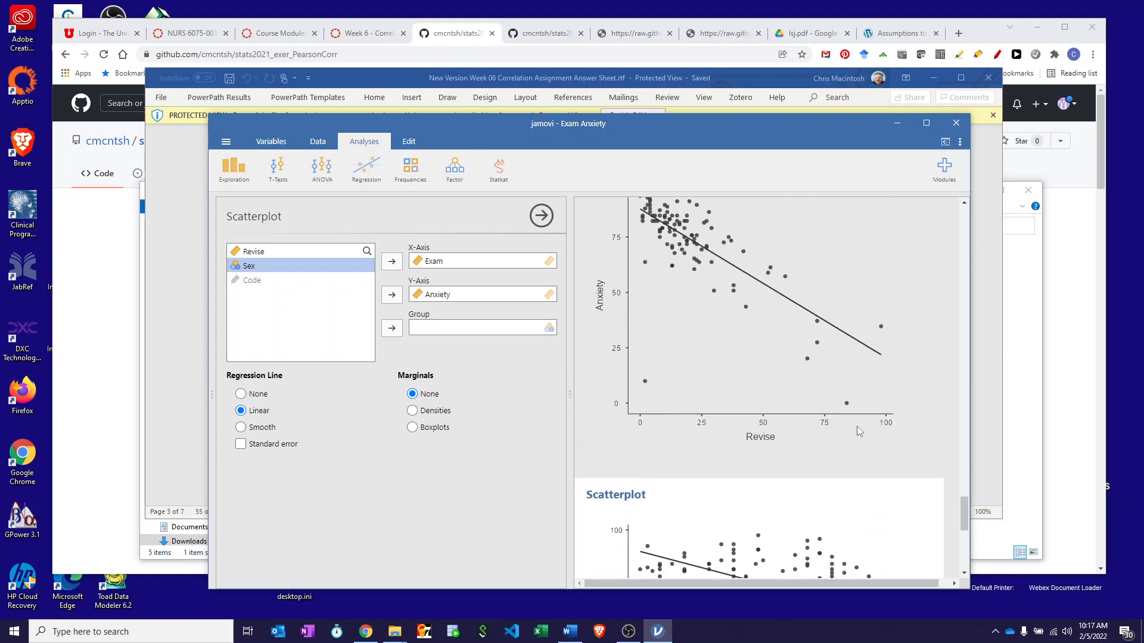
pyautogui.scroll(-3, 854, 430)
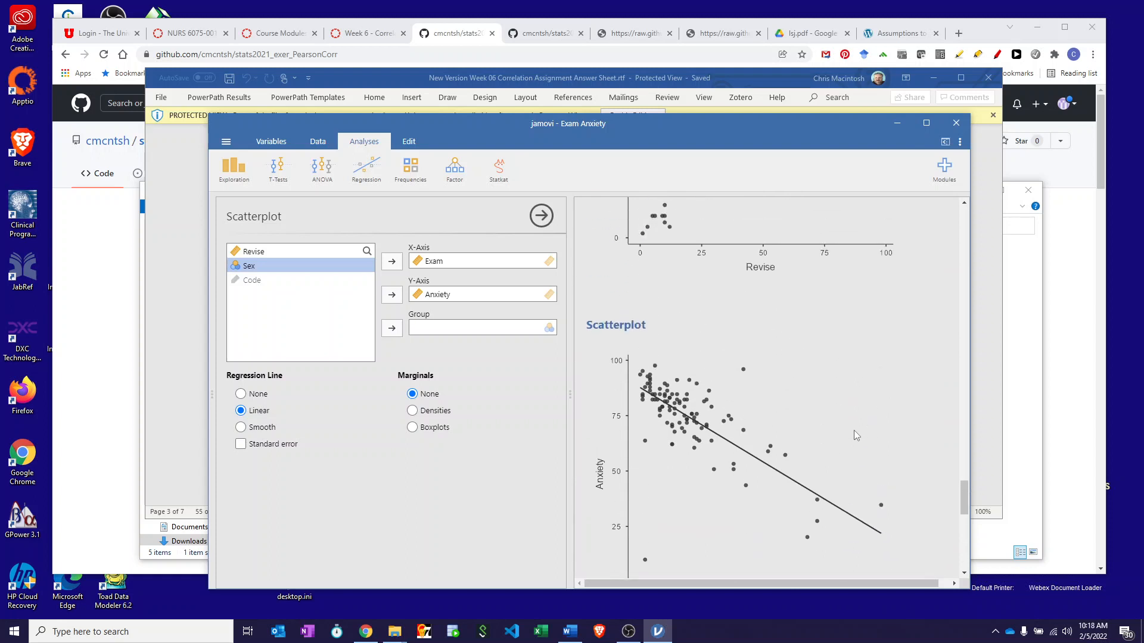
pyautogui.scroll(5, 834, 434)
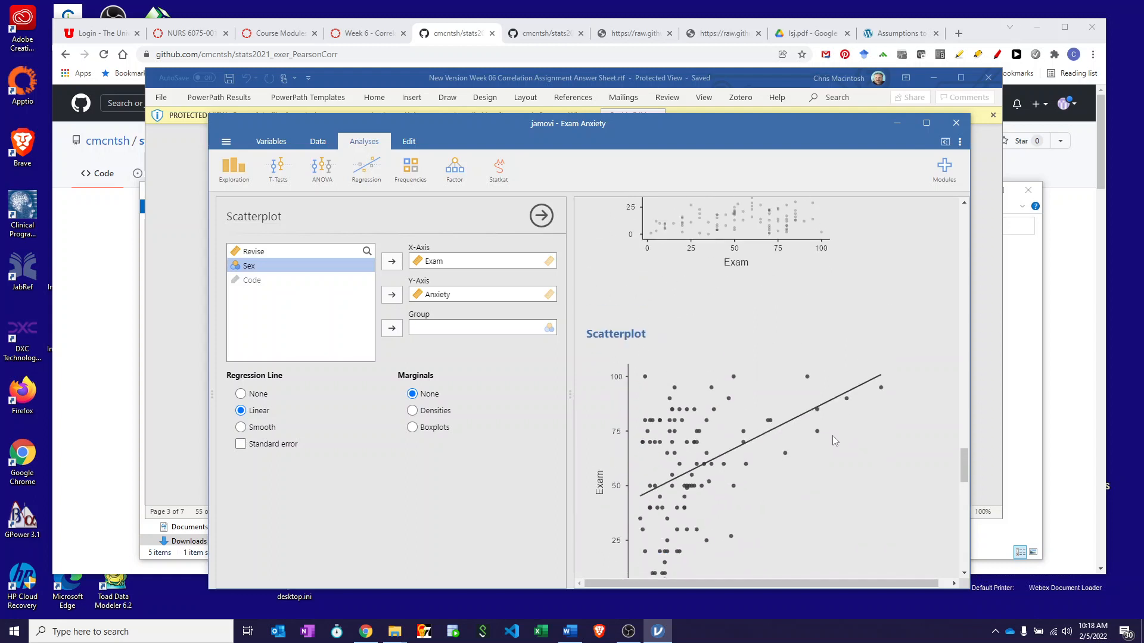
pyautogui.click(810, 463)
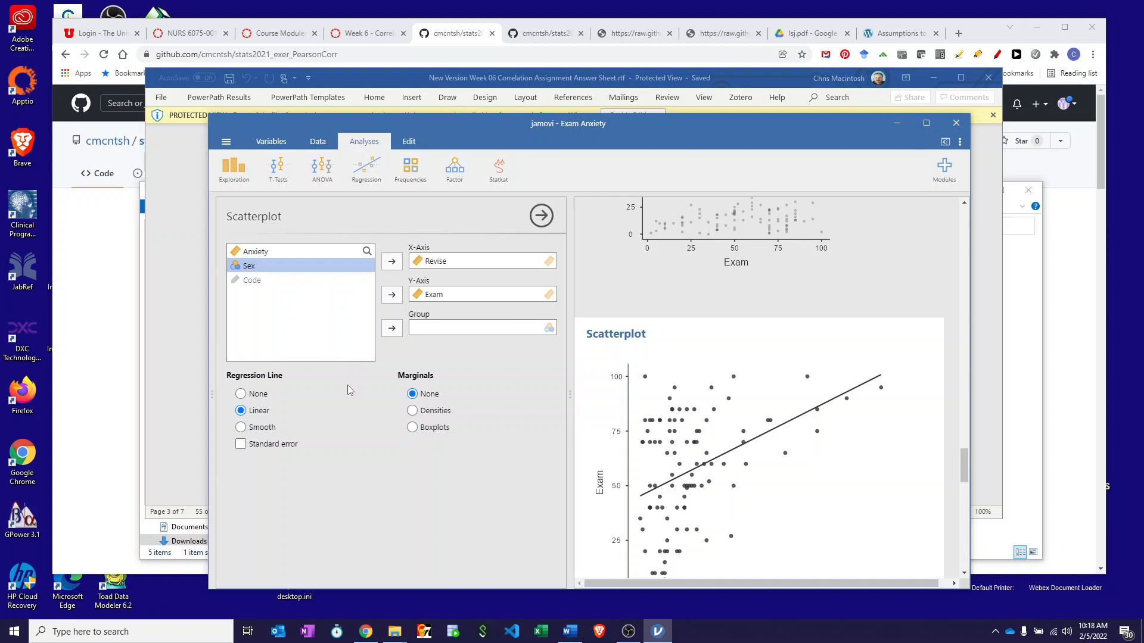
pyautogui.click(412, 428)
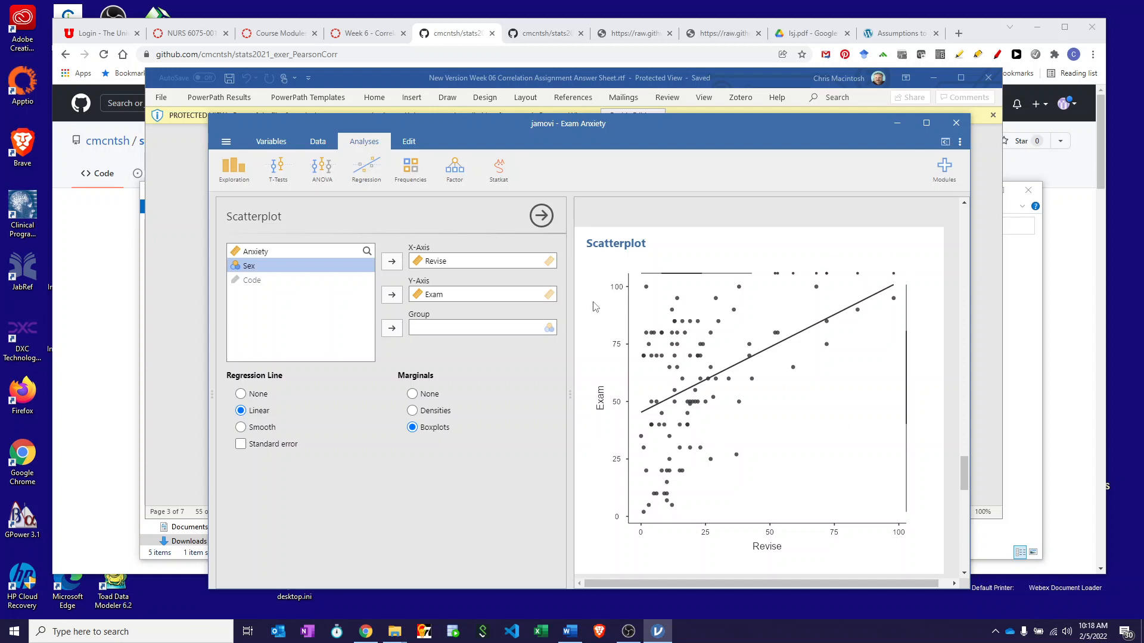
pyautogui.scroll(-3, 709, 324)
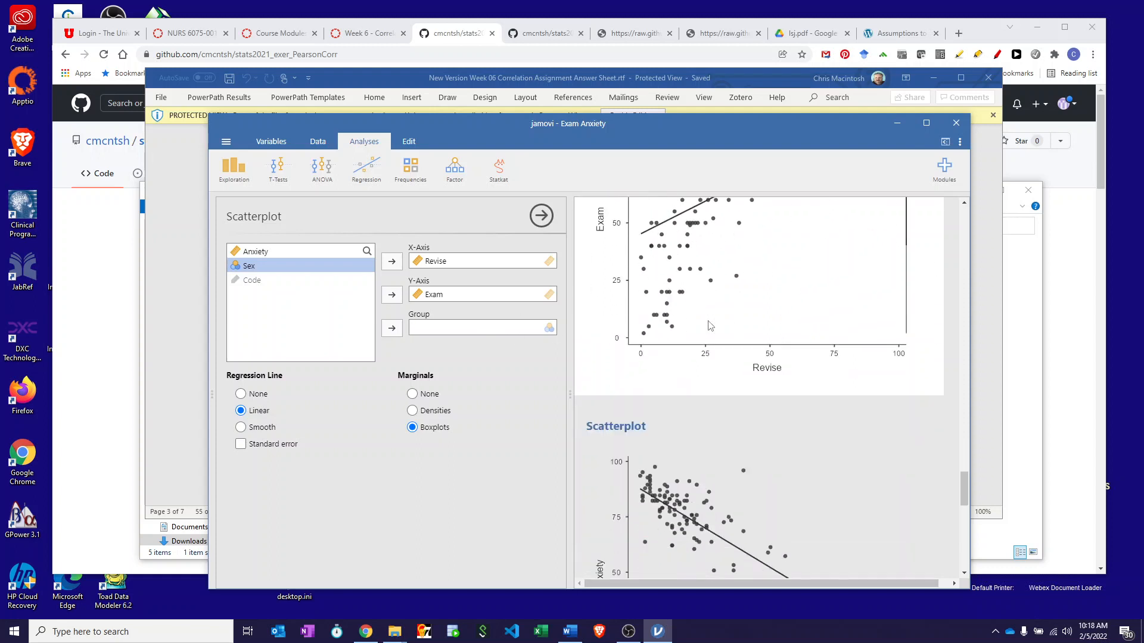
pyautogui.scroll(-10, 709, 324)
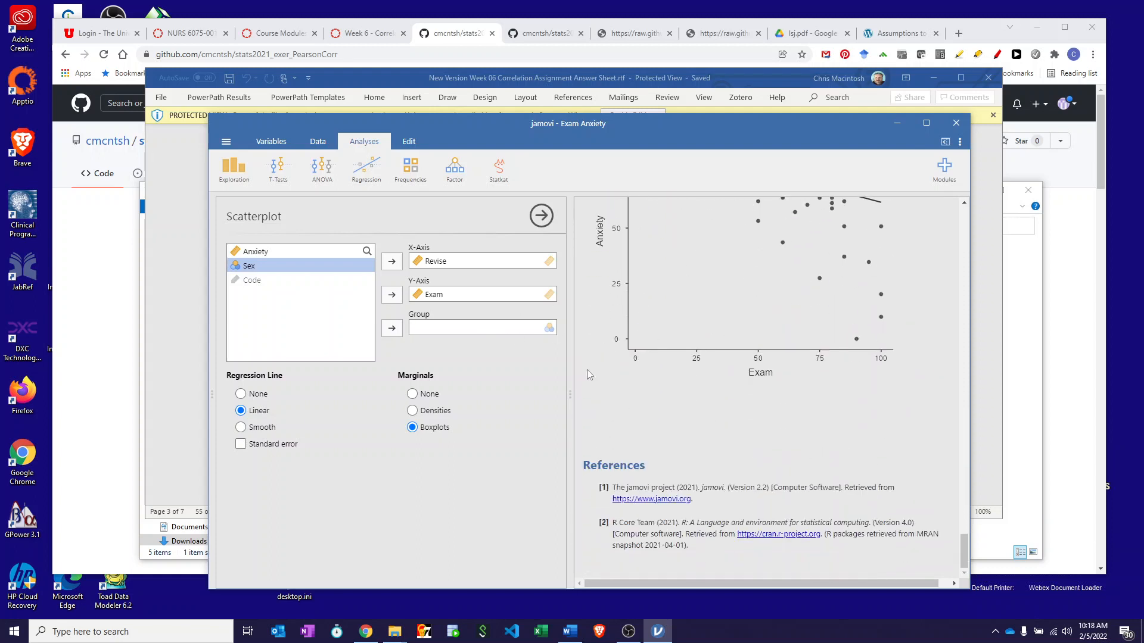
# Switch to the Word answer sheet and read the questions on relationship direction, statistical tests and assumptions
pyautogui.click(163, 250)
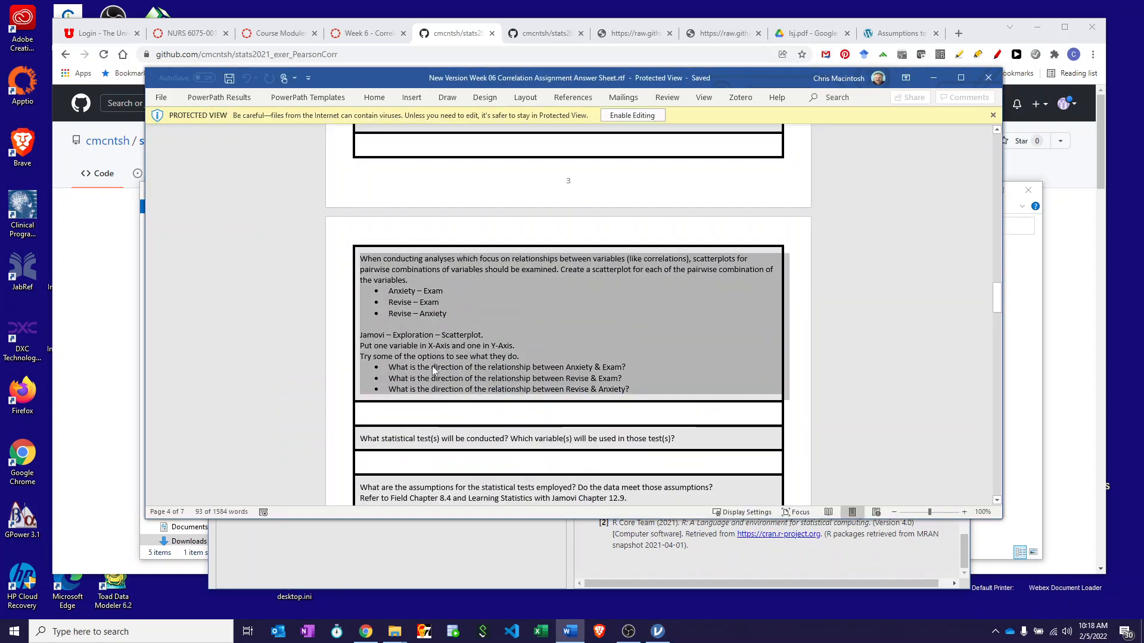
pyautogui.scroll(-3, 433, 368)
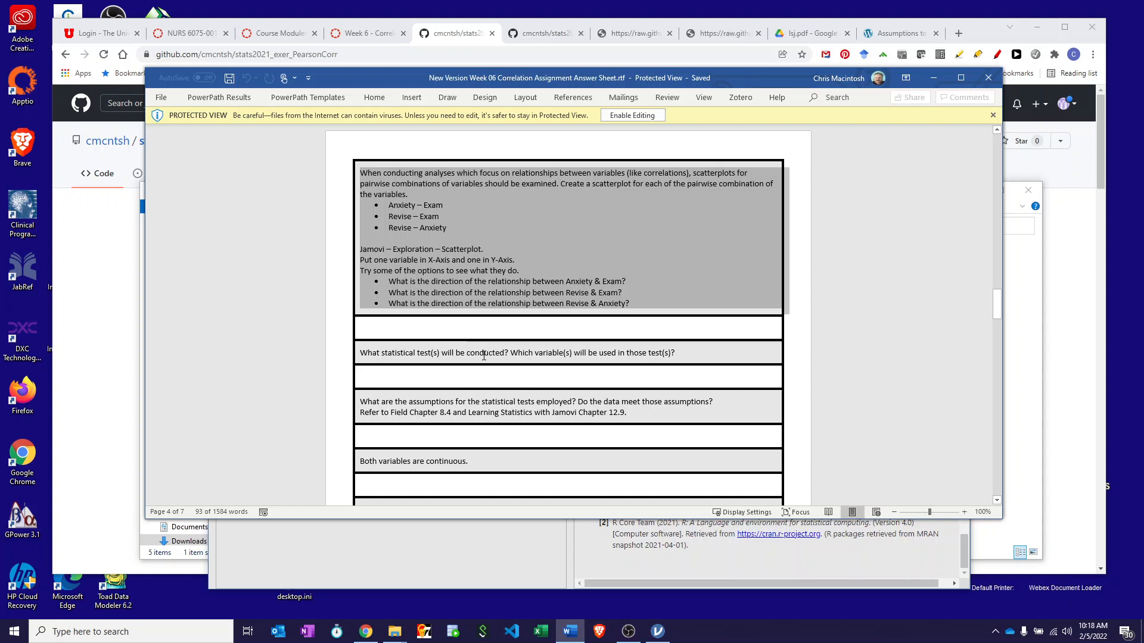
pyautogui.scroll(-3, 484, 355)
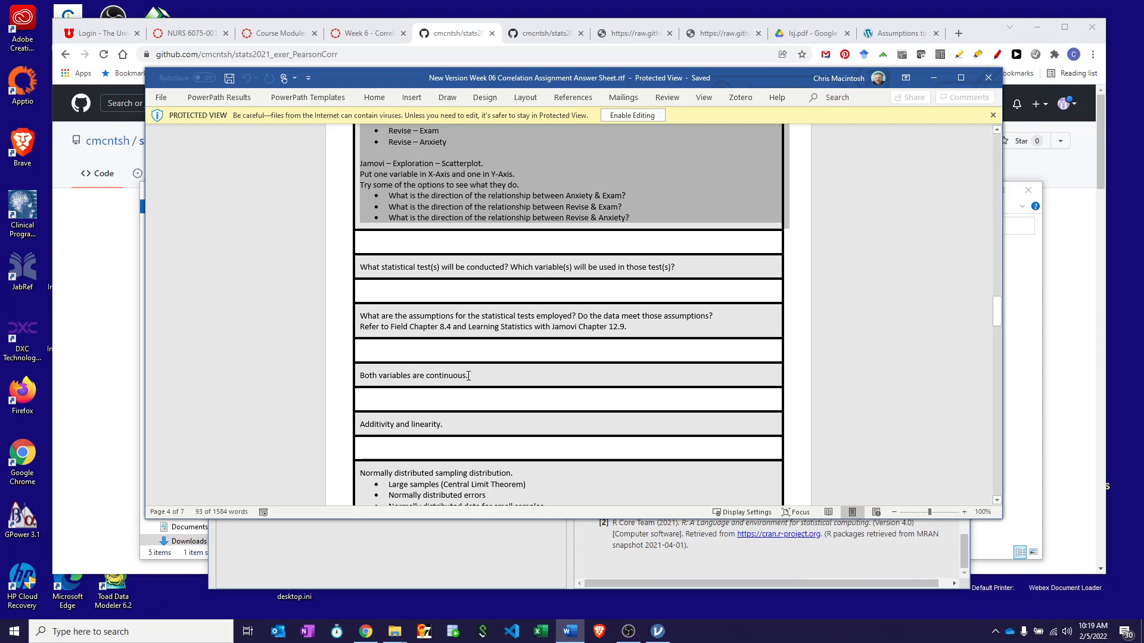
pyautogui.scroll(-3, 423, 374)
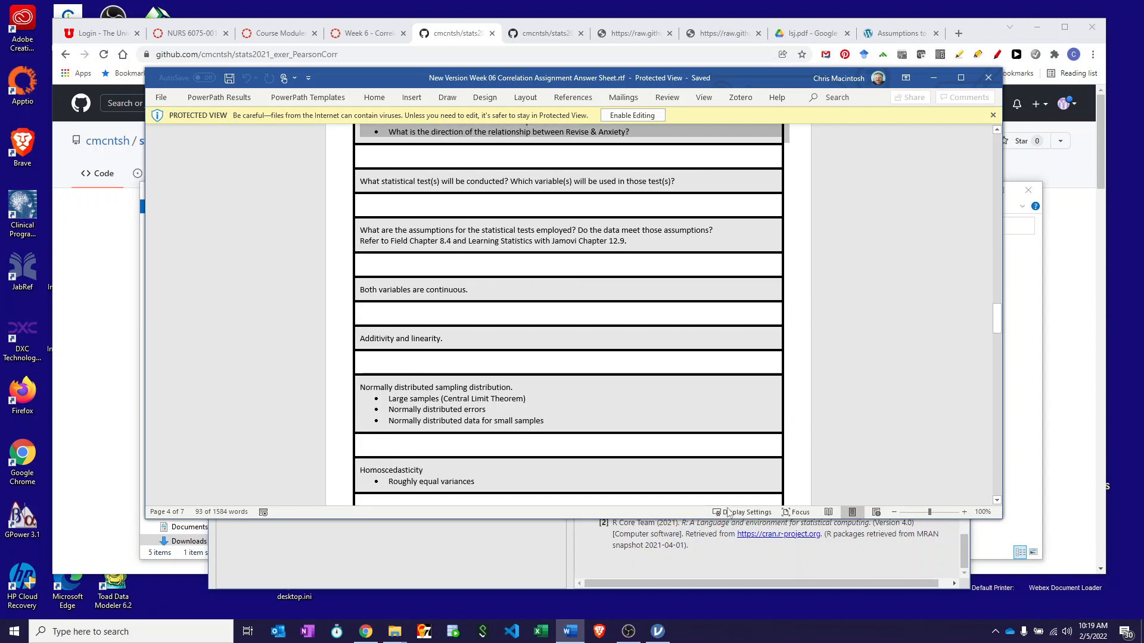
# Switch to jamovi and examine the pairwise scatterplots against the correlation test's assumptions
pyautogui.click(405, 546)
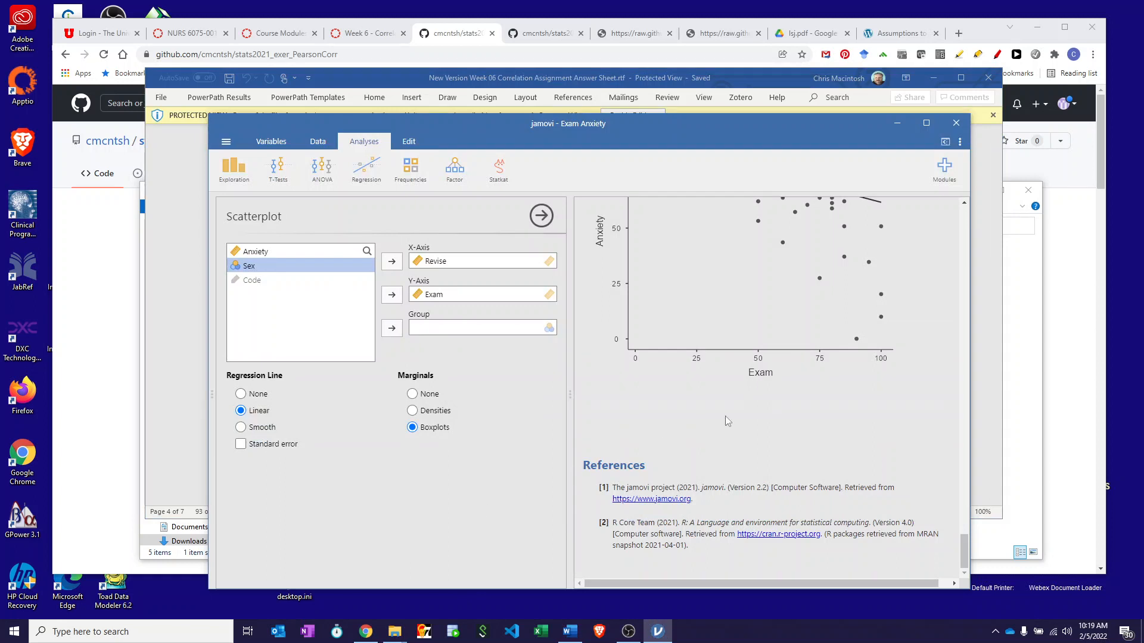
pyautogui.scroll(4, 759, 390)
pyautogui.scroll(-2, 760, 389)
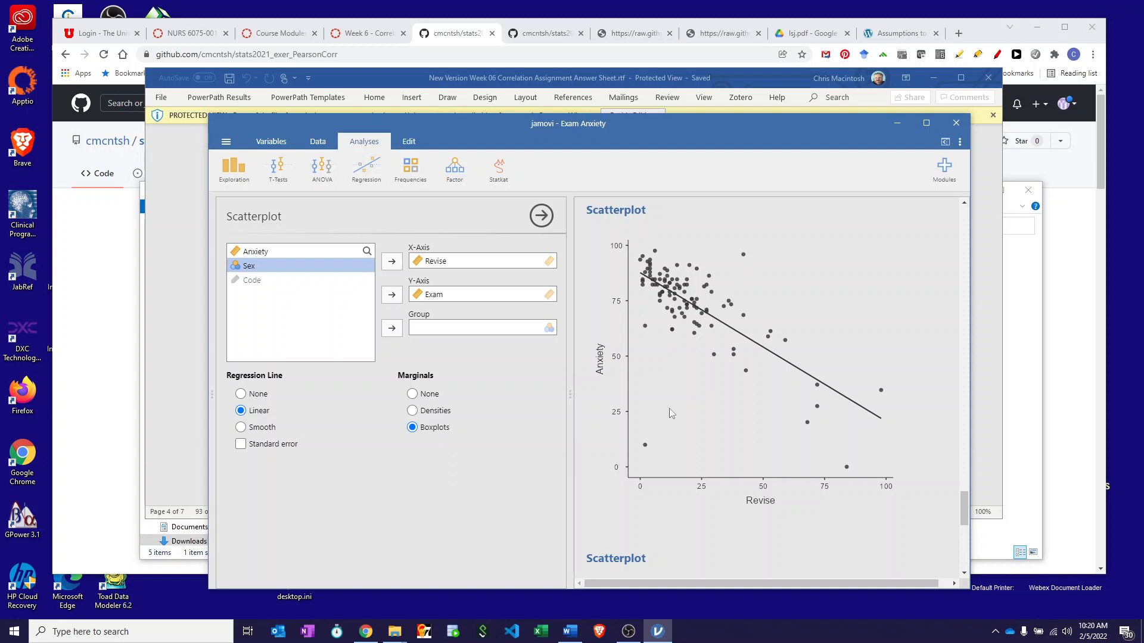
pyautogui.scroll(5, 846, 435)
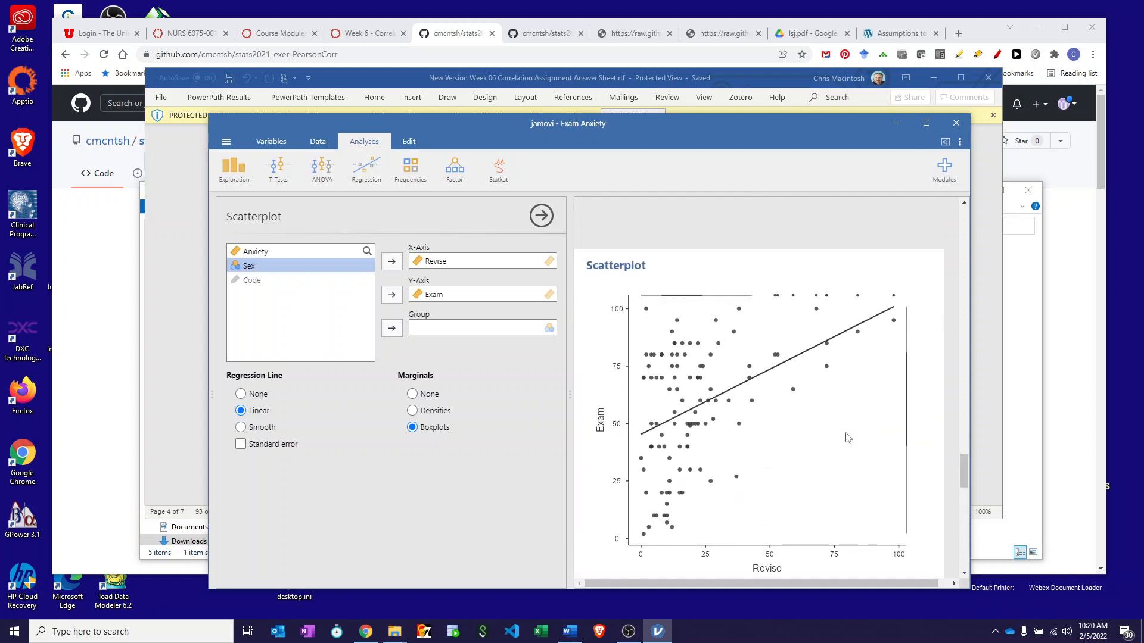
pyautogui.scroll(-1, 846, 437)
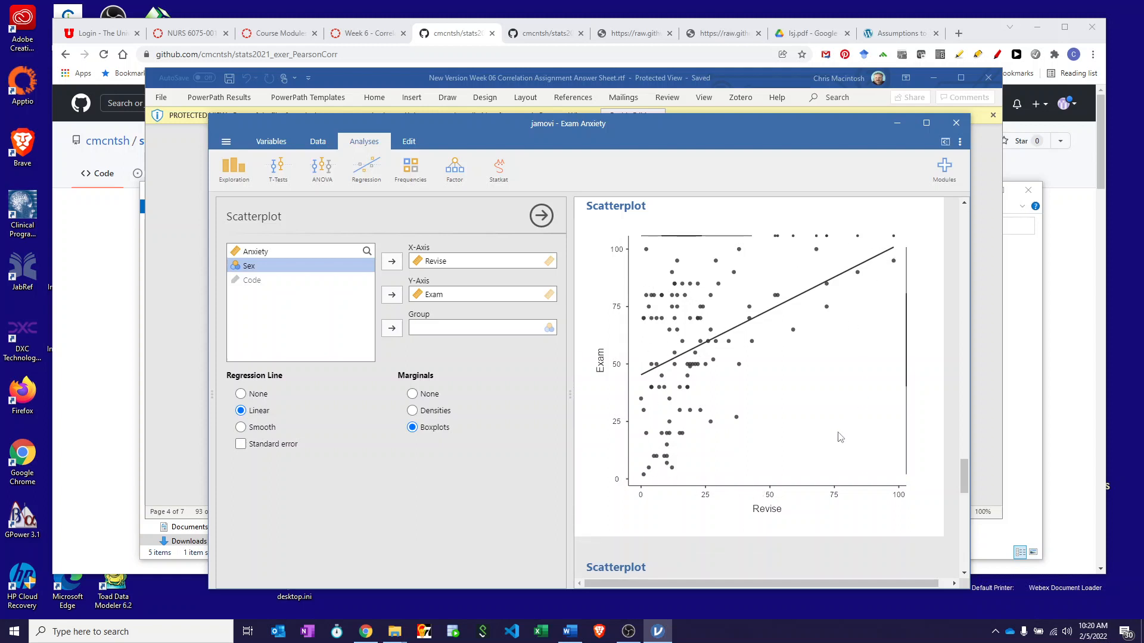
pyautogui.scroll(-7, 806, 447)
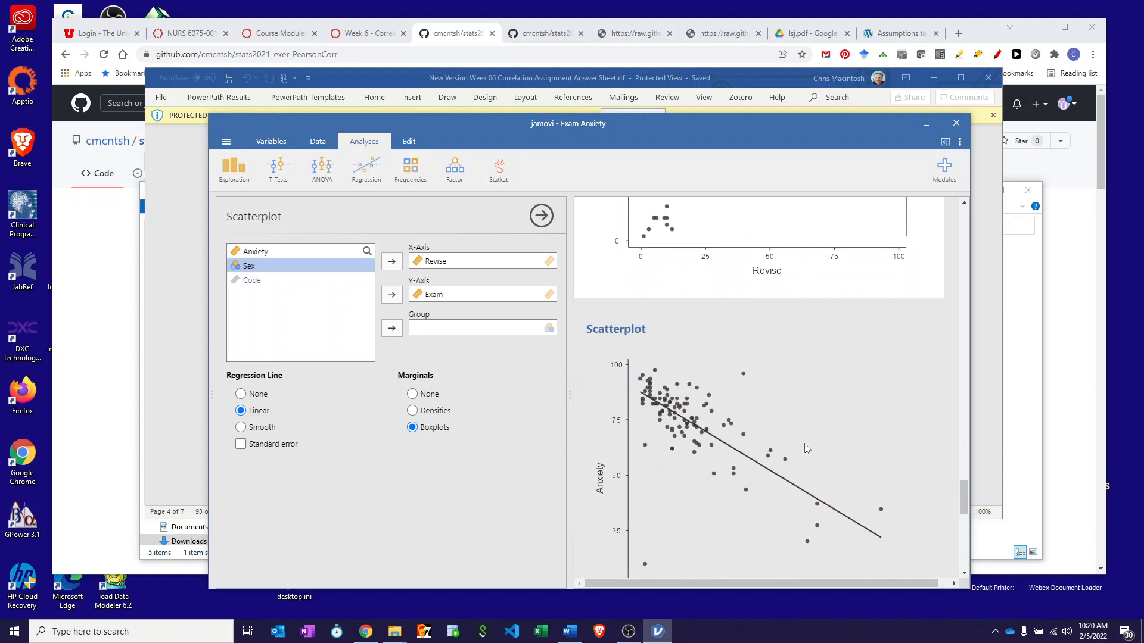
# Return to the Word answer sheet and read the sections from the assumptions through hypotheses, rejection criteria and Pearson correlation calculation
pyautogui.click(153, 255)
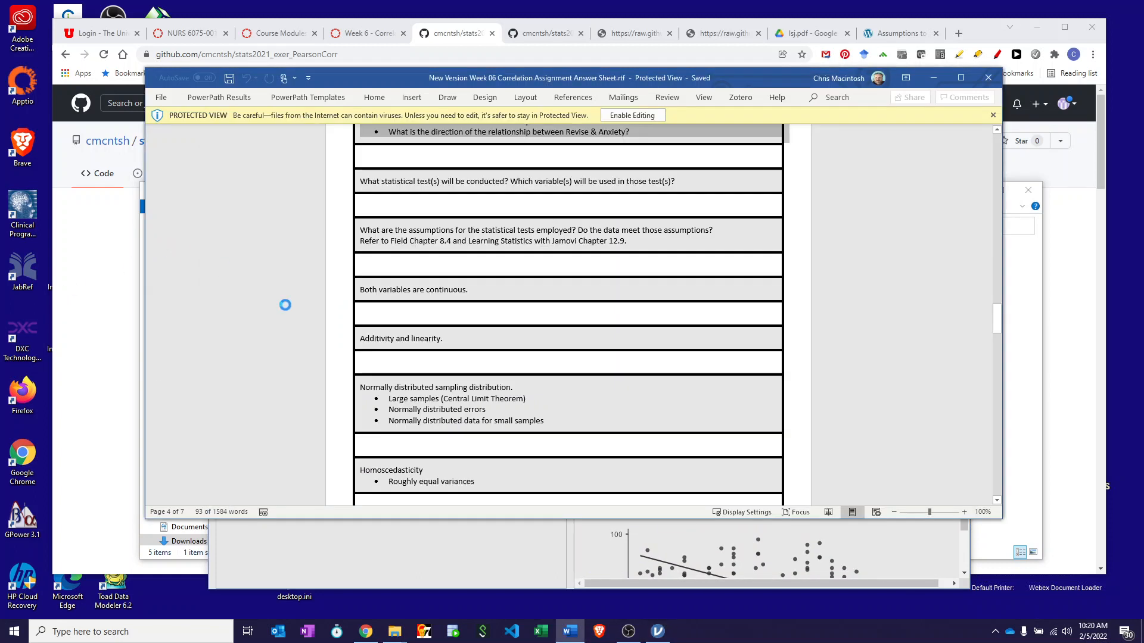
pyautogui.scroll(-2, 390, 376)
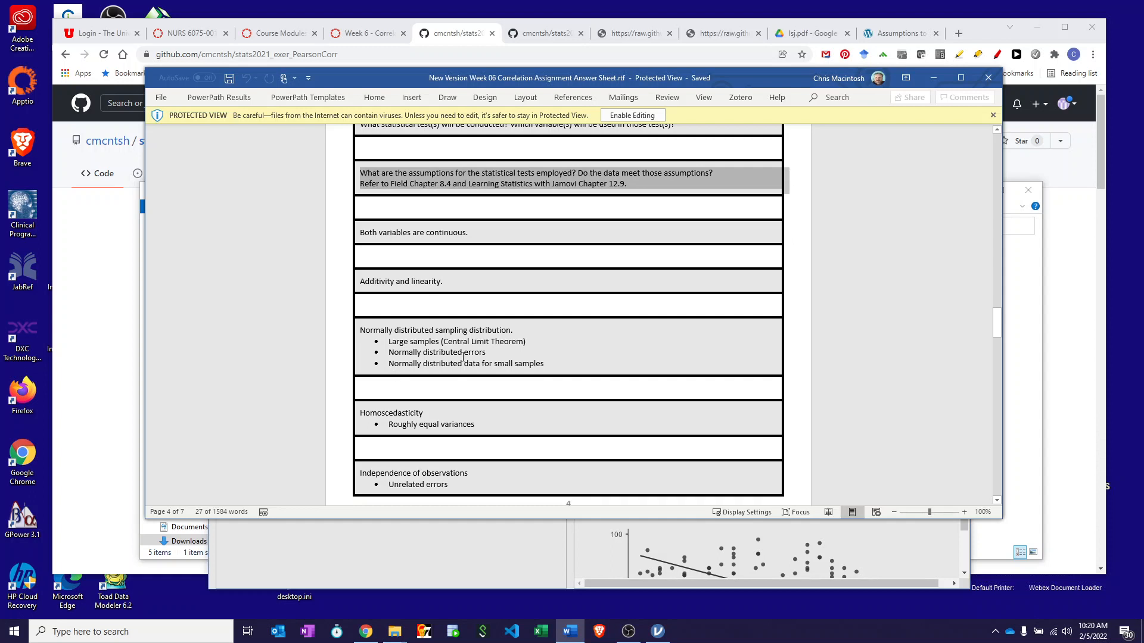
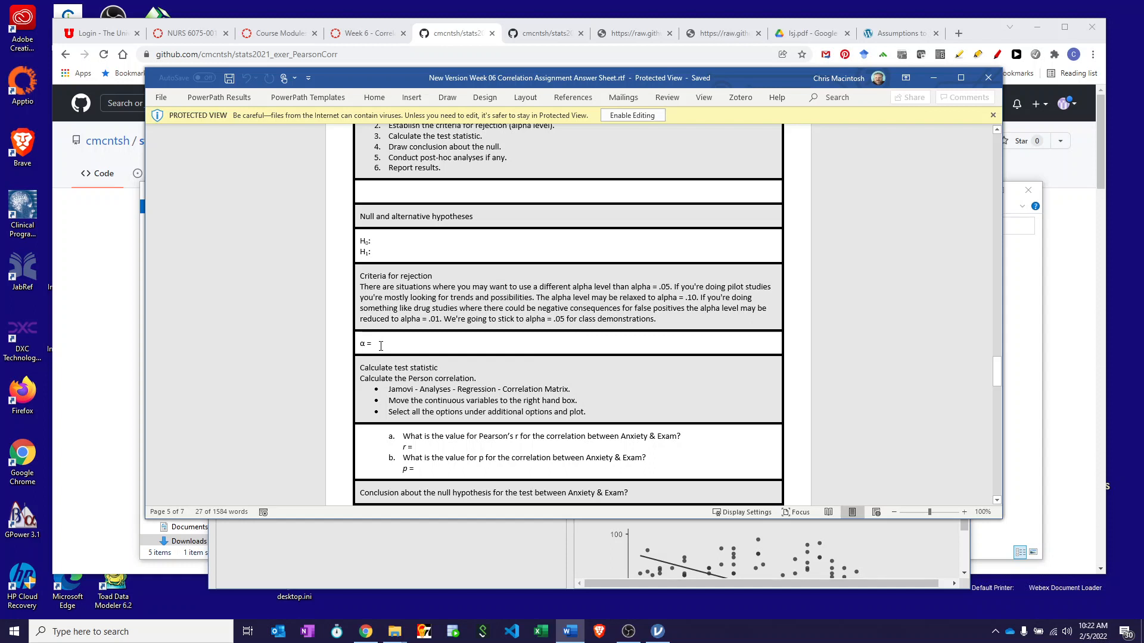
pyautogui.scroll(-1, 402, 341)
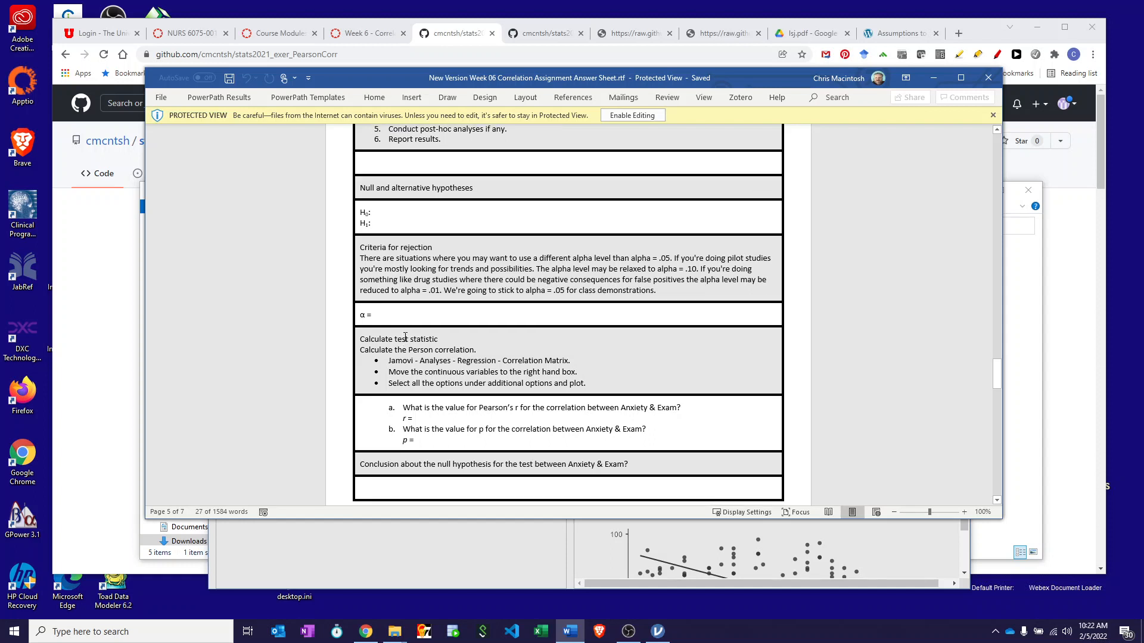
pyautogui.scroll(-3, 405, 337)
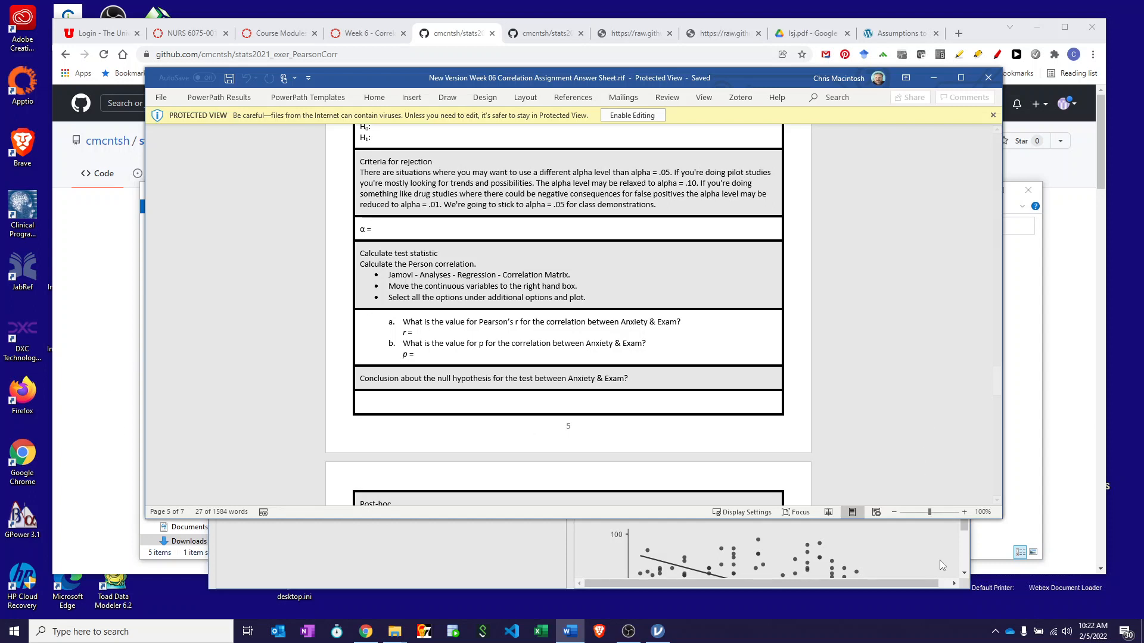
# Switch to jamovi and create a correlation matrix with the variables Revise, Exam and Anxiety
pyautogui.click(519, 573)
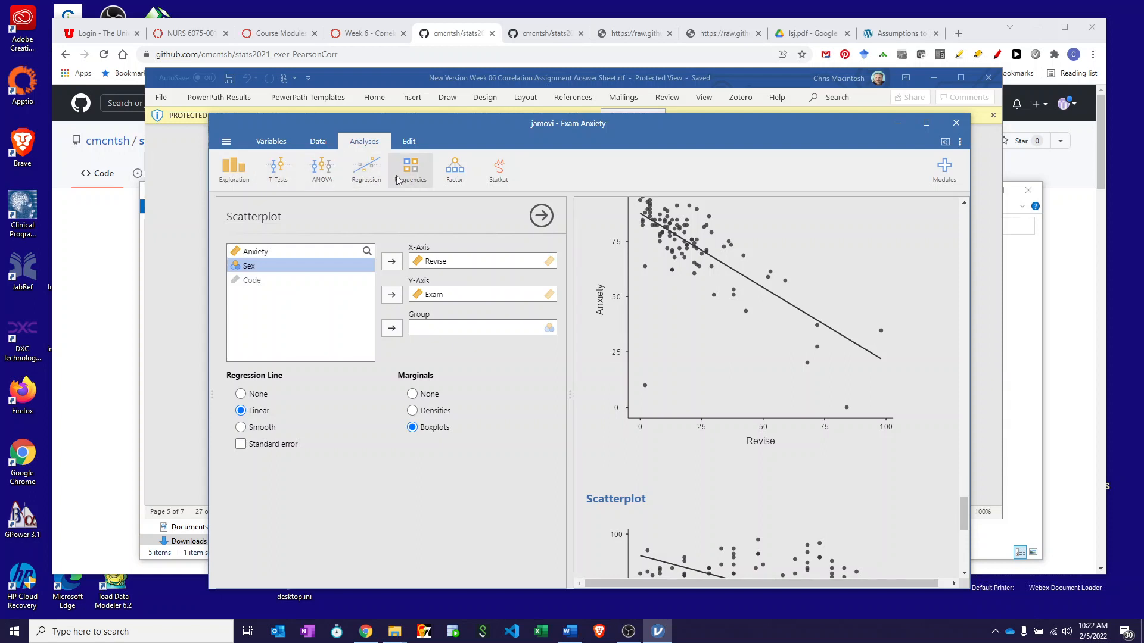
pyautogui.click(371, 175)
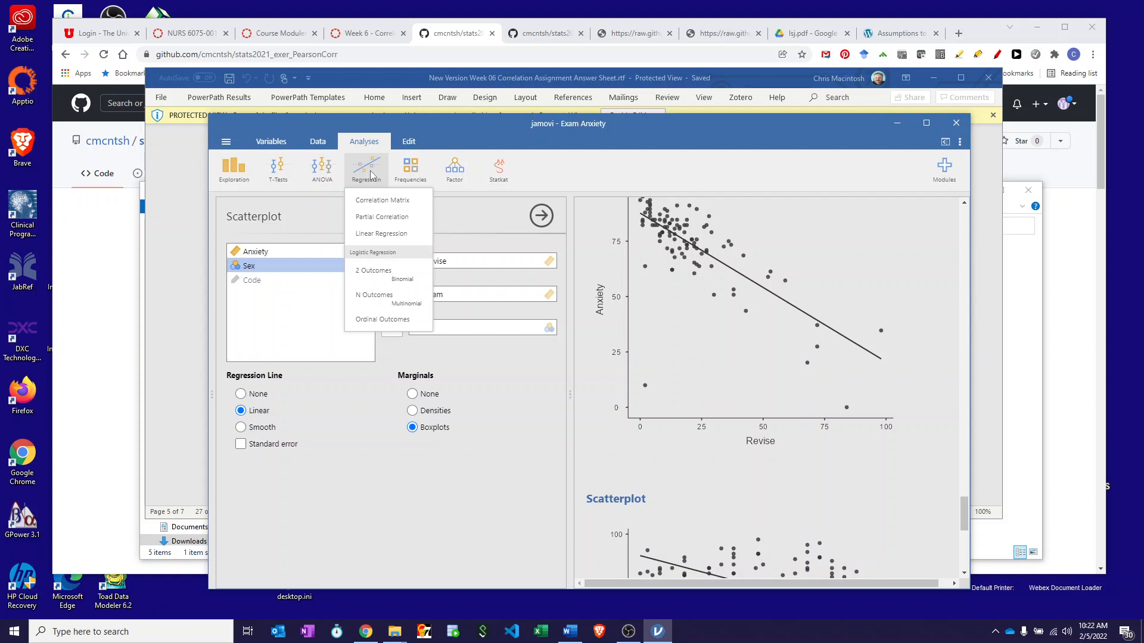
pyautogui.click(372, 202)
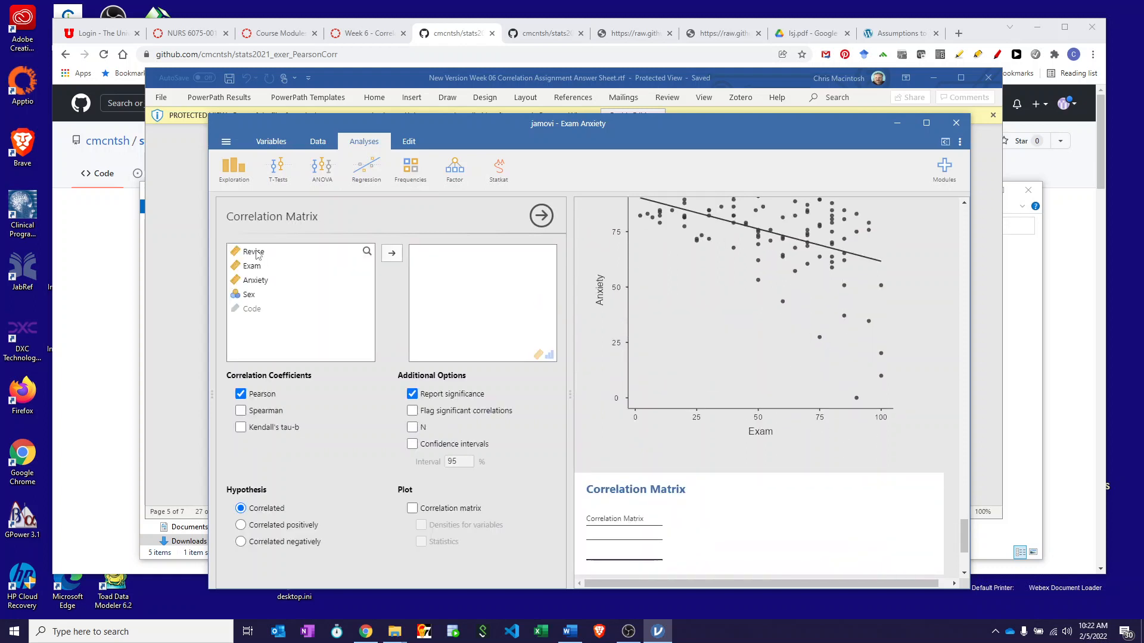
pyautogui.doubleClick(255, 252)
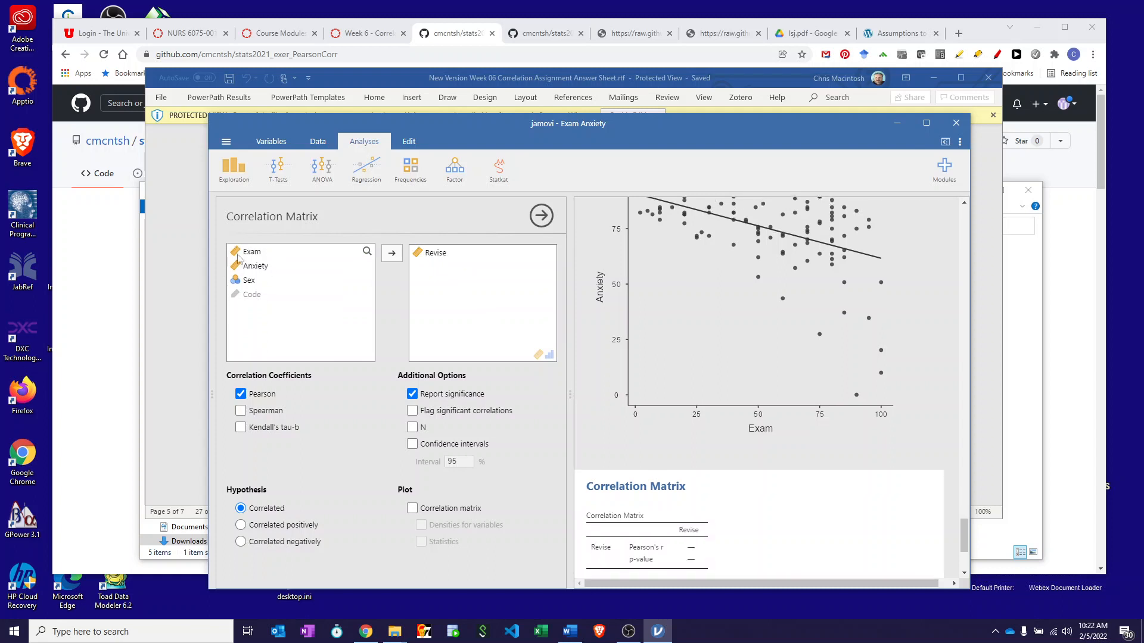
pyautogui.doubleClick(255, 252)
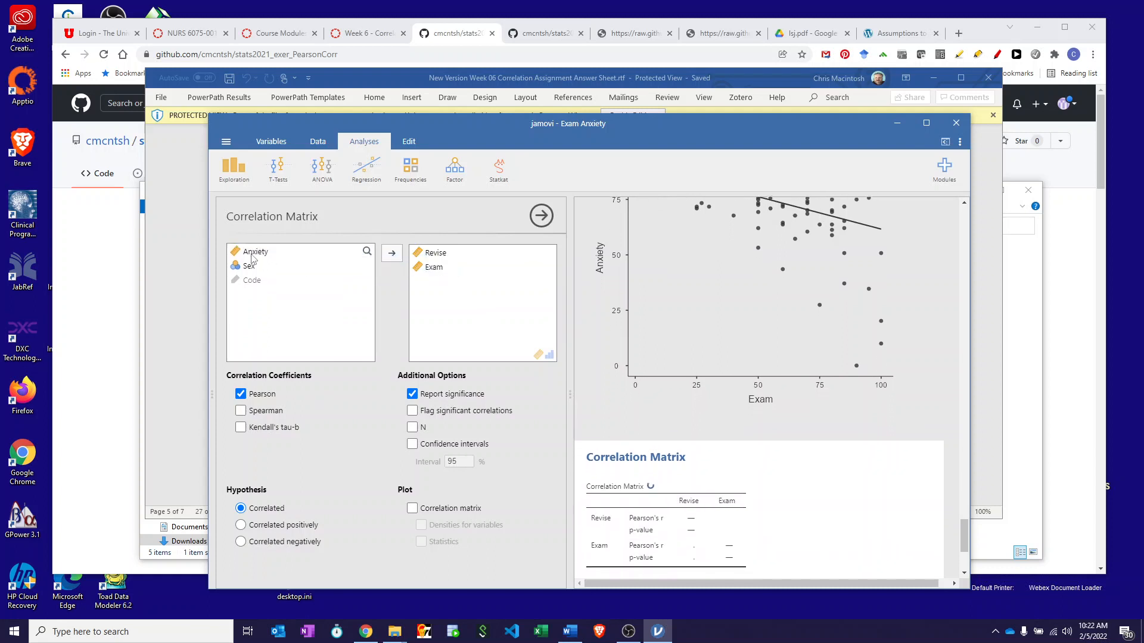
pyautogui.moveTo(256, 252); pyautogui.dragTo(459, 288)
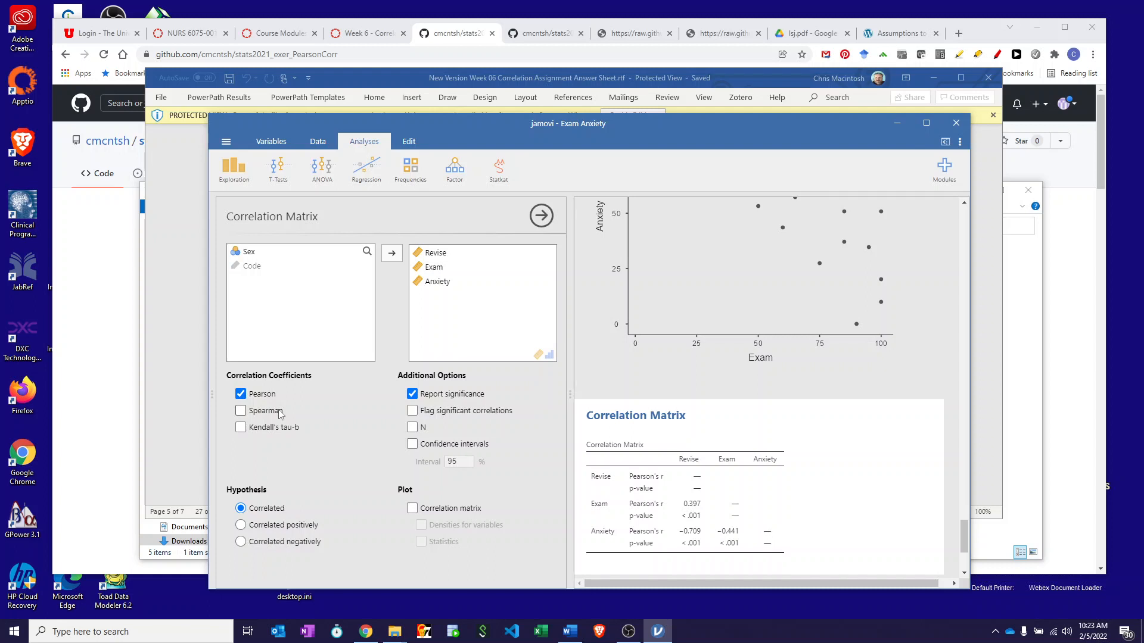
# Add Spearman coefficients to the correlation matrix and flag the significant correlations
pyautogui.click(241, 411)
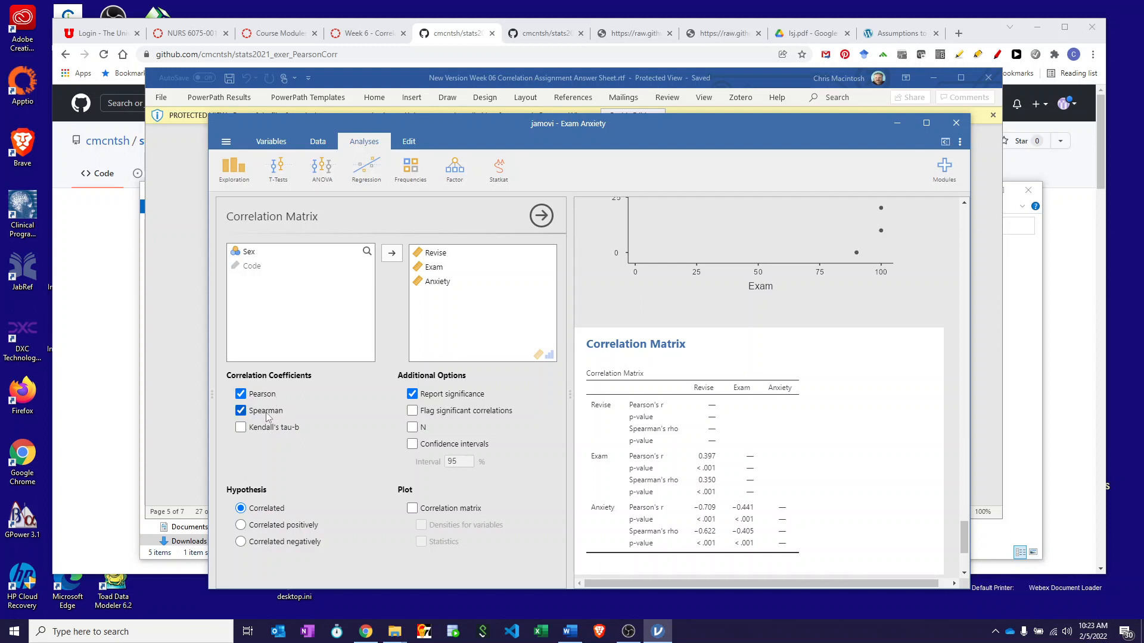
pyautogui.click(412, 411)
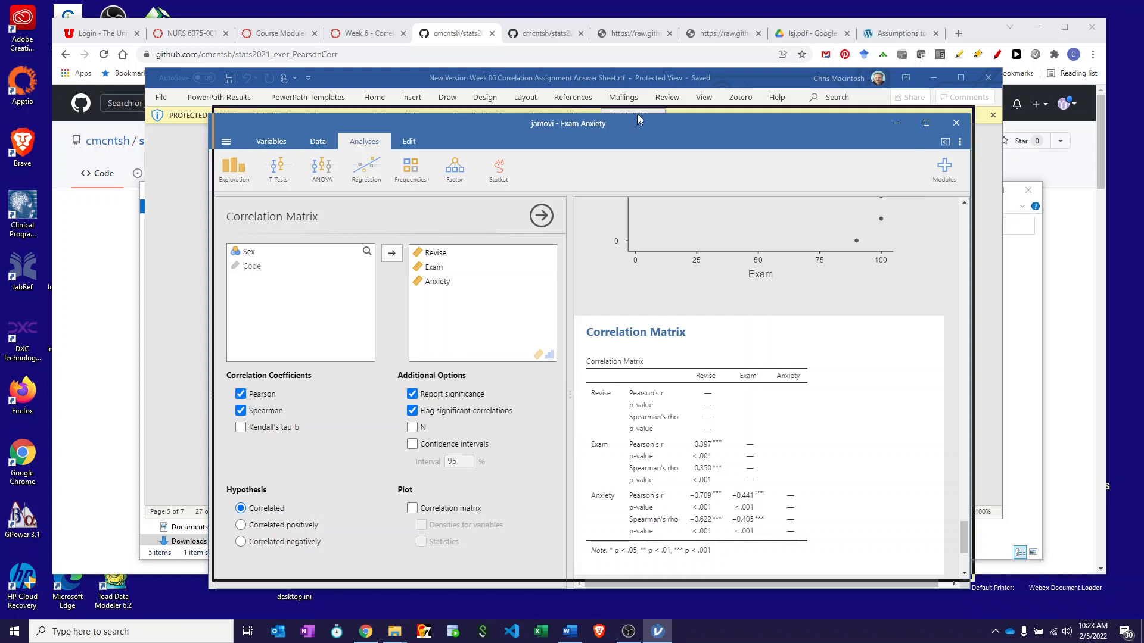
pyautogui.moveTo(637, 123); pyautogui.dragTo(641, 80)
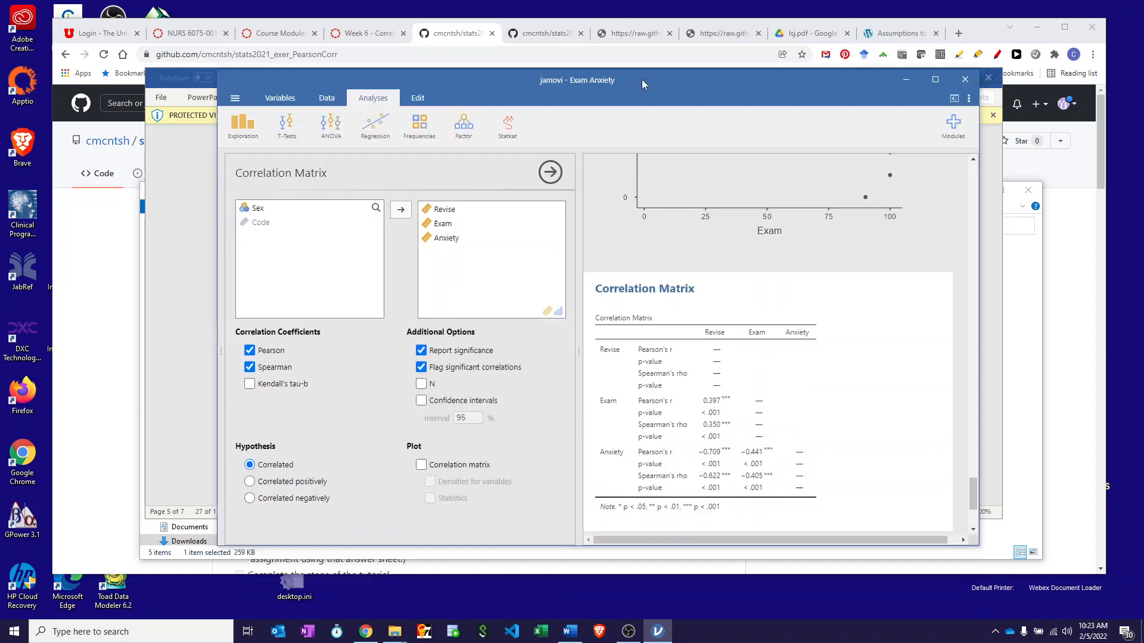
# Add a correlation matrix plot with statistics, trying the variable densities and leaving them off
pyautogui.click(421, 465)
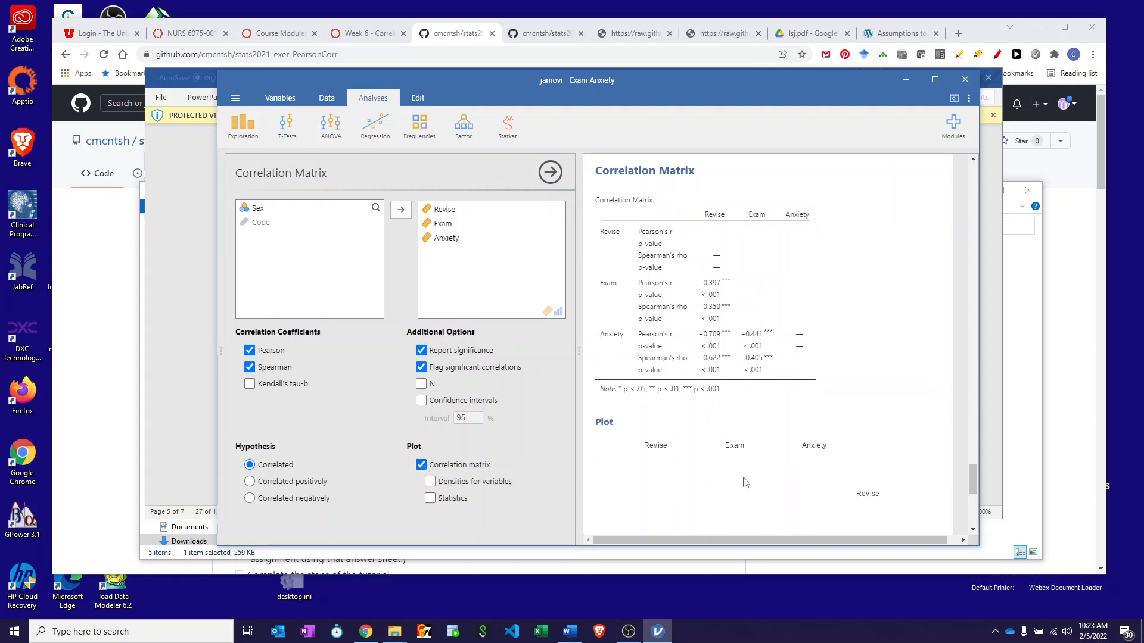
pyautogui.scroll(-4, 750, 481)
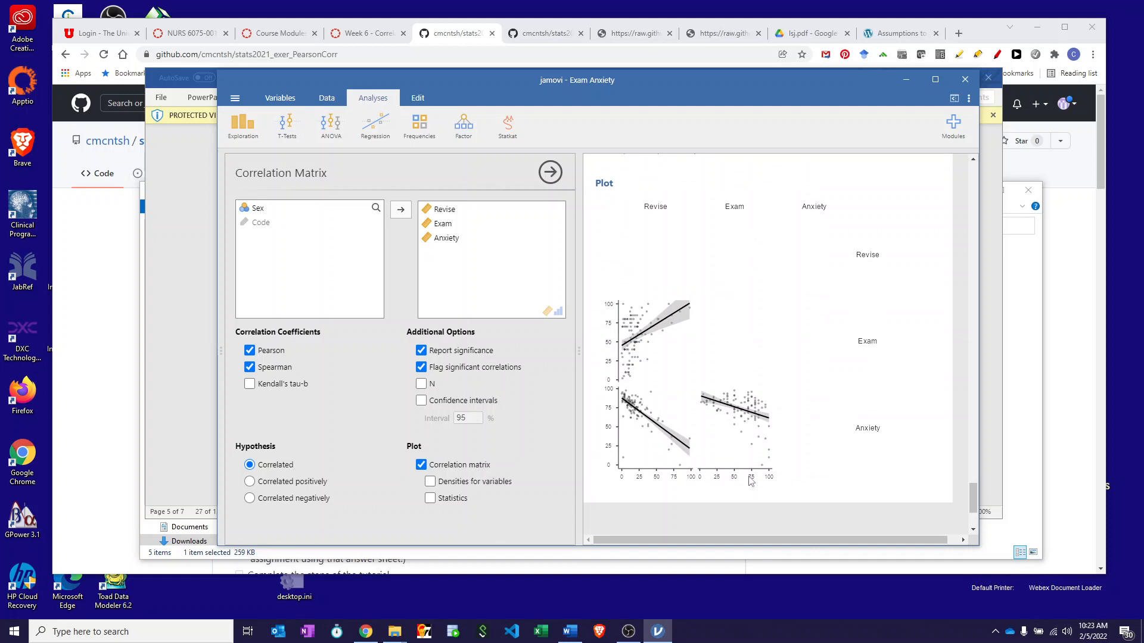
pyautogui.click(430, 498)
pyautogui.click(430, 482)
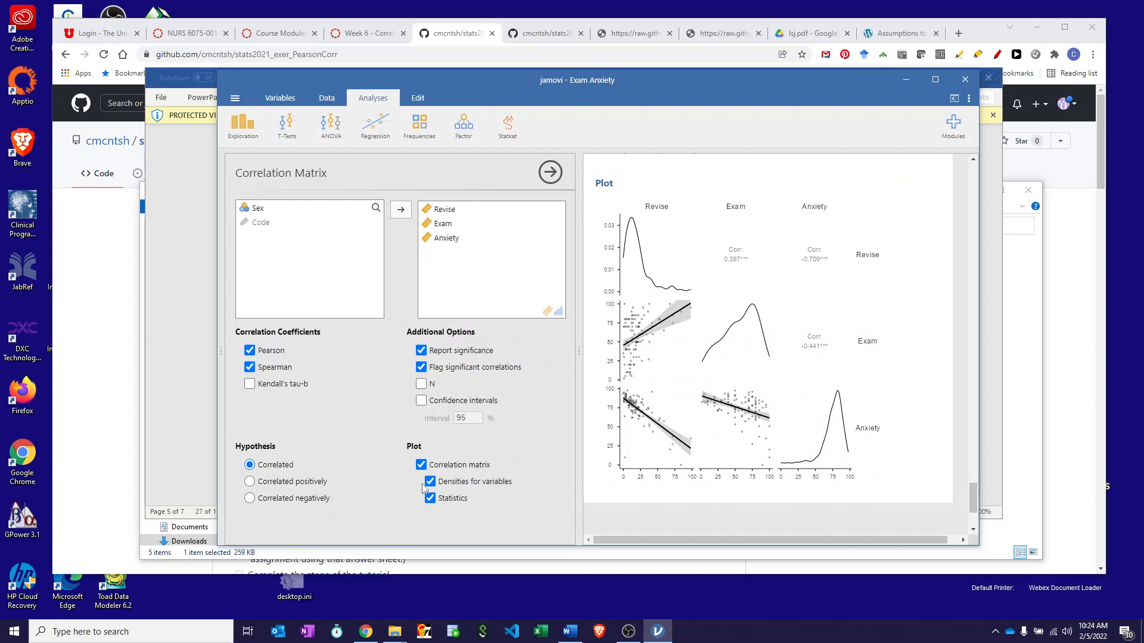
pyautogui.click(430, 481)
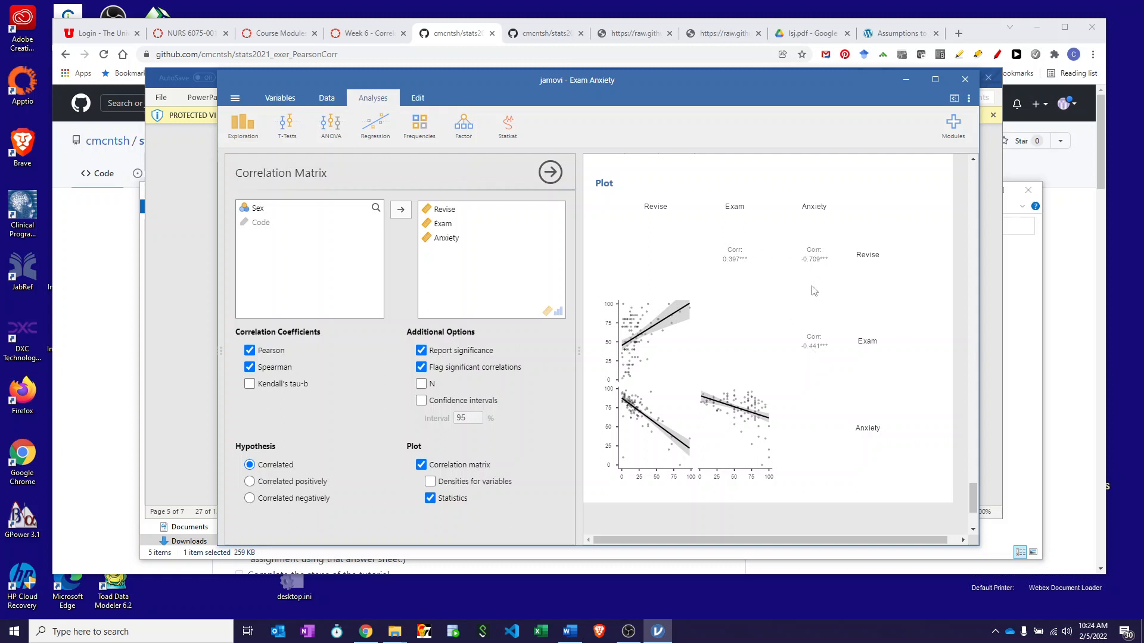
# Remove the Spearman coefficients and examine the Pearson correlations, p-values and matrix plots
pyautogui.scroll(4, 827, 357)
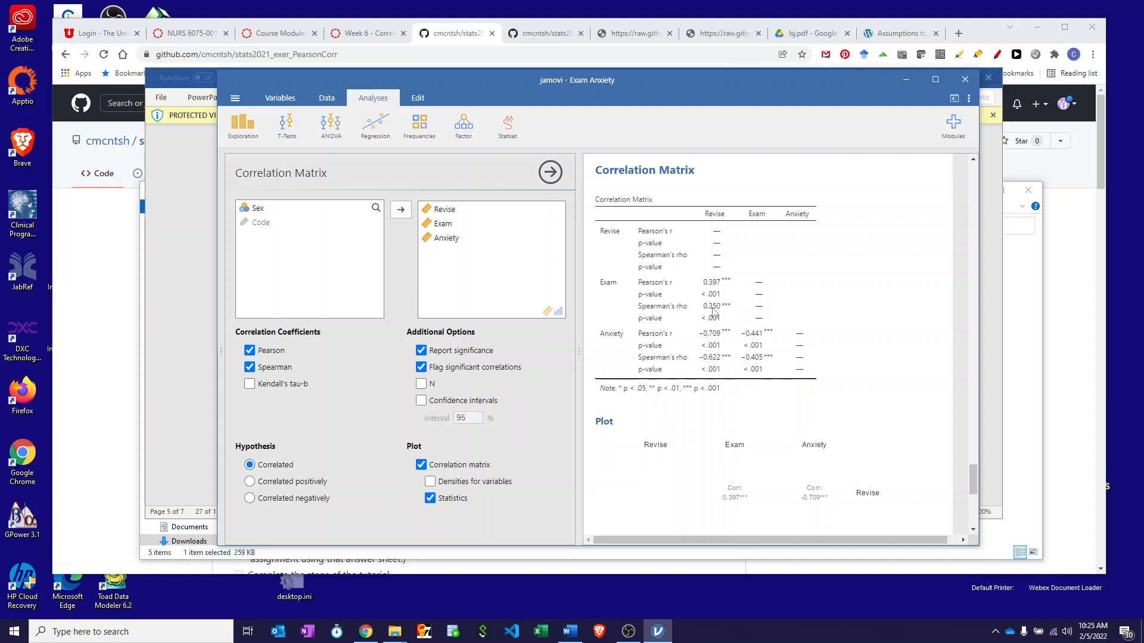
pyautogui.click(250, 367)
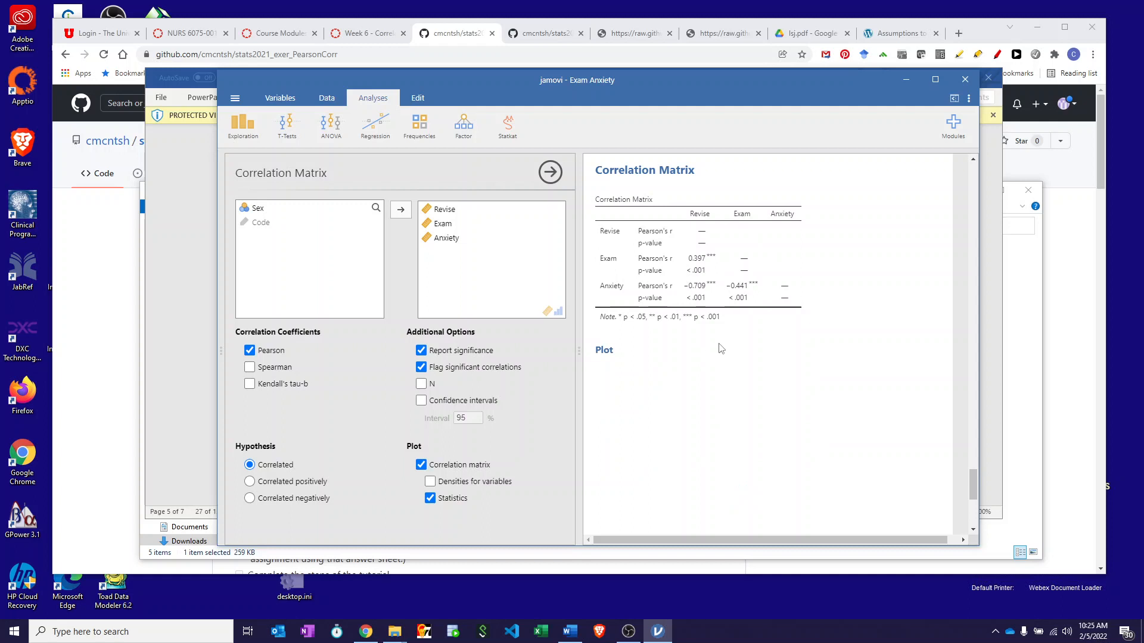
pyautogui.scroll(2, 718, 350)
pyautogui.scroll(-1, 749, 404)
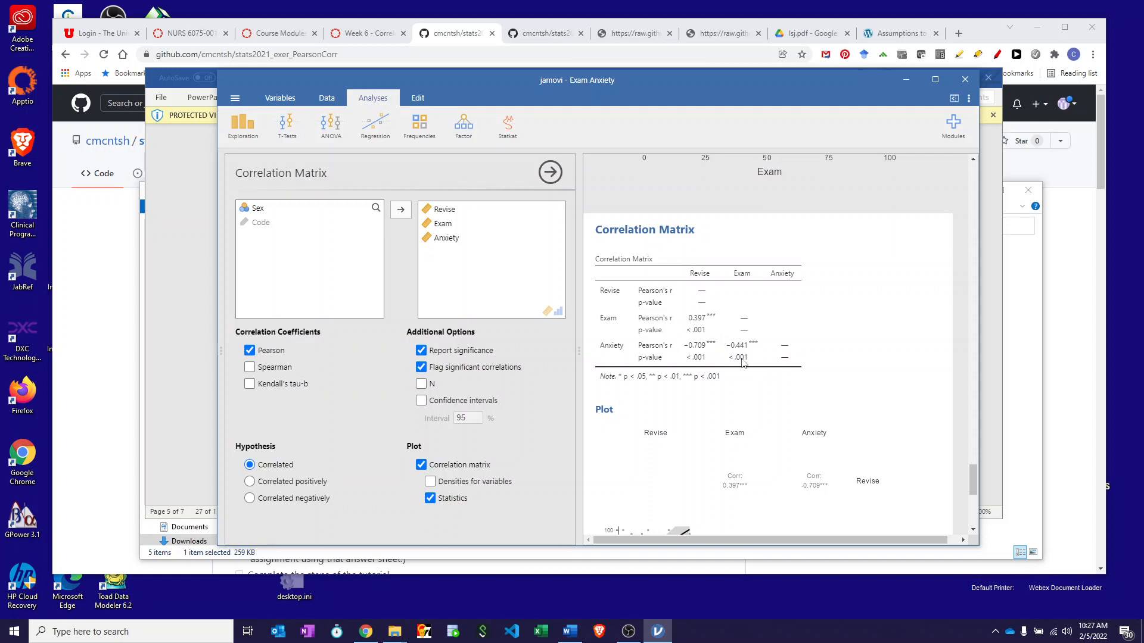
pyautogui.scroll(-3, 743, 363)
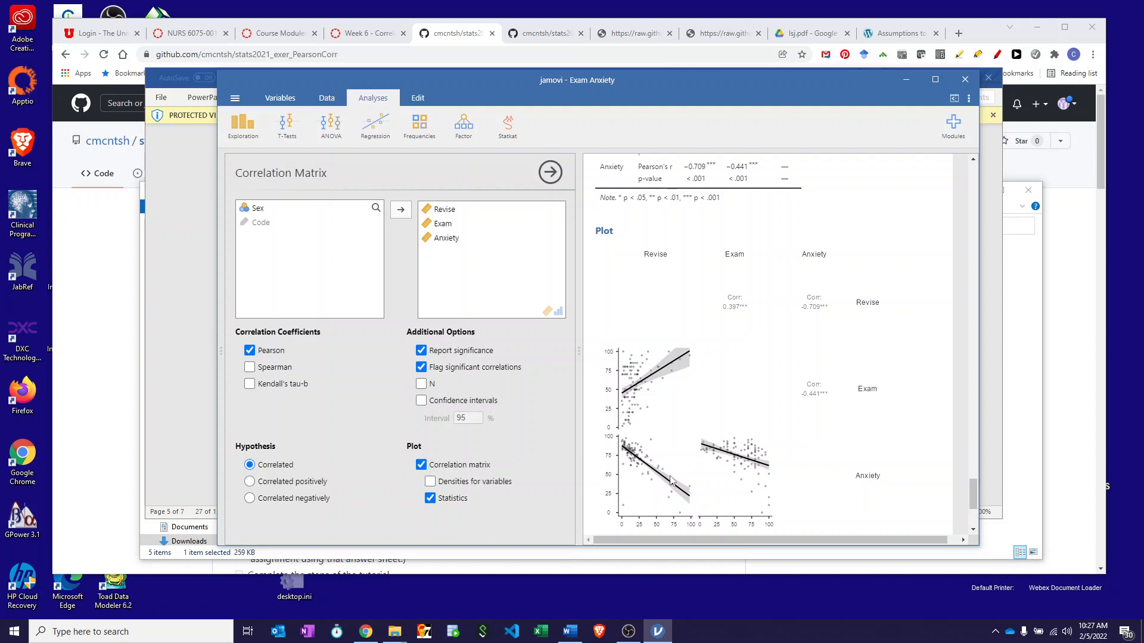
pyautogui.scroll(3, 678, 453)
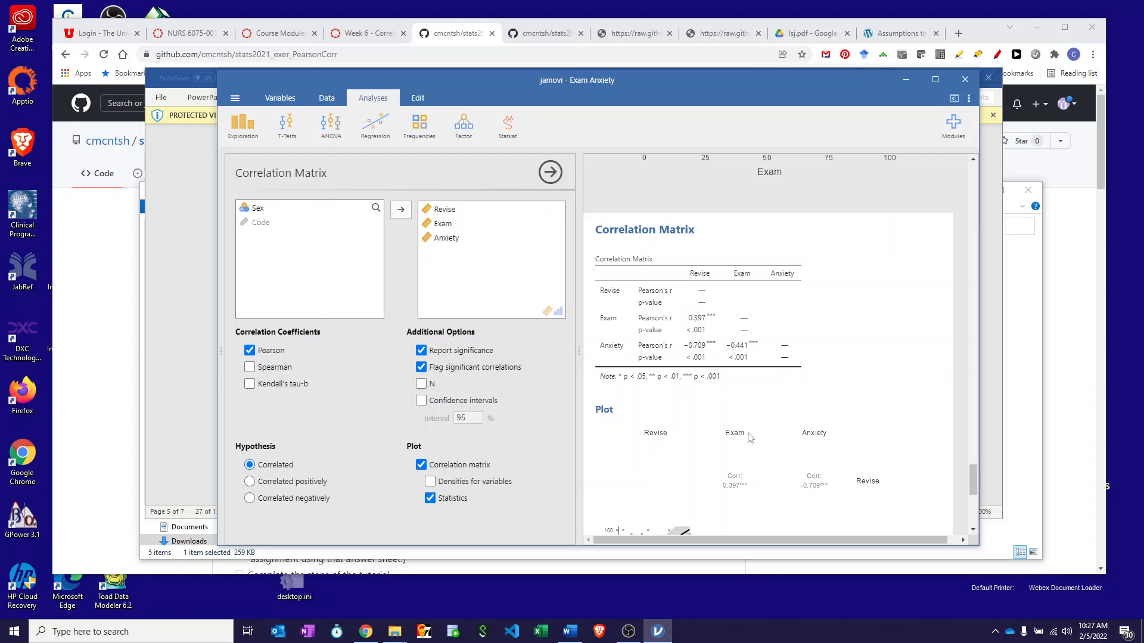
pyautogui.scroll(-5, 749, 438)
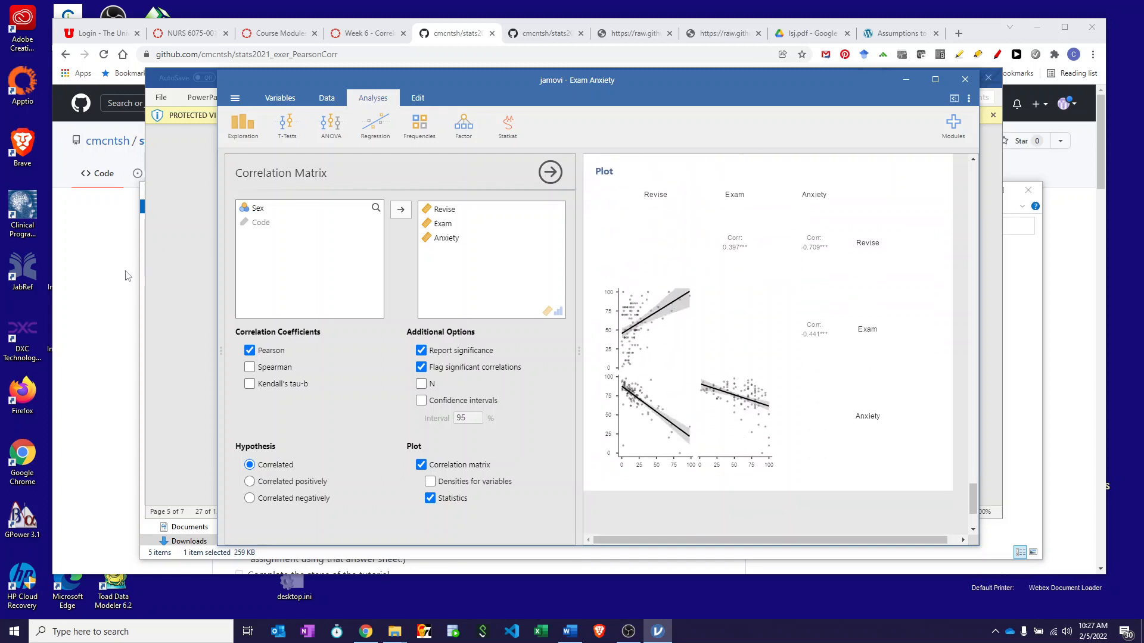
# Switch to the Word answer sheet, highlight the test statistic instructions and move the window to uncover part of jamovi
pyautogui.click(166, 297)
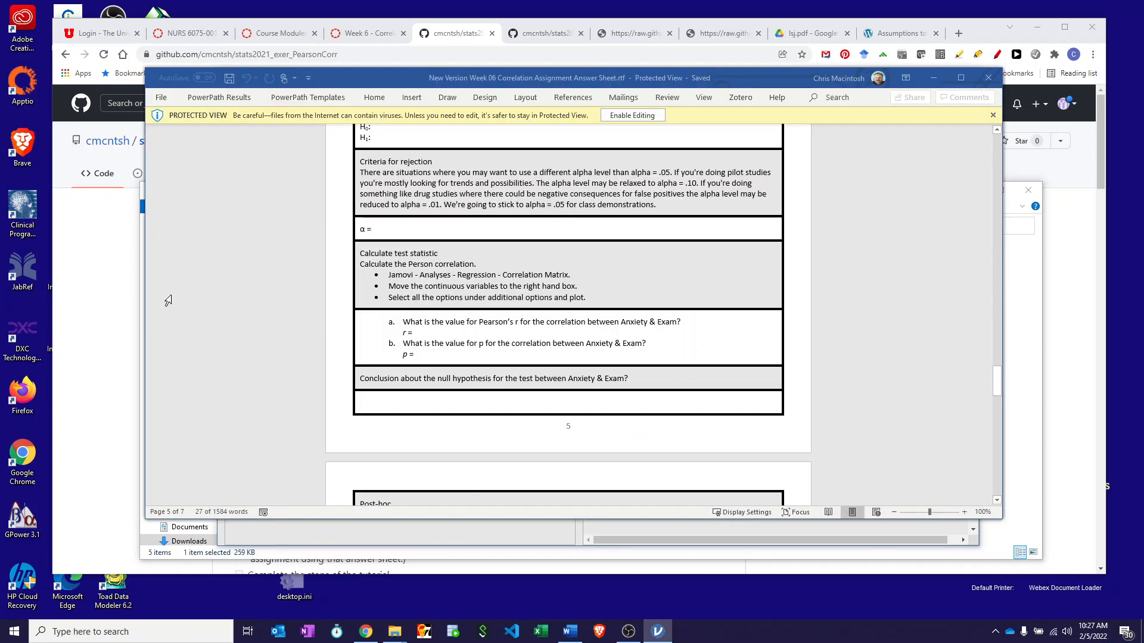
pyautogui.click(342, 307)
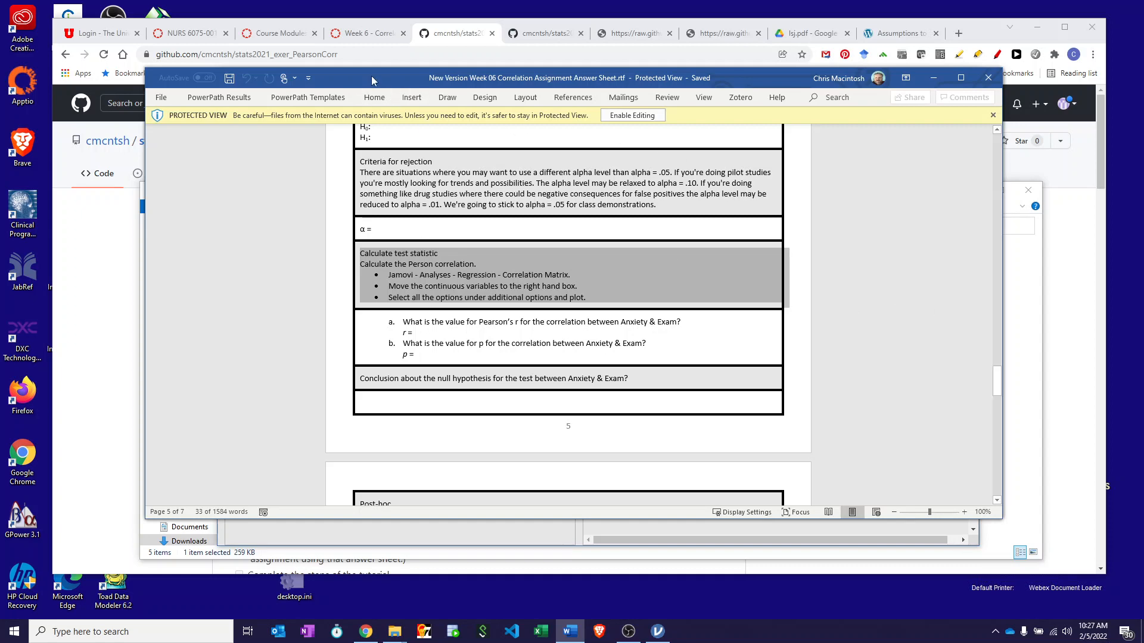
pyautogui.moveTo(371, 77); pyautogui.dragTo(357, 156)
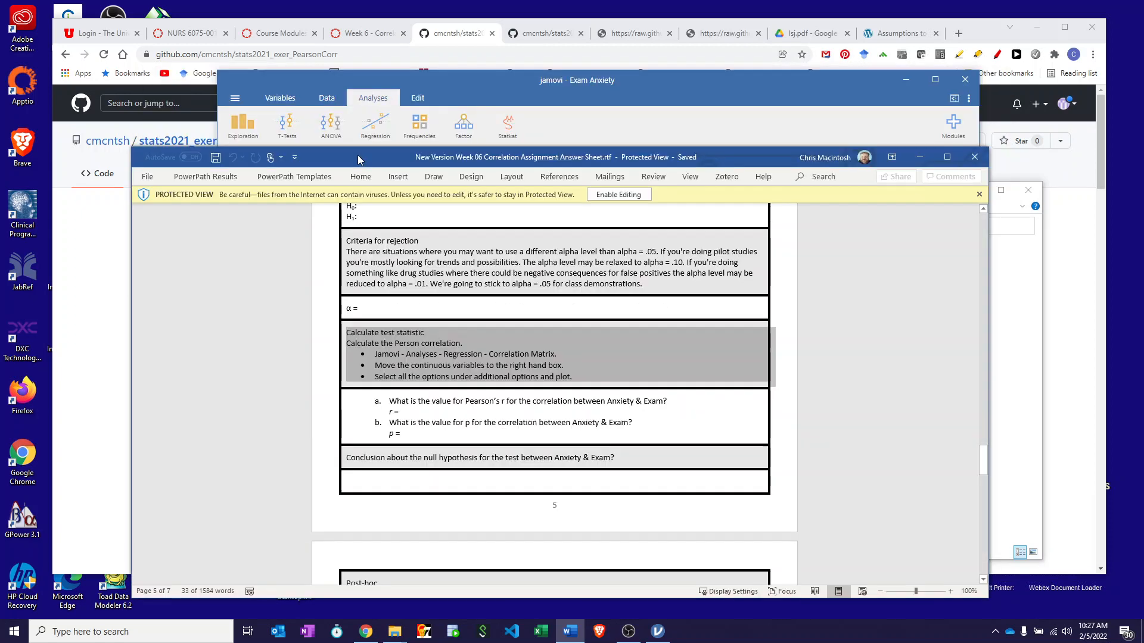
# Switch to jamovi and examine the Anxiety and Exam correlation in the matrix table and its scatterplot
pyautogui.click(451, 90)
pyautogui.scroll(3, 672, 296)
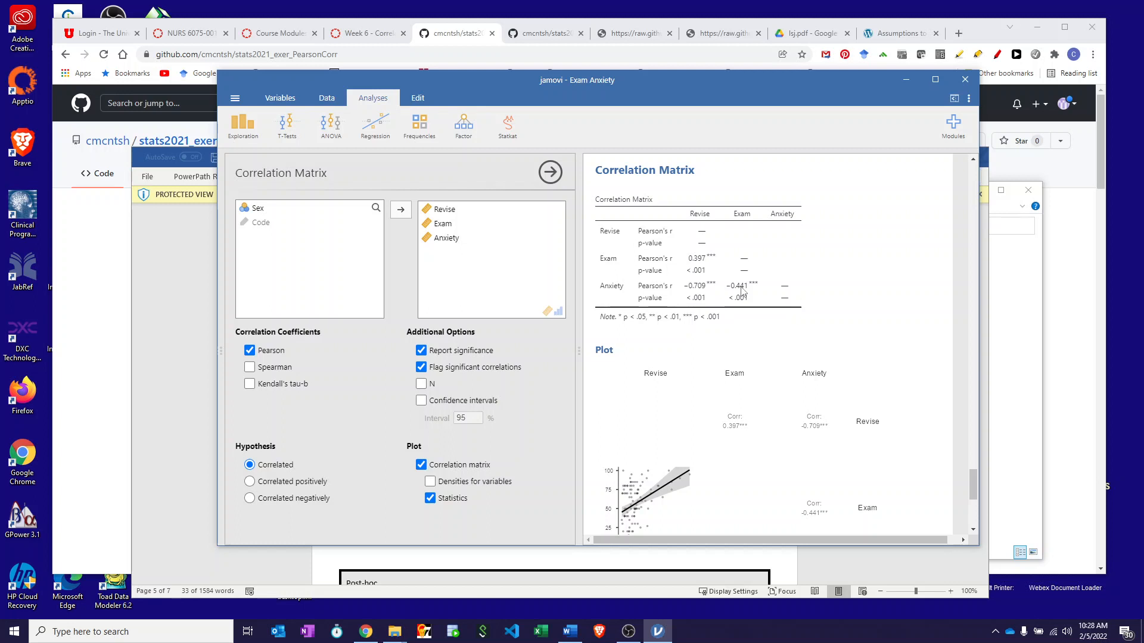
pyautogui.scroll(-3, 742, 290)
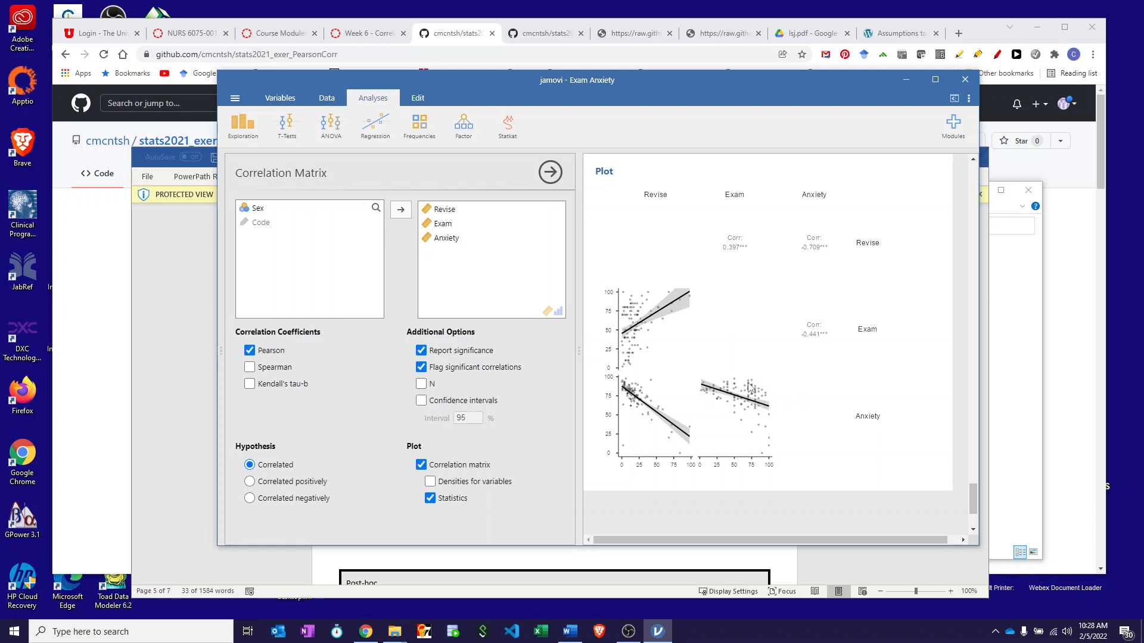
pyautogui.scroll(4, 750, 387)
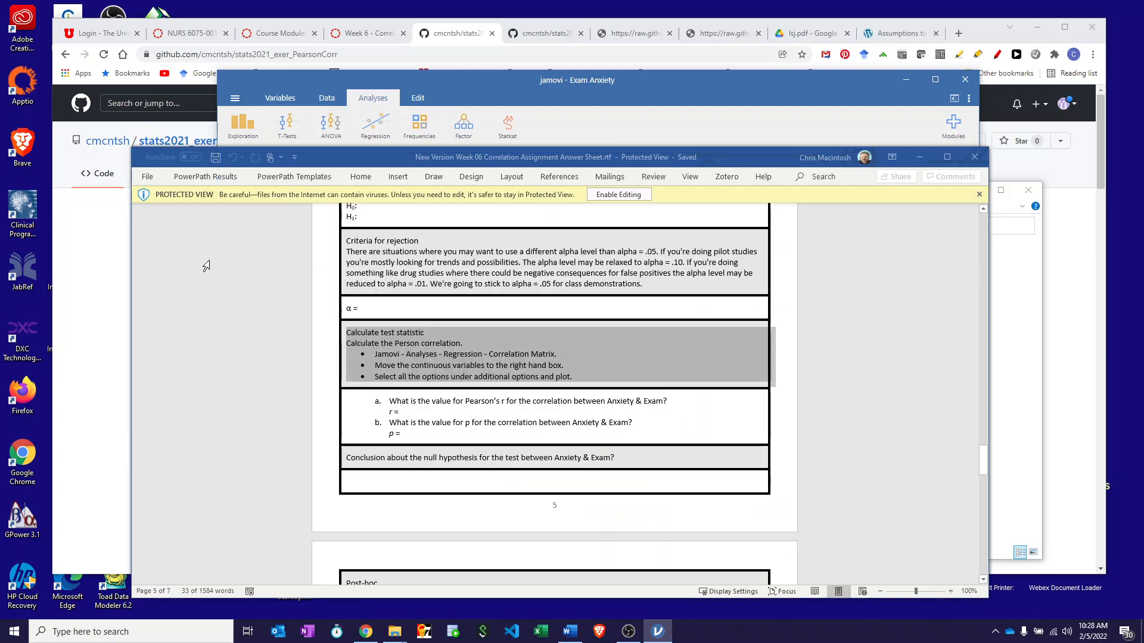
# Return to the Word answer sheet and read from the rejection criteria through the null hypothesis conclusion and post-hoc questions
pyautogui.click(207, 266)
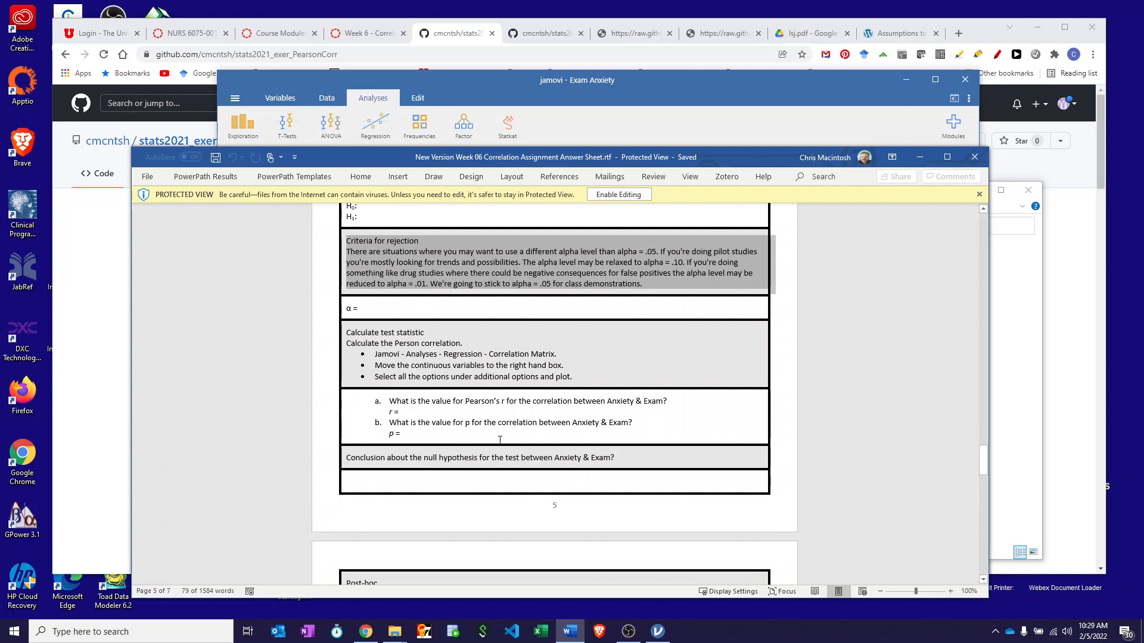
pyautogui.scroll(-1, 500, 439)
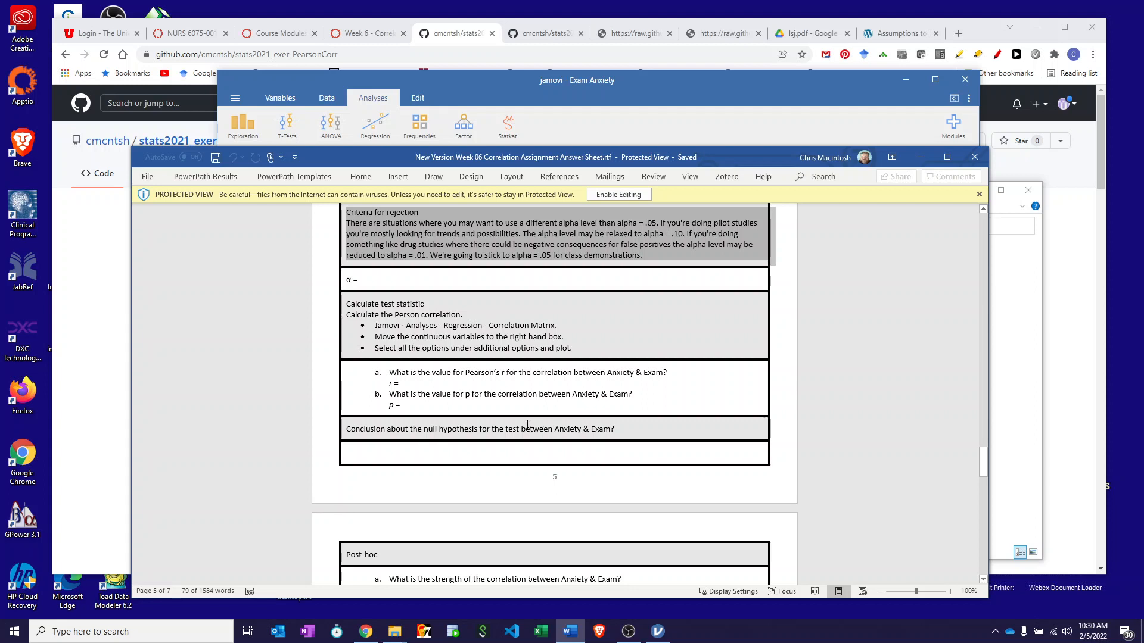
pyautogui.scroll(-4, 527, 424)
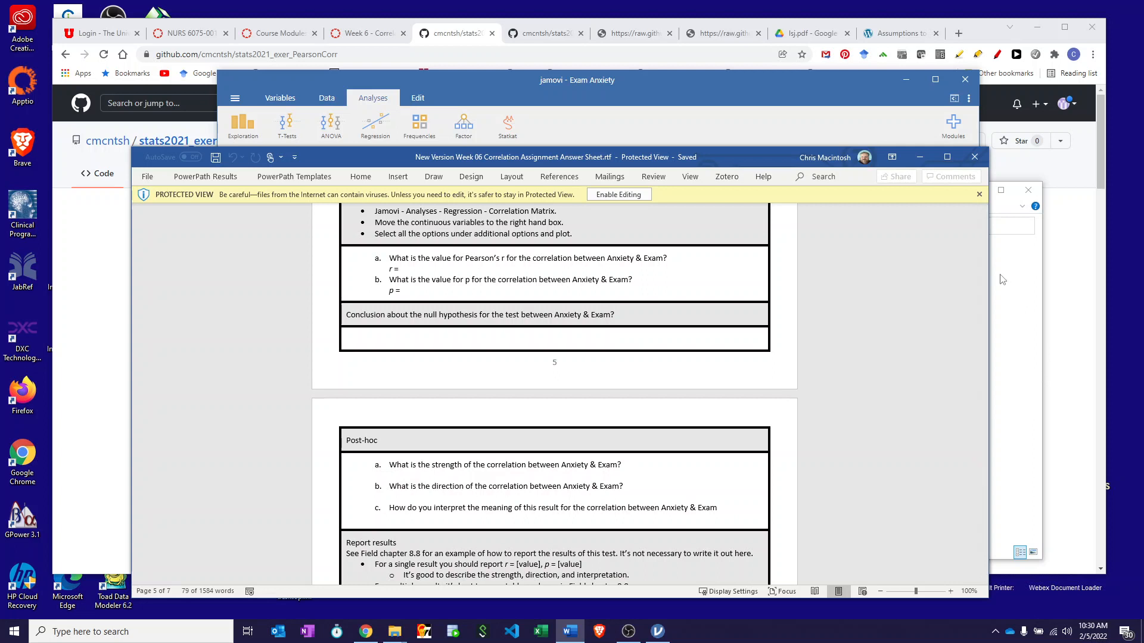
# Check jamovi's Pearson r and p-value for Anxiety and Exam against the Word sheet's test statistic and null hypothesis questions
pyautogui.click(770, 124)
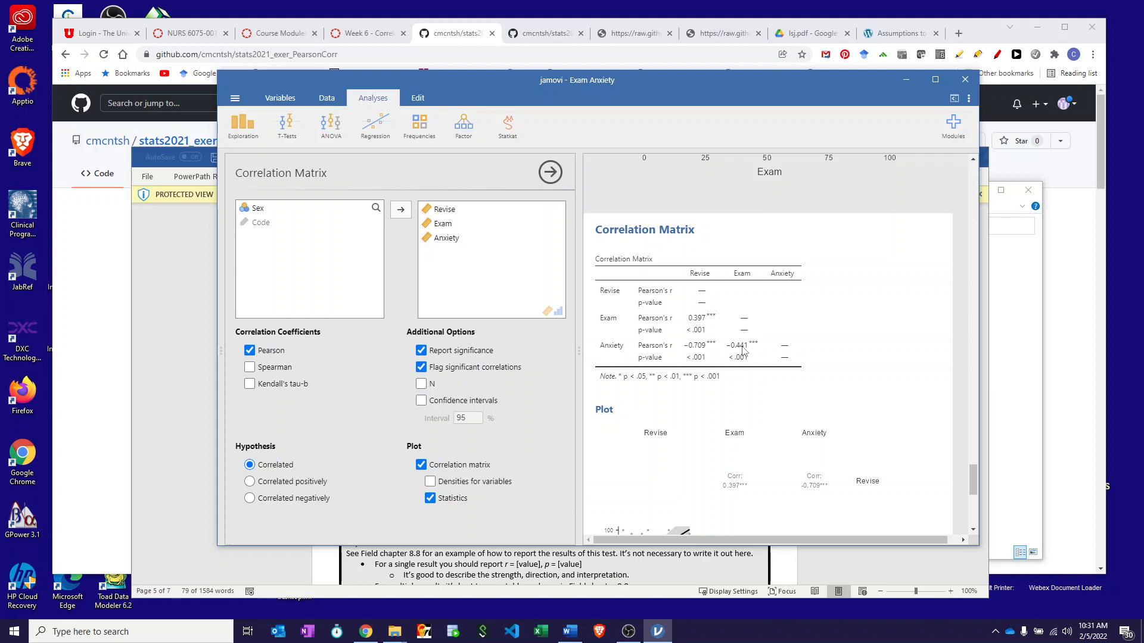
pyautogui.click(184, 301)
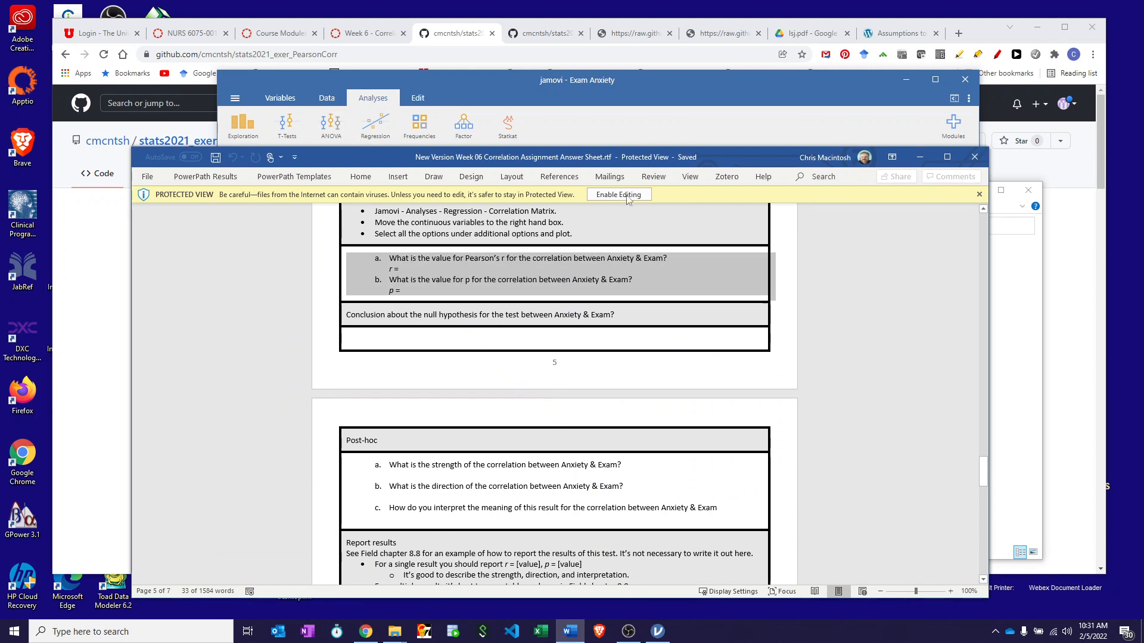
pyautogui.click(675, 85)
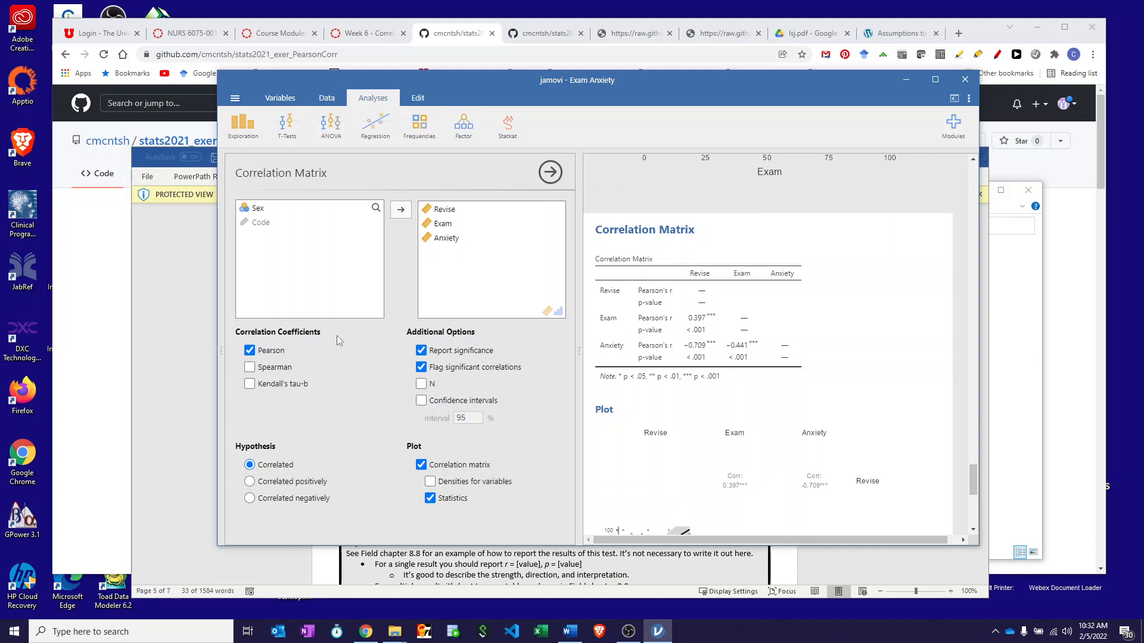
pyautogui.click(162, 322)
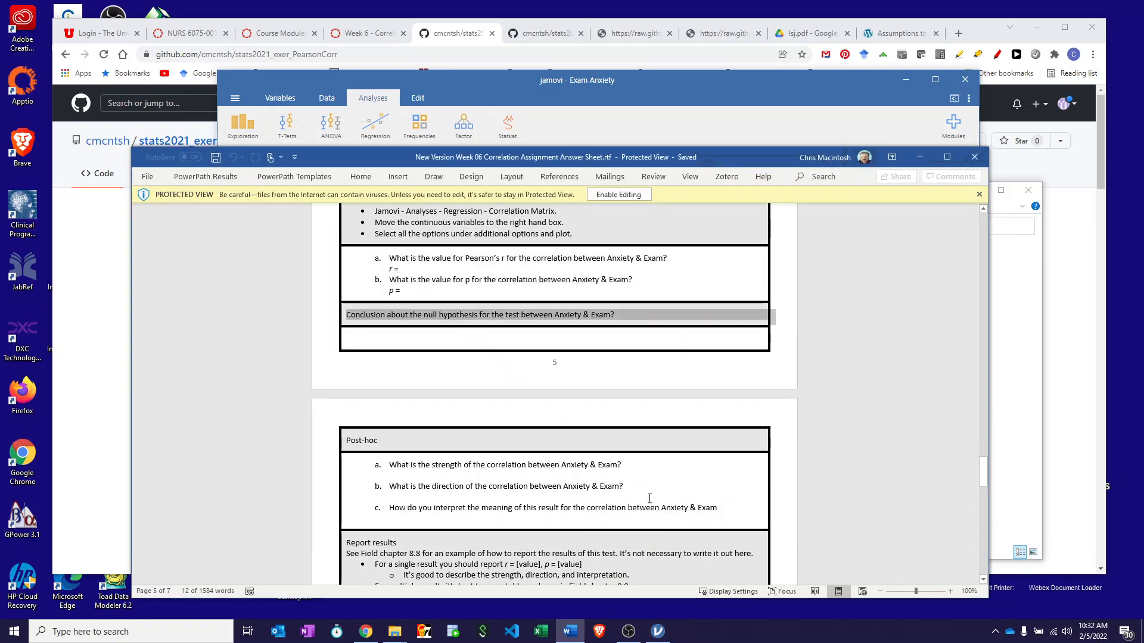
# Examine the correlation table and plots in jamovi, and read the post-hoc and report results sections of the Word answer sheet
pyautogui.click(687, 89)
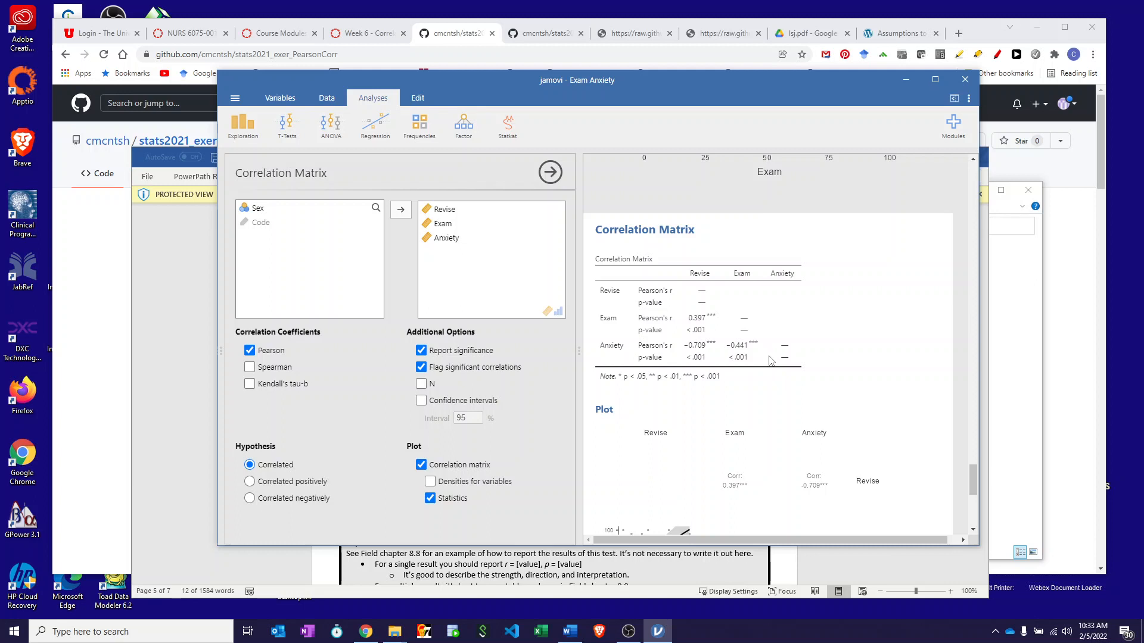
pyautogui.scroll(-5, 768, 361)
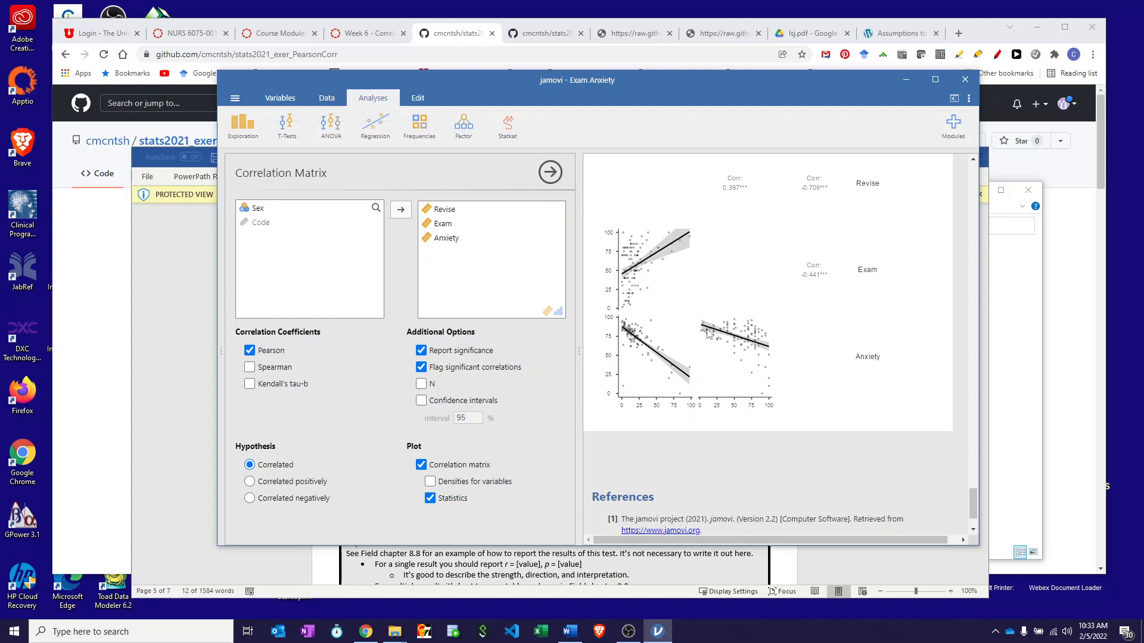
pyautogui.click(179, 326)
pyautogui.scroll(-3, 512, 454)
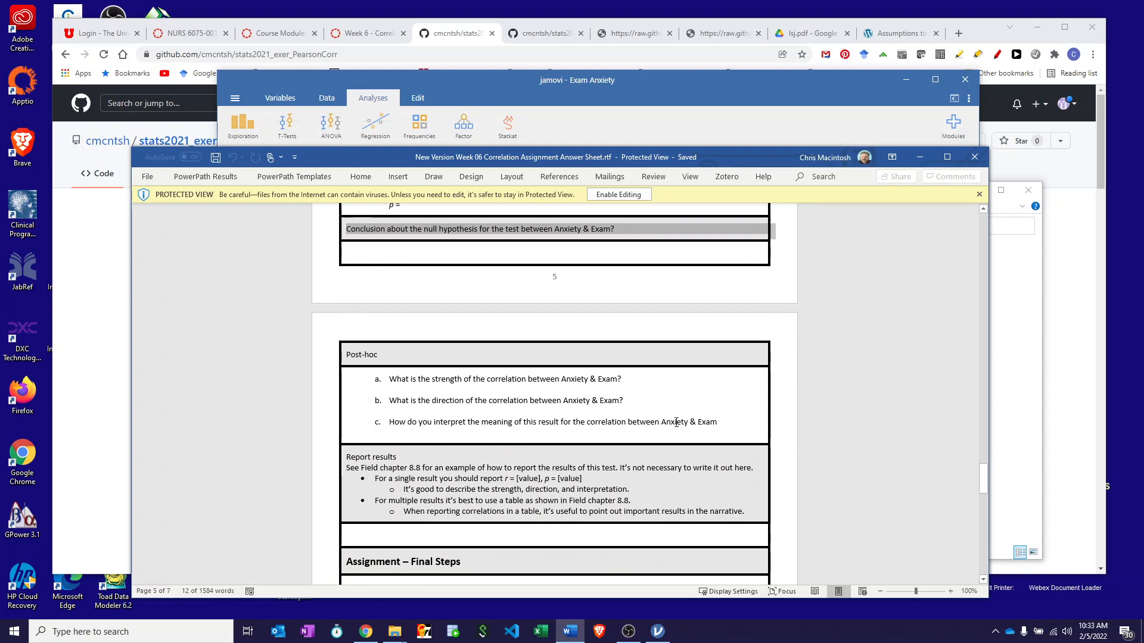
# Compare jamovi's correlation matrix and plots with the answer sheet's report results section, and read the Final Steps section in Word
pyautogui.scroll(-3, 507, 466)
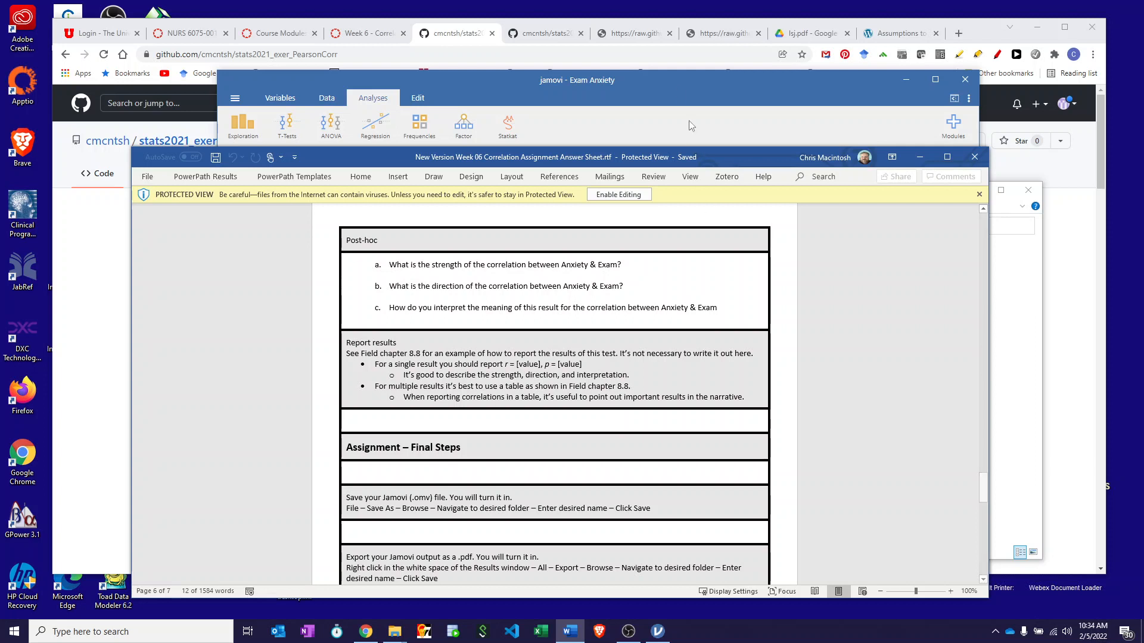
pyautogui.click(674, 84)
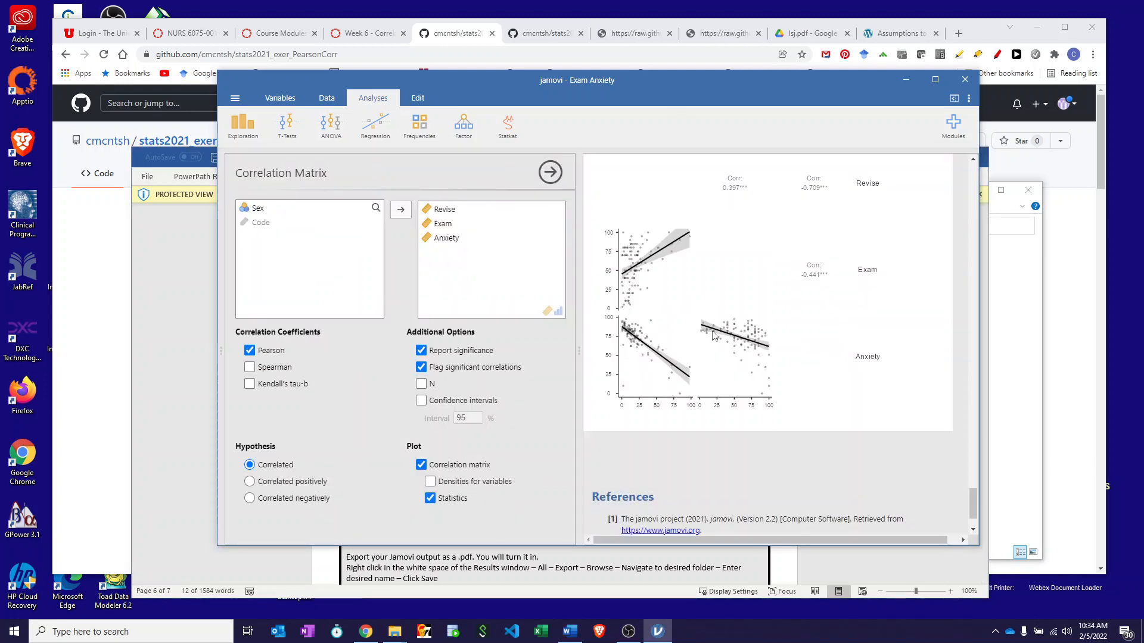
pyautogui.scroll(5, 792, 279)
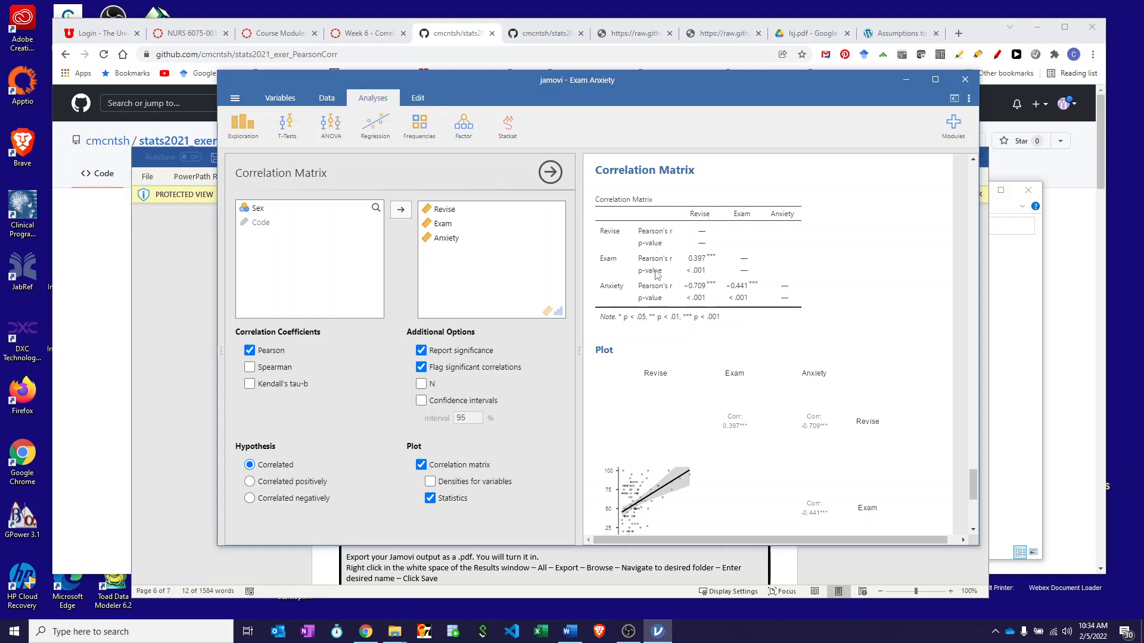
pyautogui.click(186, 283)
pyautogui.scroll(-3, 587, 399)
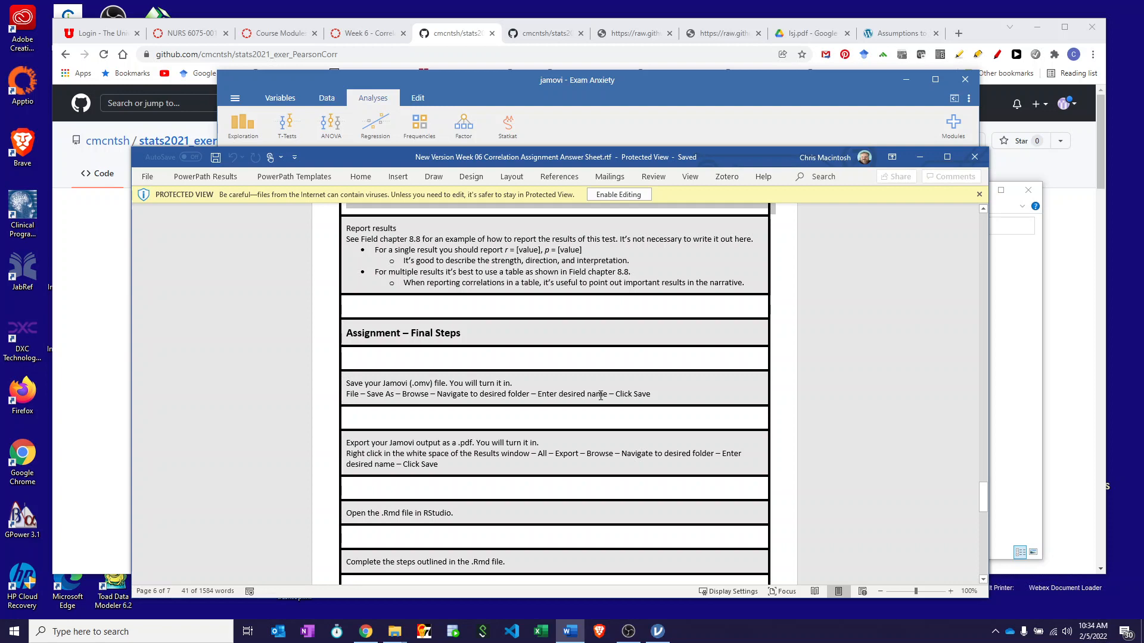
# Switch to jamovi, browse for a location to save the analysis as Exam Anxiety.omv, and cancel without saving
pyautogui.click(482, 88)
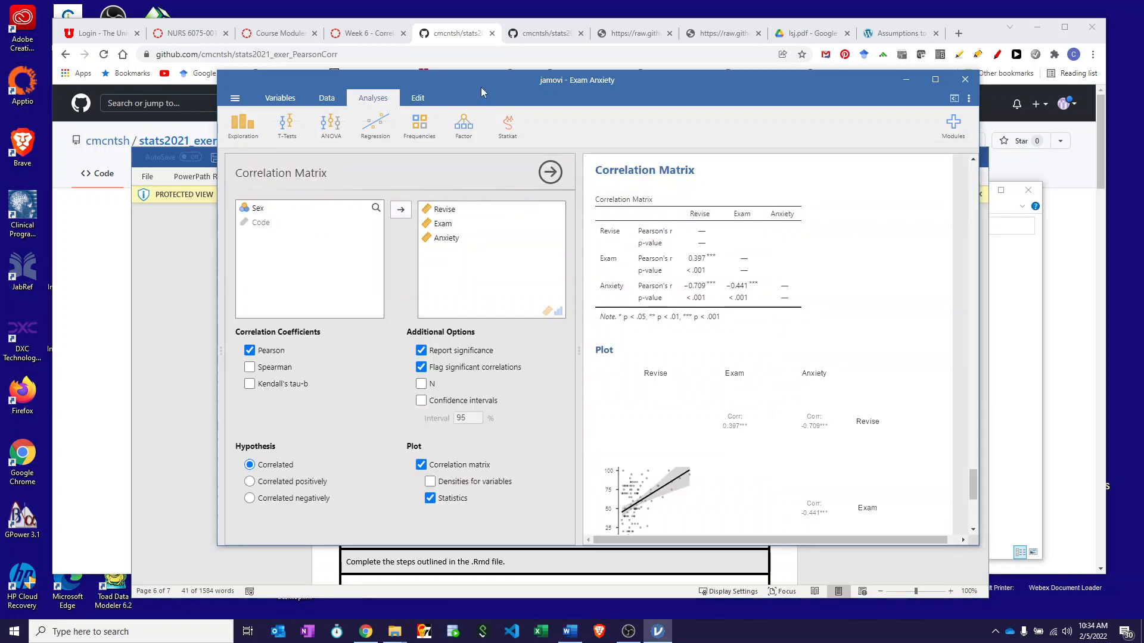
pyautogui.click(235, 100)
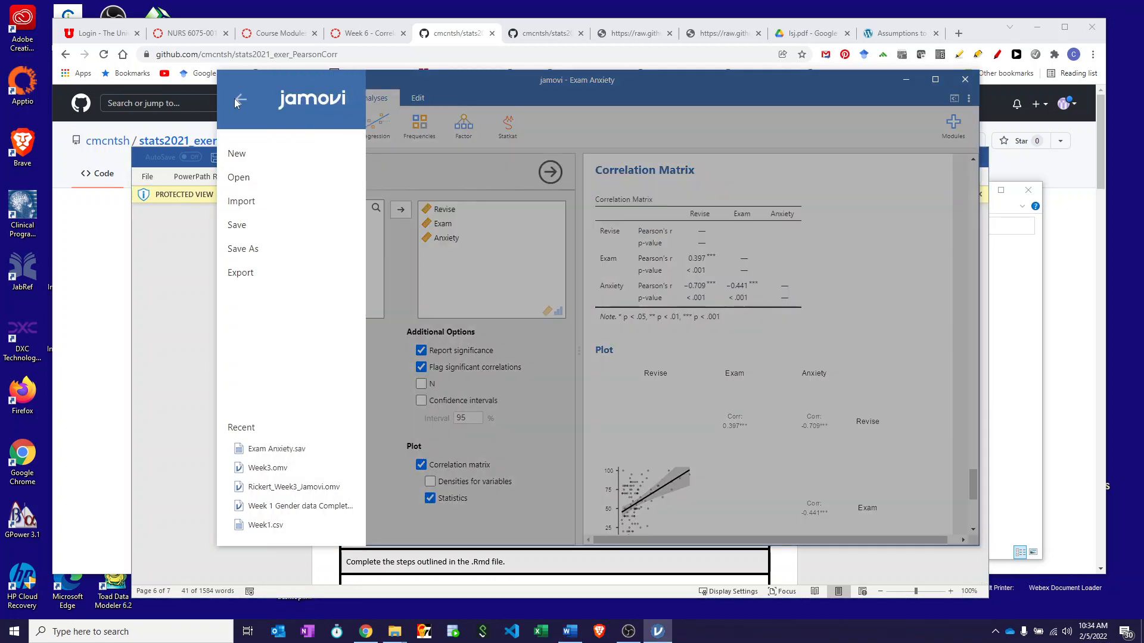
pyautogui.click(254, 248)
pyautogui.click(629, 142)
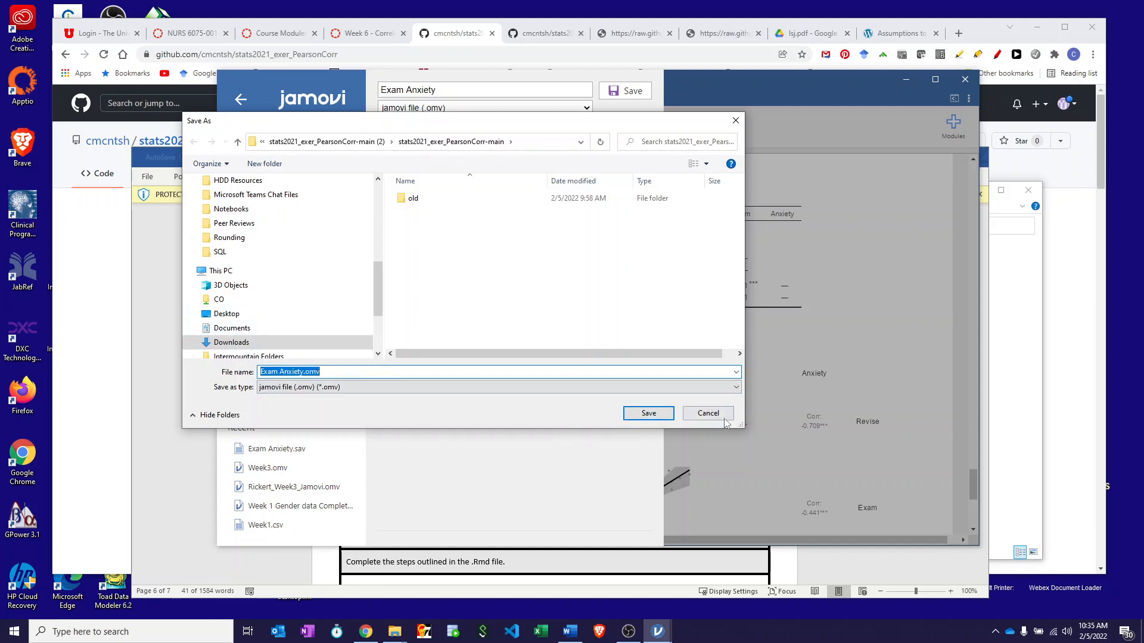
pyautogui.click(708, 413)
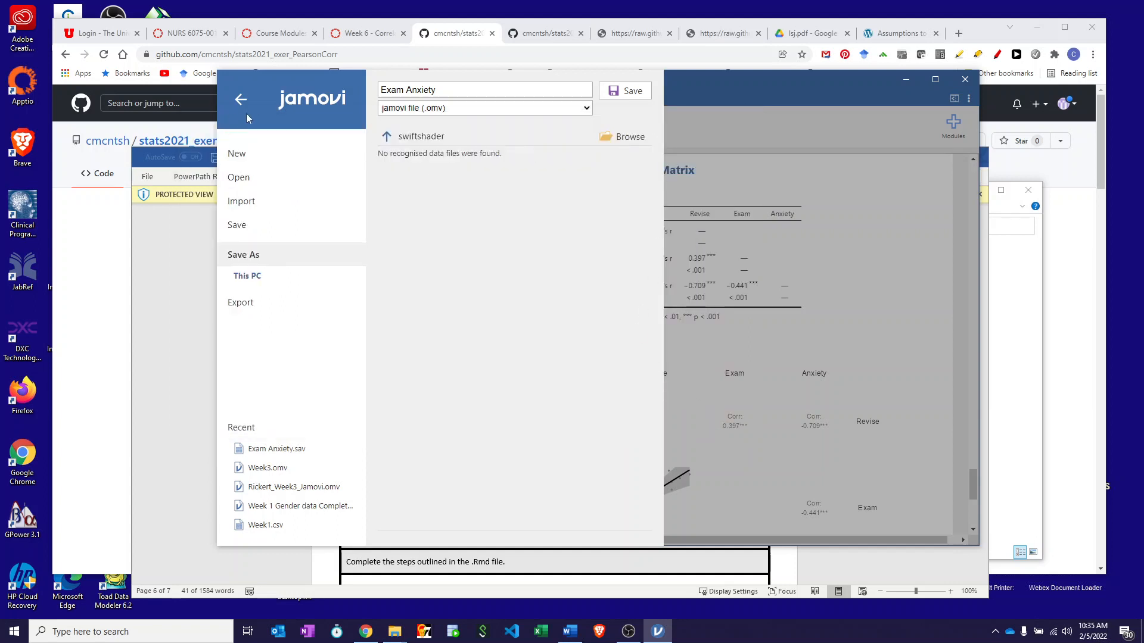
pyautogui.click(244, 98)
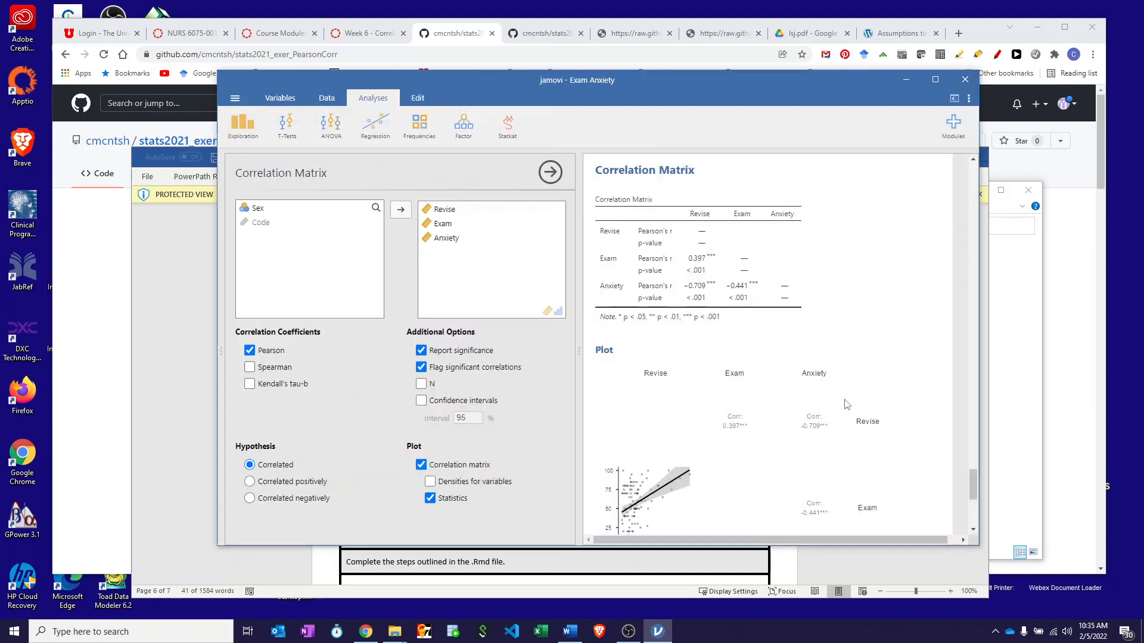
# Start exporting all jamovi results as a PDF, browse for a destination folder, and cancel the export
pyautogui.rightClick(898, 185)
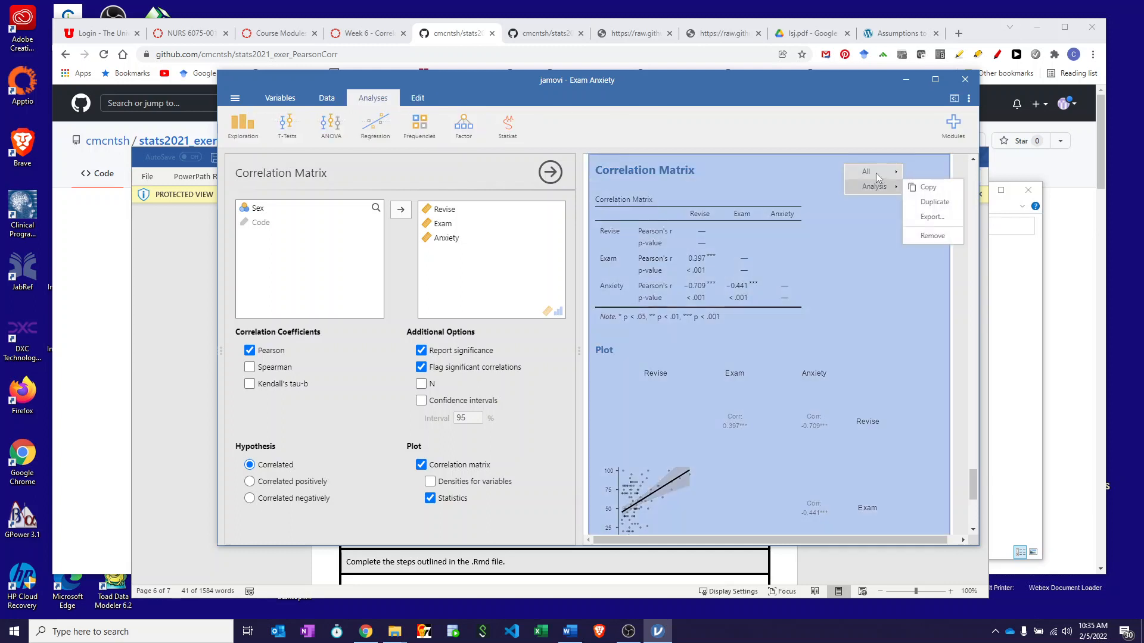
pyautogui.moveTo(878, 178)
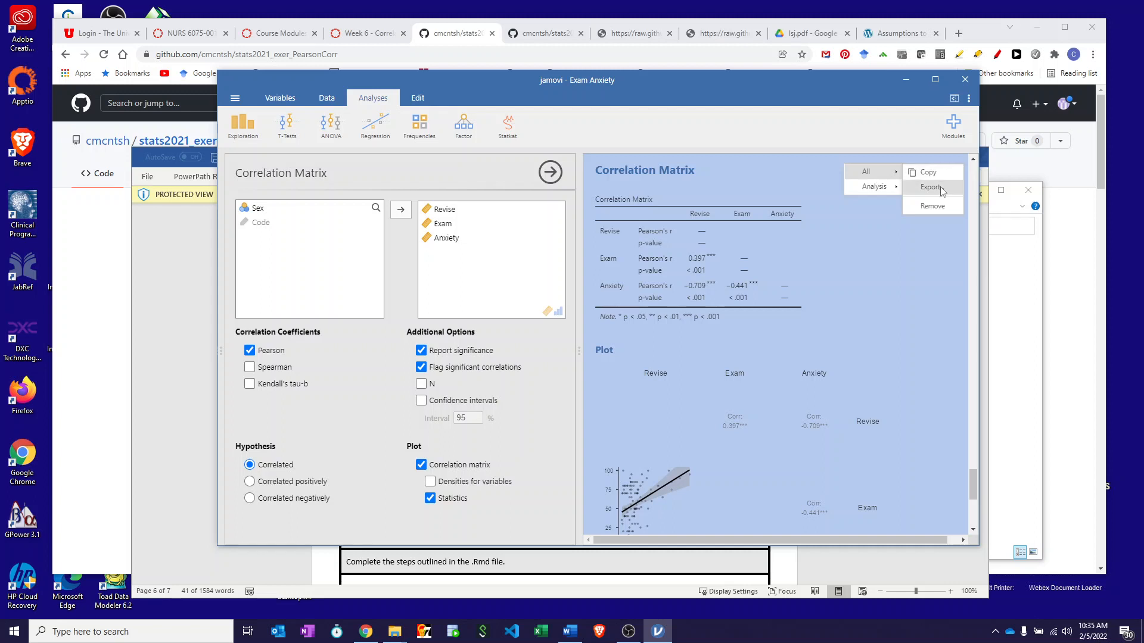
pyautogui.click(931, 187)
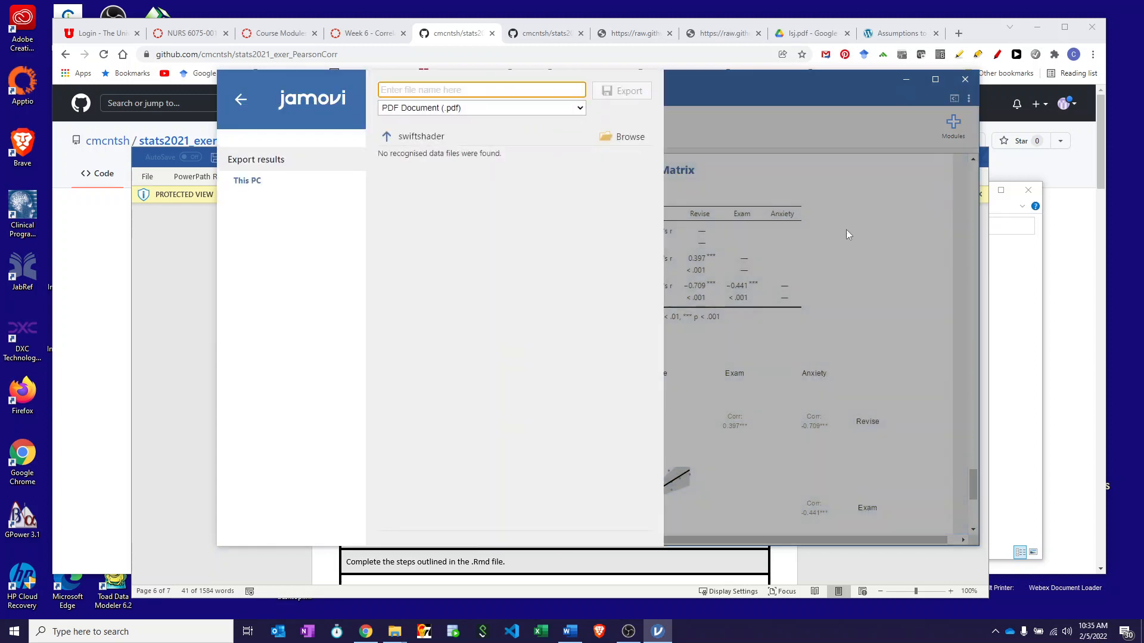
pyautogui.click(625, 137)
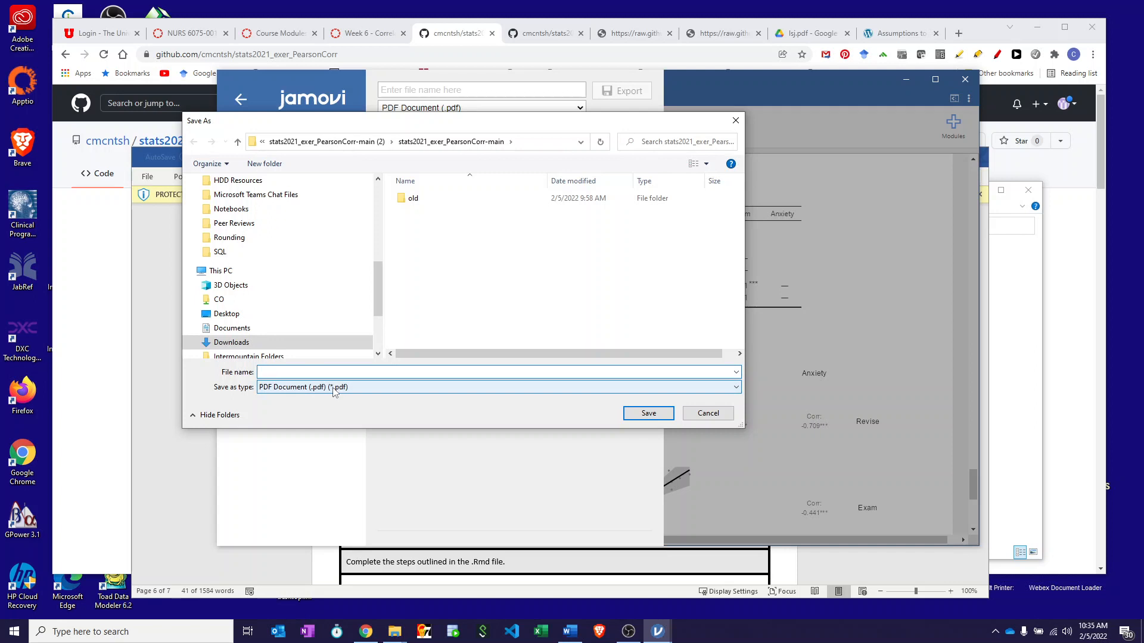
pyautogui.click(708, 414)
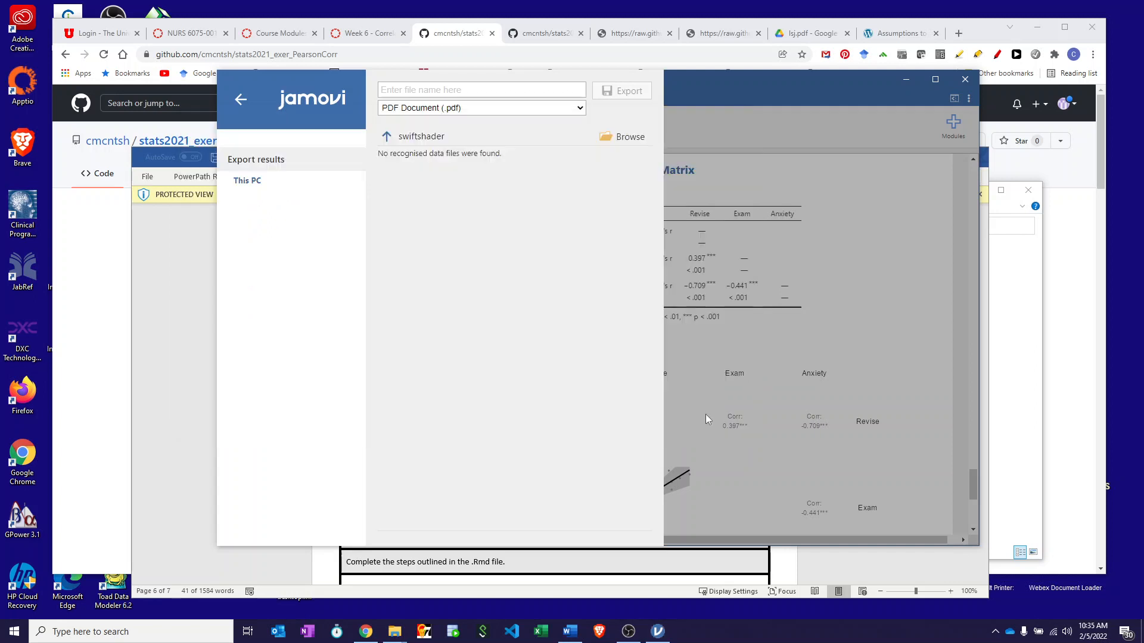
pyautogui.press('Escape')
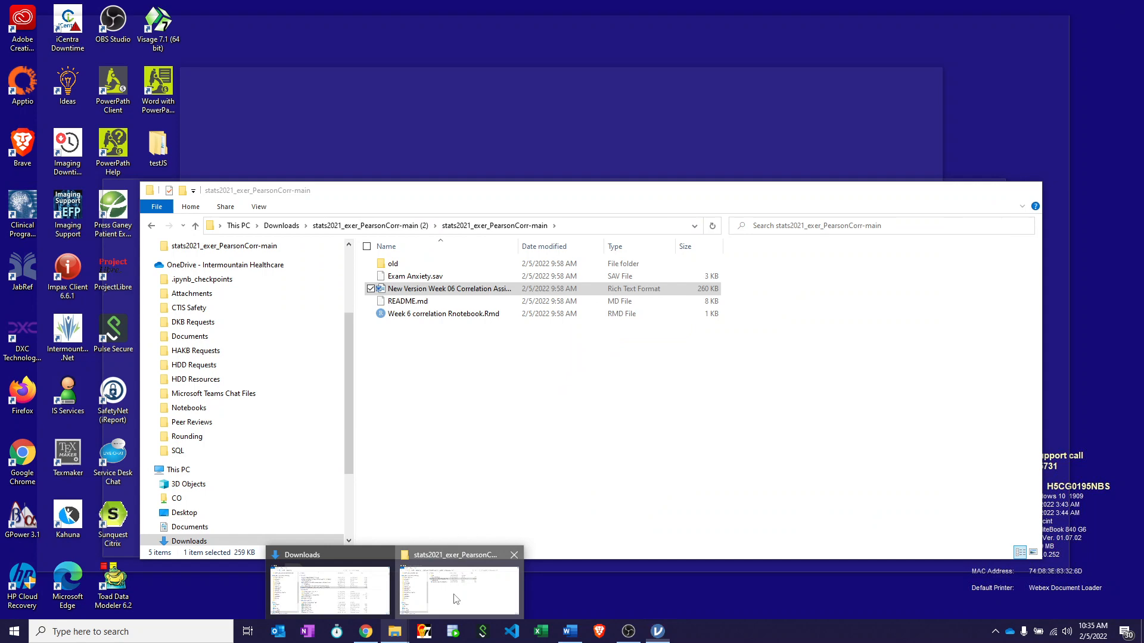
# Check the files in the stats2021_exer_PearsonCorr-main folder, and read the .Rmd instructions under Final Steps in the Word answer sheet
pyautogui.click(456, 598)
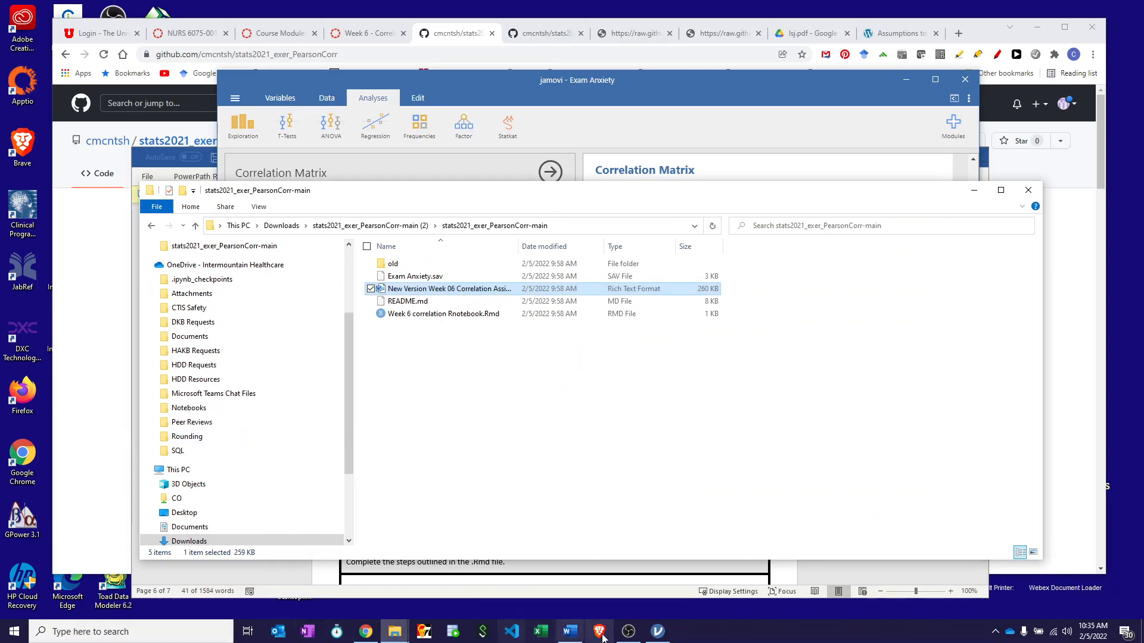
pyautogui.moveTo(572, 632)
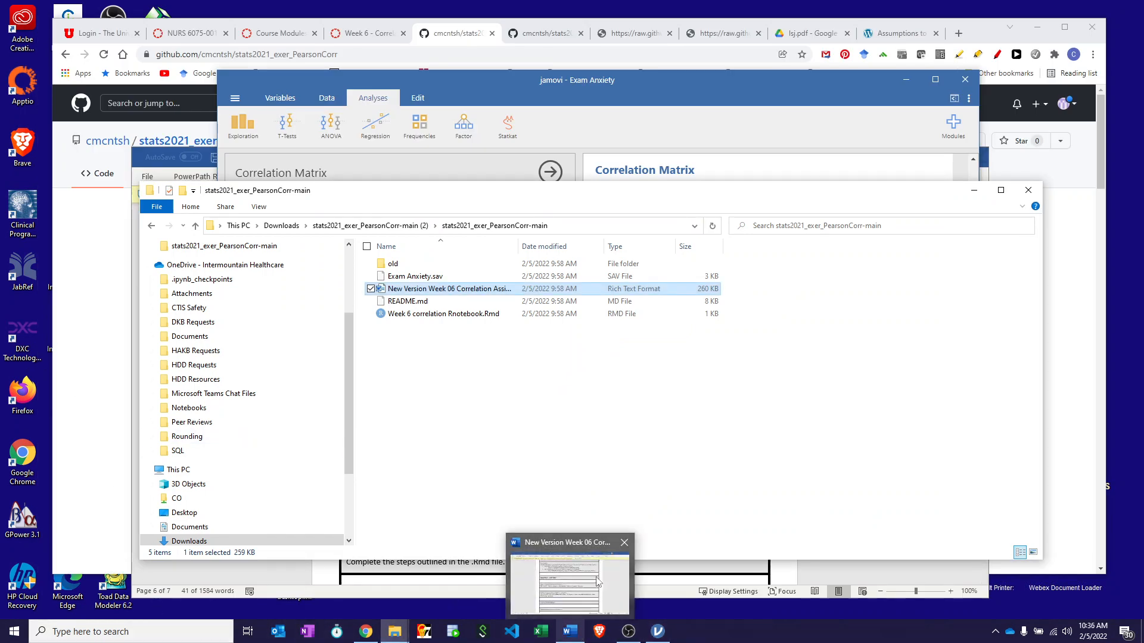
pyautogui.click(598, 582)
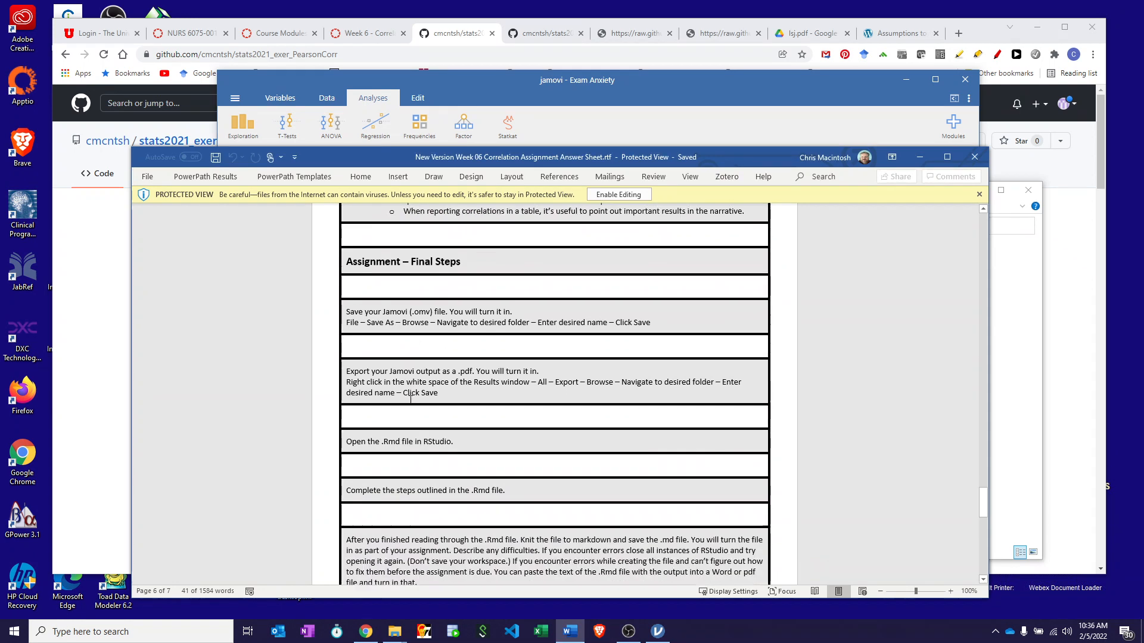
pyautogui.scroll(-1, 410, 397)
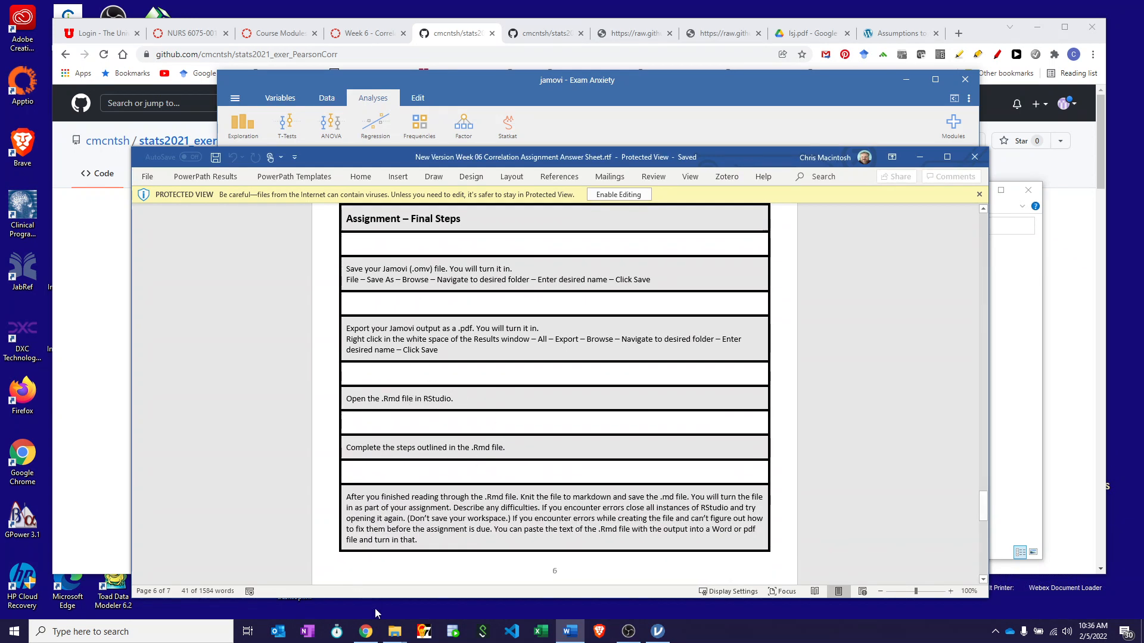
# Open Week 6 correlation Rnotebook.Rmd from the assignment folder with RStudio as the chosen app for .Rmd files
pyautogui.moveTo(395, 631)
pyautogui.click(459, 604)
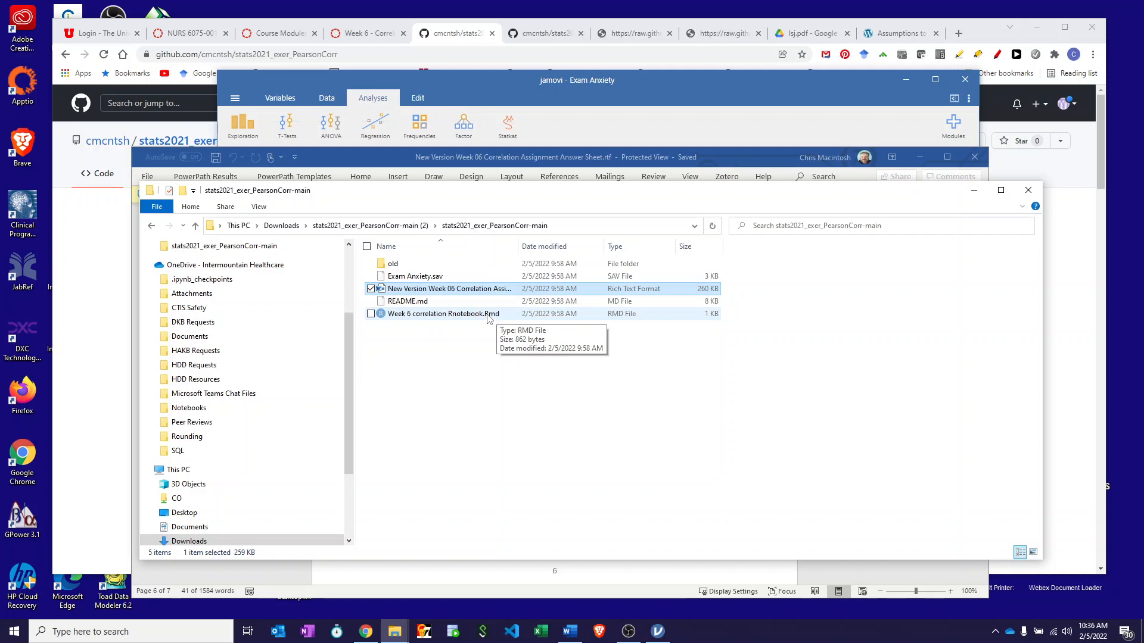
pyautogui.click(444, 316)
pyautogui.rightClick(444, 316)
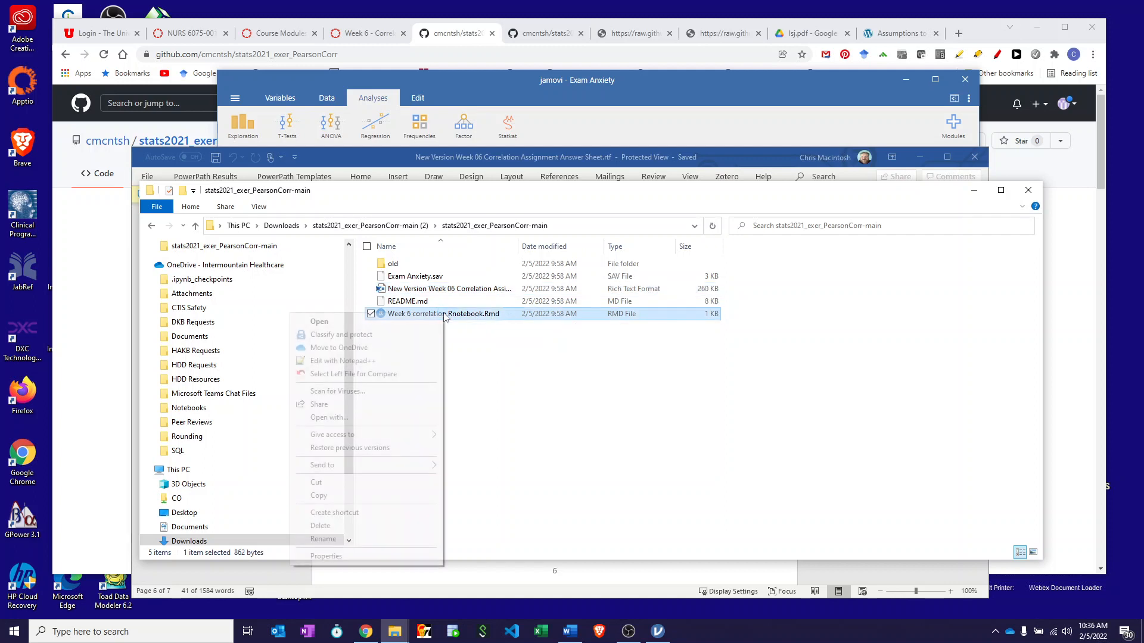
pyautogui.click(363, 420)
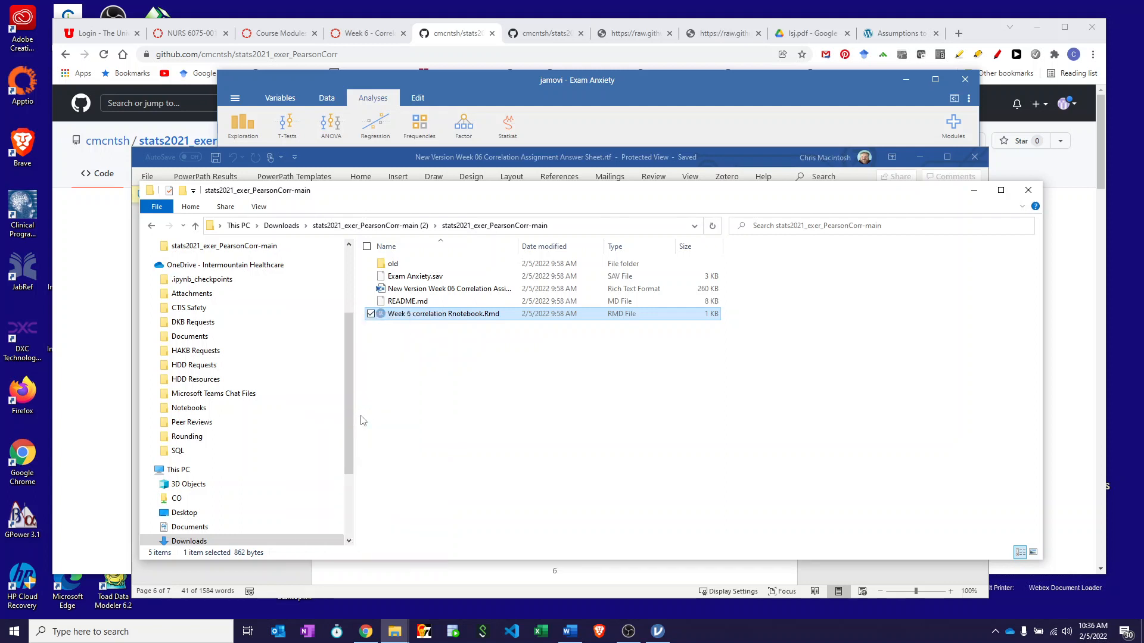
pyautogui.click(489, 213)
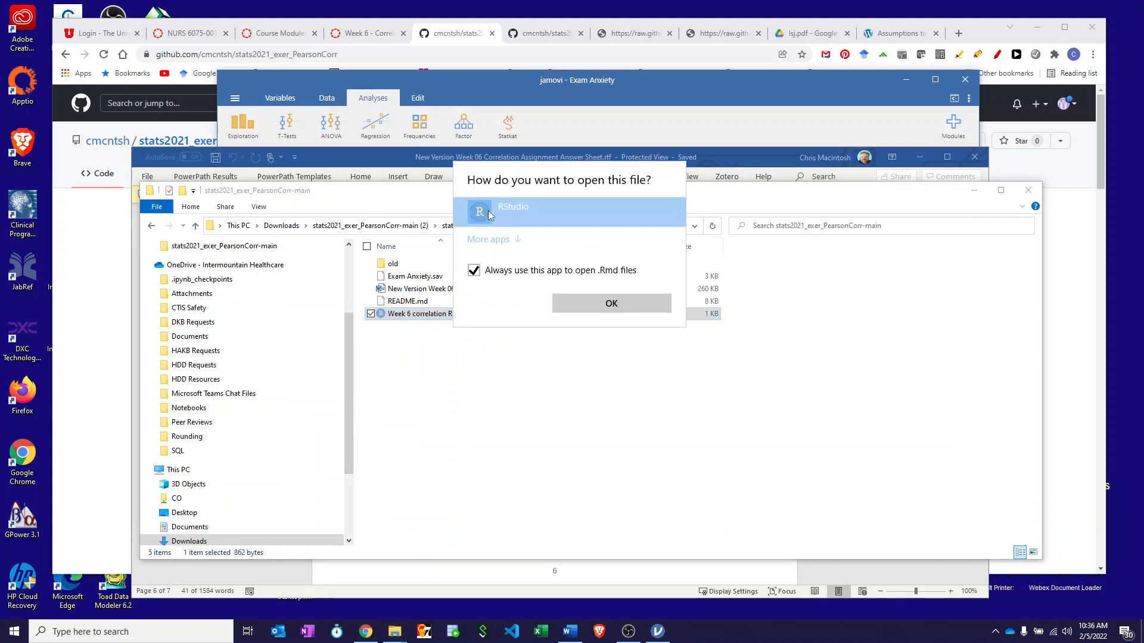
pyautogui.click(612, 303)
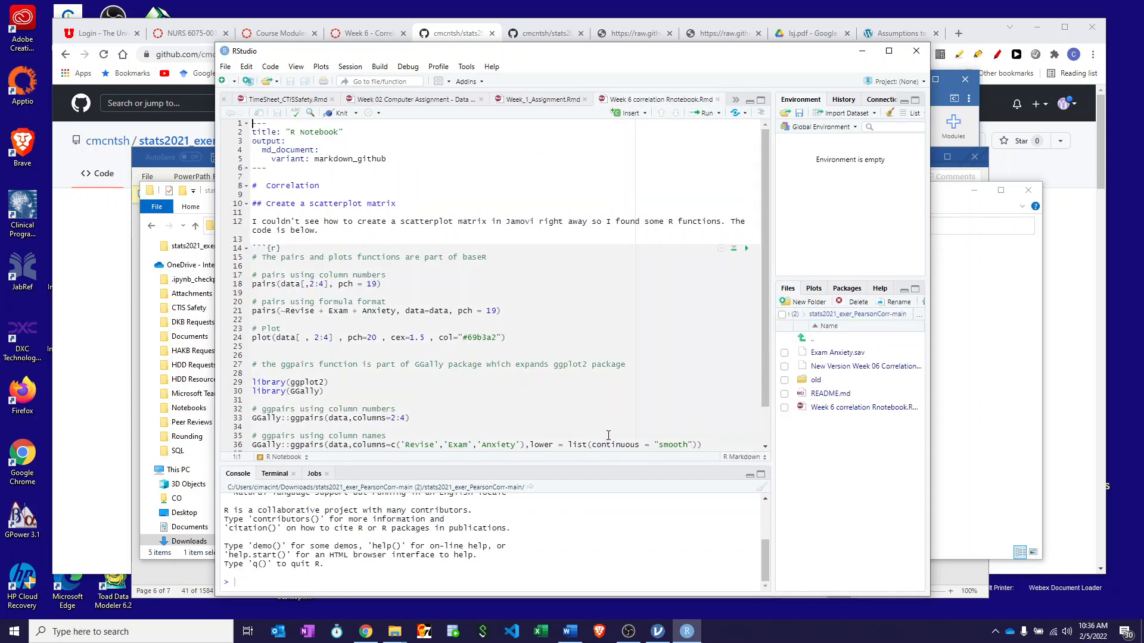
# Widen the RStudio window and read through the notebook's scatterplot matrix code
pyautogui.moveTo(931, 457); pyautogui.dragTo(1100, 446)
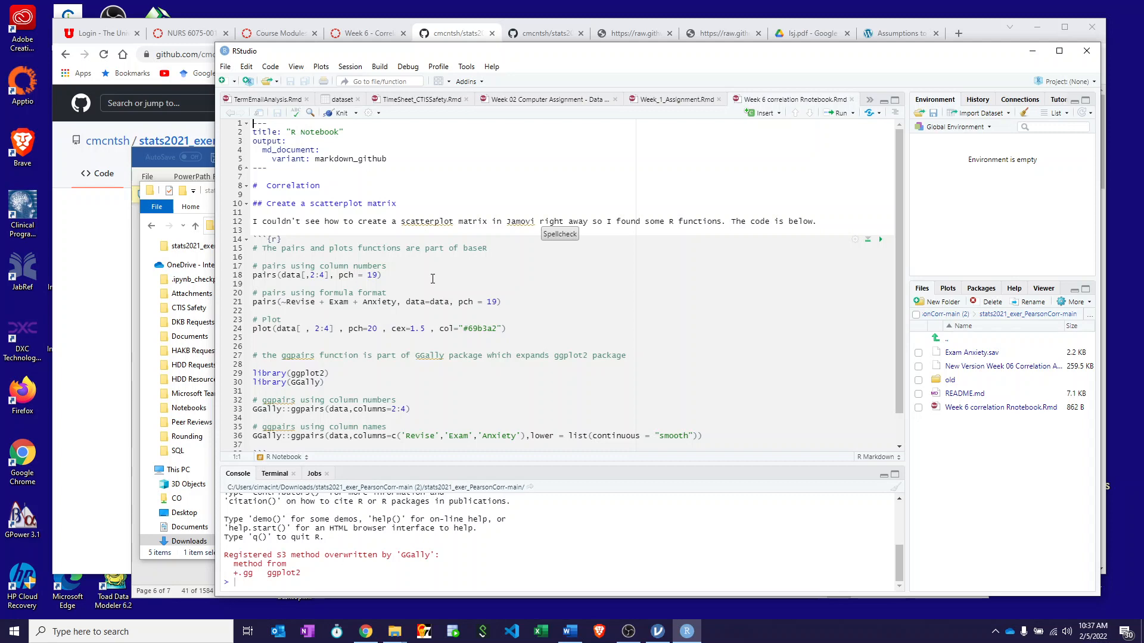
pyautogui.scroll(-1, 433, 279)
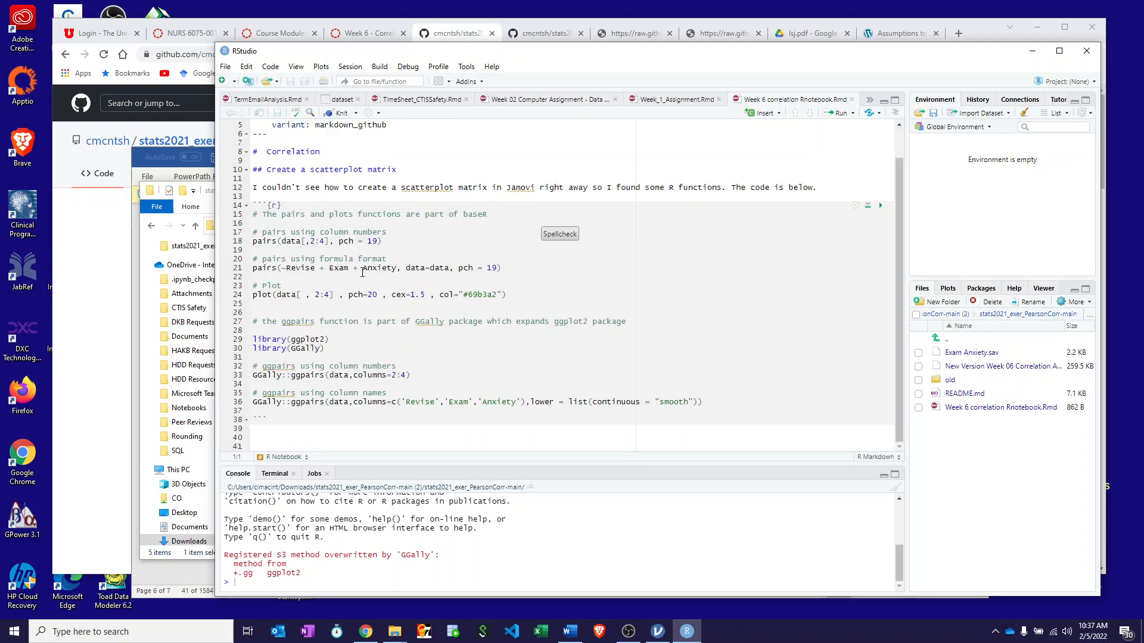
pyautogui.scroll(1, 362, 273)
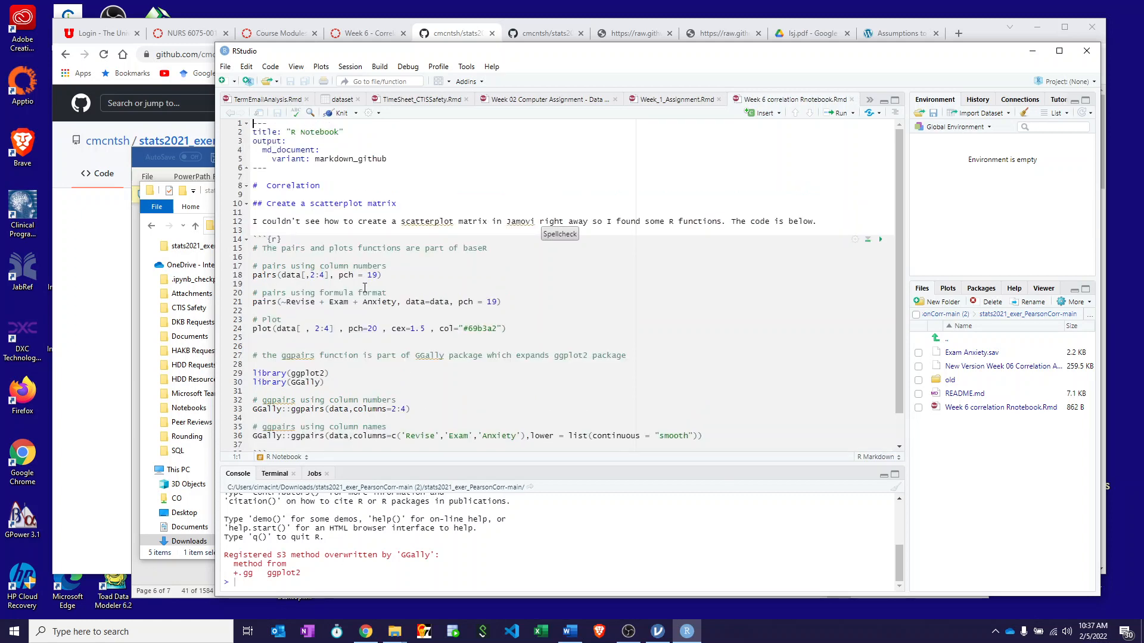
pyautogui.scroll(-1, 365, 287)
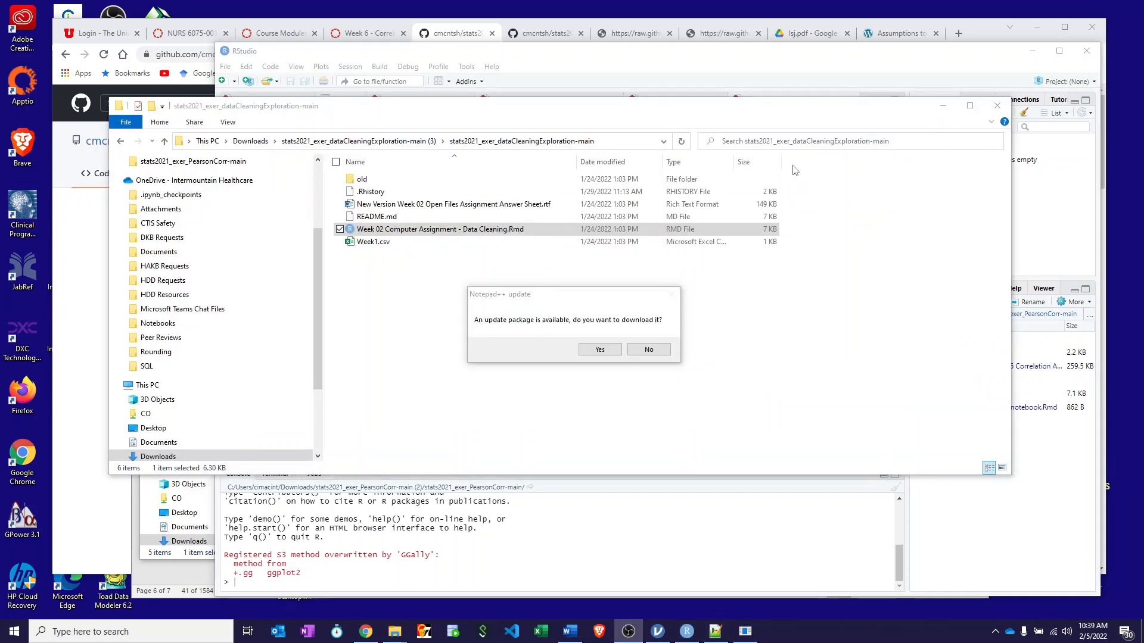
# Insert blank lines above the Correlation heading in the RStudio notebook and paste the copied package management and dataset import sections there
pyautogui.click(560, 57)
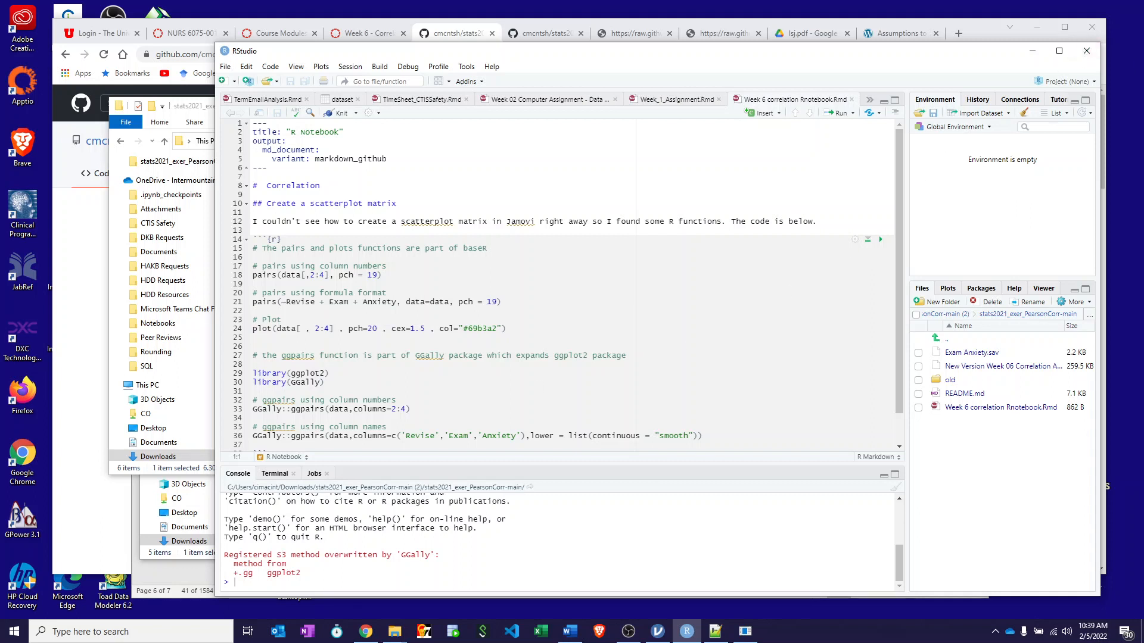
pyautogui.hotkey('alt', 'Tab')
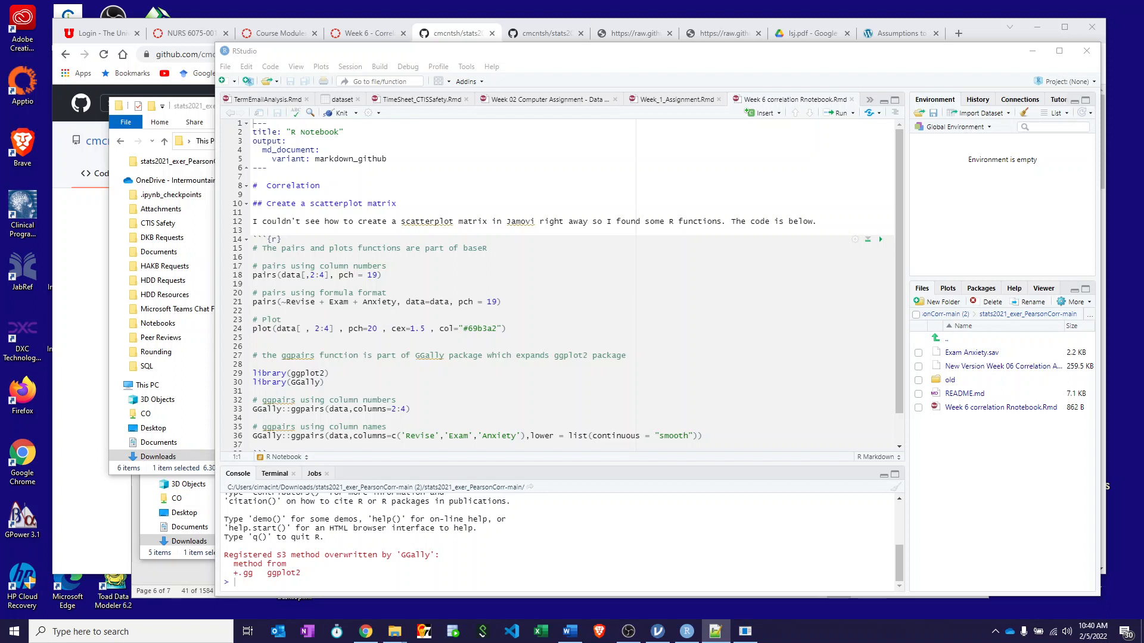
pyautogui.click(254, 188)
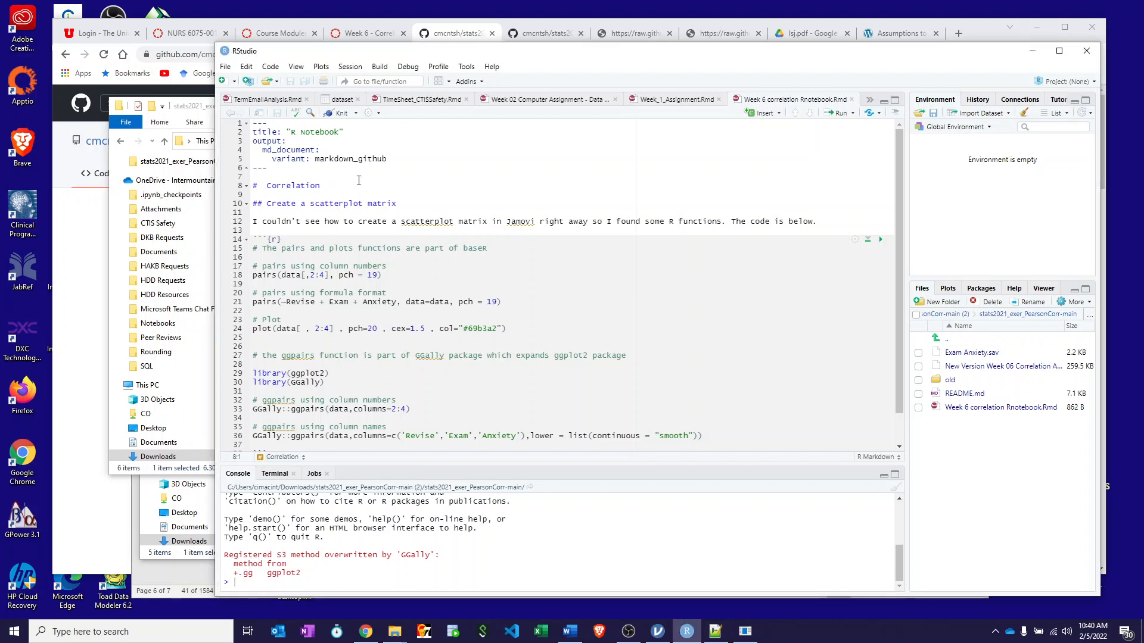
pyautogui.press('Return')
pyautogui.press('Up')
pyautogui.press('Return')
pyautogui.press('Up')
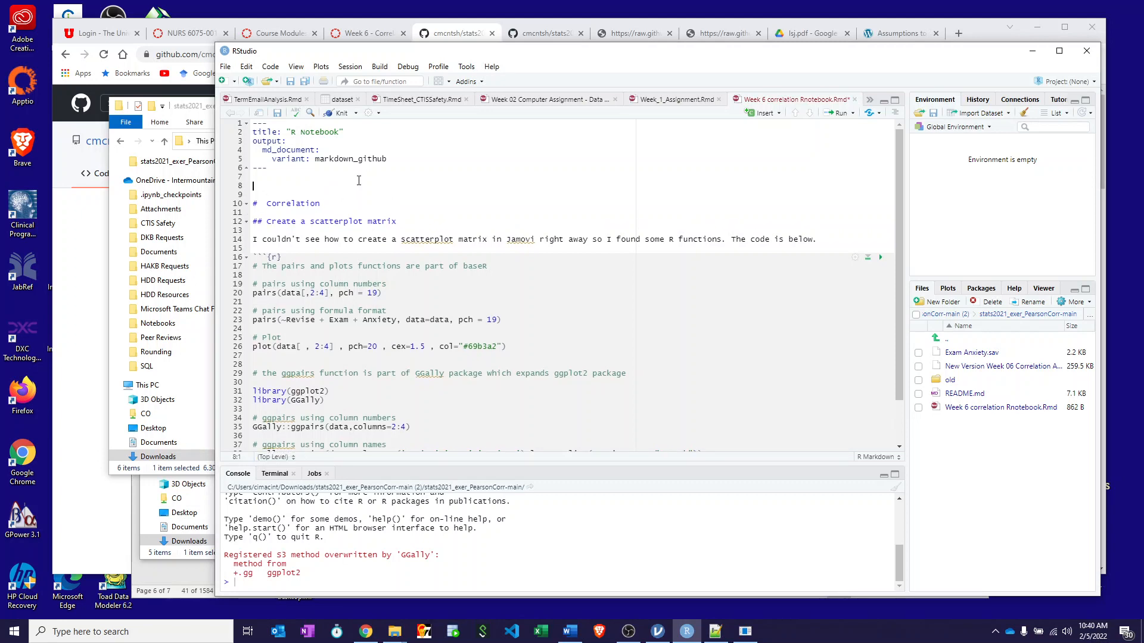
pyautogui.hotkey('ctrl', 'v')
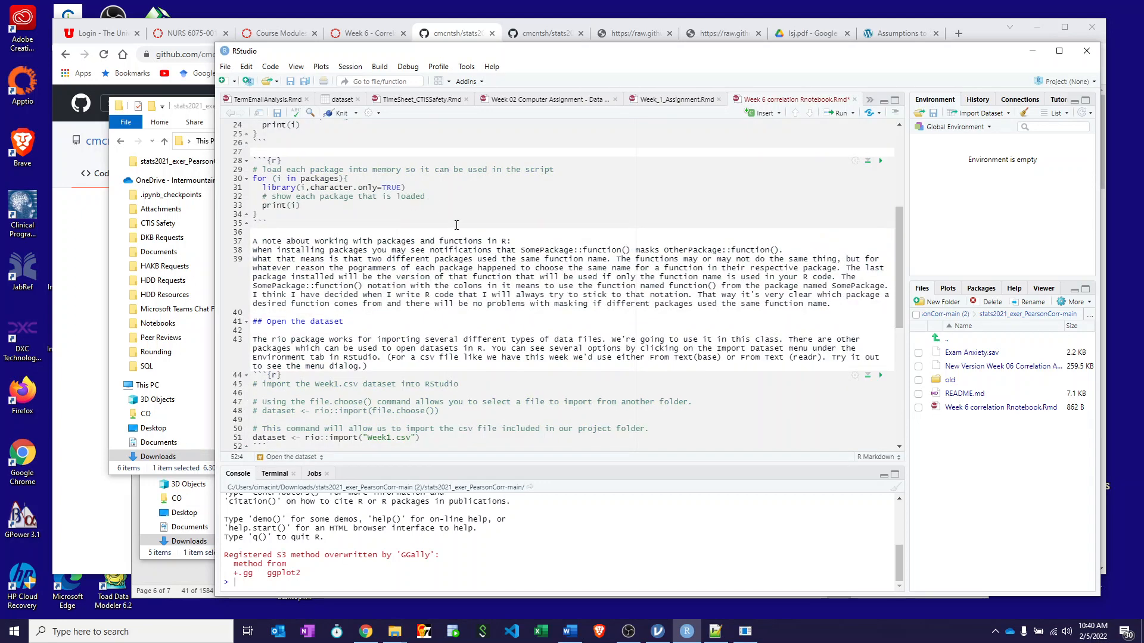
pyautogui.scroll(3, 498, 312)
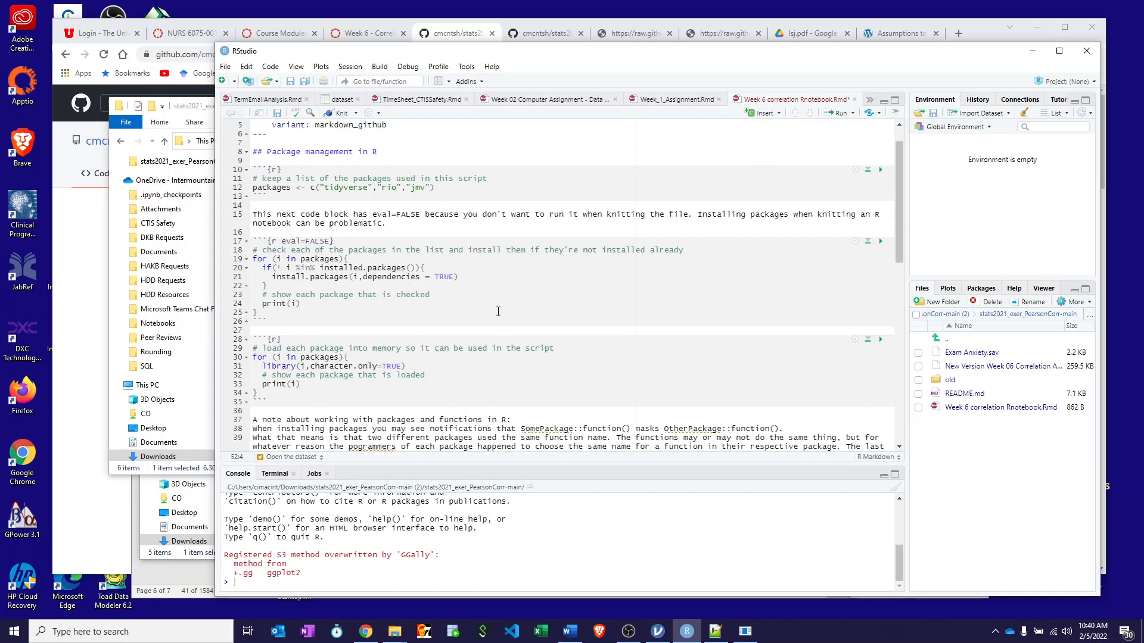
pyautogui.scroll(1, 498, 311)
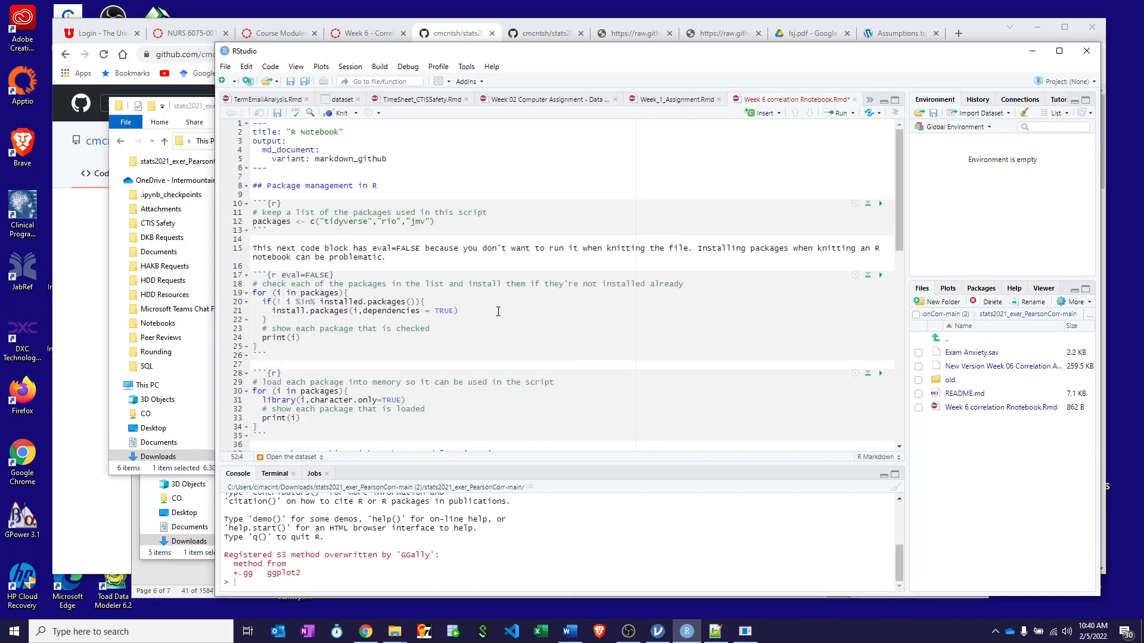
# Run the notebook's package chunks that list, check and load tidyverse, rio and jmv
pyautogui.click(881, 207)
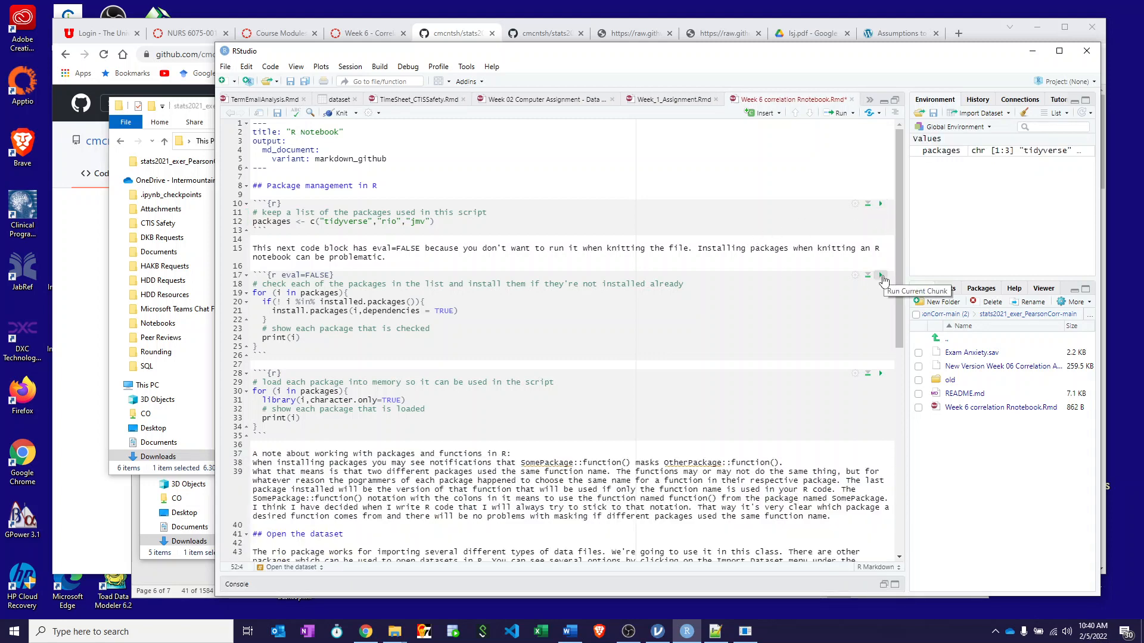
pyautogui.click(881, 276)
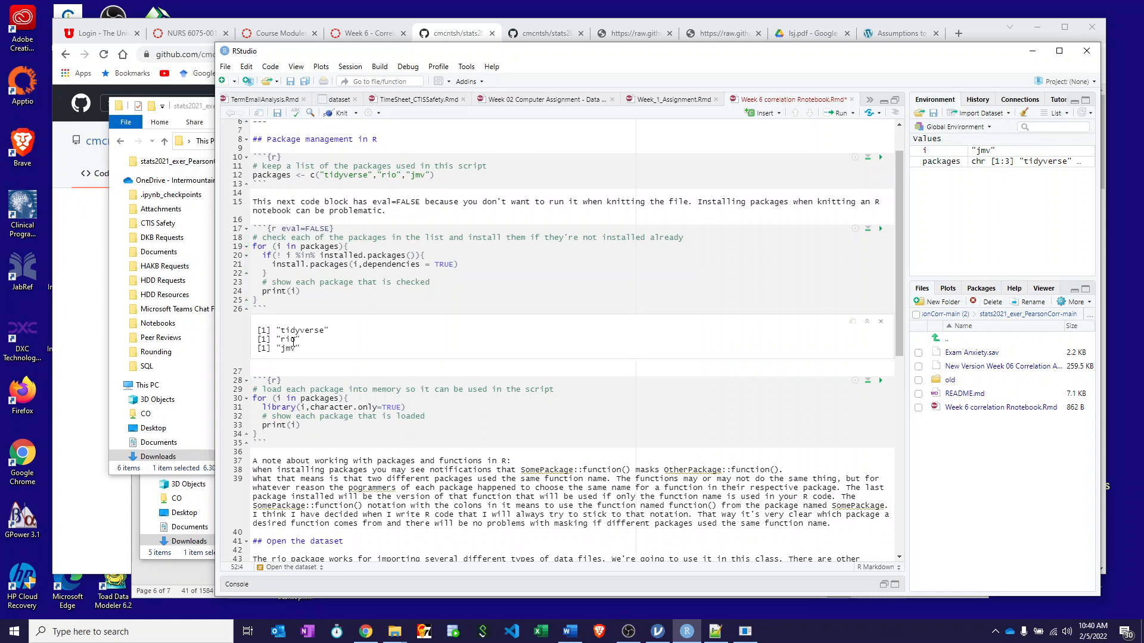
pyautogui.scroll(-4, 292, 341)
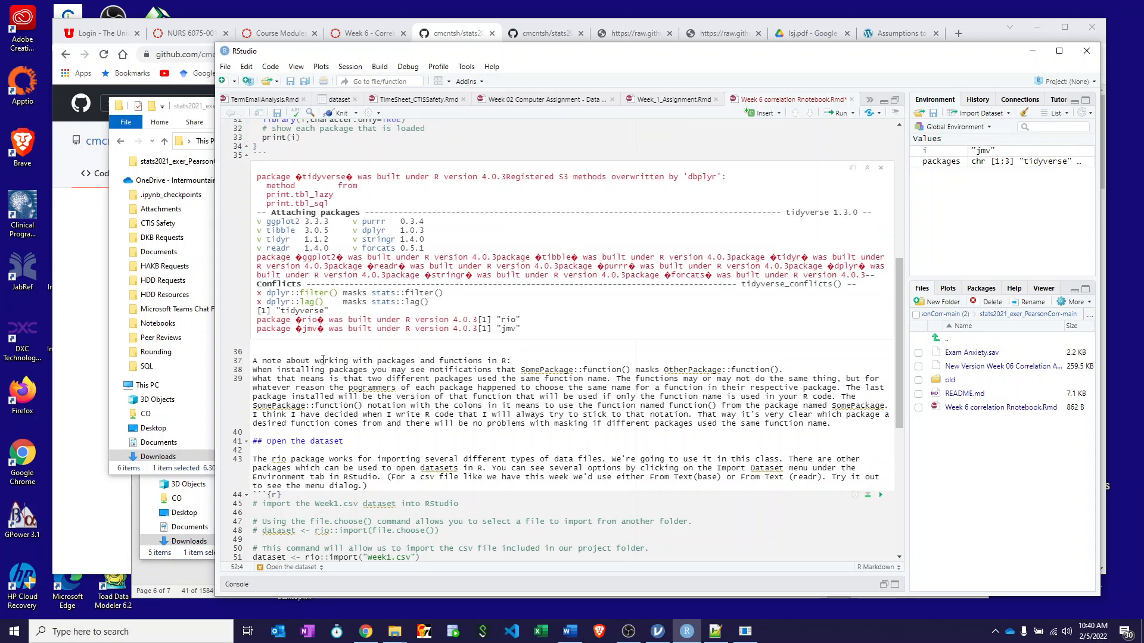
# Change the file in the rio::import command to "Exam Anxiety.sav" and run the import chunk
pyautogui.scroll(-3, 322, 360)
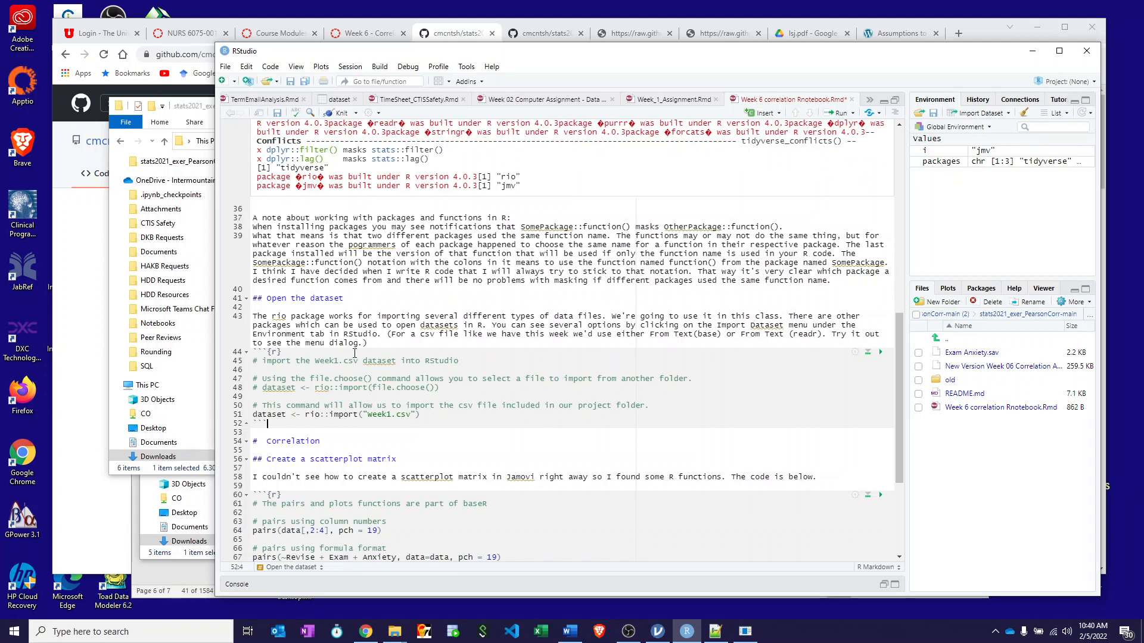
pyautogui.scroll(-3, 379, 334)
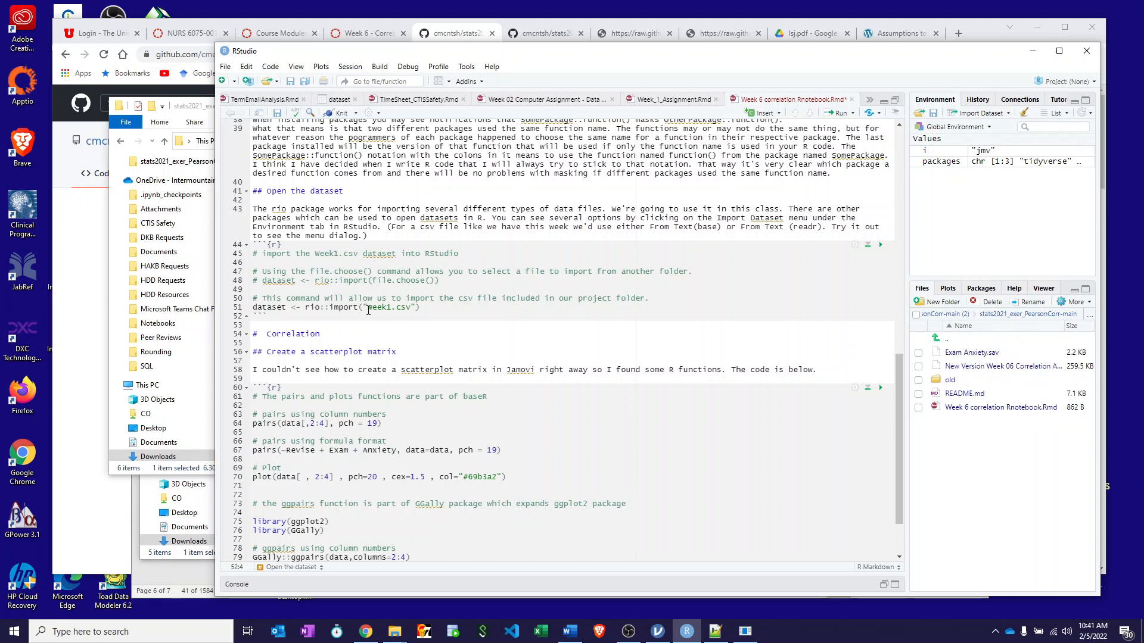
pyautogui.moveTo(368, 308); pyautogui.dragTo(411, 309)
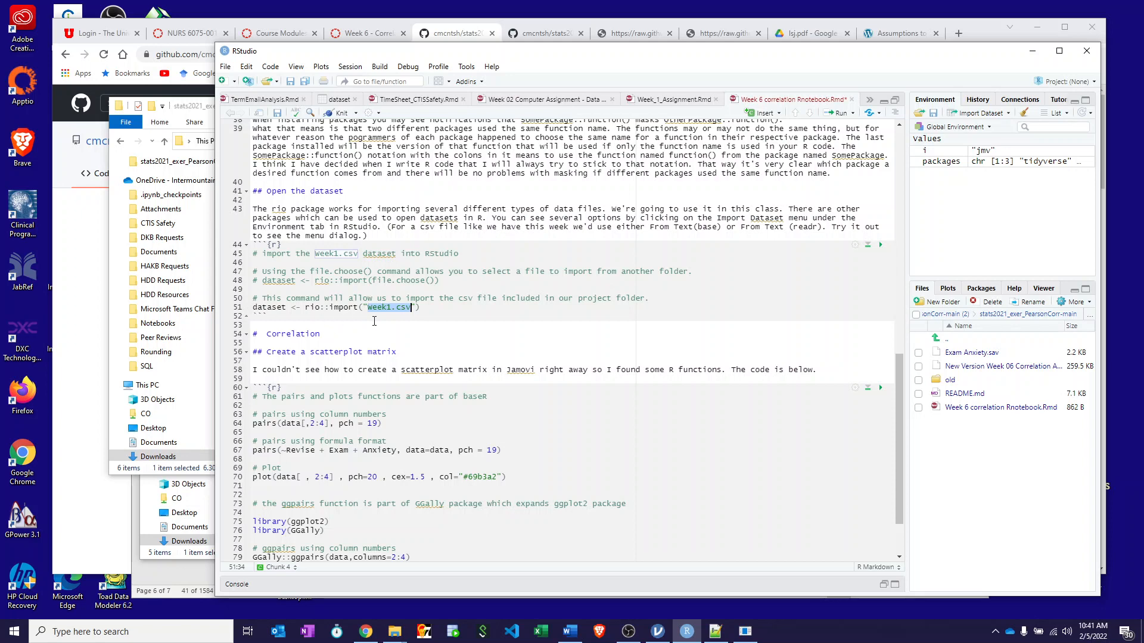
pyautogui.write('E')
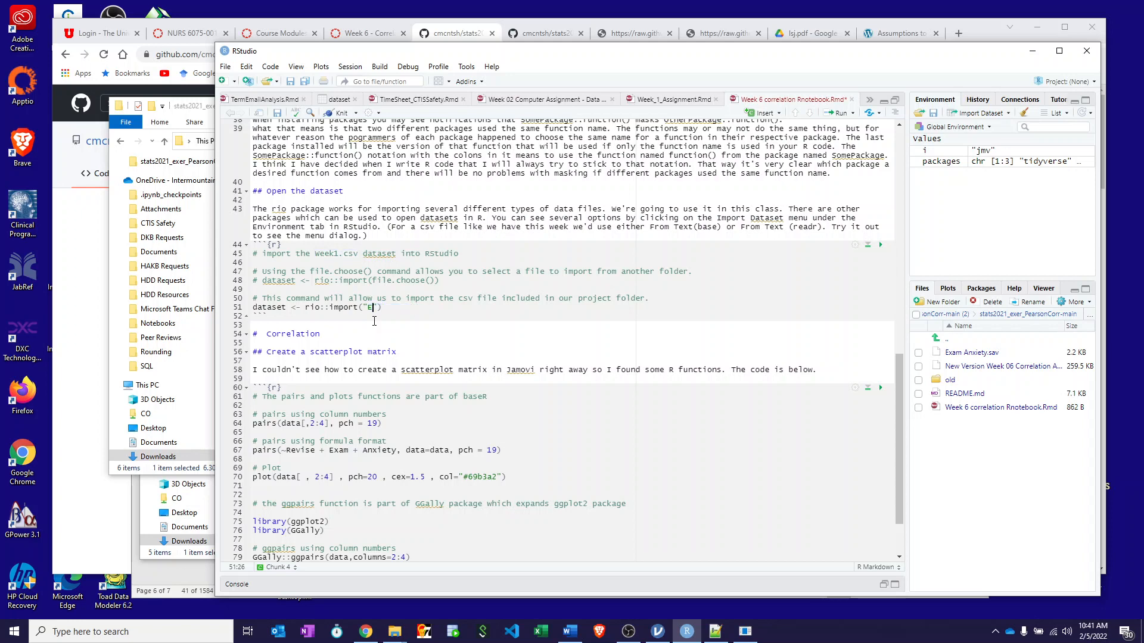
pyautogui.write('xam Anxiety.sav')
pyautogui.click(879, 246)
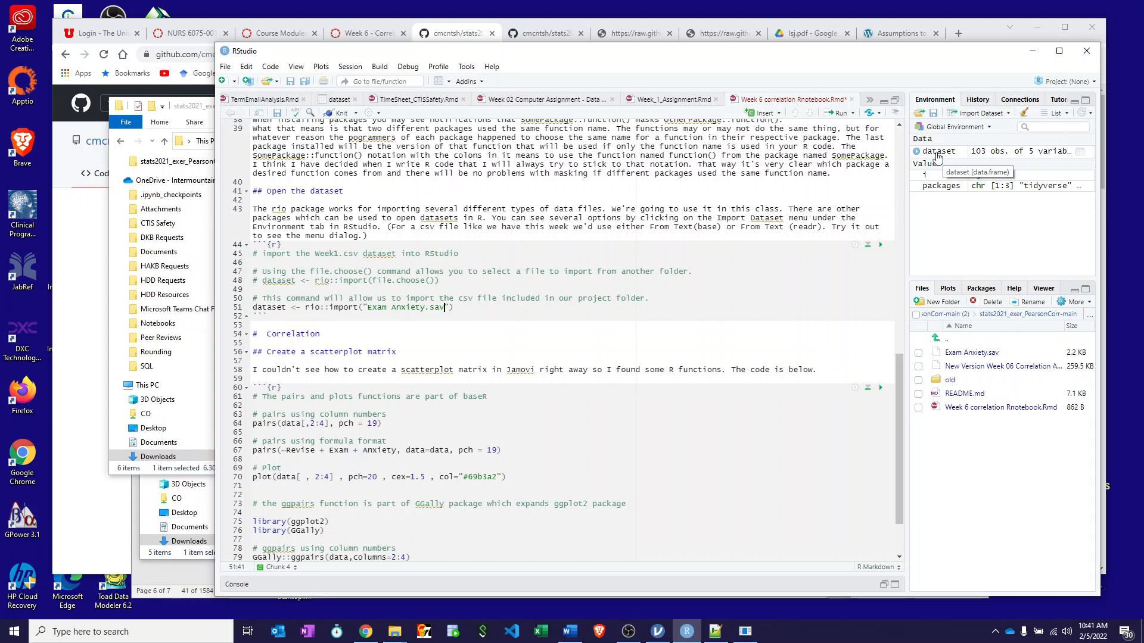
# View the imported dataset's rows and columns as a table, and return to the correlation notebook
pyautogui.click(938, 152)
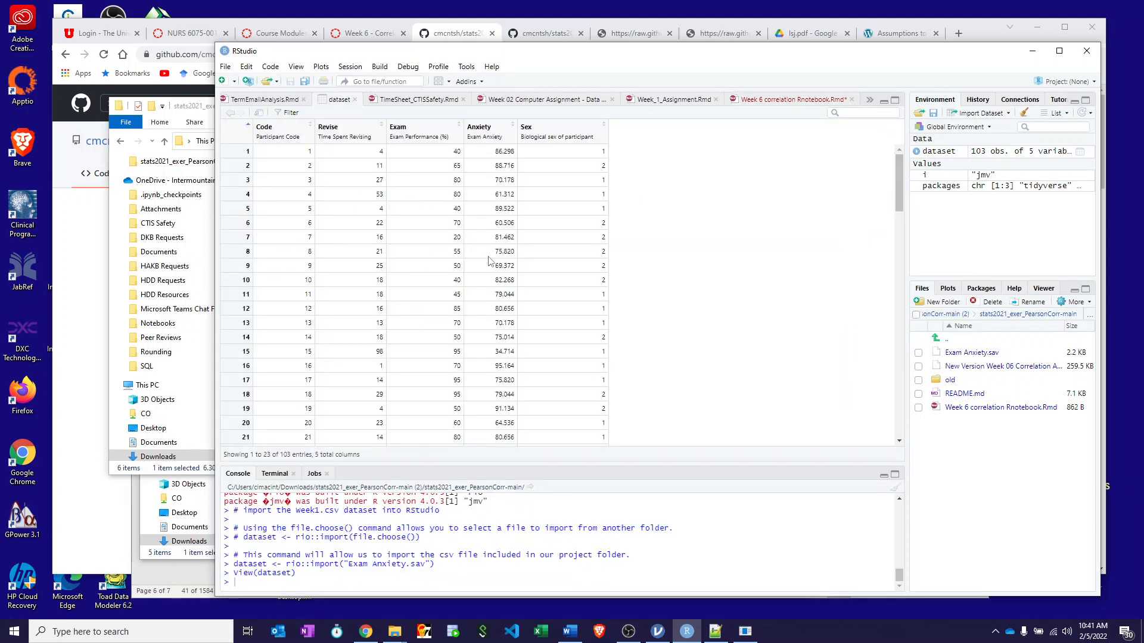
pyautogui.scroll(-2, 488, 262)
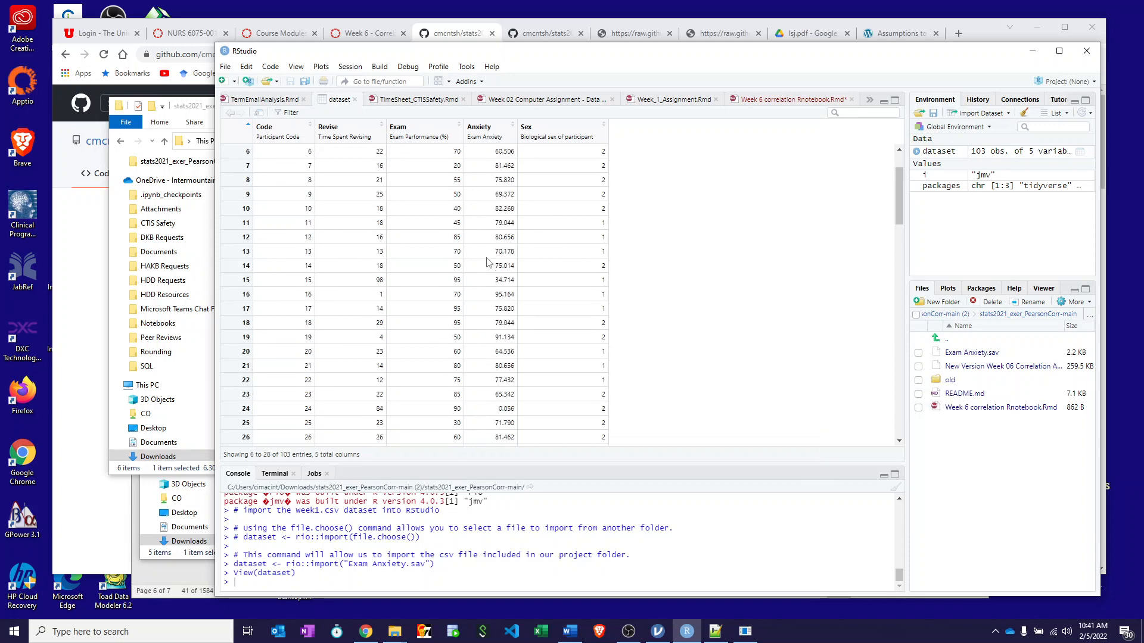
pyautogui.scroll(2, 488, 262)
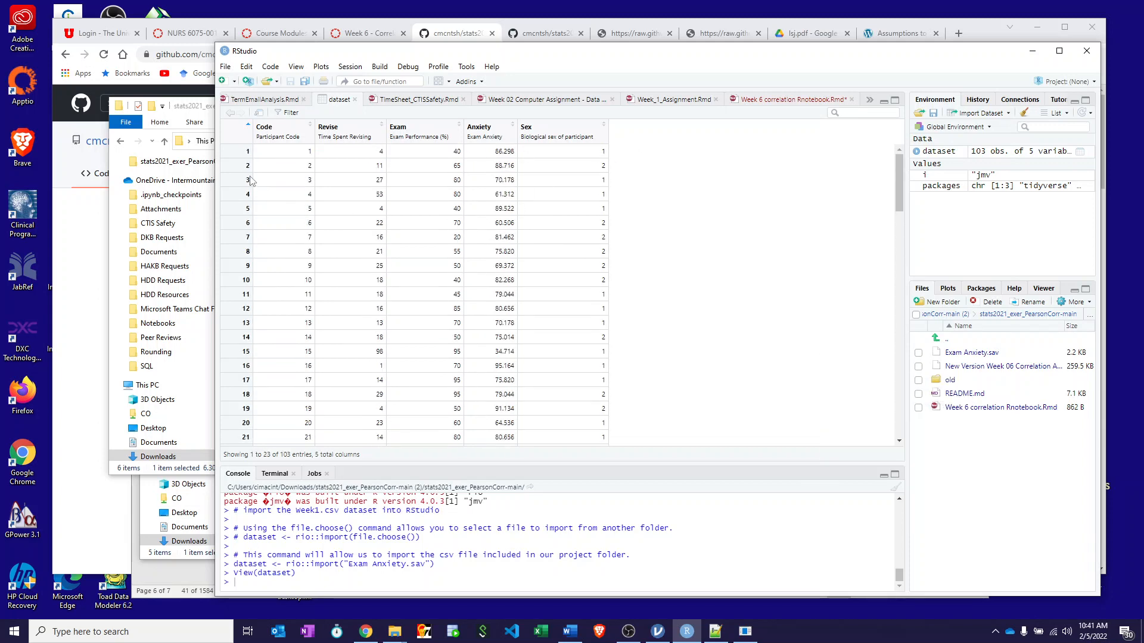
pyautogui.click(778, 102)
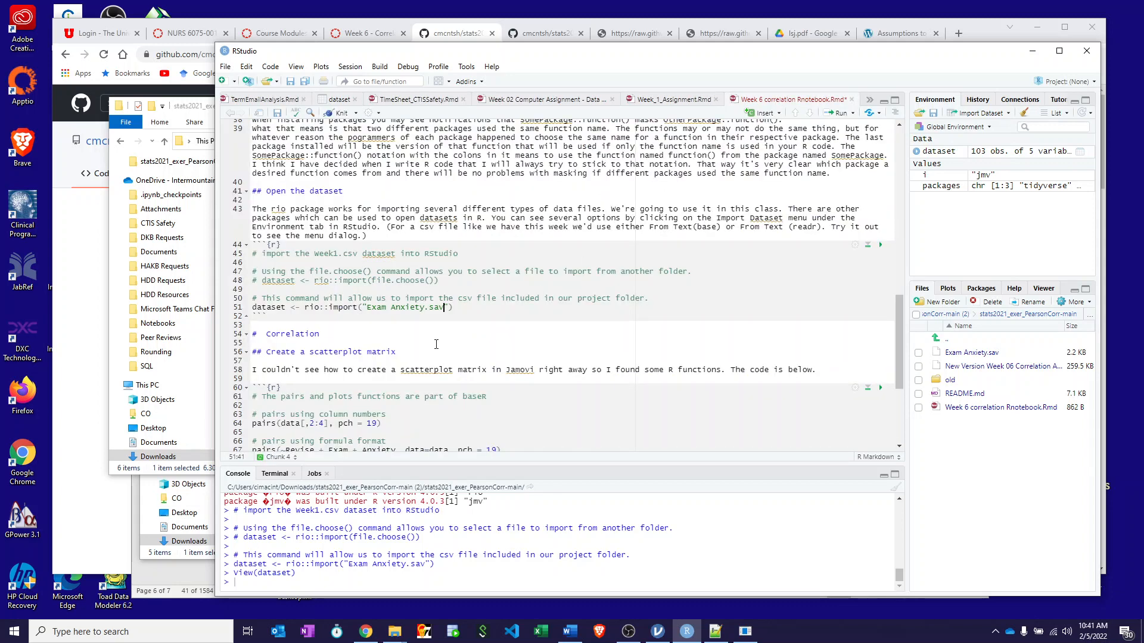
# Rename the import variable to data so it matches the scatterplot code, and rerun the import chunk
pyautogui.scroll(-5, 435, 344)
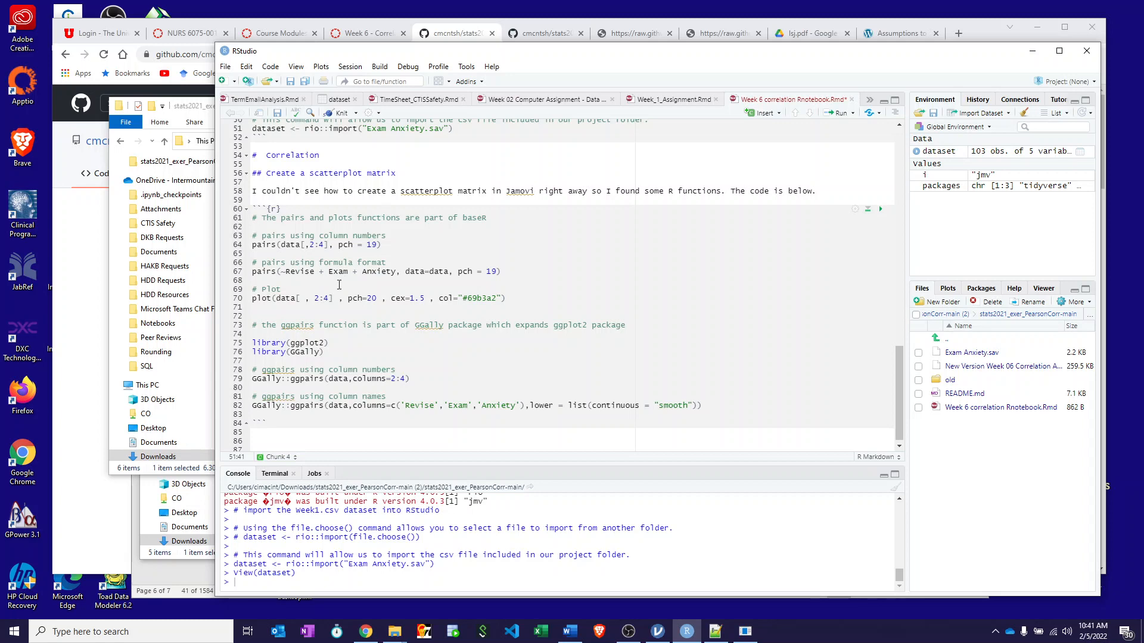
pyautogui.scroll(3, 339, 284)
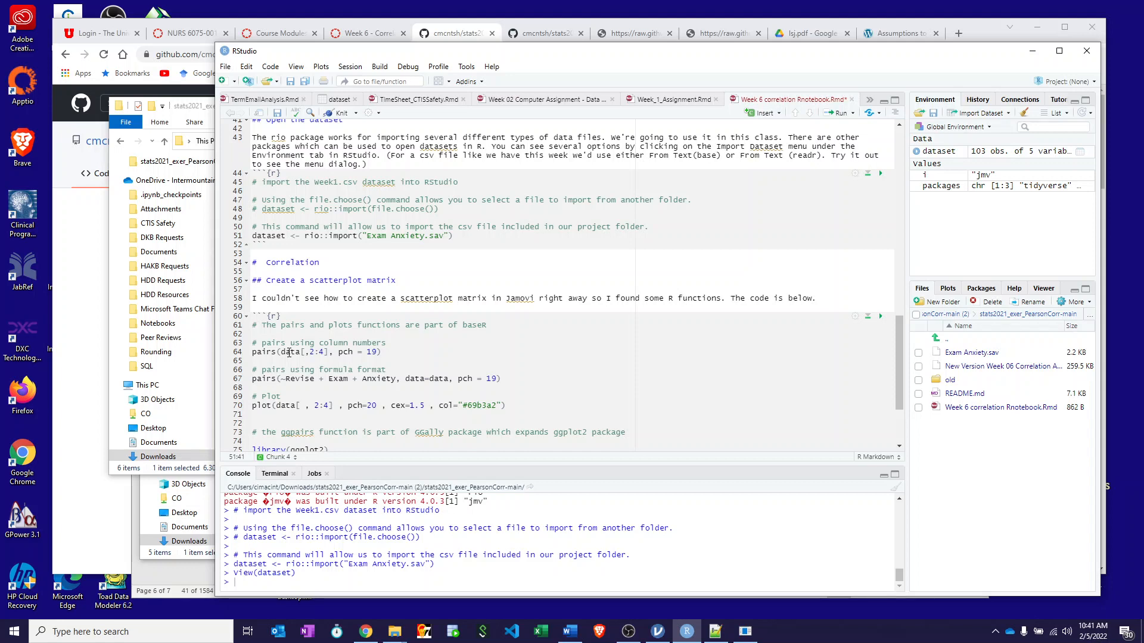
pyautogui.scroll(-2, 289, 353)
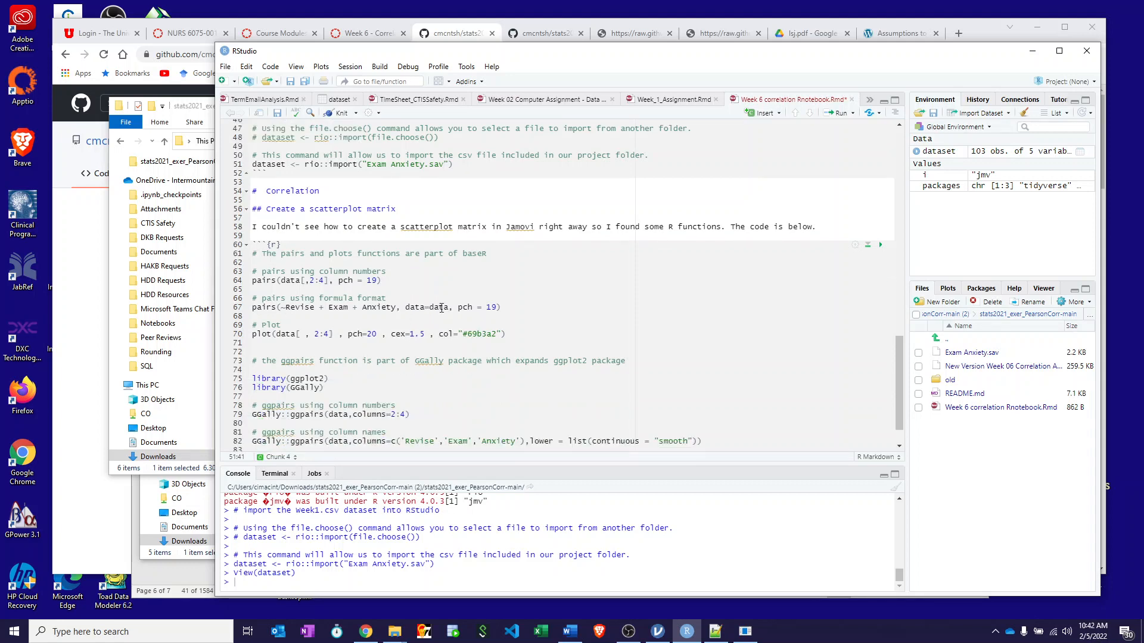
pyautogui.scroll(4, 440, 307)
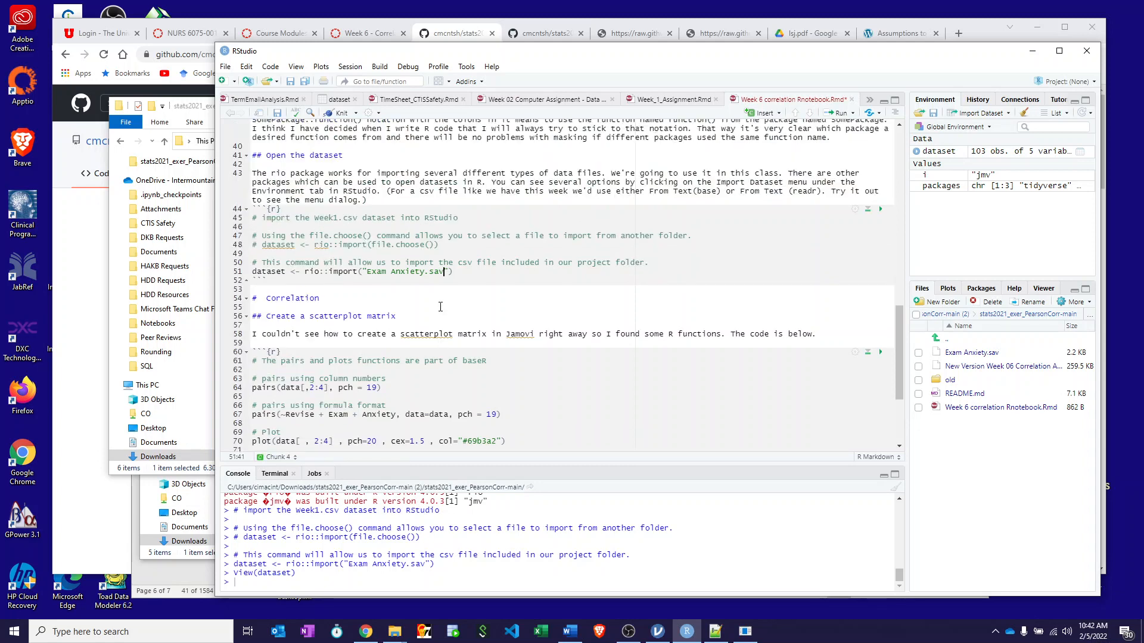
pyautogui.scroll(-5, 332, 386)
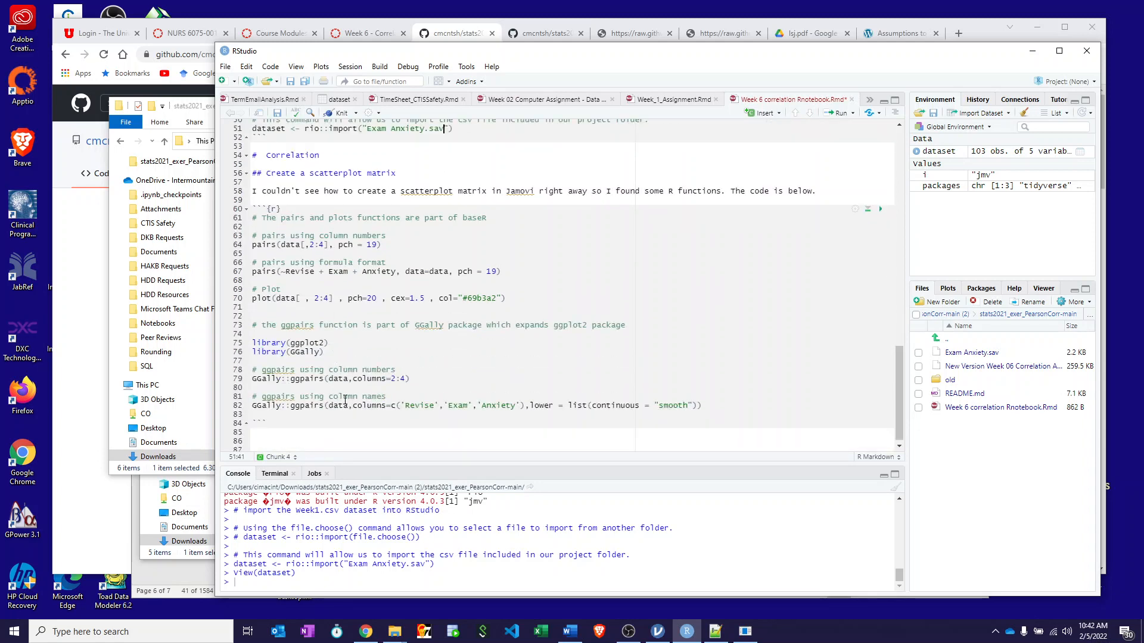
pyautogui.scroll(4, 345, 400)
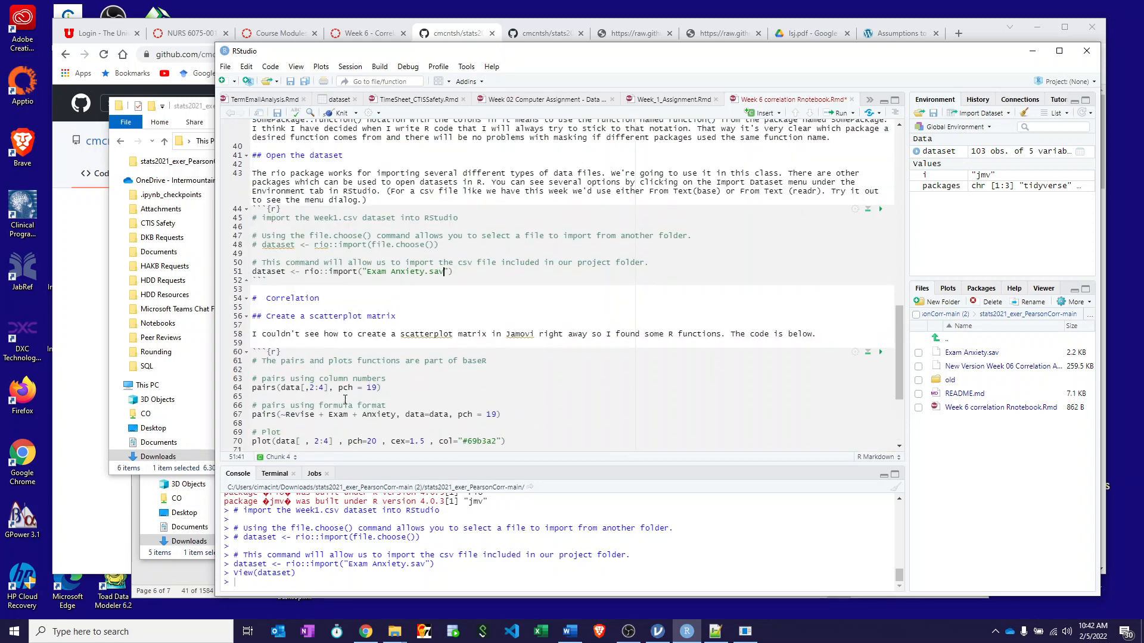
pyautogui.click(276, 272)
pyautogui.moveTo(275, 272); pyautogui.dragTo(285, 272)
pyautogui.press('BackSpace')
pyautogui.press('BackSpace')
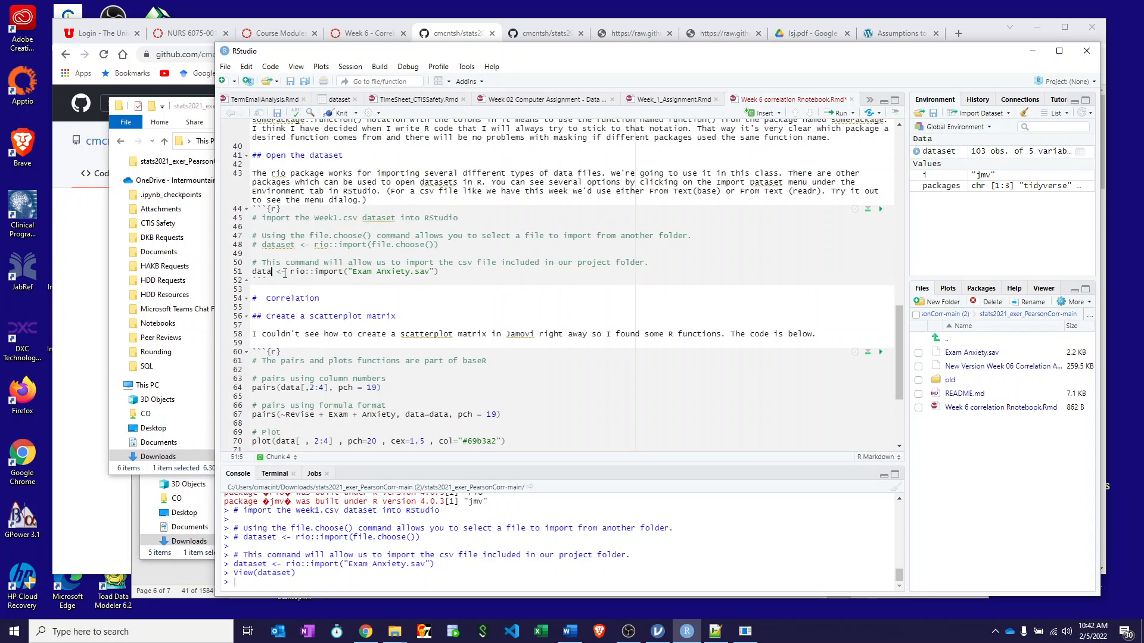
pyautogui.click(879, 211)
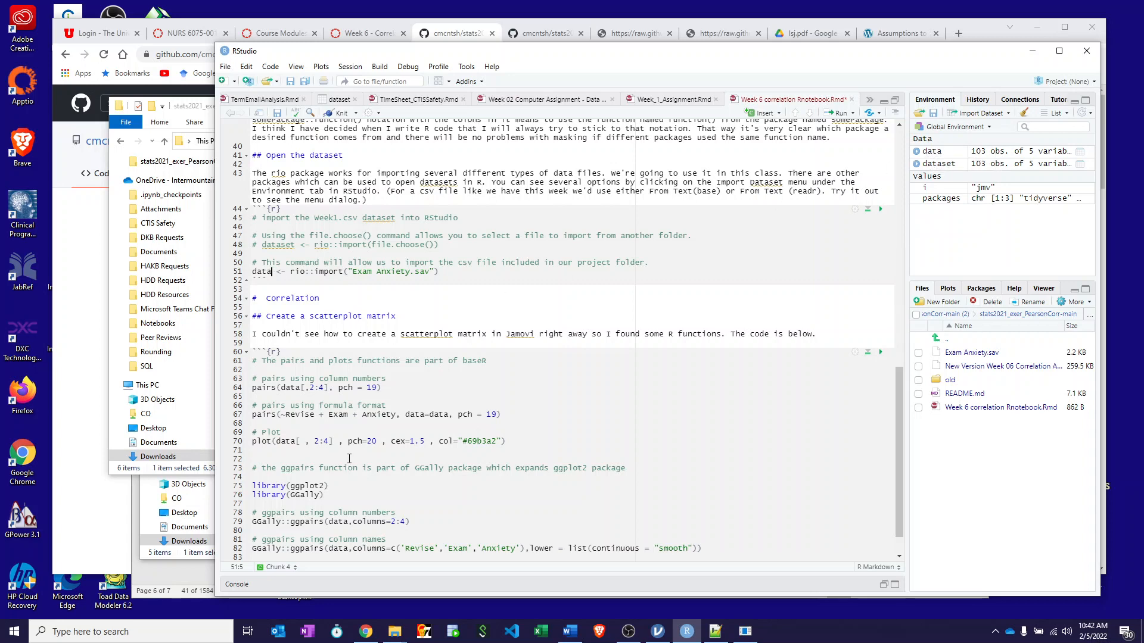
# Run the scatterplot matrix chunk under Create a scatterplot matrix
pyautogui.scroll(-2, 349, 453)
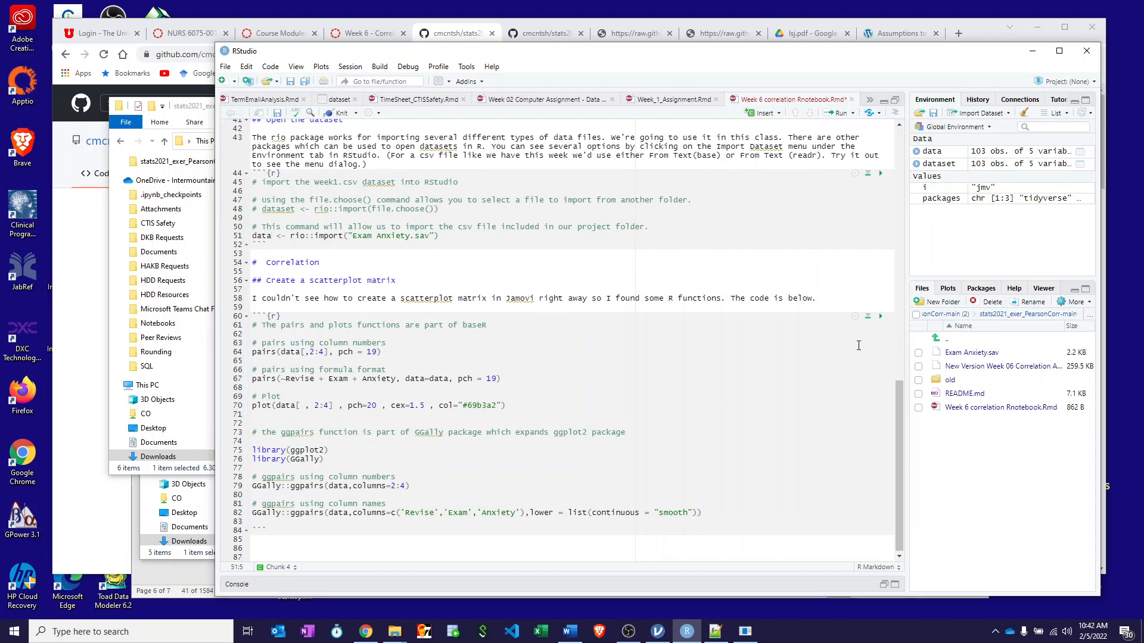
pyautogui.click(881, 320)
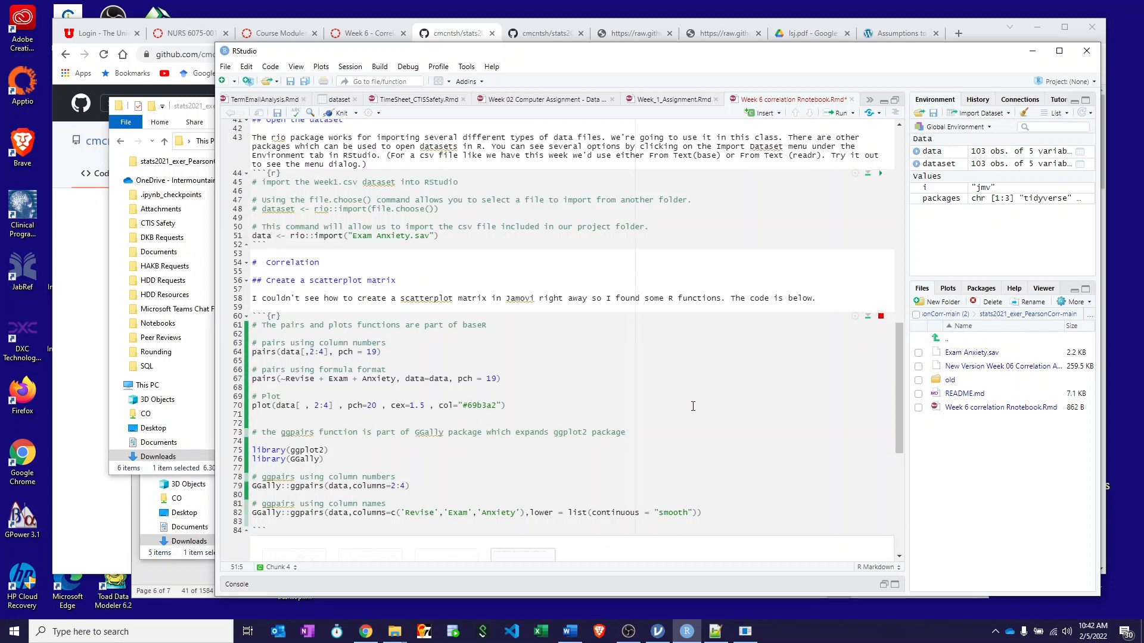
pyautogui.scroll(-8, 693, 407)
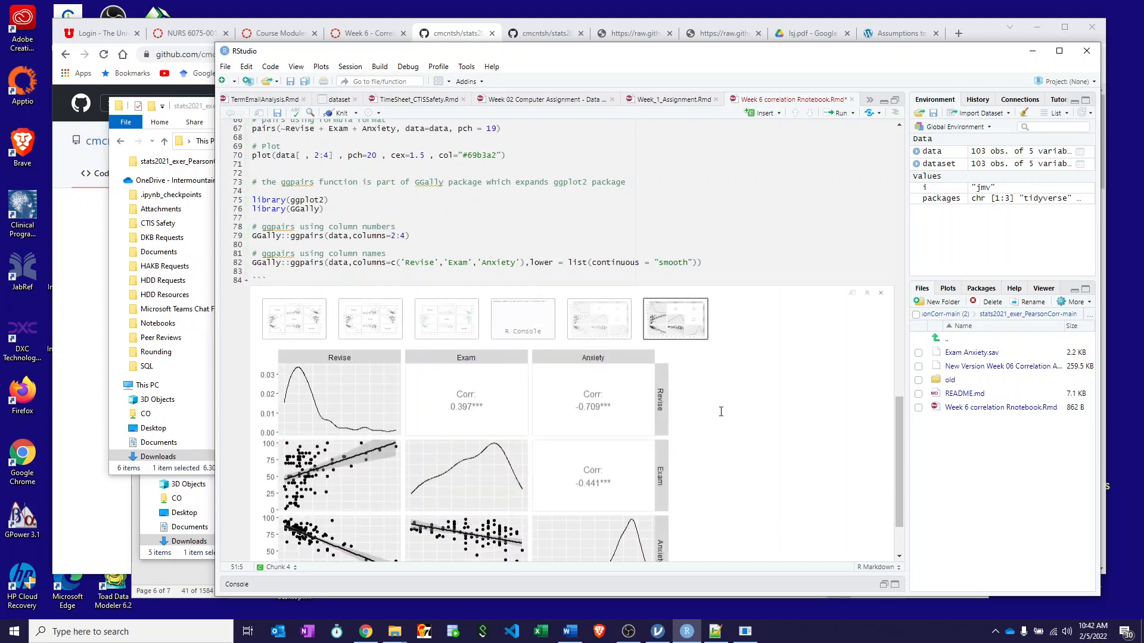
# Examine each output of the scatterplot matrix chunk, comparing the pairs, plot and ggpairs versions with their code
pyautogui.click(307, 324)
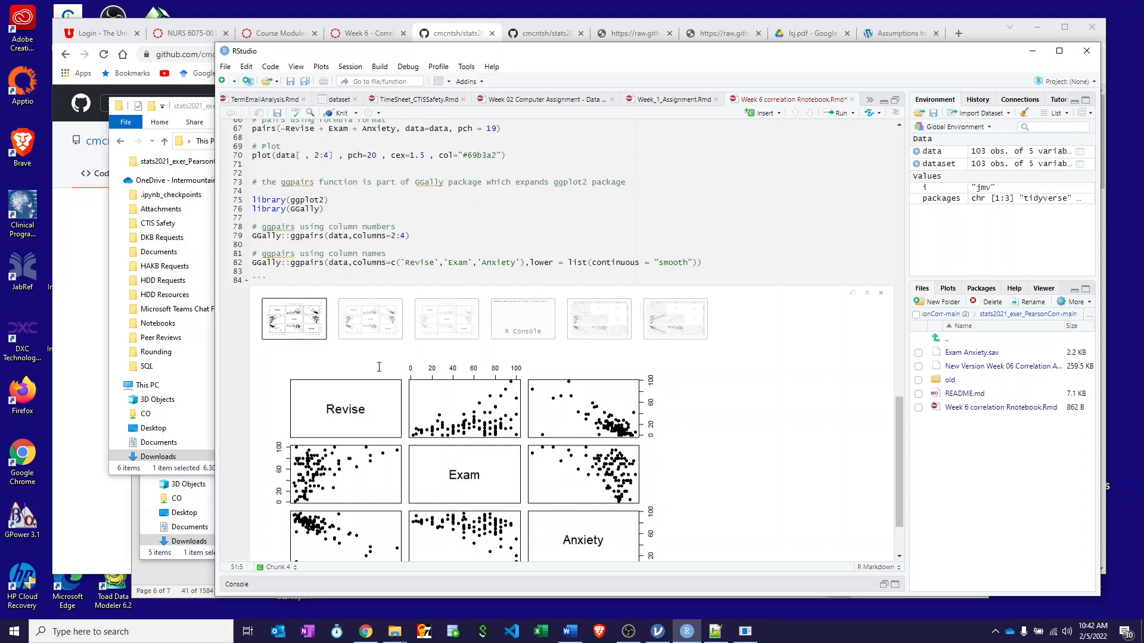
pyautogui.scroll(-3, 379, 367)
pyautogui.click(360, 247)
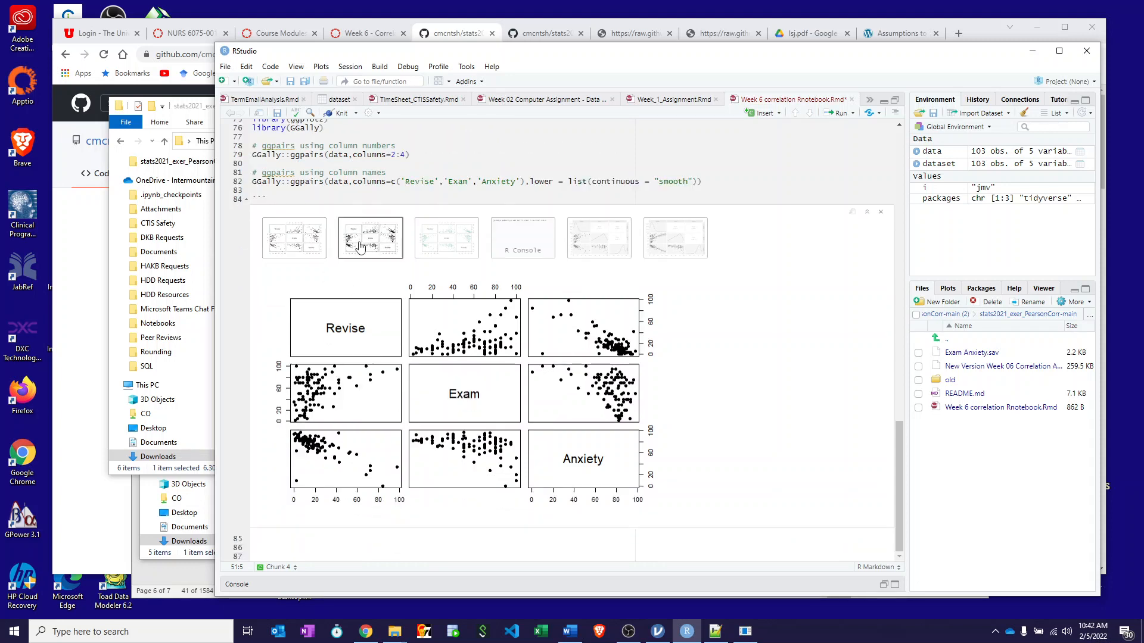
pyautogui.click(453, 239)
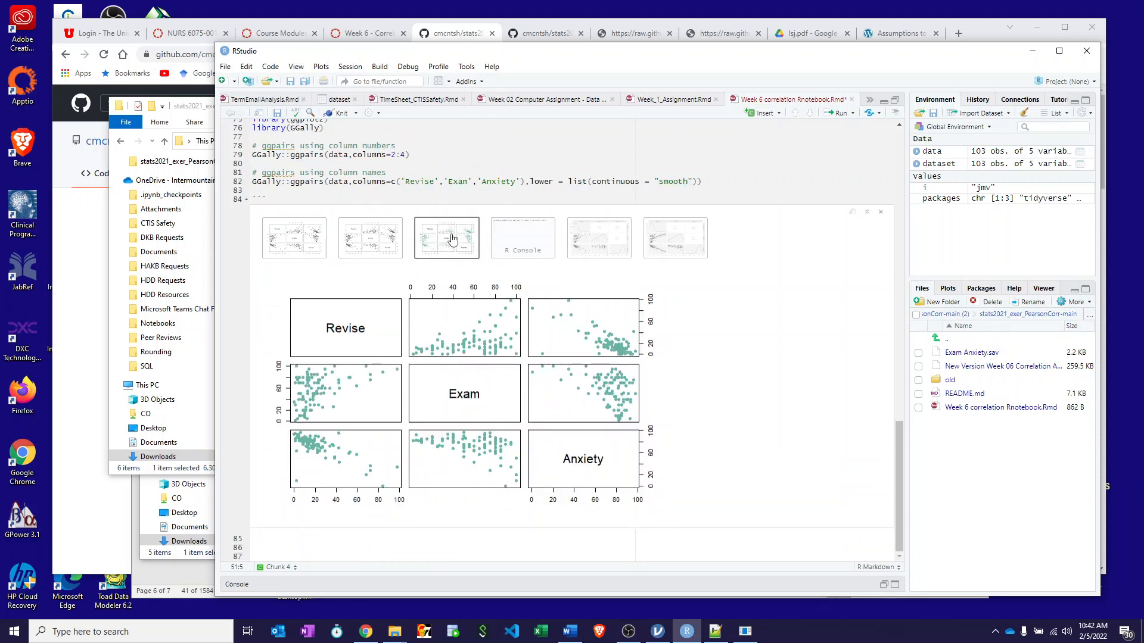
pyautogui.click(499, 244)
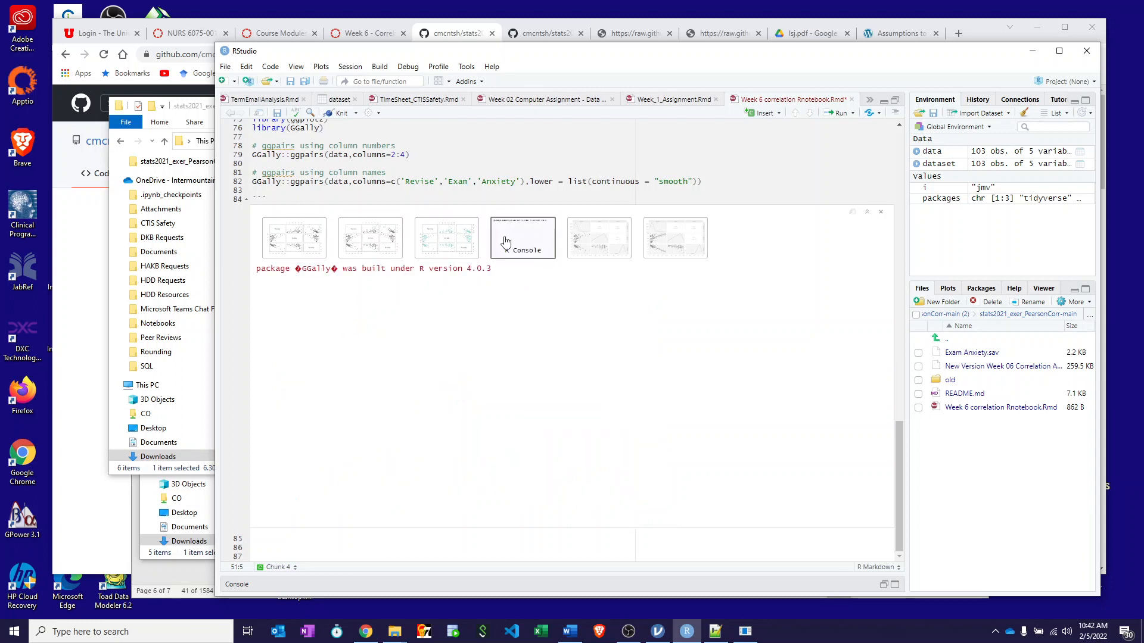
pyautogui.click(600, 244)
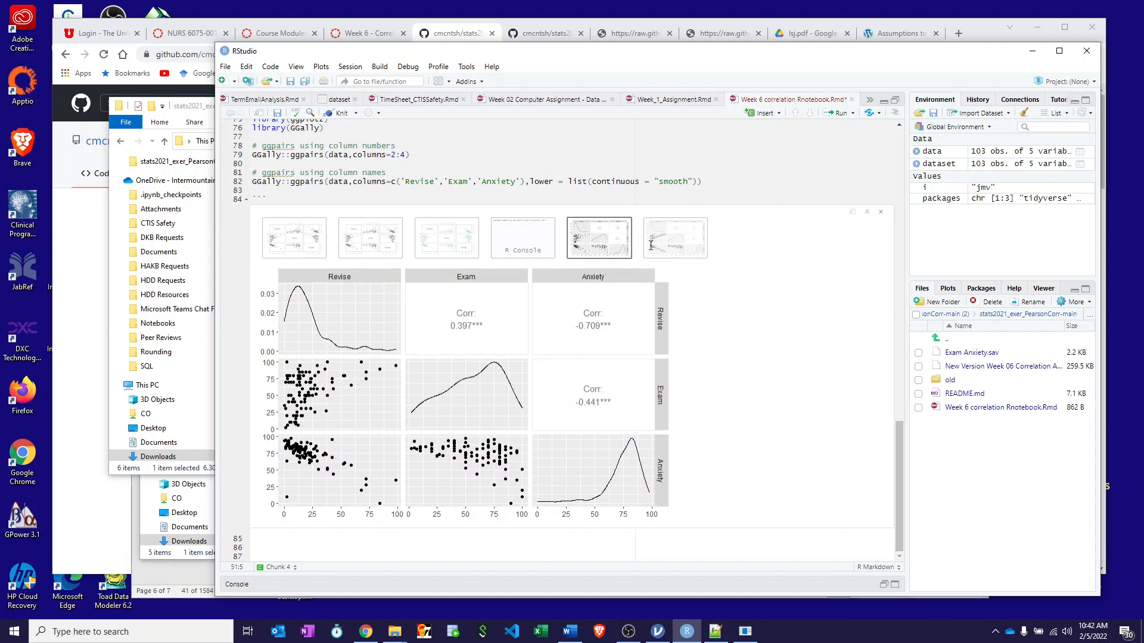
pyautogui.click(667, 241)
pyautogui.click(619, 240)
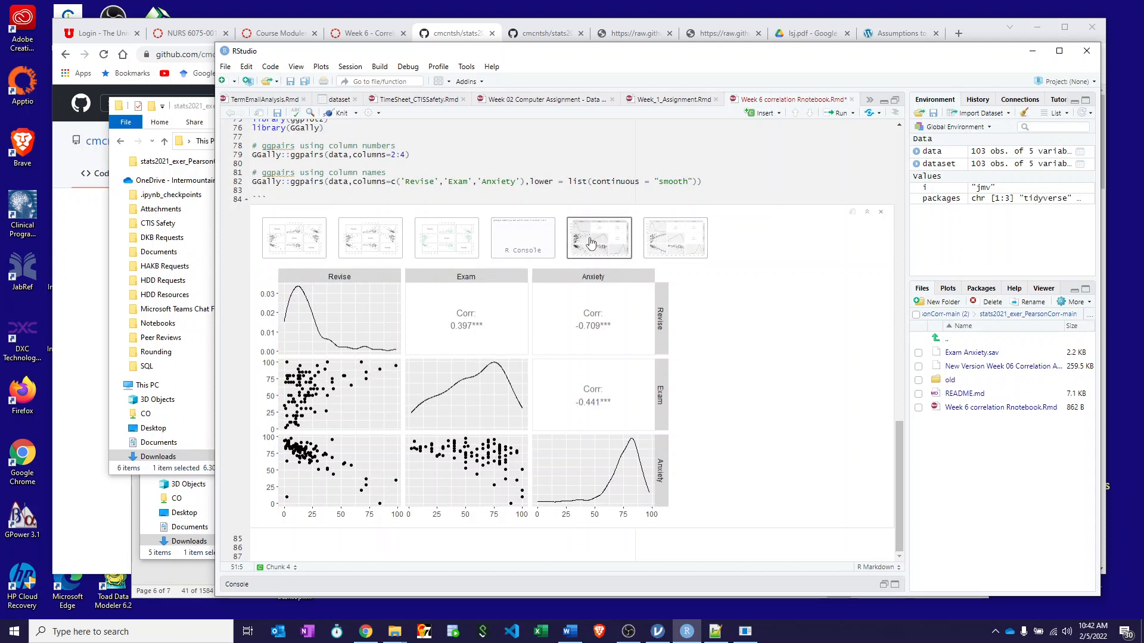
pyautogui.click(676, 237)
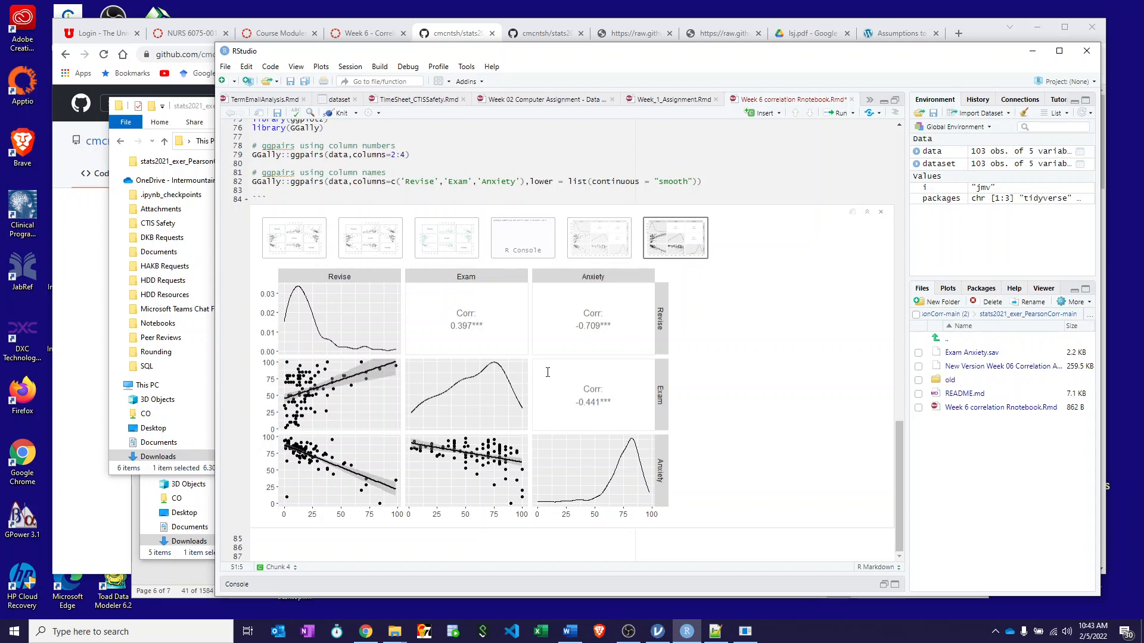
pyautogui.scroll(3, 571, 409)
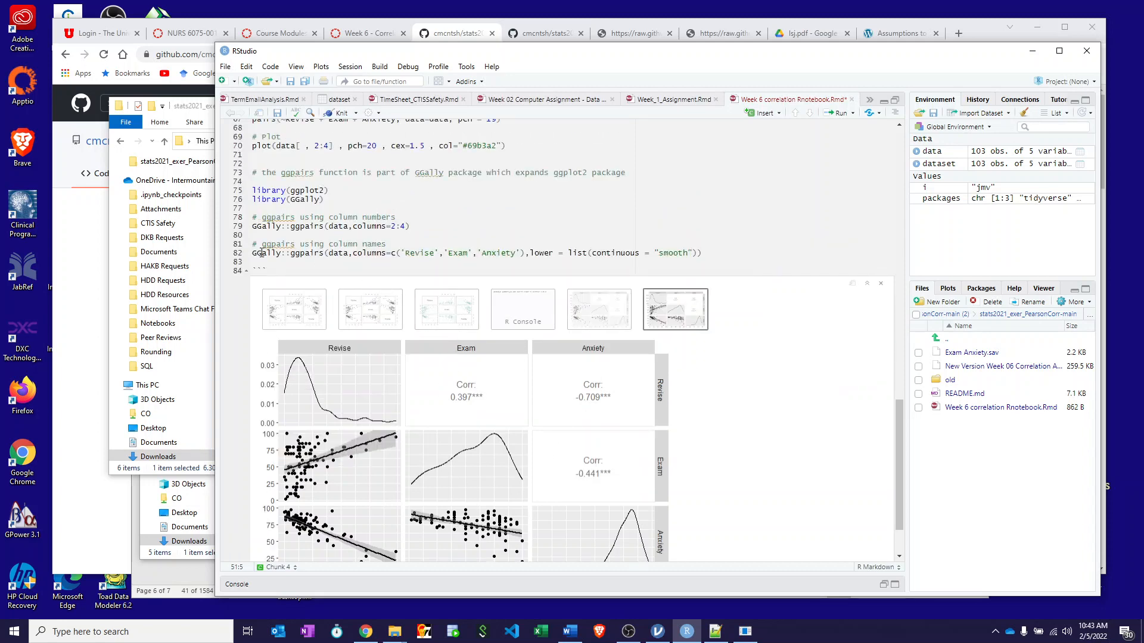
pyautogui.scroll(-3, 556, 436)
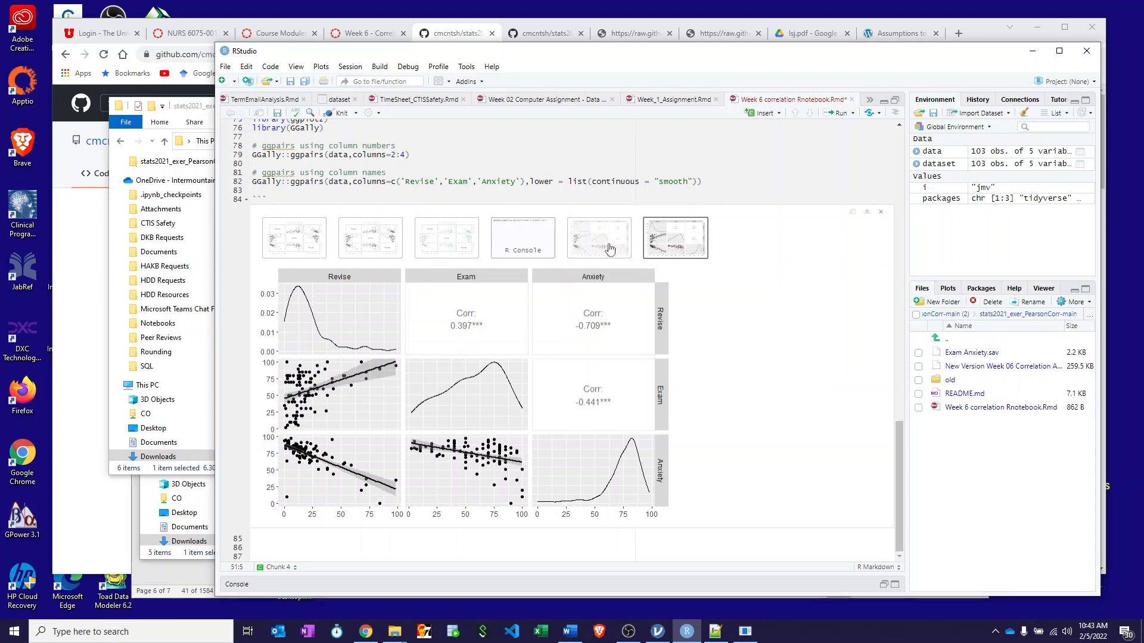
# Knit the Week 6 correlation notebook to md_document, and close the preview of the generated markdown file
pyautogui.scroll(3, 531, 372)
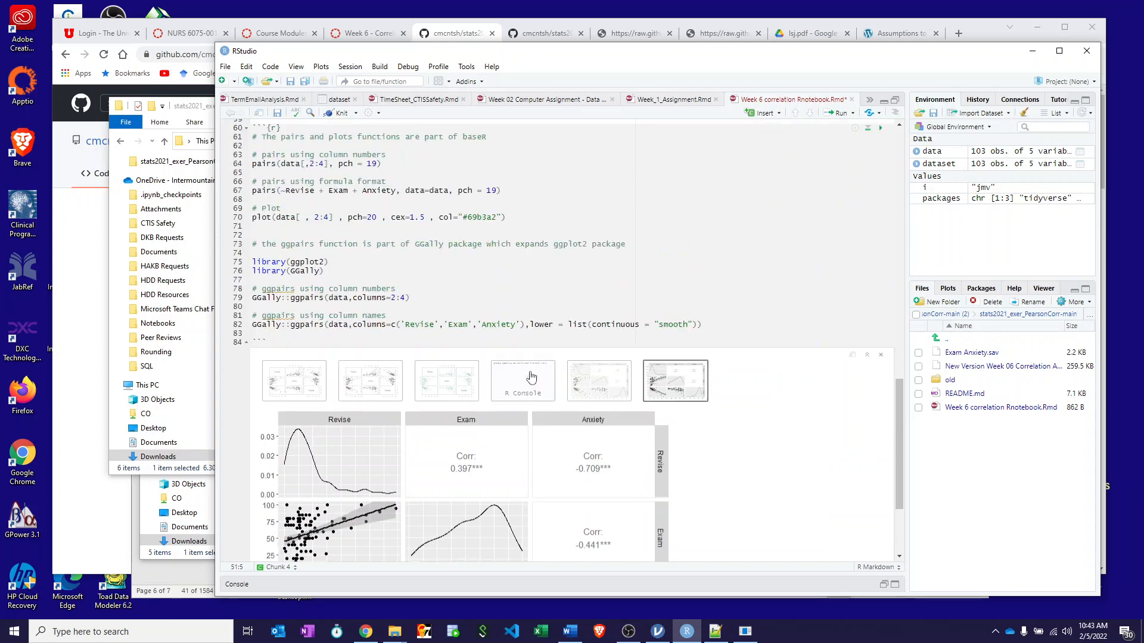
pyautogui.scroll(3, 530, 371)
pyautogui.scroll(5, 531, 371)
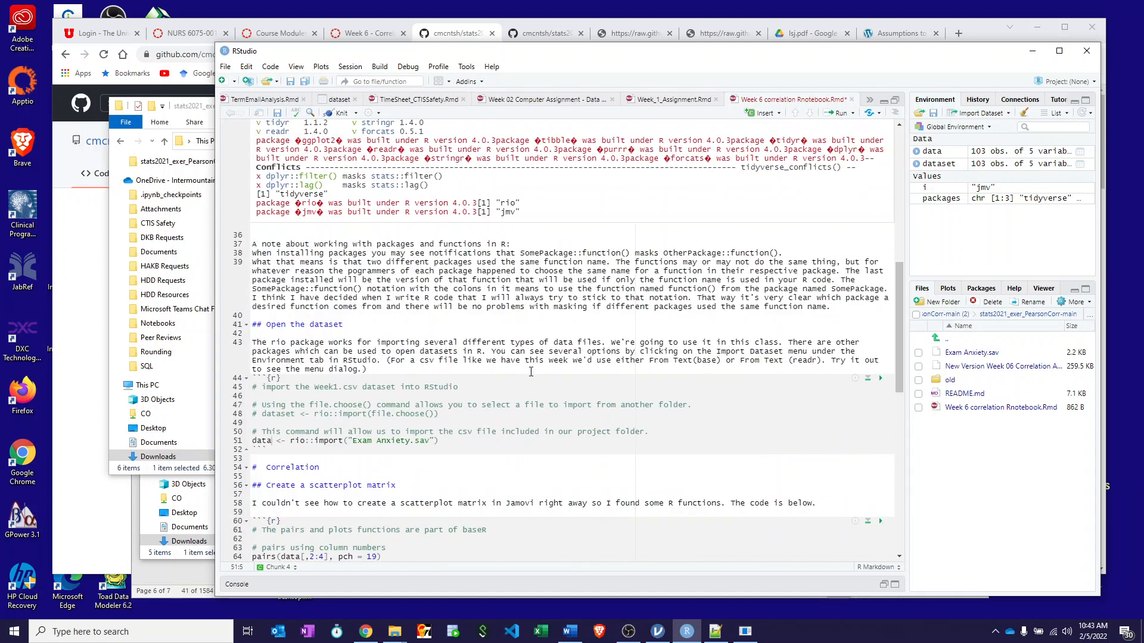
pyautogui.scroll(5, 530, 371)
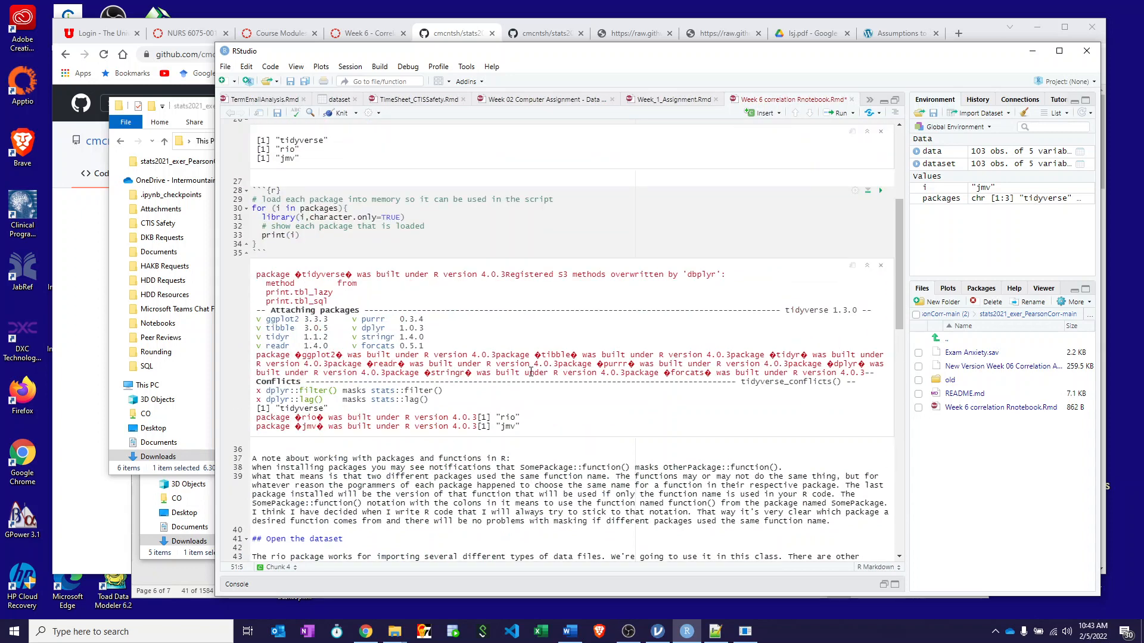
pyautogui.scroll(5, 530, 372)
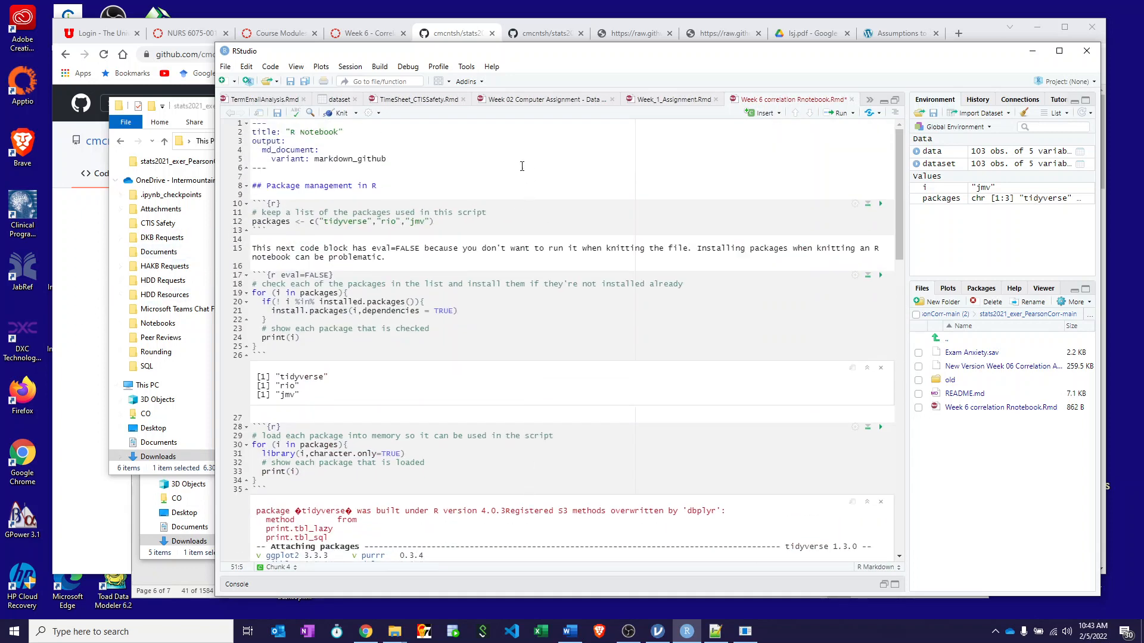
pyautogui.click(356, 113)
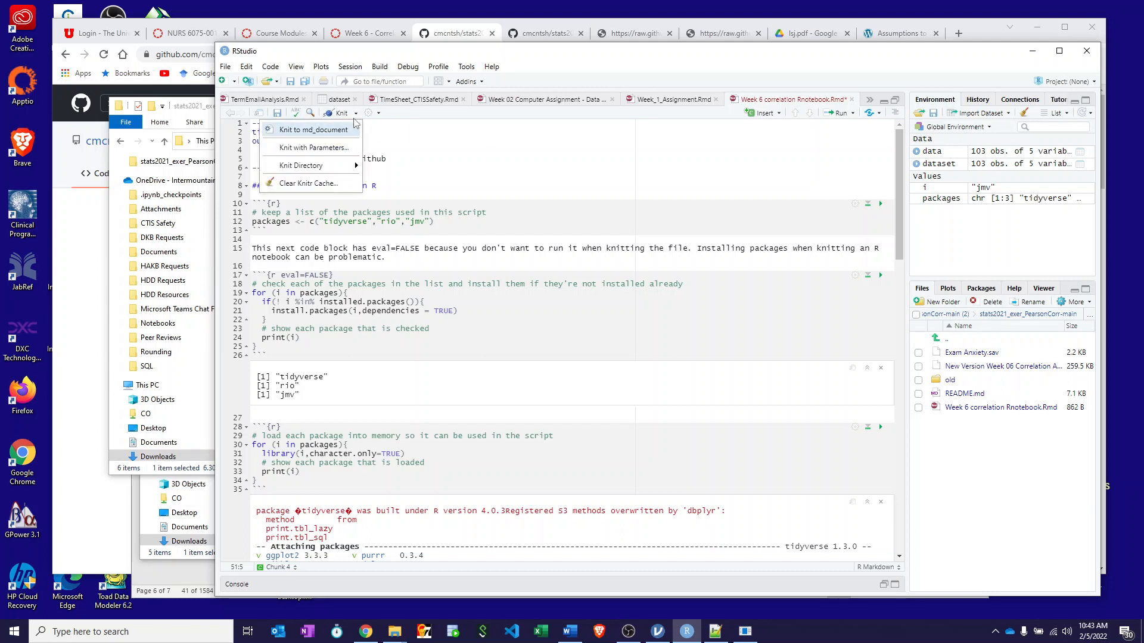
pyautogui.click(321, 131)
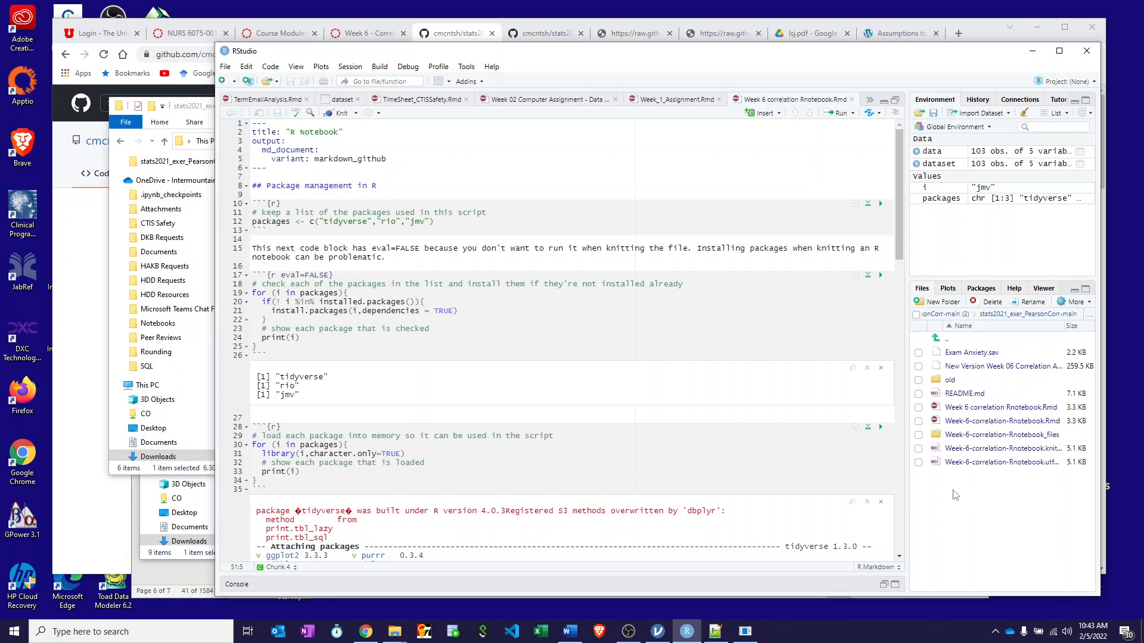
pyautogui.click(961, 468)
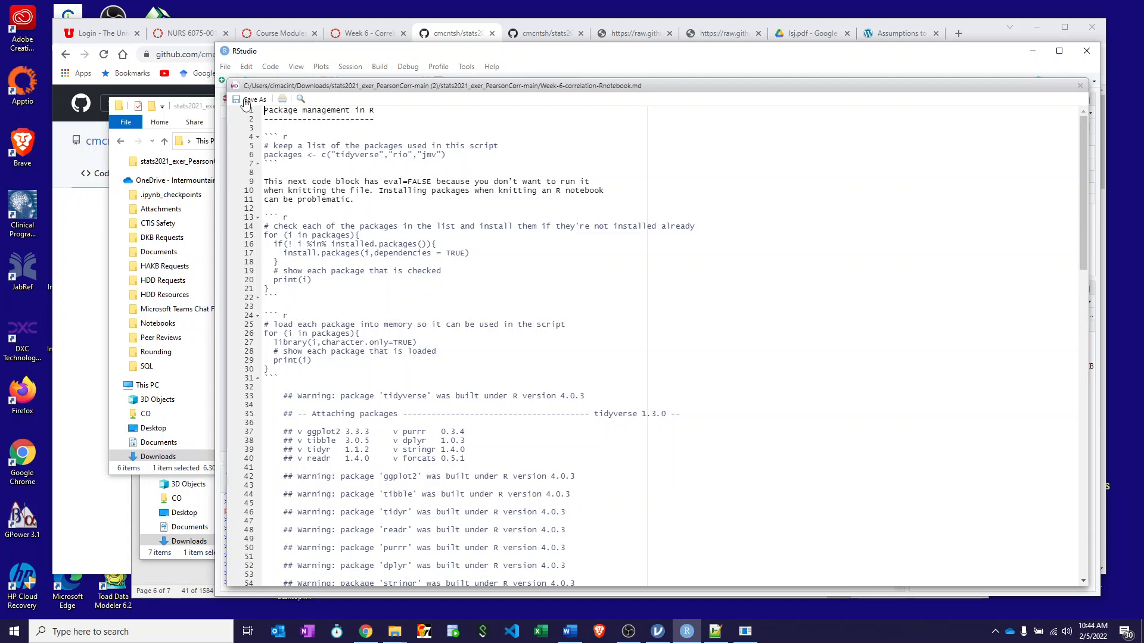
pyautogui.click(1080, 88)
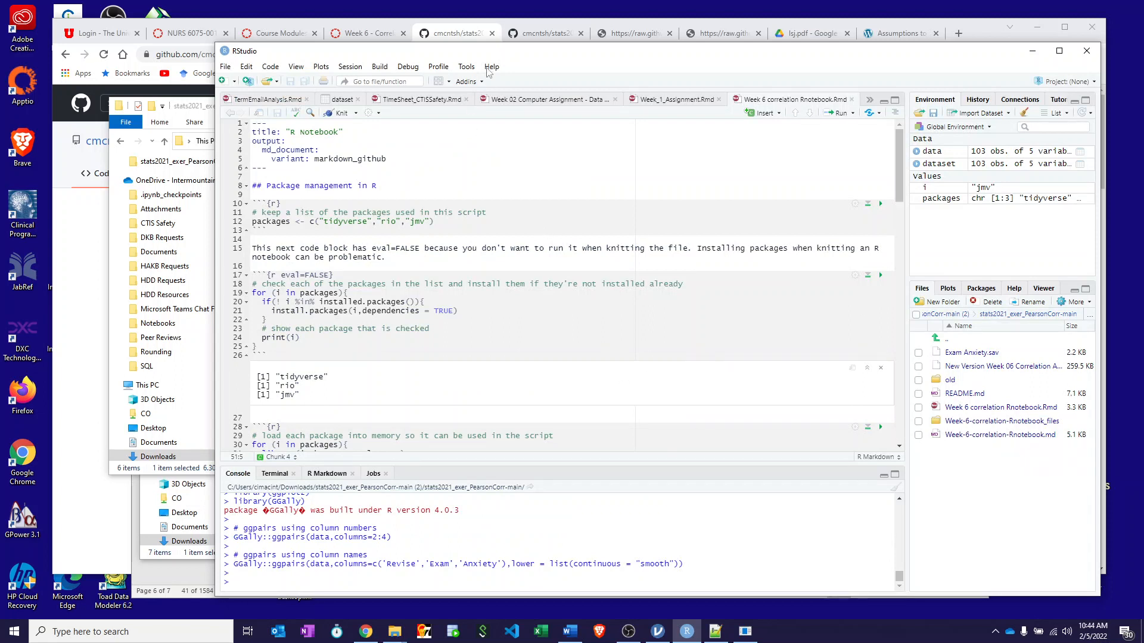
# Minimize the RStudio, File Explorer, answer sheet and jamovi windows, declining the Notepad++ update offer
pyautogui.moveTo(503, 50); pyautogui.dragTo(395, 29)
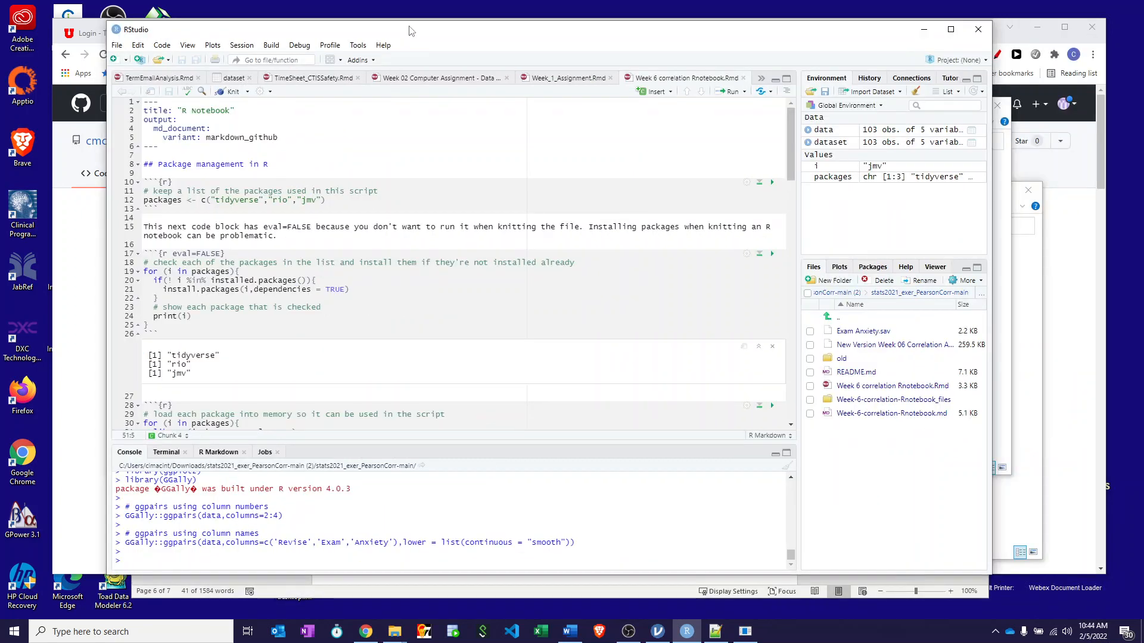
pyautogui.moveTo(410, 30); pyautogui.dragTo(430, 97)
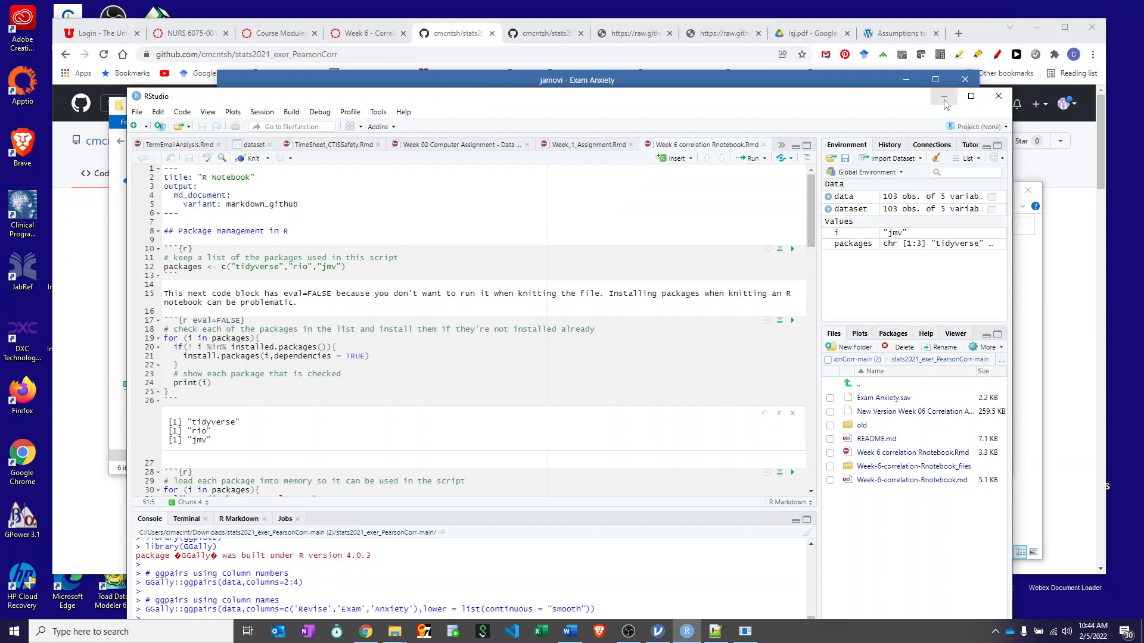
pyautogui.click(944, 99)
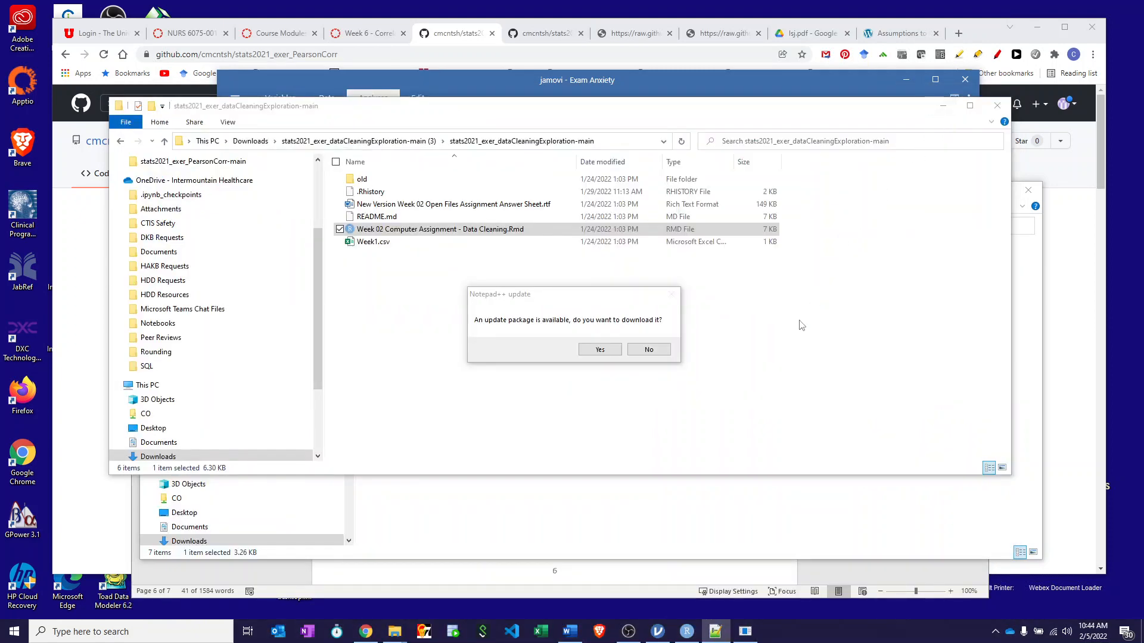
pyautogui.click(649, 352)
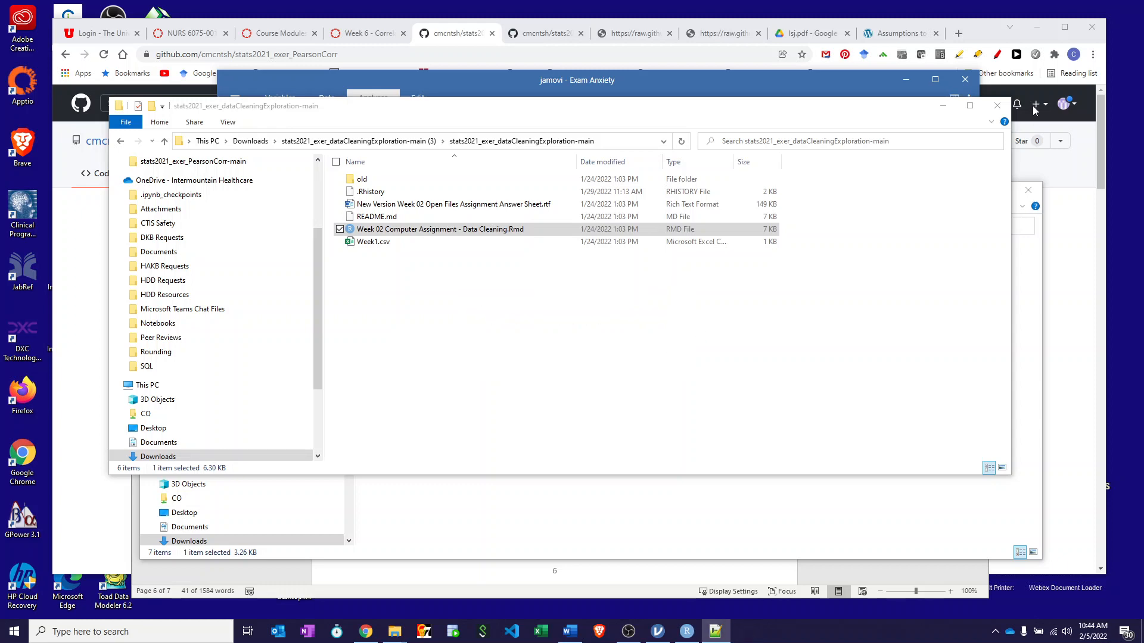
pyautogui.click(943, 105)
pyautogui.click(975, 191)
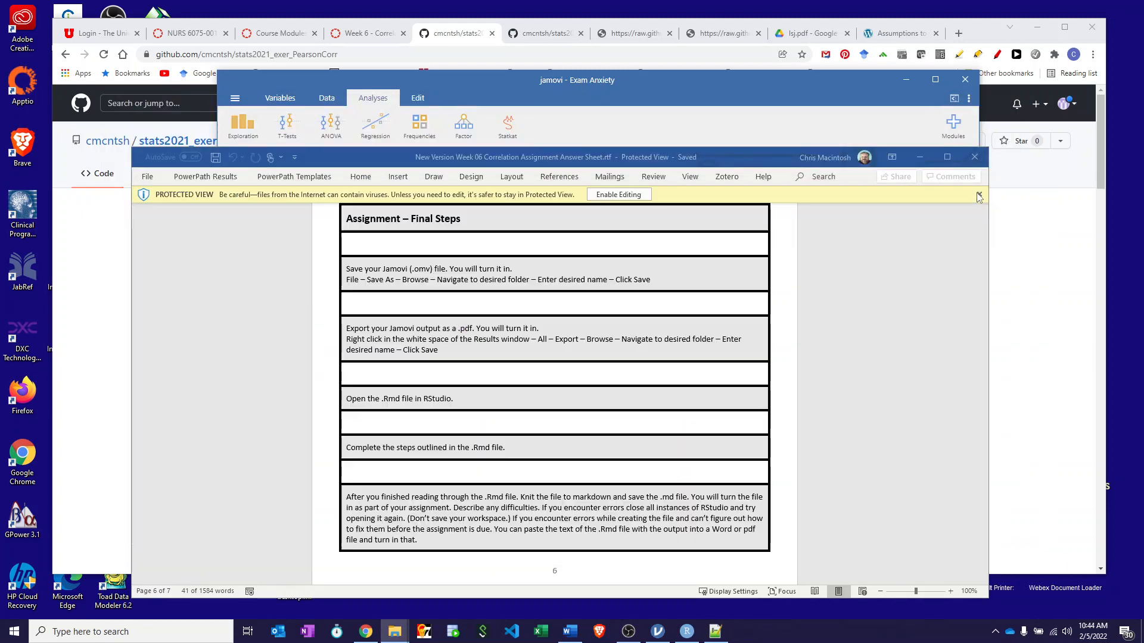
pyautogui.click(917, 160)
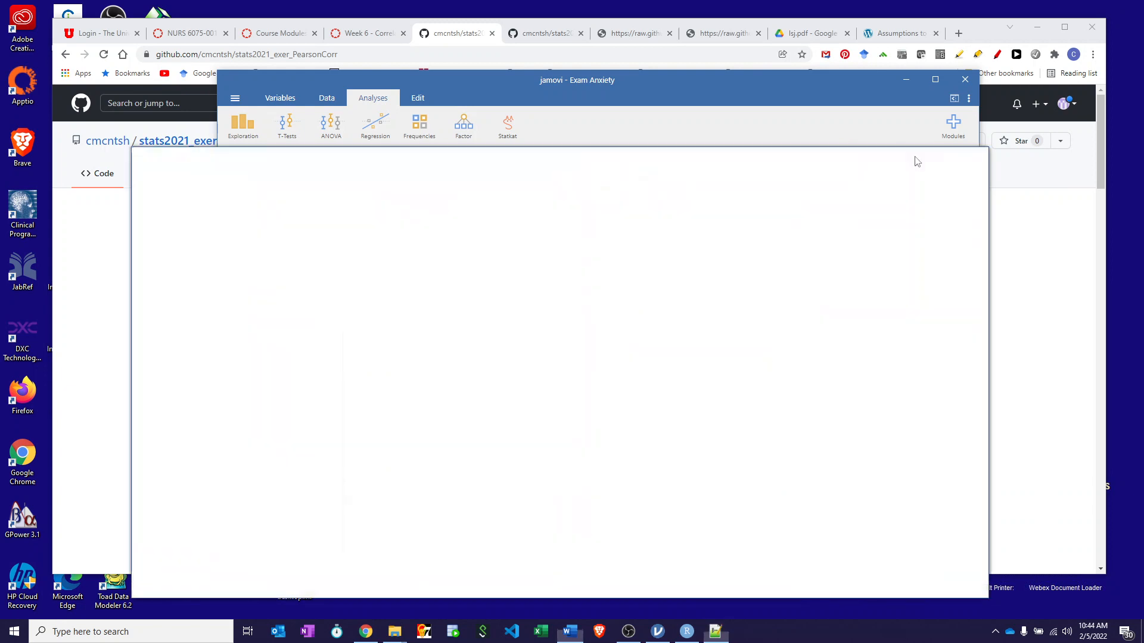
pyautogui.click(907, 80)
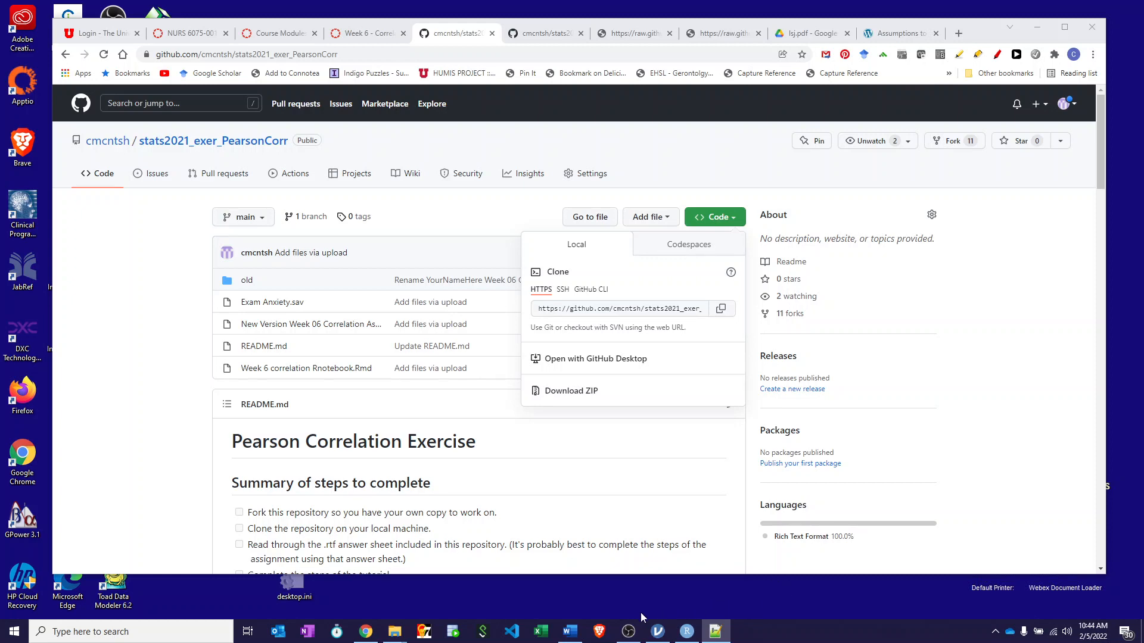
# Reopen the Week 06 answer sheet in Word and read the Assignment – Final Steps section through the submission instructions
pyautogui.moveTo(570, 631)
pyautogui.click(567, 594)
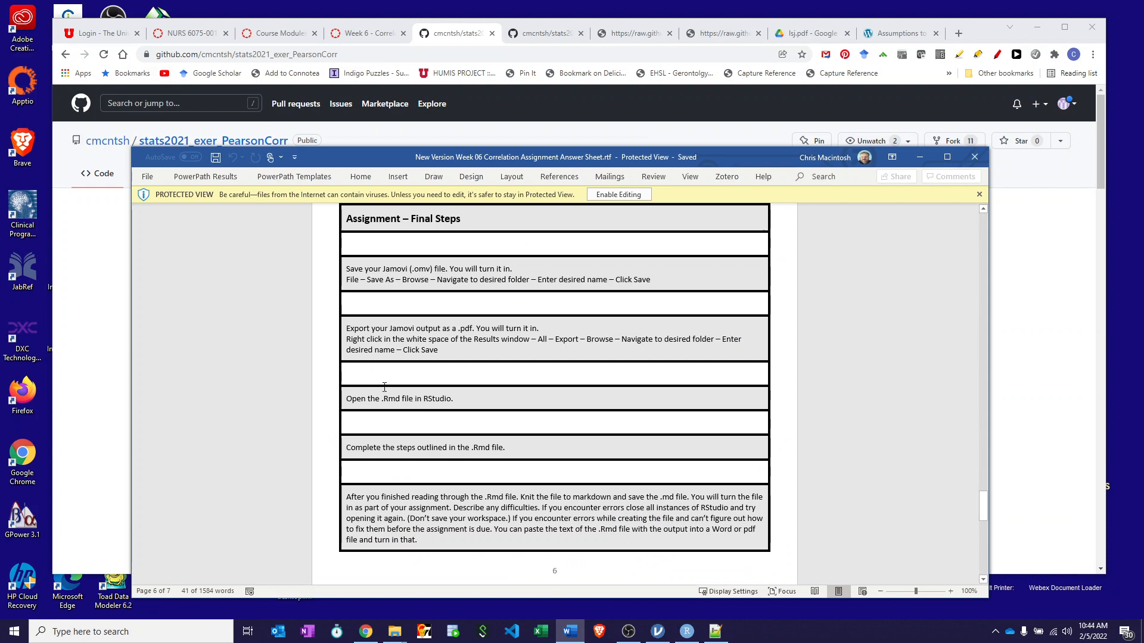
pyautogui.scroll(-2, 384, 387)
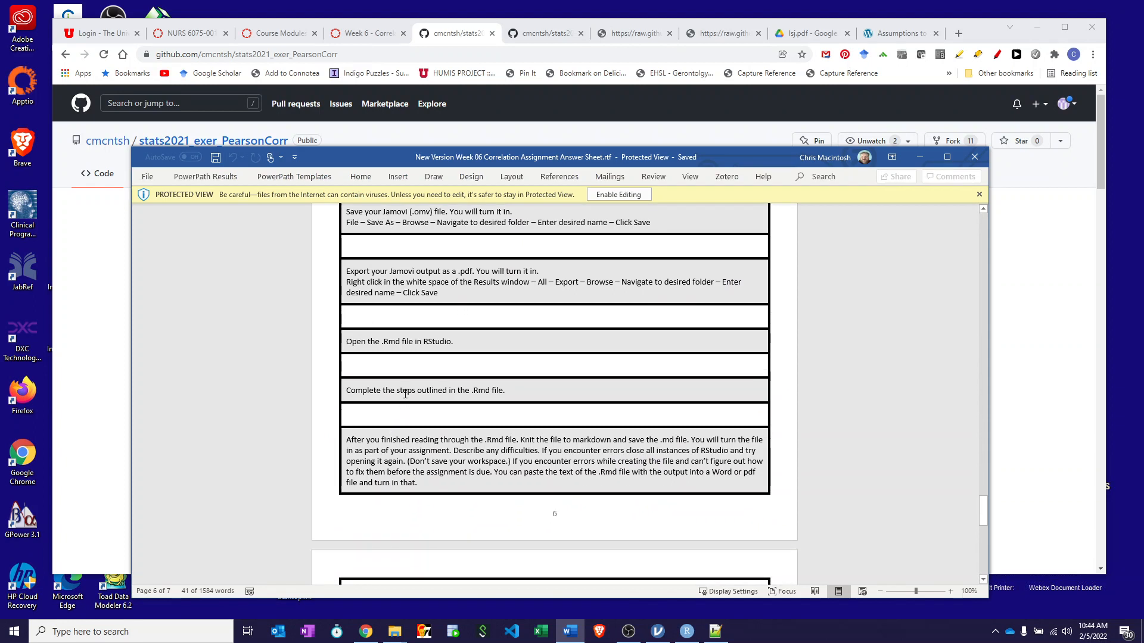
pyautogui.scroll(-4, 405, 393)
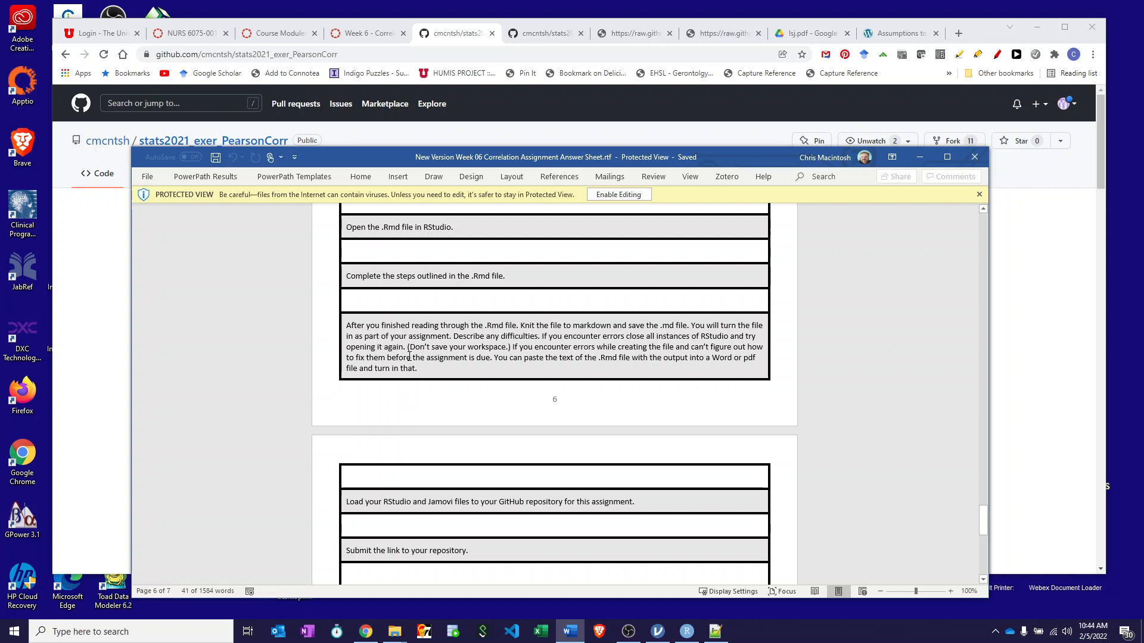
pyautogui.scroll(-3, 409, 356)
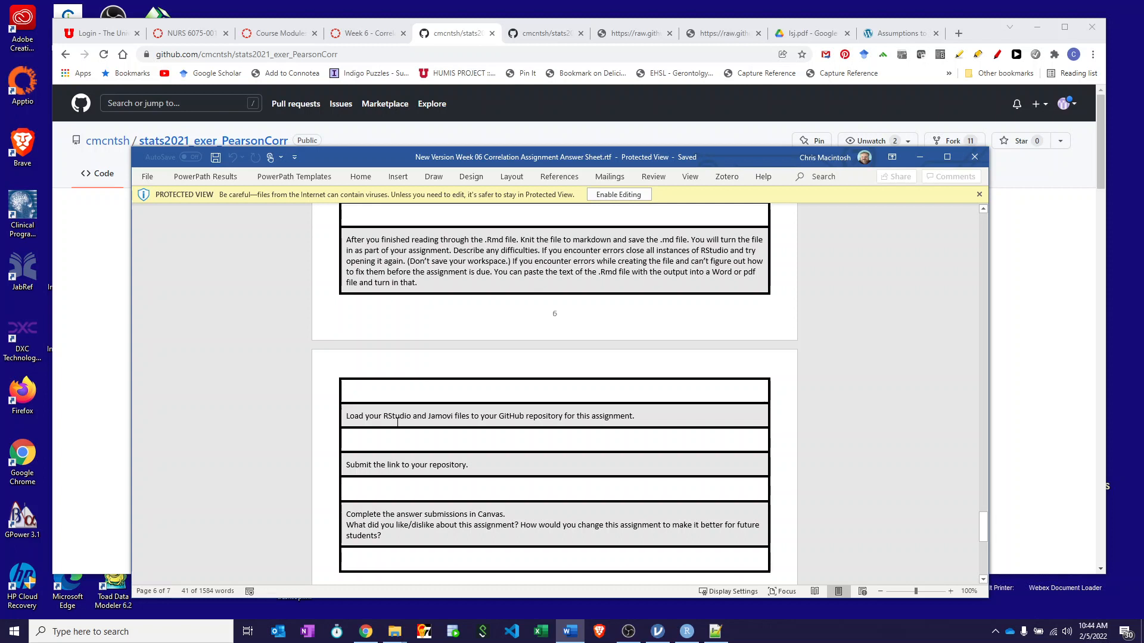
pyautogui.scroll(-2, 420, 405)
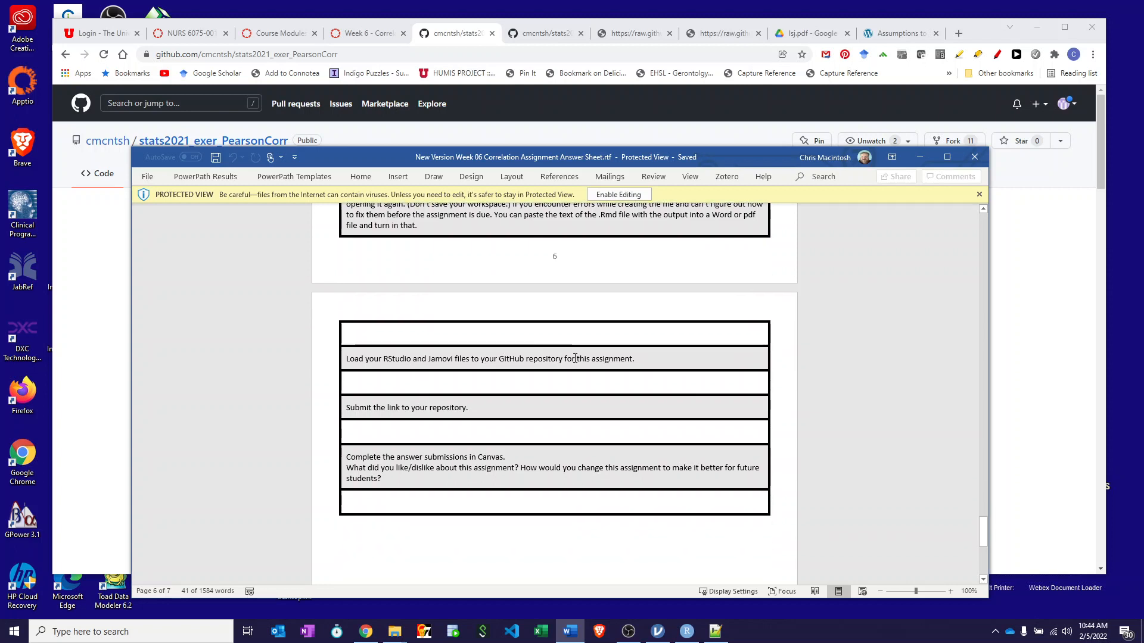
# Switch to the stats2021_exer_PearsonCorr repository on GitHub in Chrome and open its file upload page
pyautogui.click(460, 33)
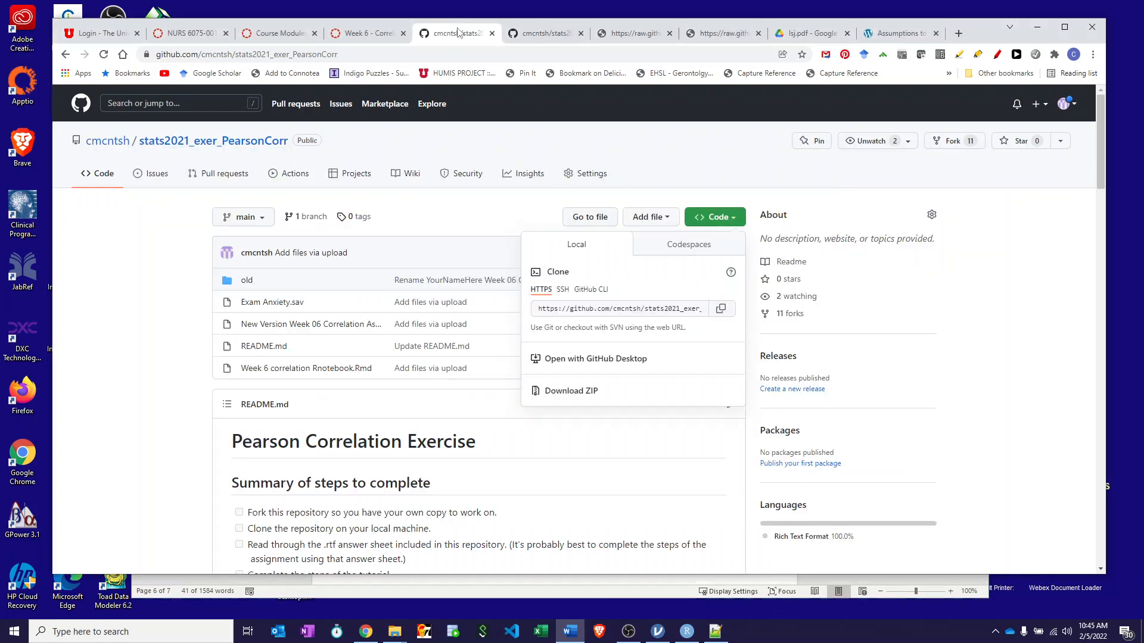
pyautogui.press('Escape')
pyautogui.click(666, 221)
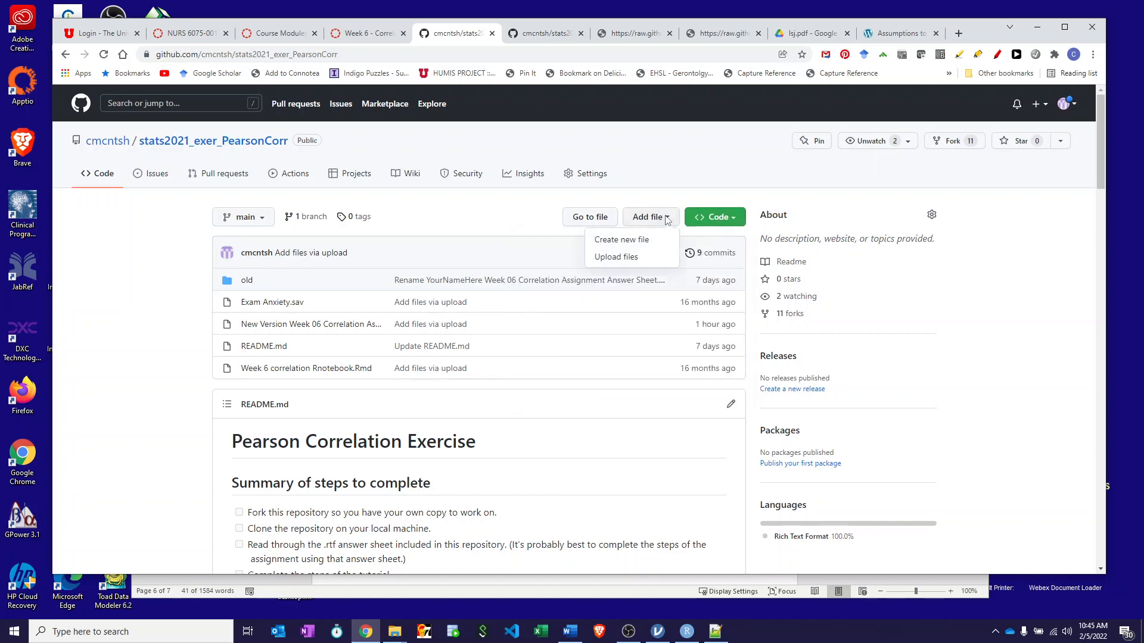
pyautogui.click(604, 259)
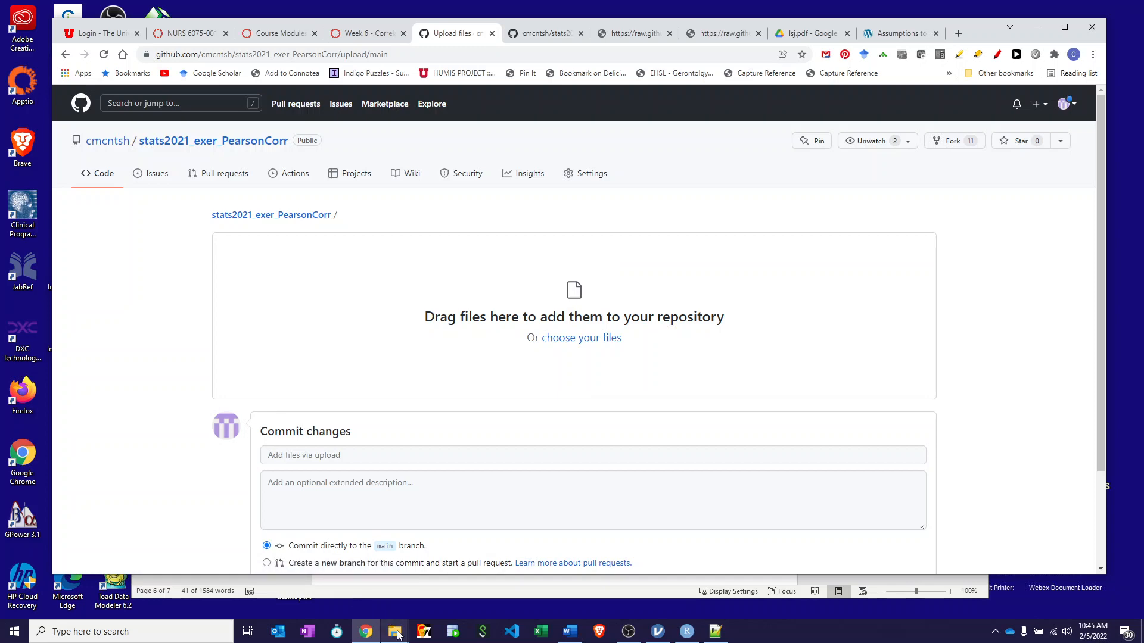
# Add Week-6-correlation-Rnotebook.md from the local stats2021_exer_PearsonCorr-main folder to the repository upload
pyautogui.moveTo(398, 634)
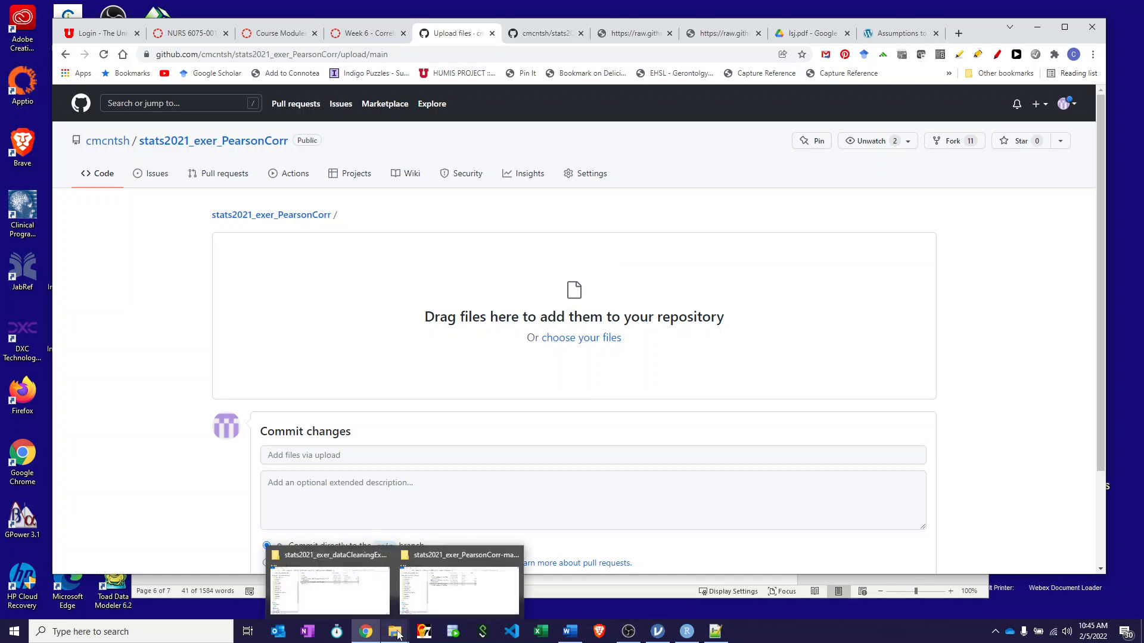
pyautogui.moveTo(427, 591)
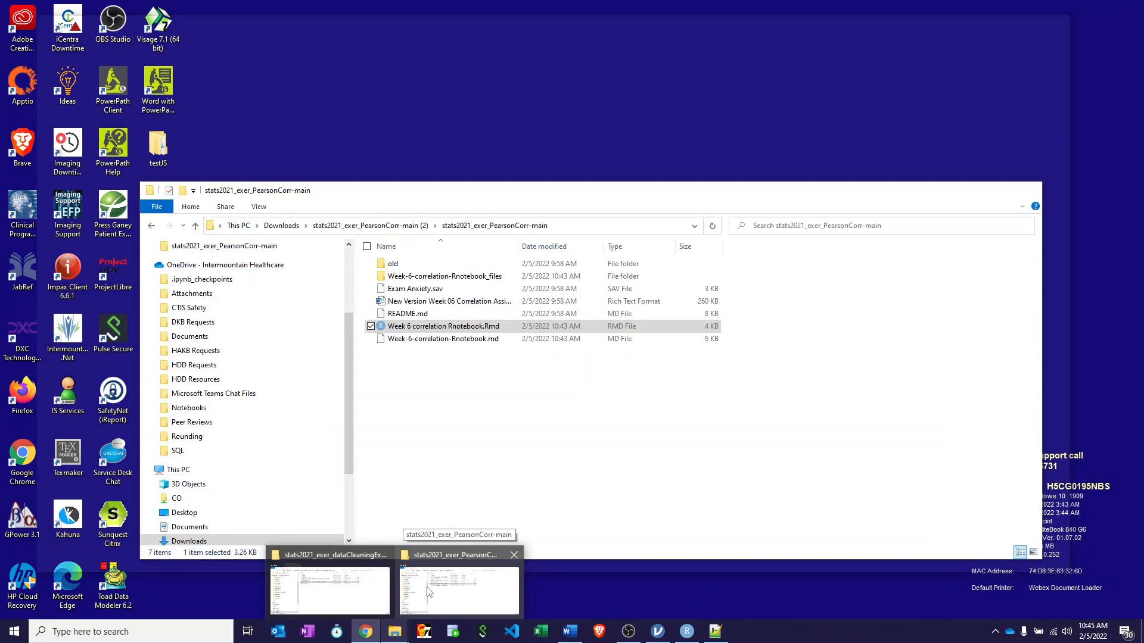
pyautogui.click(427, 591)
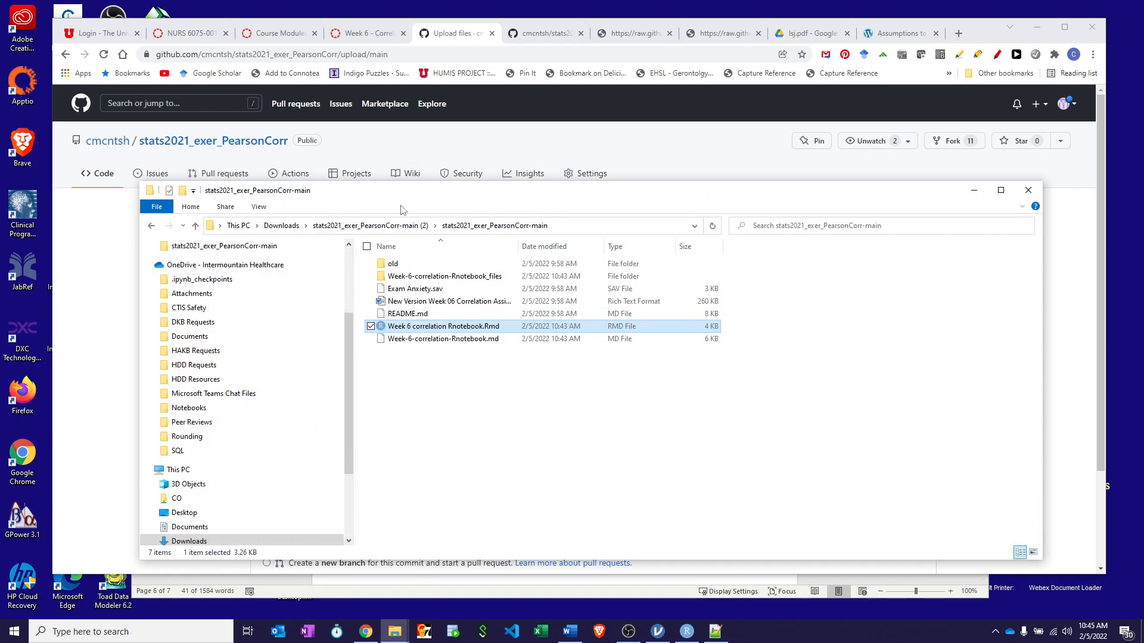
pyautogui.moveTo(397, 190); pyautogui.dragTo(945, 131)
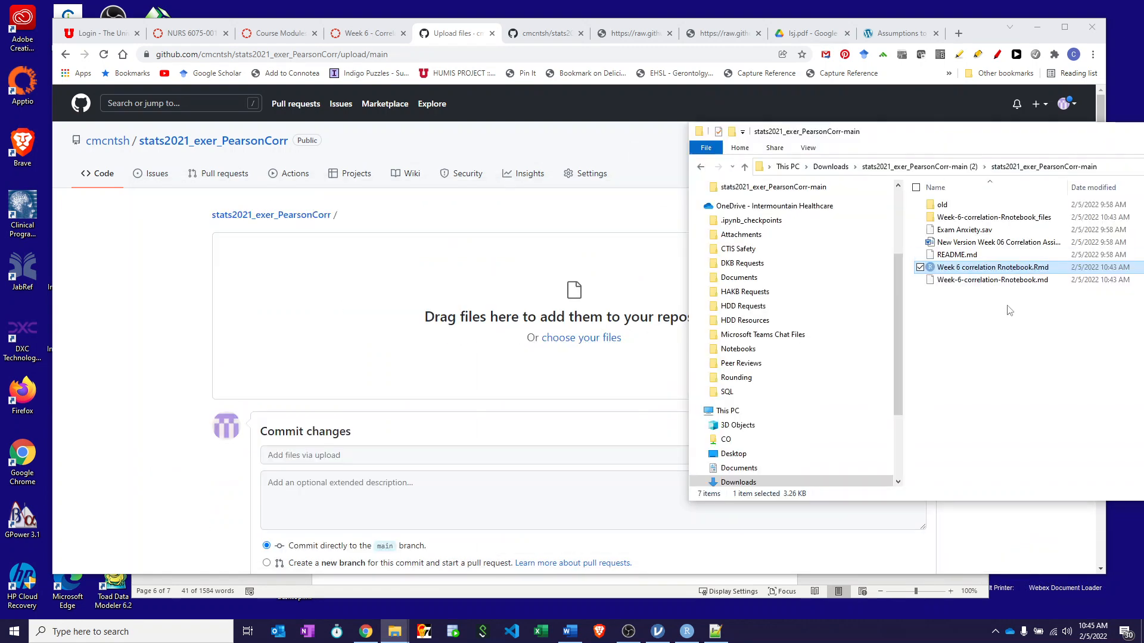
pyautogui.moveTo(975, 287); pyautogui.dragTo(441, 324)
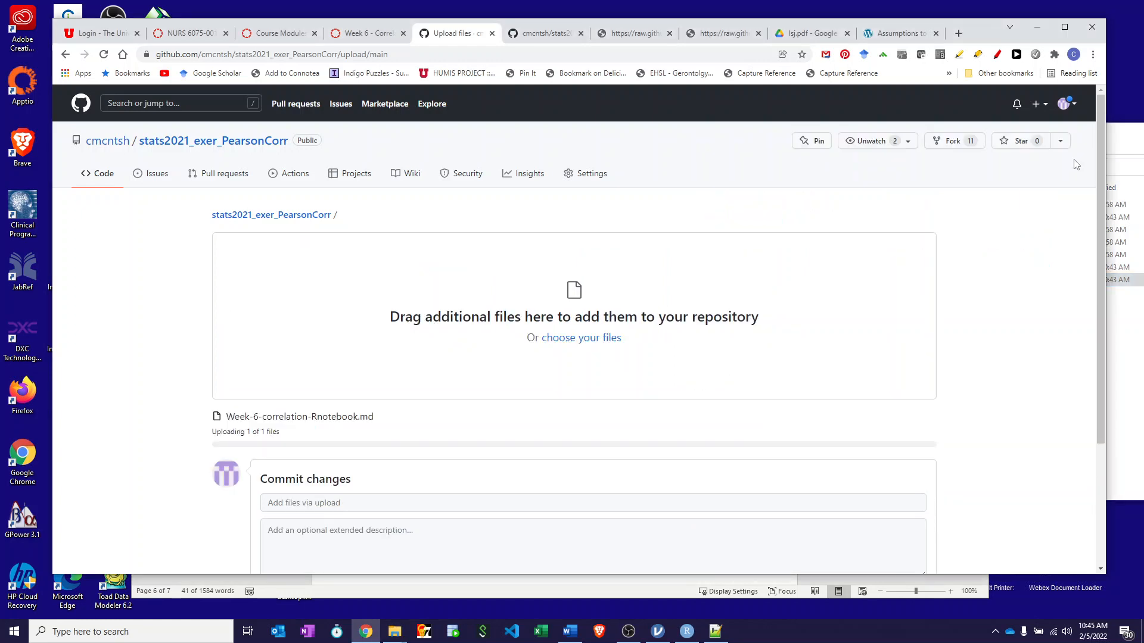
# Close the stats2021_exer_PearsonCorr-main folder window and cancel the pending GitHub upload without committing
pyautogui.click(1124, 280)
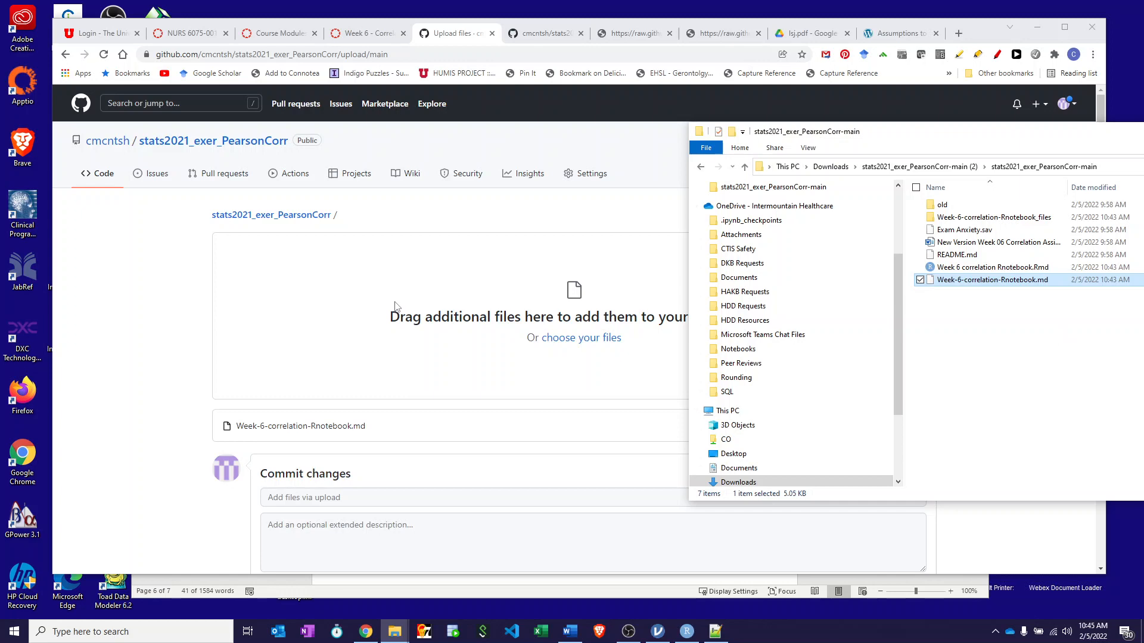
pyautogui.moveTo(990, 132); pyautogui.dragTo(406, 150)
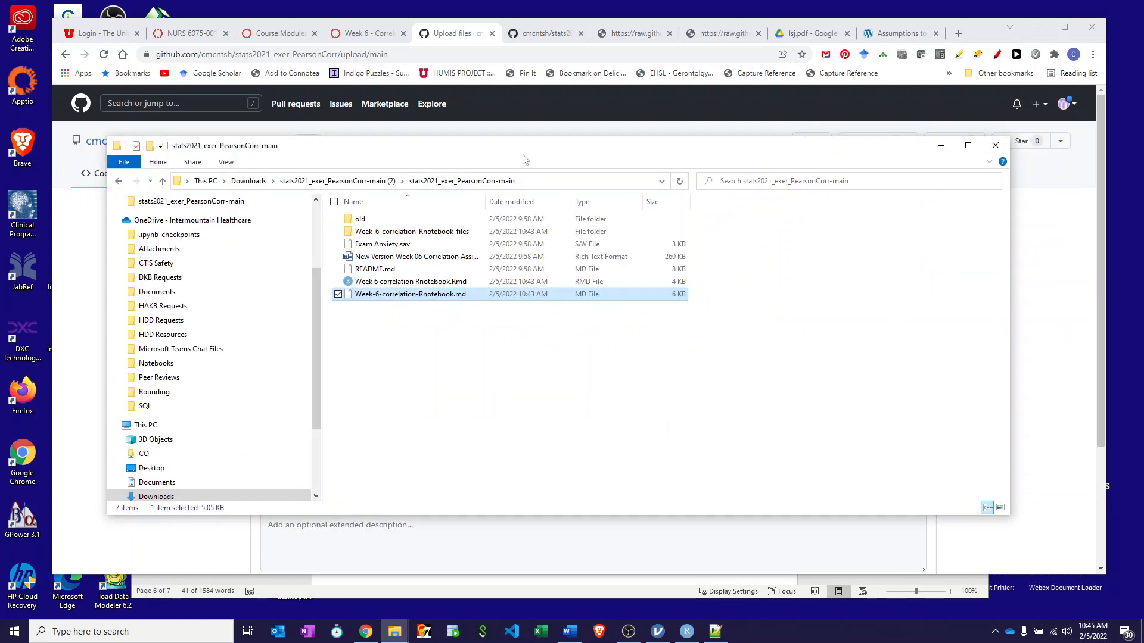
pyautogui.click(994, 146)
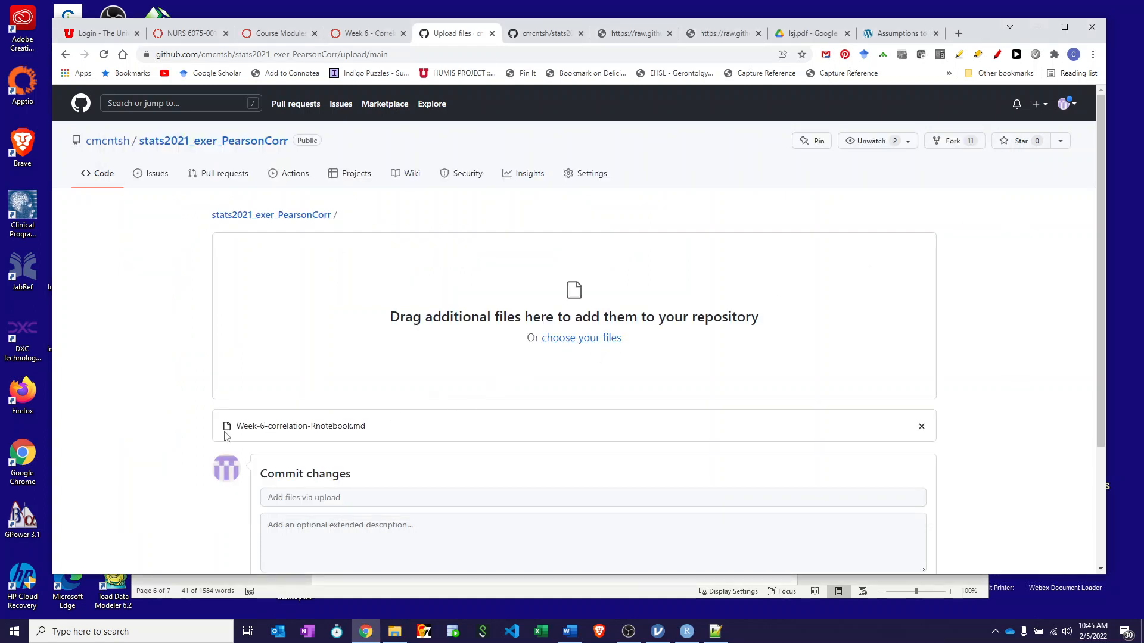
pyautogui.scroll(-3, 279, 425)
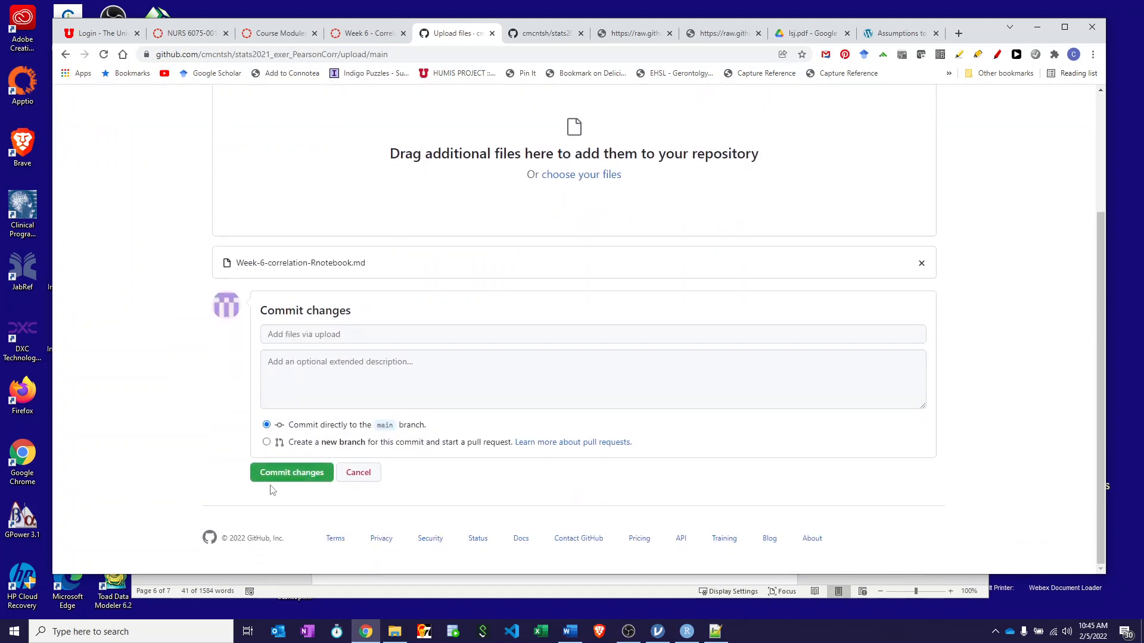
pyautogui.click(373, 477)
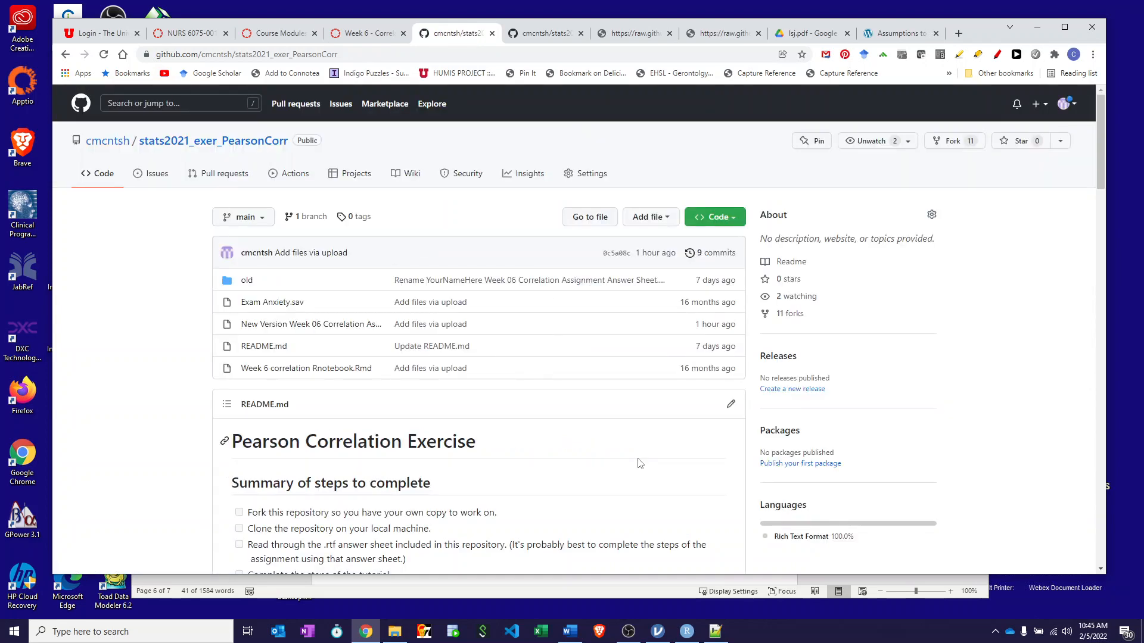
# Skim the repository's README from the summary of steps to the data cleaning section, and return to the file list
pyautogui.scroll(-6, 592, 454)
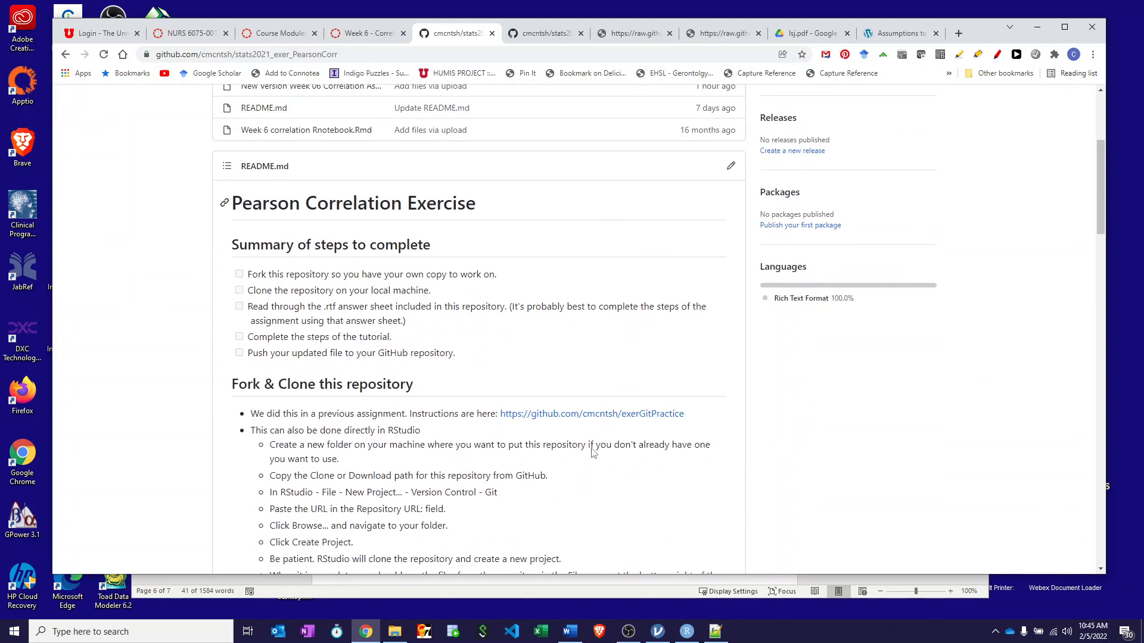
pyautogui.scroll(-3, 591, 454)
pyautogui.scroll(-5, 591, 453)
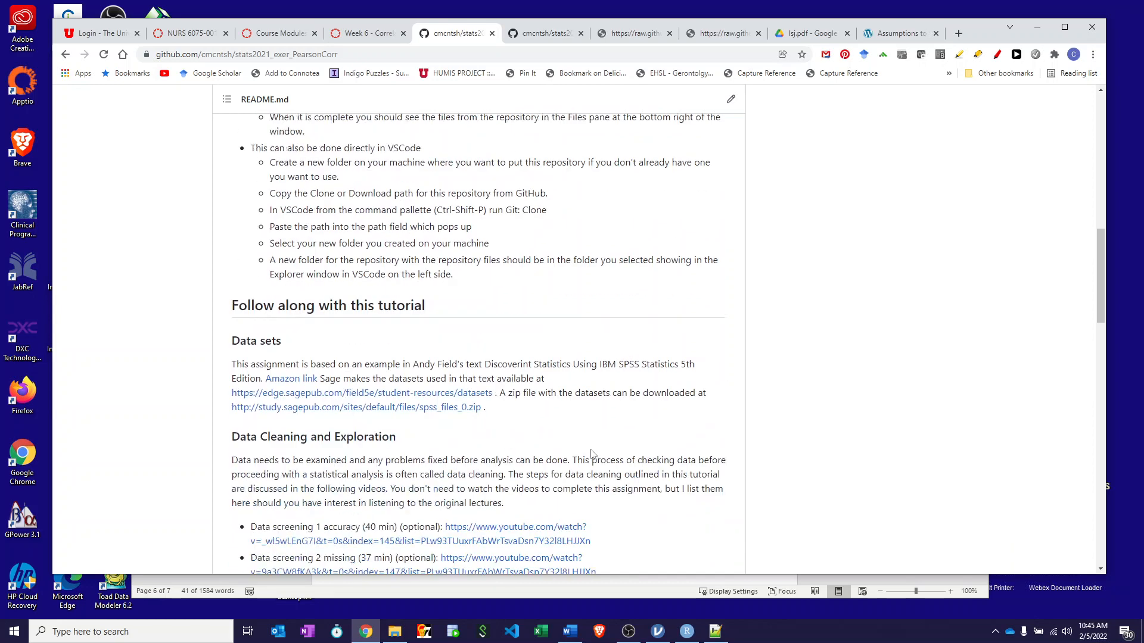
pyautogui.scroll(15, 591, 453)
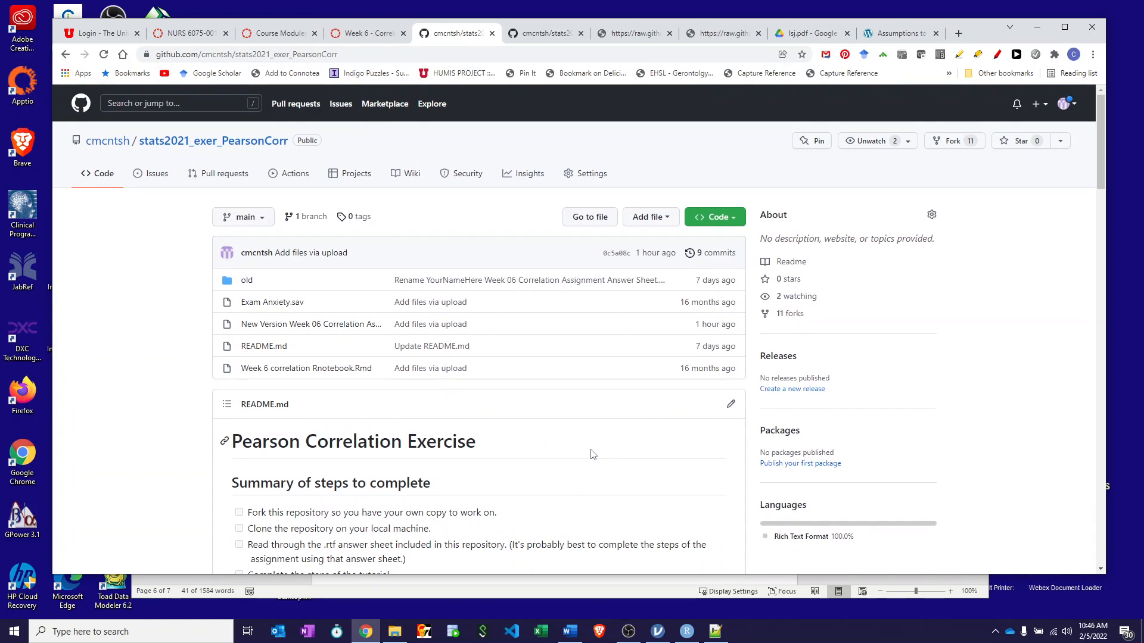